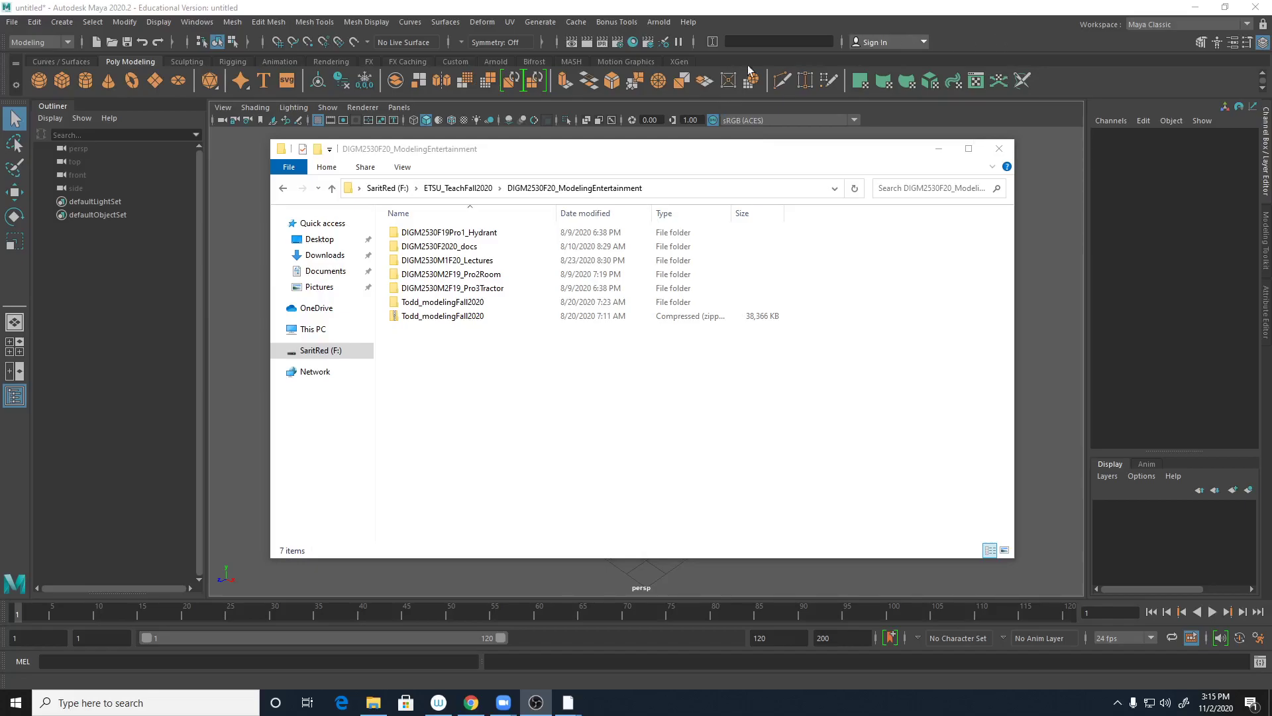
# Step: Copy the DGIM2530M1F20WK11_Project folder from DIGM2530M1F20_Lectures on drive F into the DIGM2530F20_Lectures folder on drive D
pyautogui.doubleClick(457, 261)
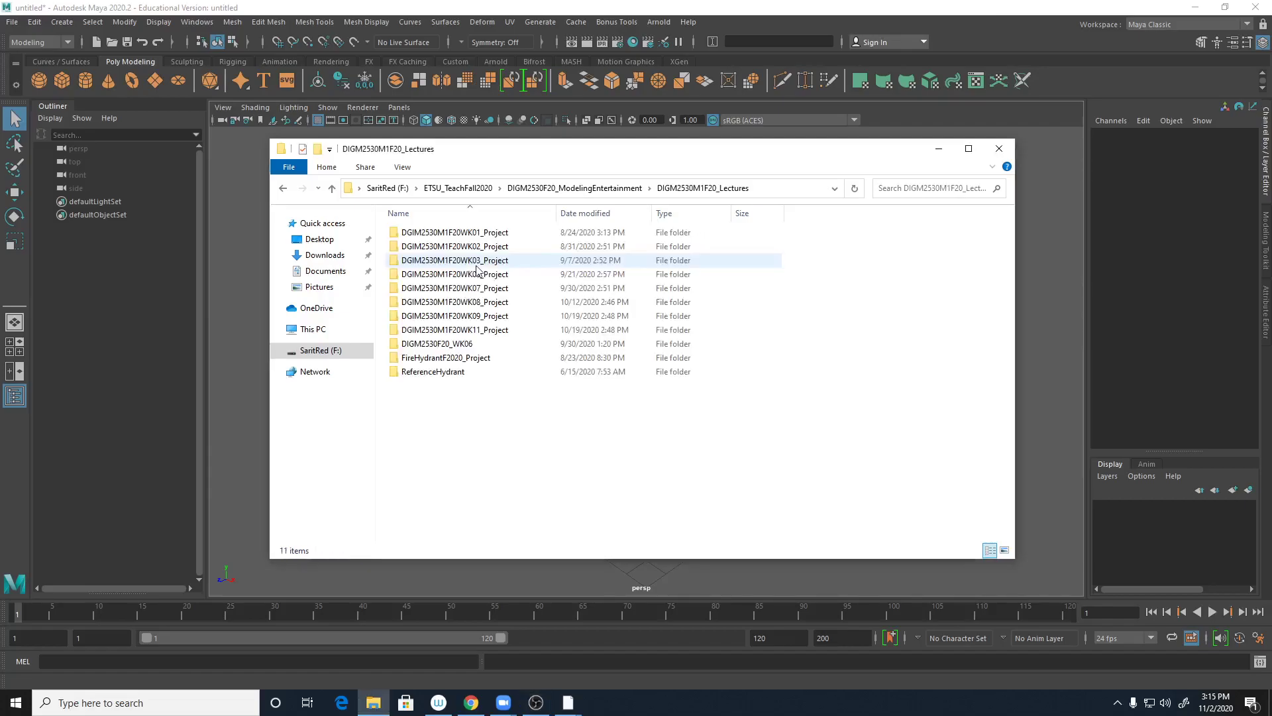
pyautogui.click(508, 334)
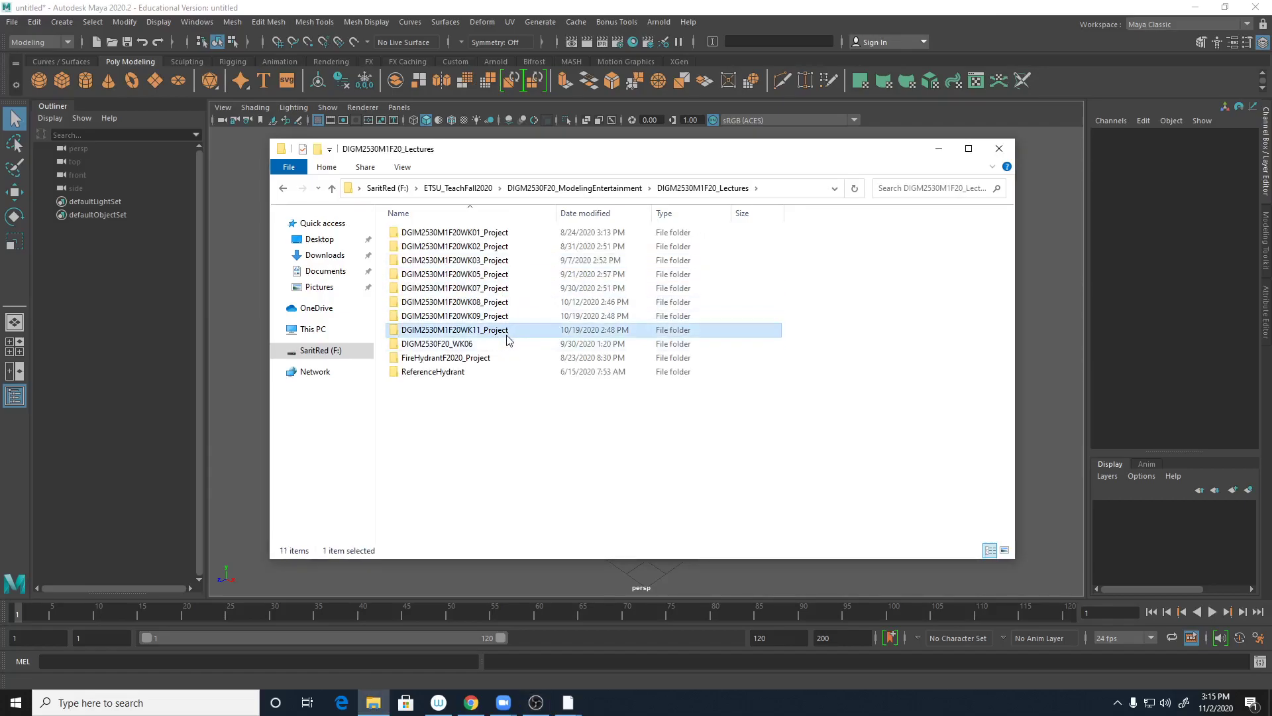
pyautogui.rightClick(314, 332)
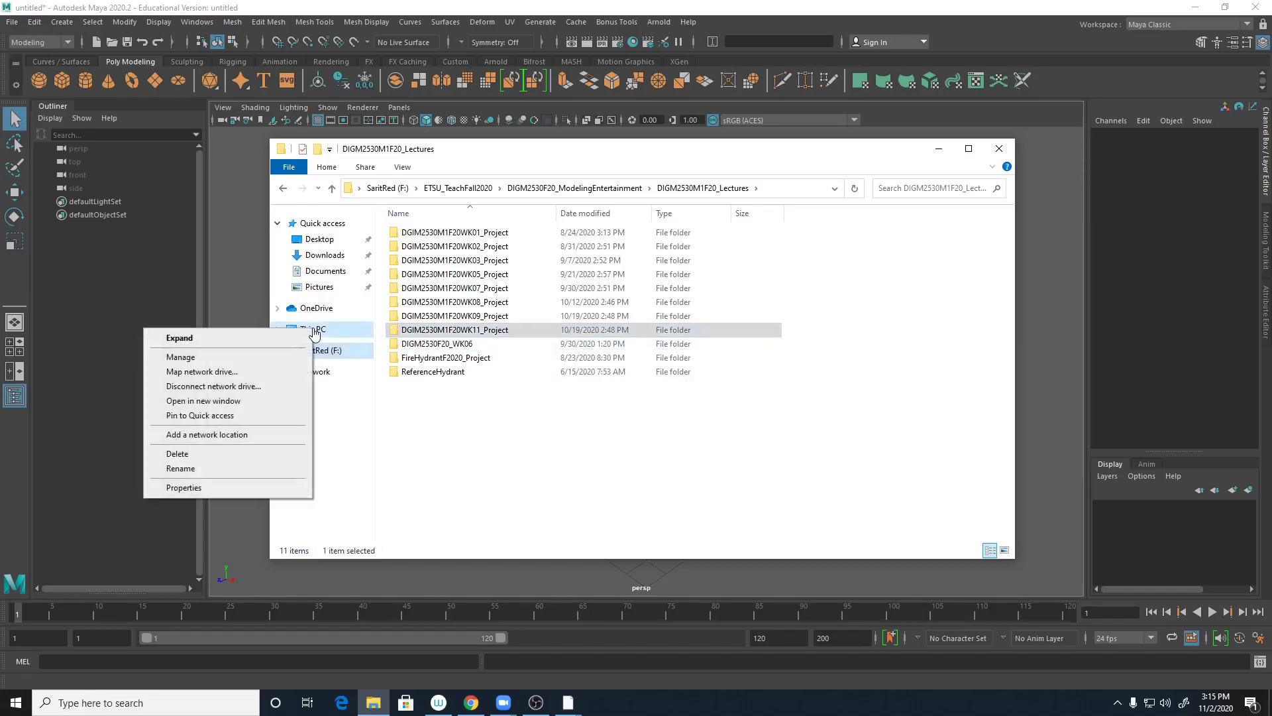
pyautogui.click(219, 401)
pyautogui.doubleClick(657, 382)
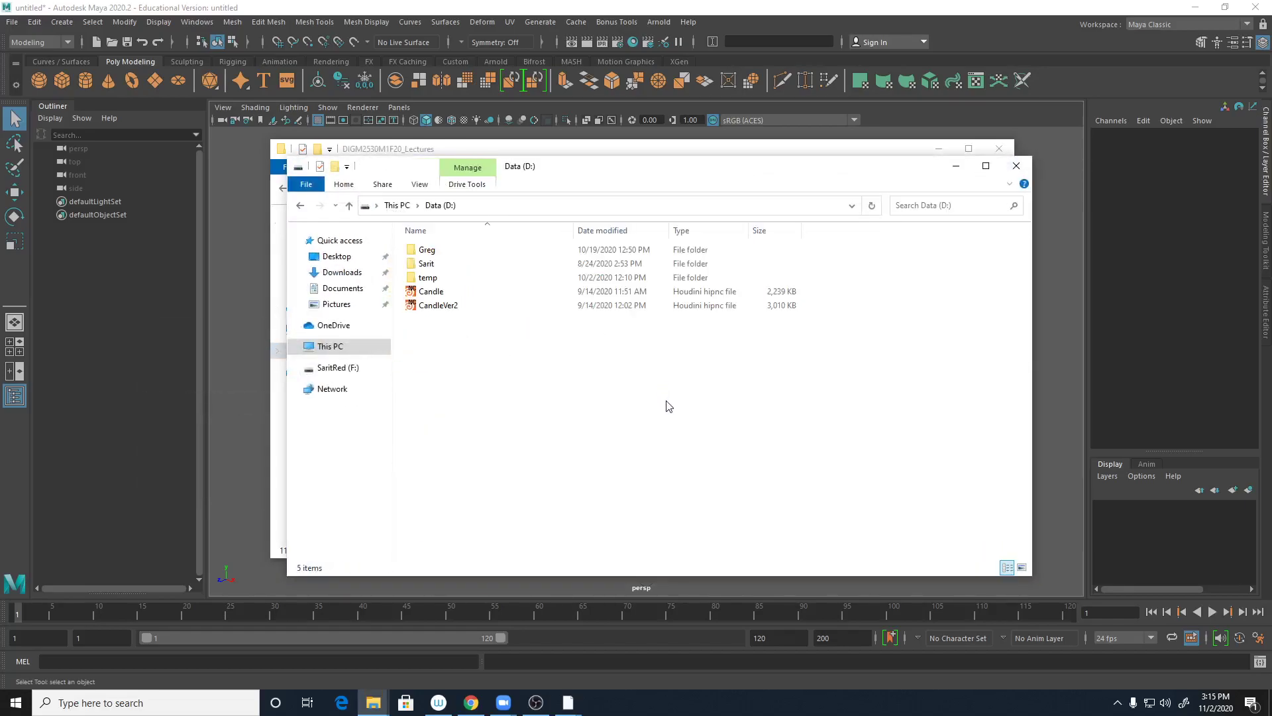
pyautogui.doubleClick(428, 270)
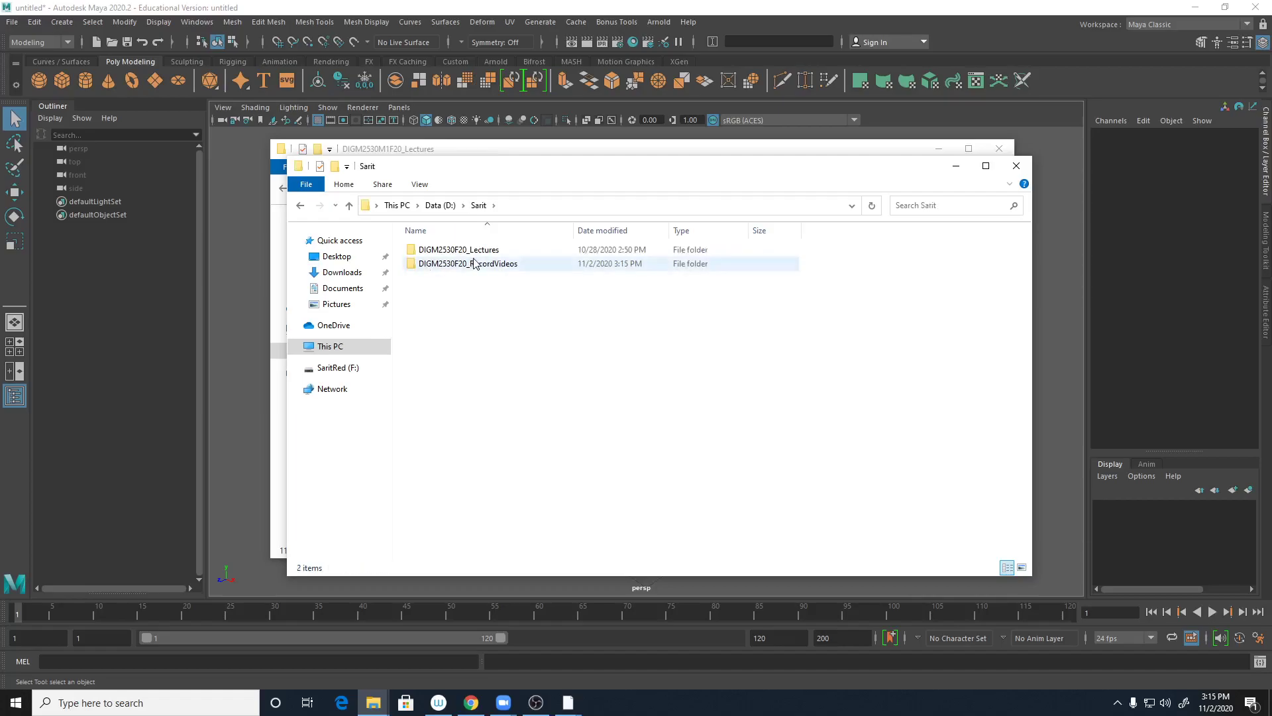
pyautogui.doubleClick(431, 251)
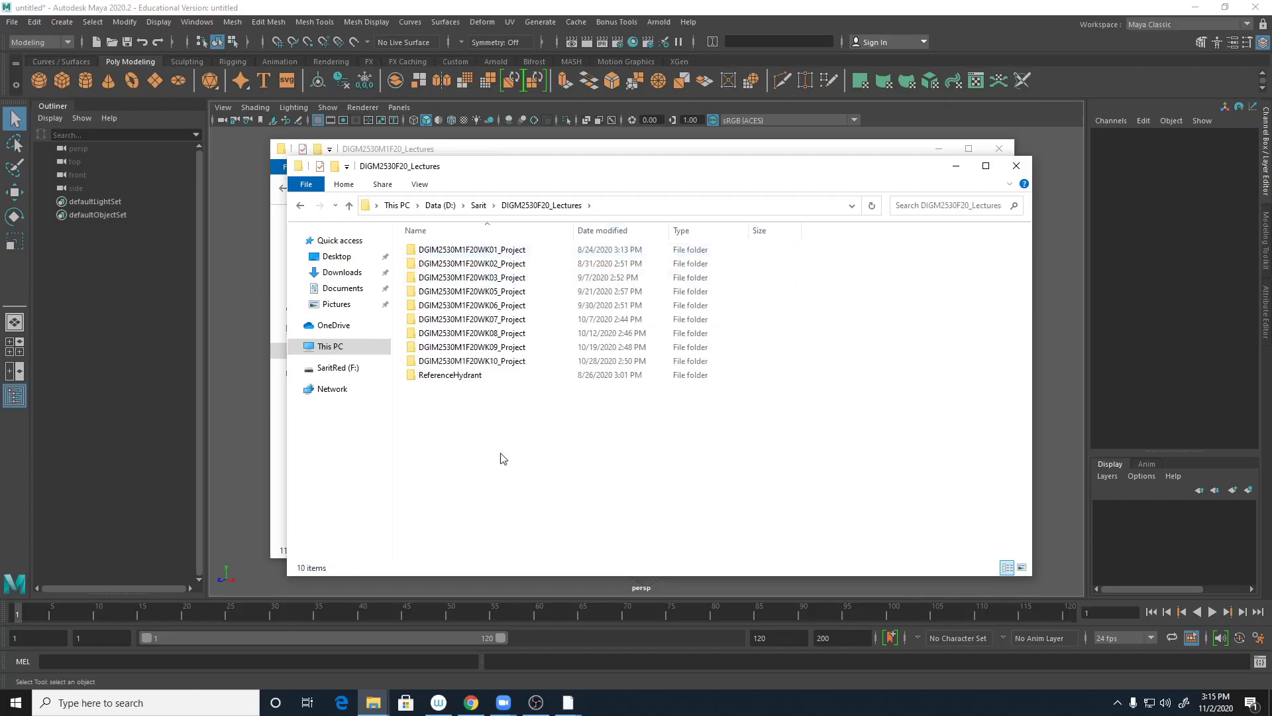
pyautogui.hotkey('ctrl', 'v')
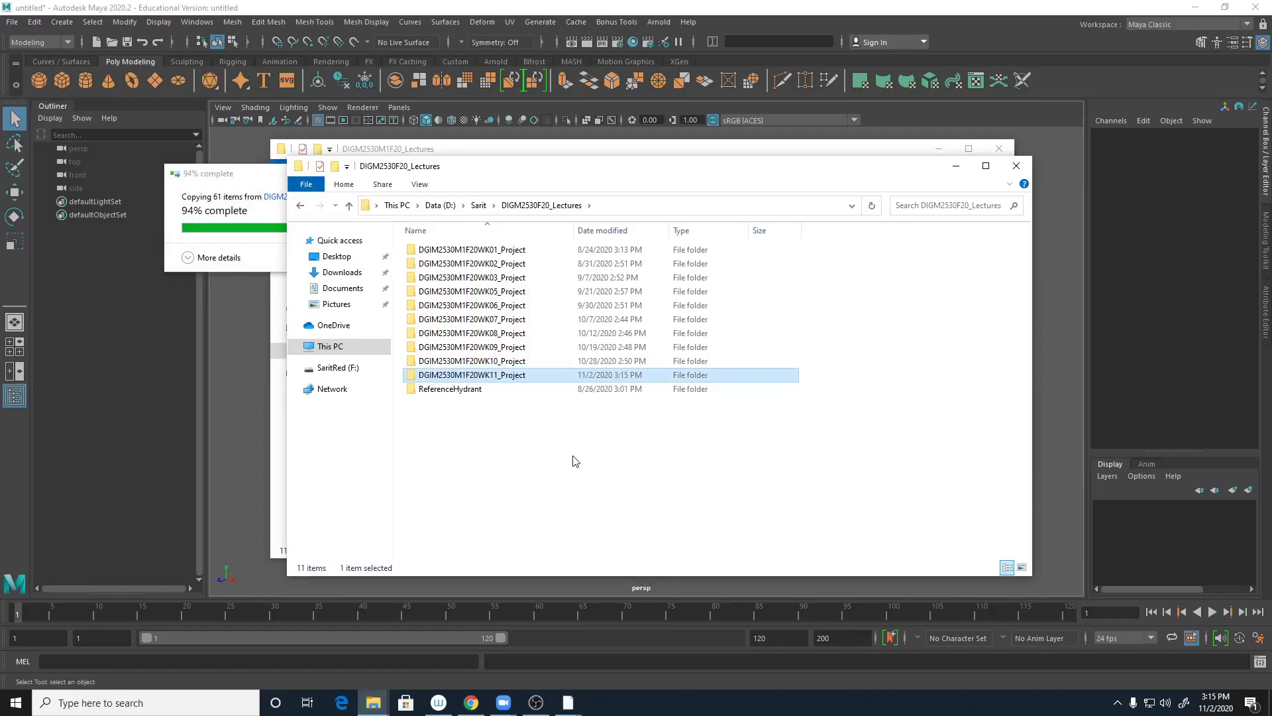
# Step: Copy the DGIM2530M1F20WK10_Project folder from drive D into the DIGM2530M1F20_Lectures folder on drive F
pyautogui.click(519, 364)
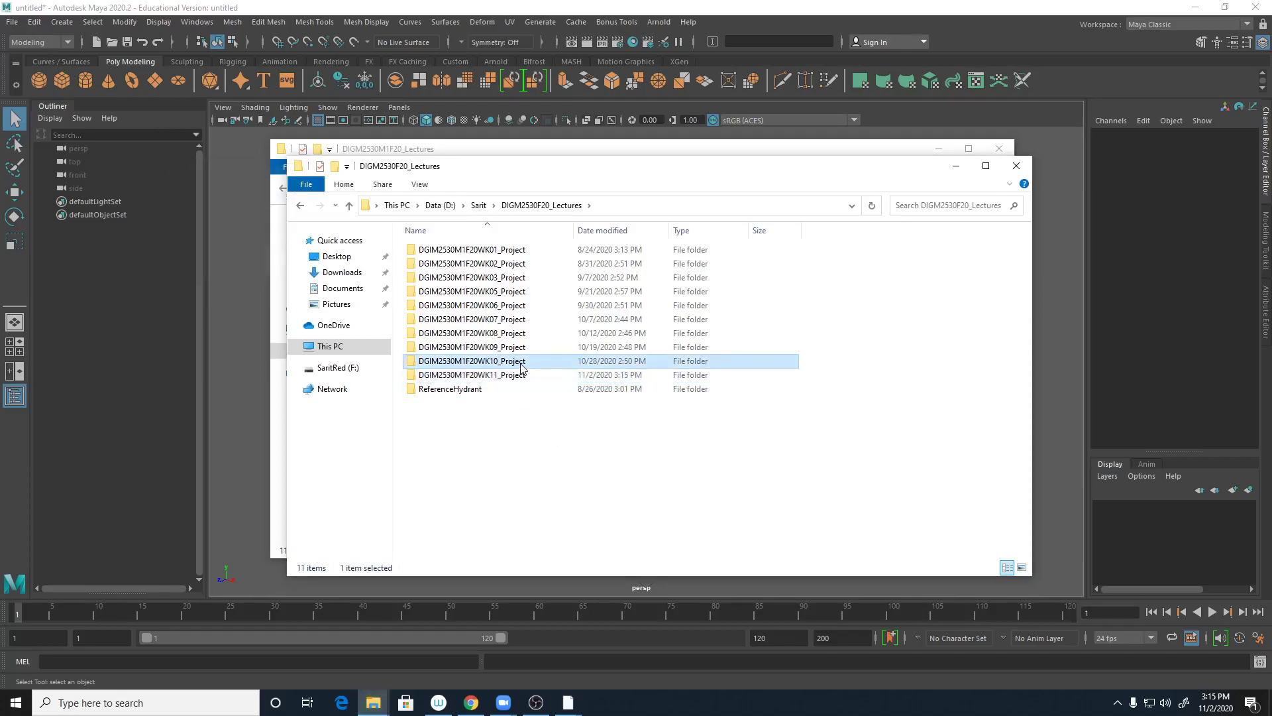
pyautogui.moveTo(614, 158); pyautogui.dragTo(798, 361)
pyautogui.click(826, 350)
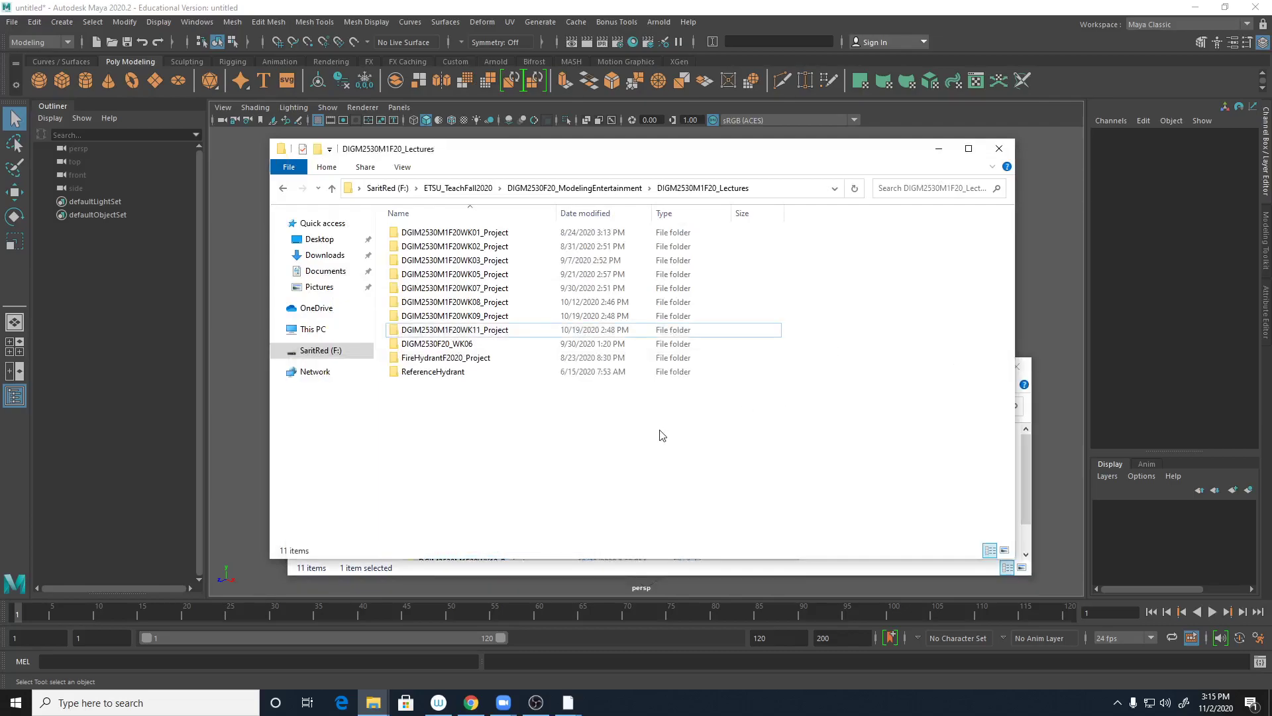
pyautogui.hotkey('ctrl', 'v')
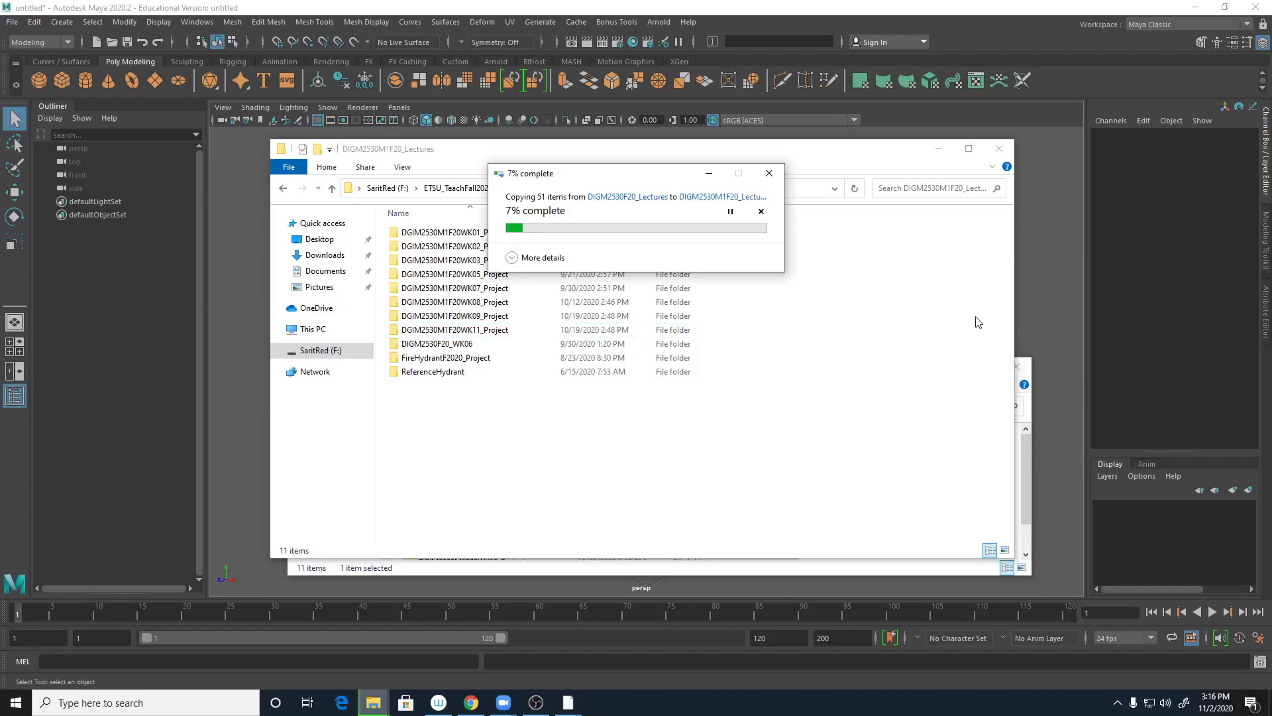
pyautogui.click(1031, 412)
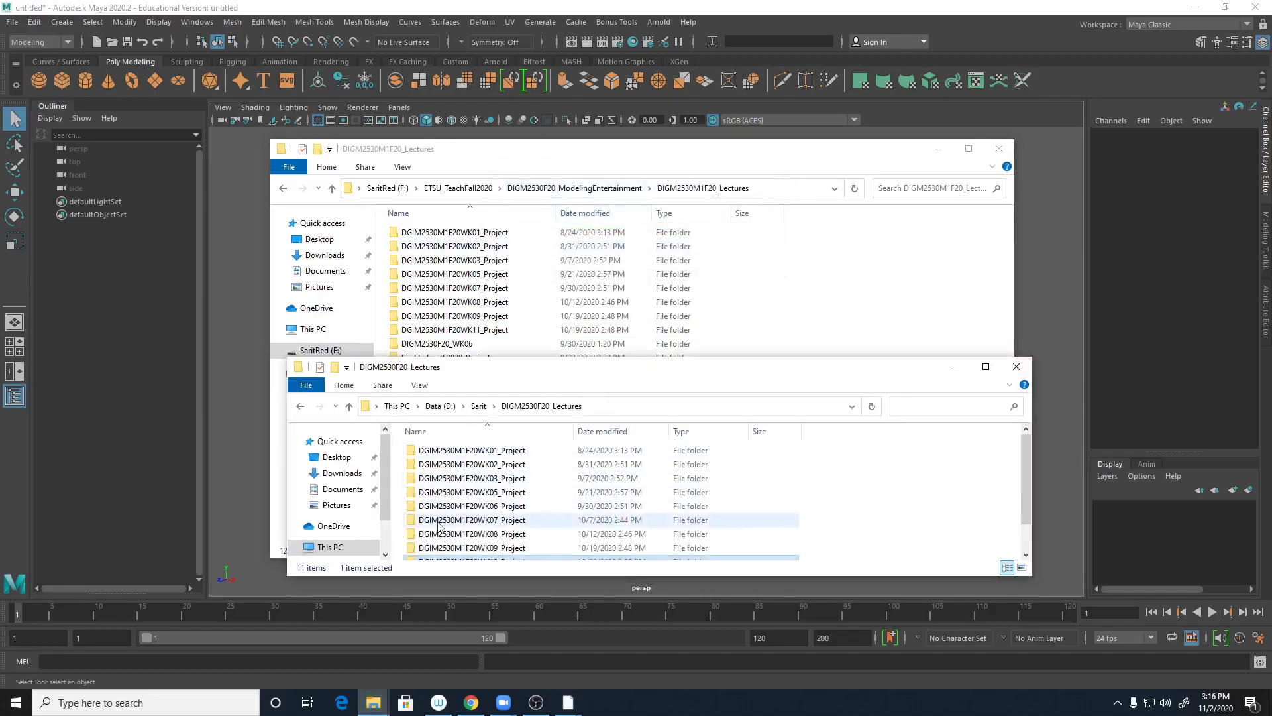
pyautogui.click(388, 705)
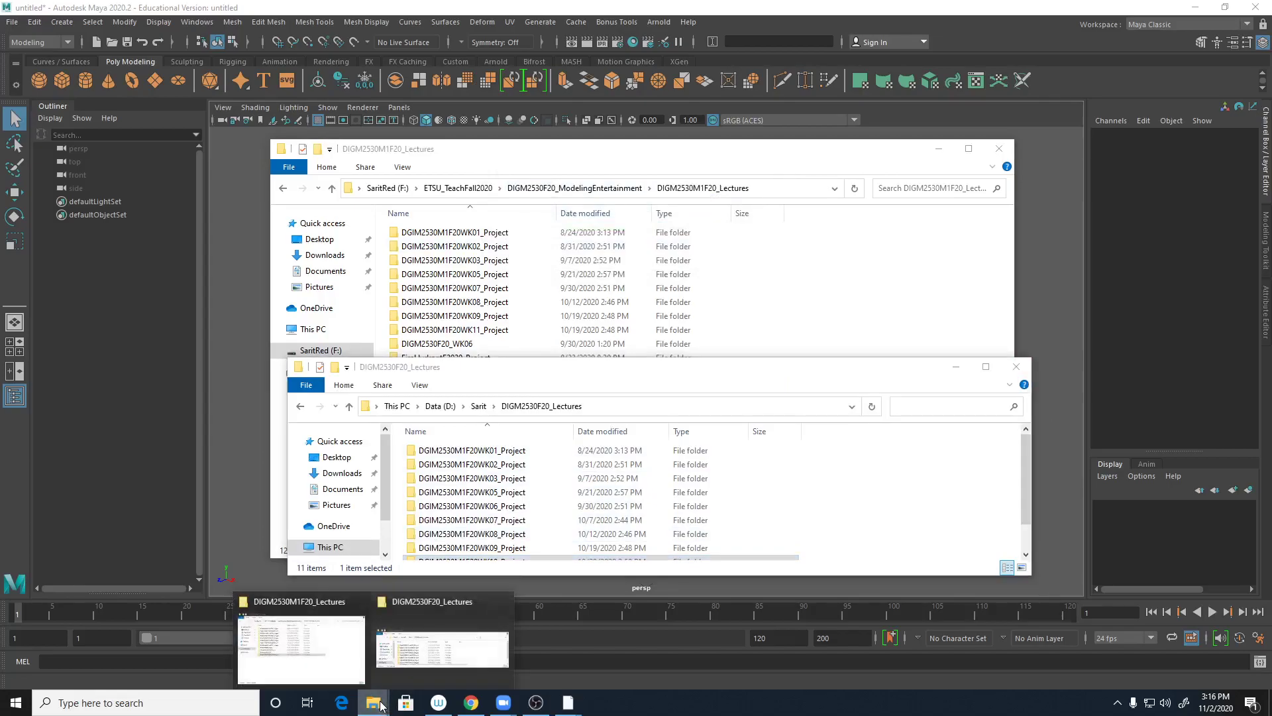
pyautogui.click(362, 659)
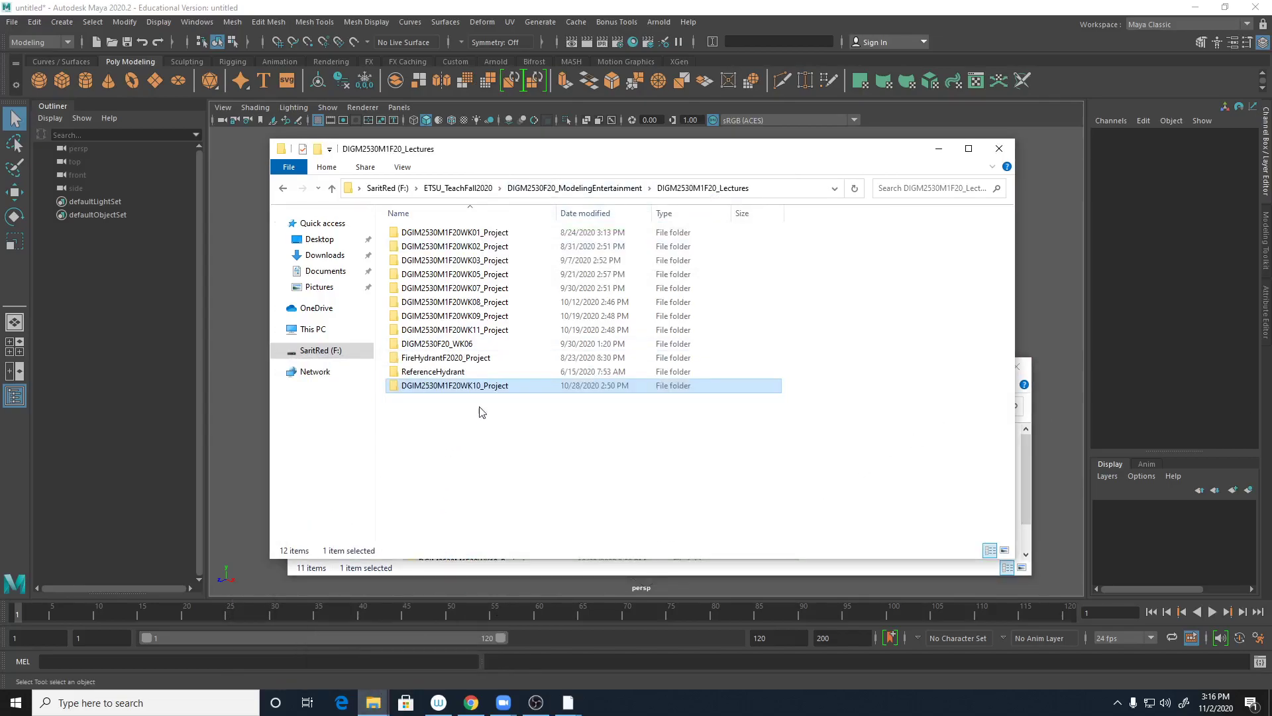
# Step: Open the copied WK10 project folder, move its window aside, and open DGIM2530M1F20WK11_Project on drive D
pyautogui.doubleClick(487, 391)
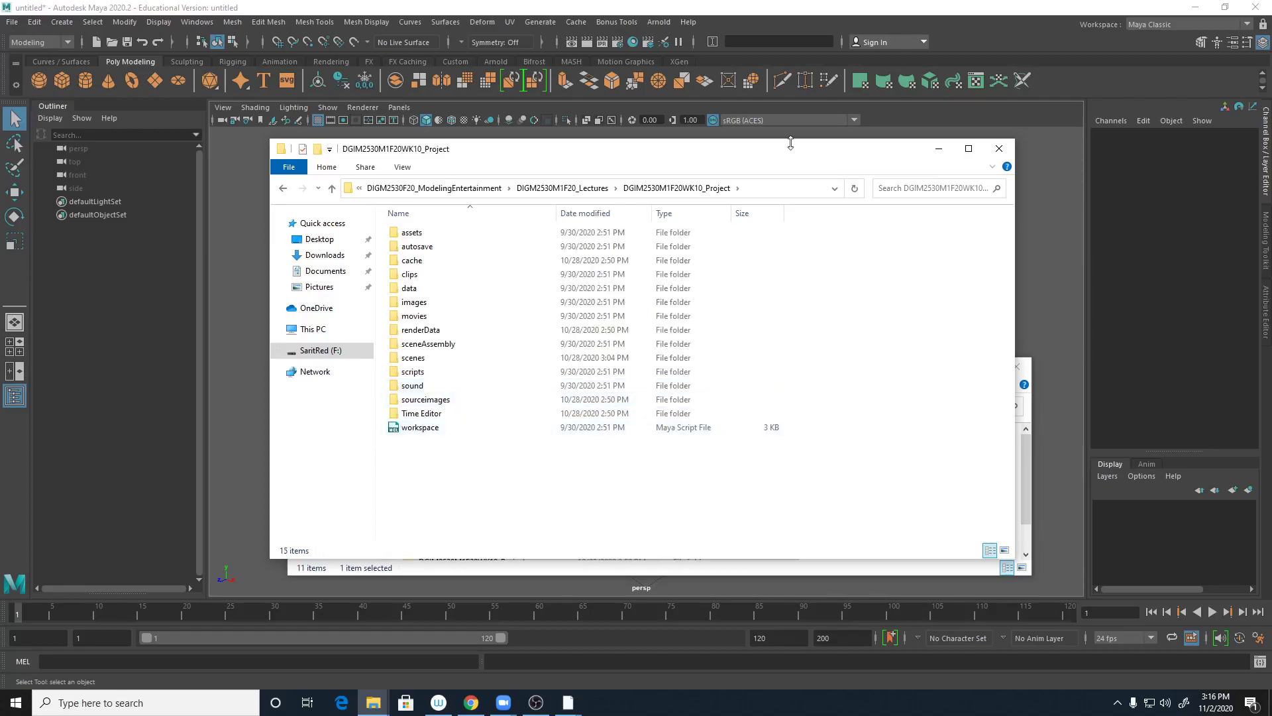
pyautogui.moveTo(782, 145); pyautogui.dragTo(782, 333)
pyautogui.moveTo(353, 336); pyautogui.dragTo(1246, 175)
pyautogui.moveTo(676, 359); pyautogui.dragTo(687, 214)
pyautogui.doubleClick(506, 432)
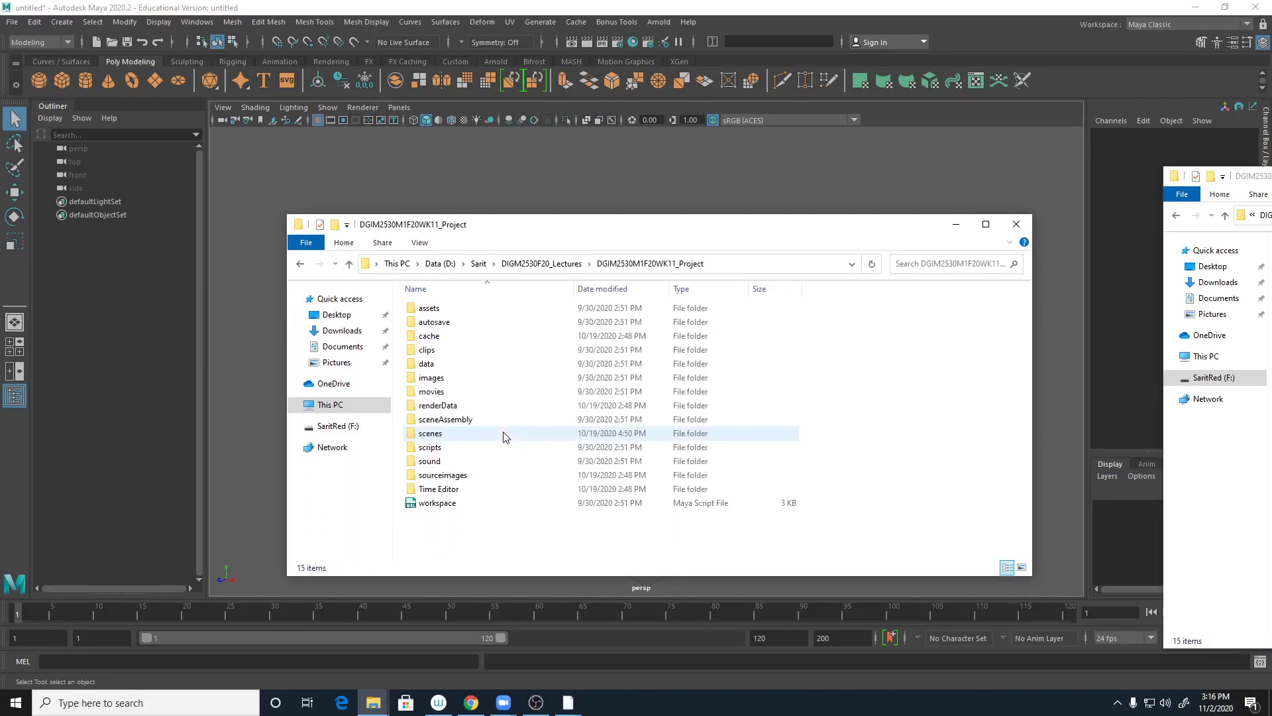
# Step: Check the contents of the WK11 project's sourceimages and images folders
pyautogui.doubleClick(461, 479)
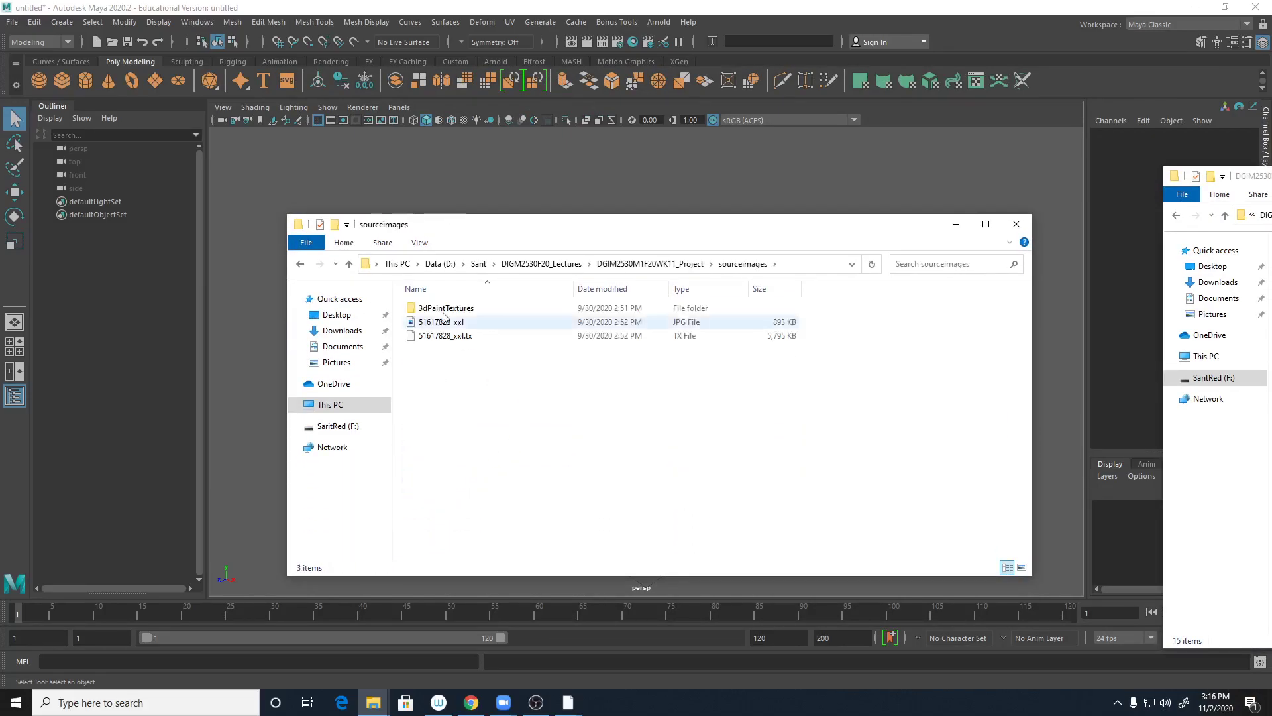
pyautogui.click(301, 263)
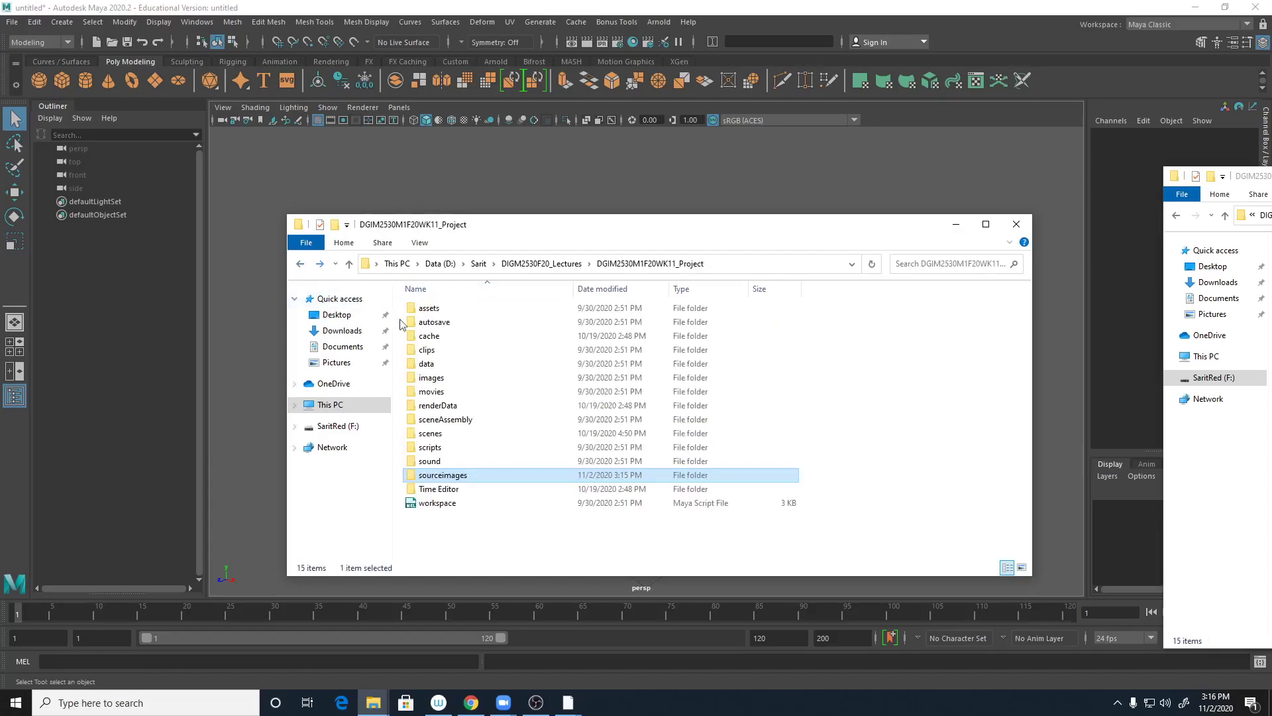
pyautogui.doubleClick(438, 379)
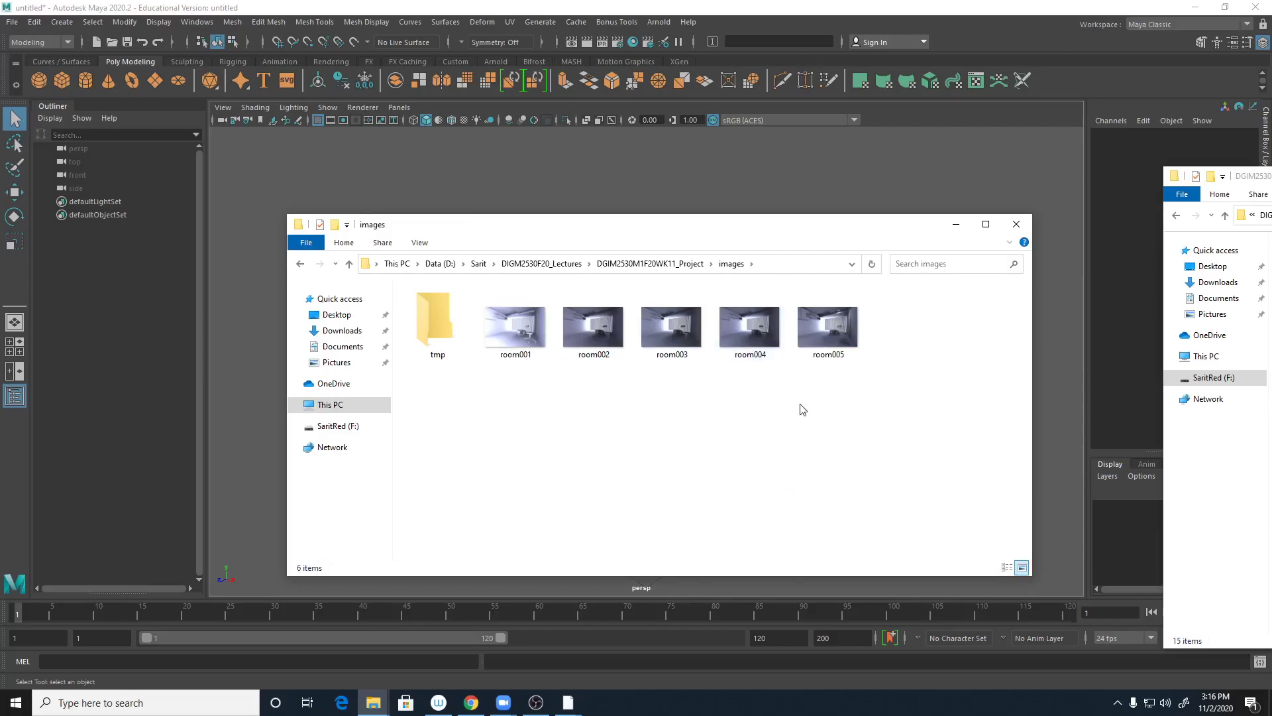
pyautogui.click(653, 264)
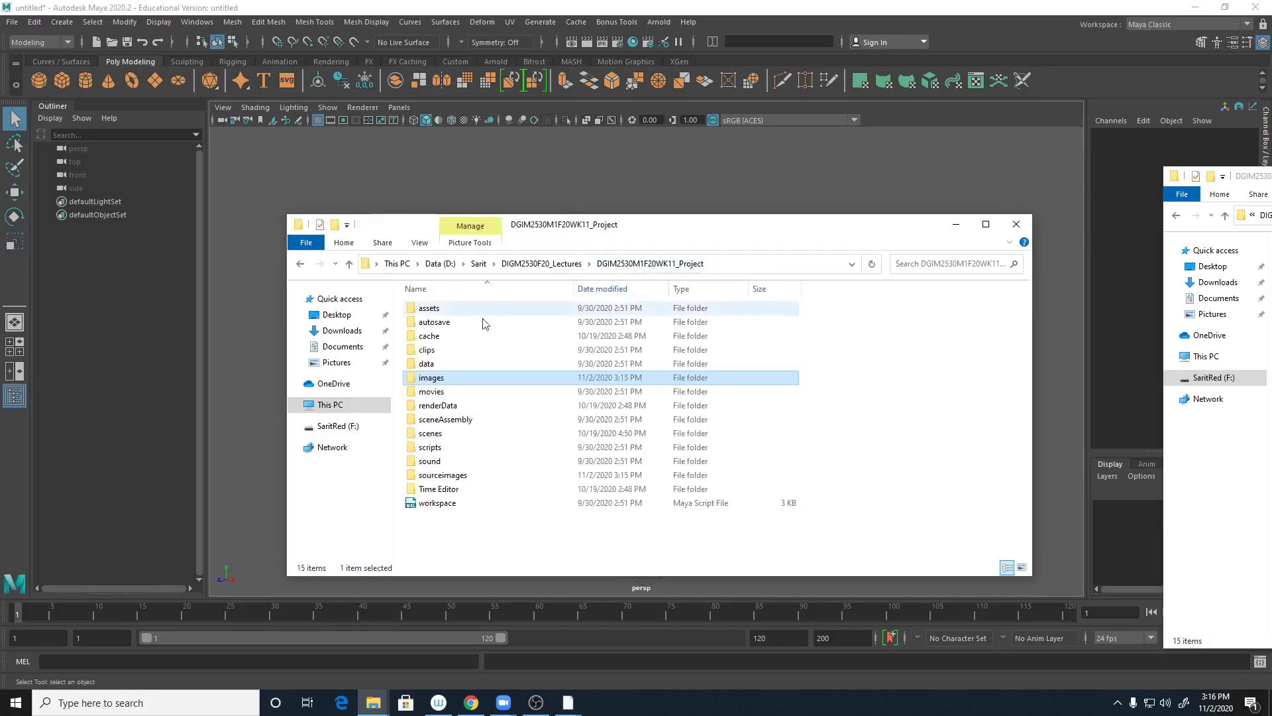
# Step: View the room renders from room001 to room005 in the WK11 project's images folder
pyautogui.doubleClick(442, 379)
pyautogui.doubleClick(531, 339)
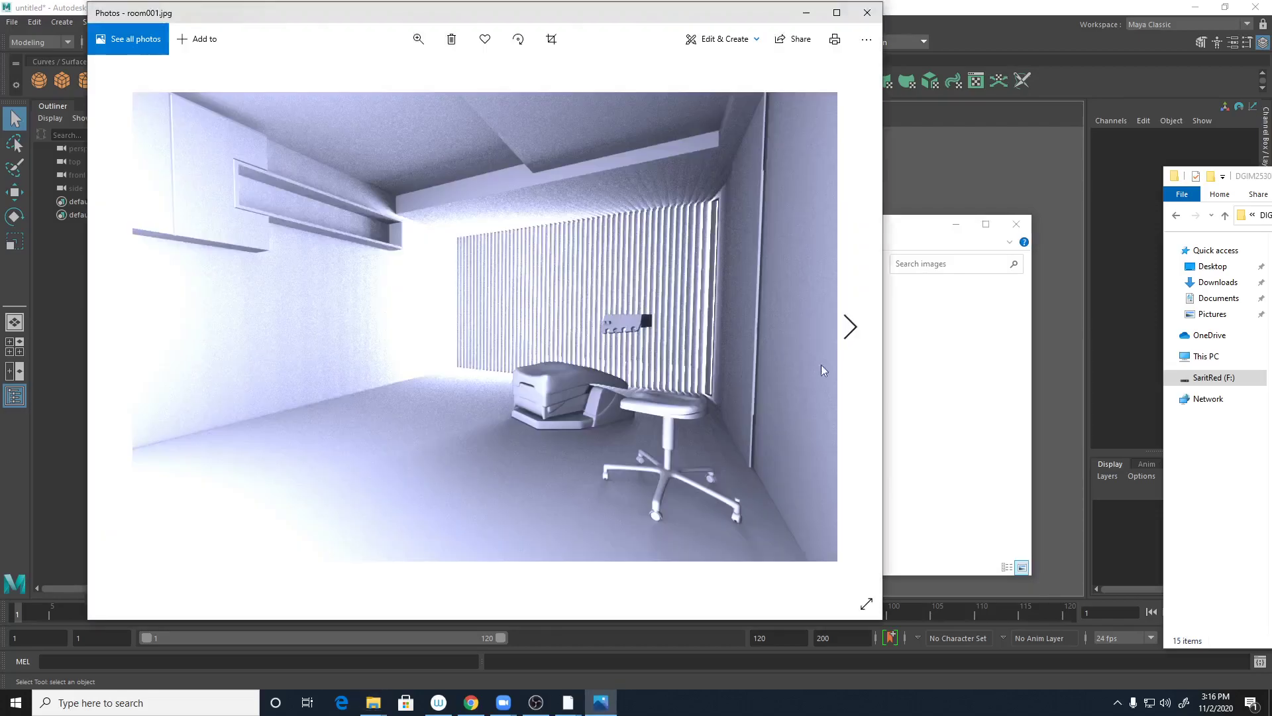
pyautogui.click(851, 326)
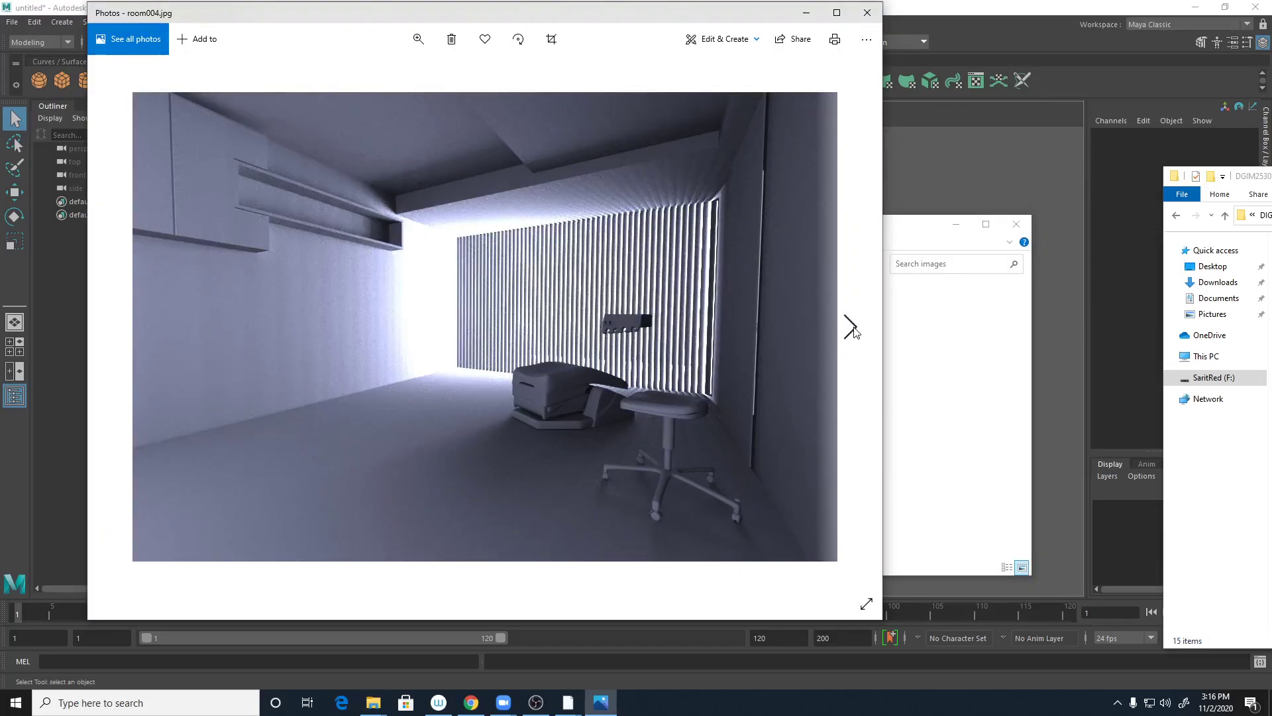
pyautogui.click(853, 328)
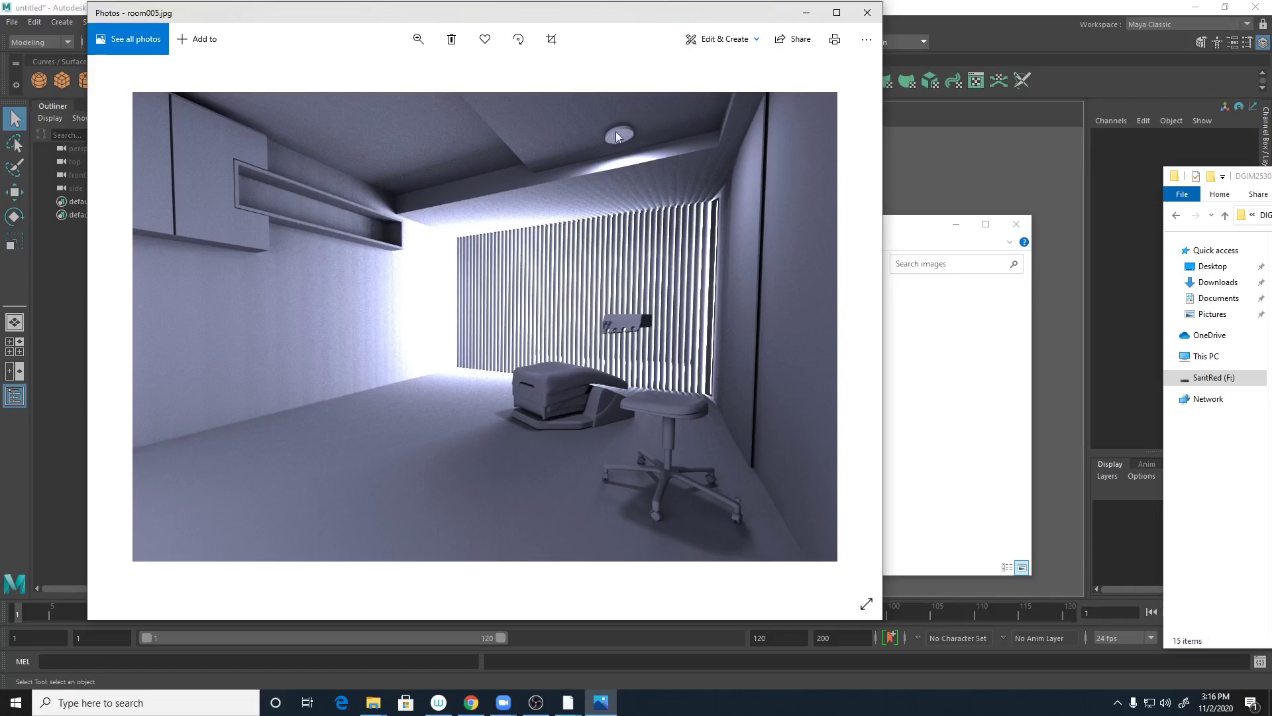
pyautogui.click(803, 13)
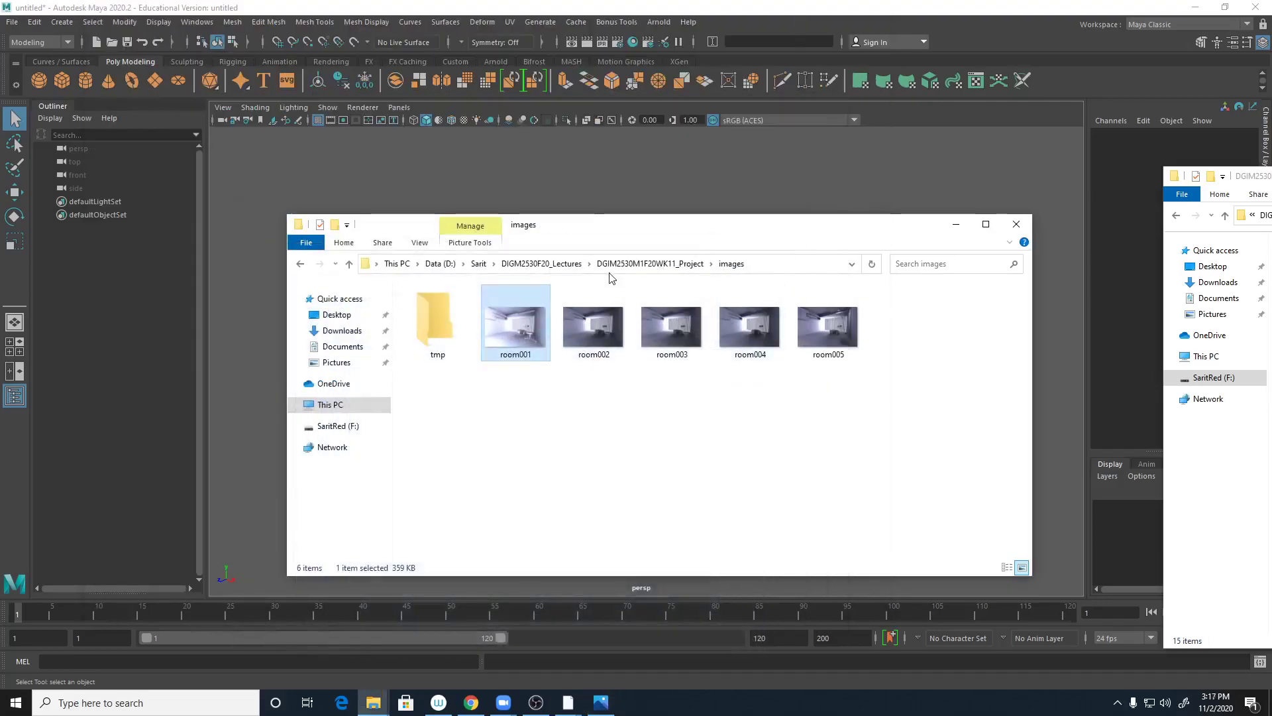
# Step: View the dental room reference photo 51617828_xxl from the WK11 project's sourceimages folder
pyautogui.click(653, 263)
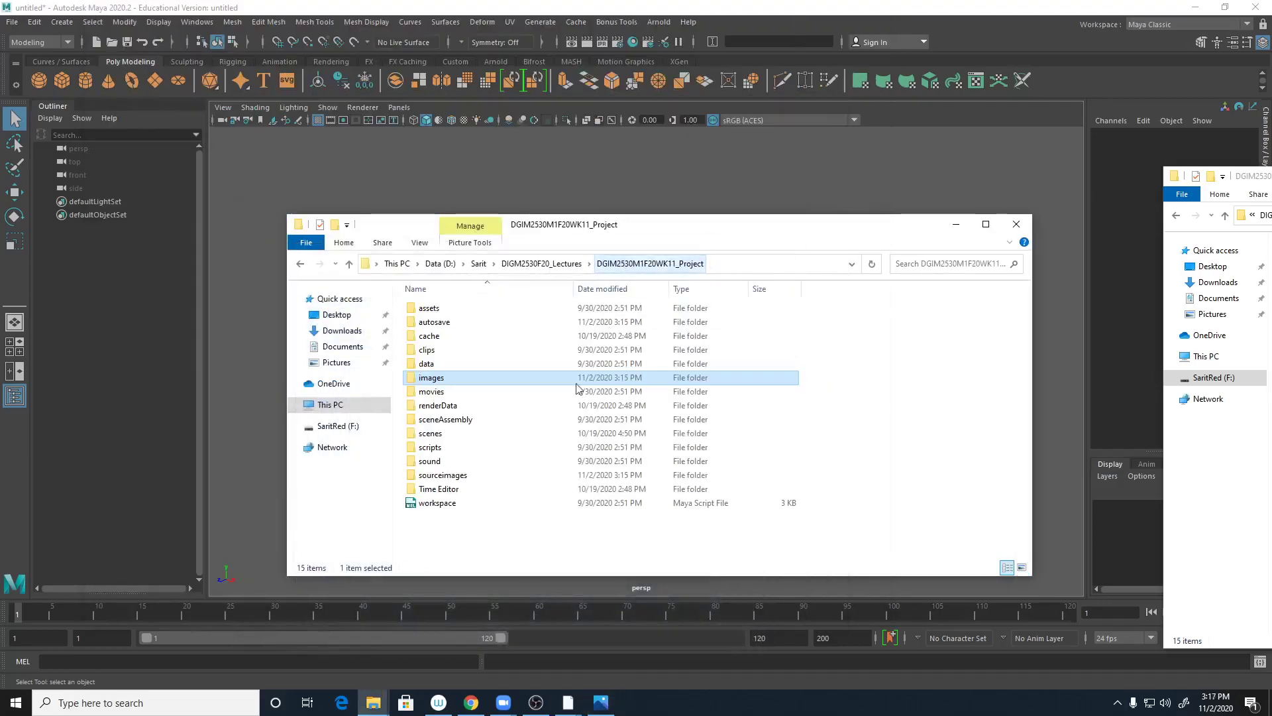
pyautogui.doubleClick(451, 475)
pyautogui.doubleClick(462, 322)
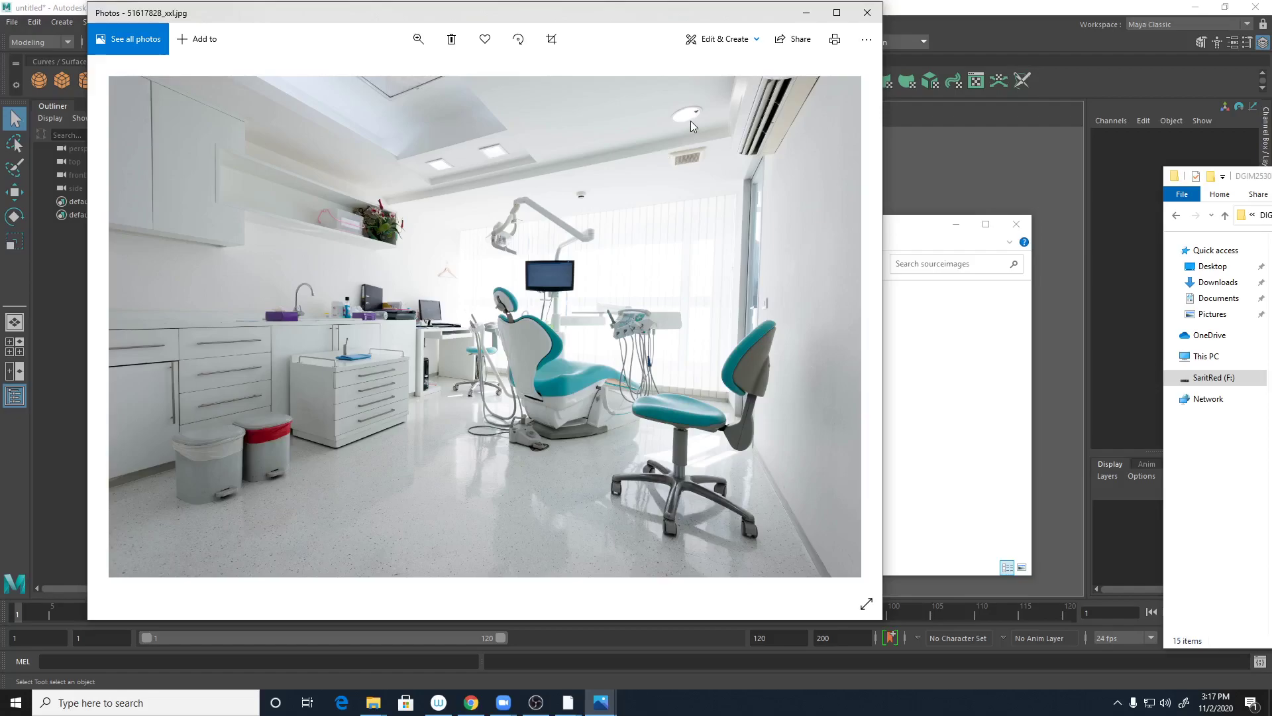
# Step: Switch to Maya and set the current project to the DGIM2530M1F20WK11_Project folder
pyautogui.hotkey('alt', 'Tab')
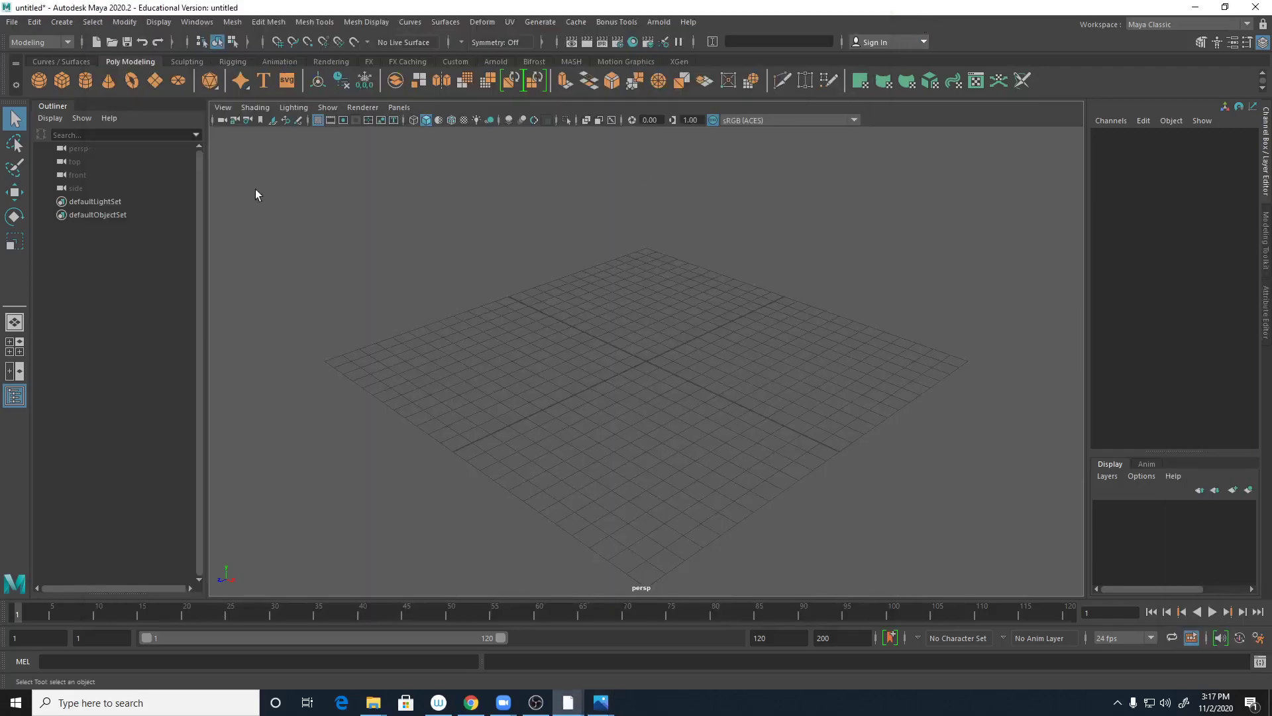
pyautogui.click(12, 21)
pyautogui.click(59, 413)
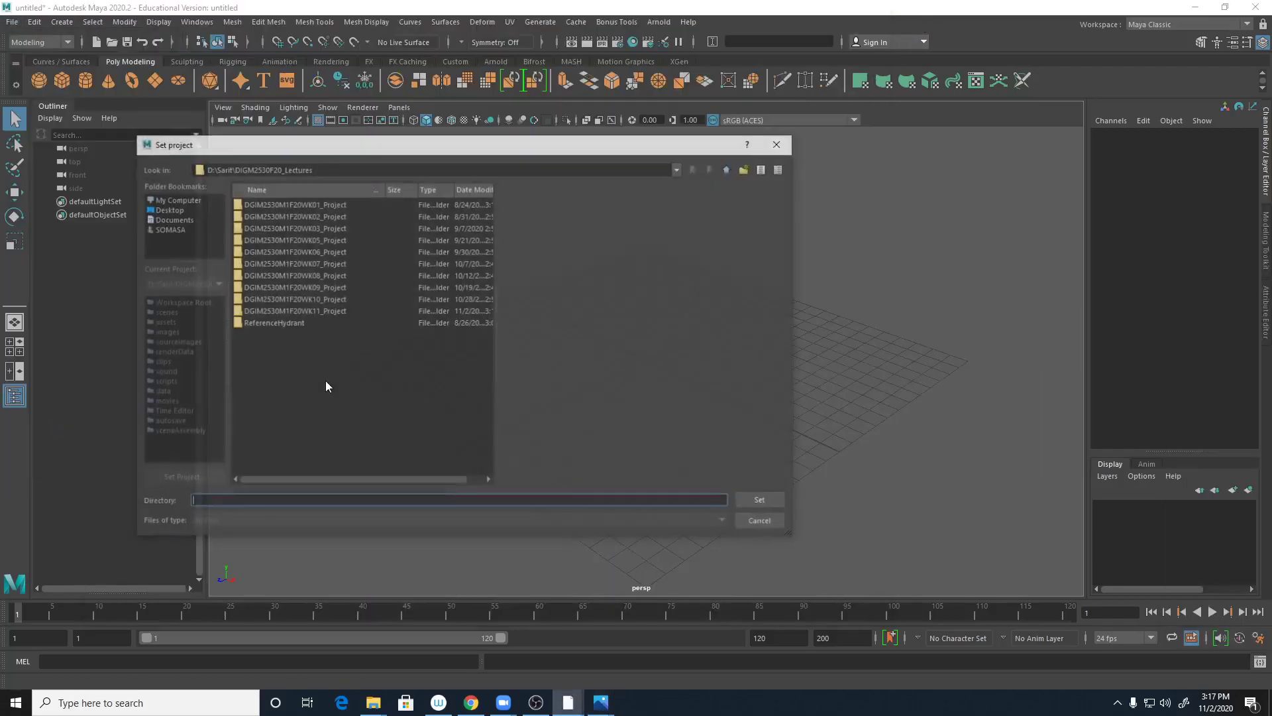
pyautogui.doubleClick(307, 311)
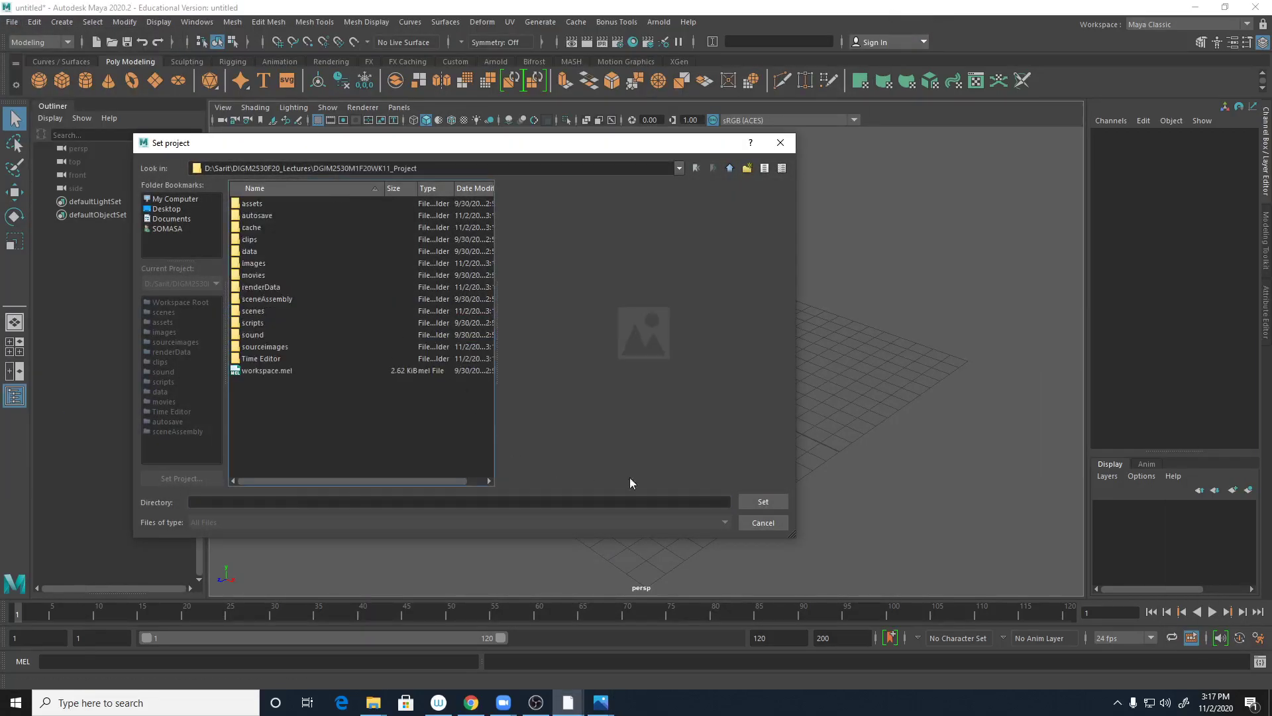
pyautogui.click(745, 502)
# Step: Open the scene DentalRoom_06_Rendering.mb from the project's scenes folder
pyautogui.click(11, 22)
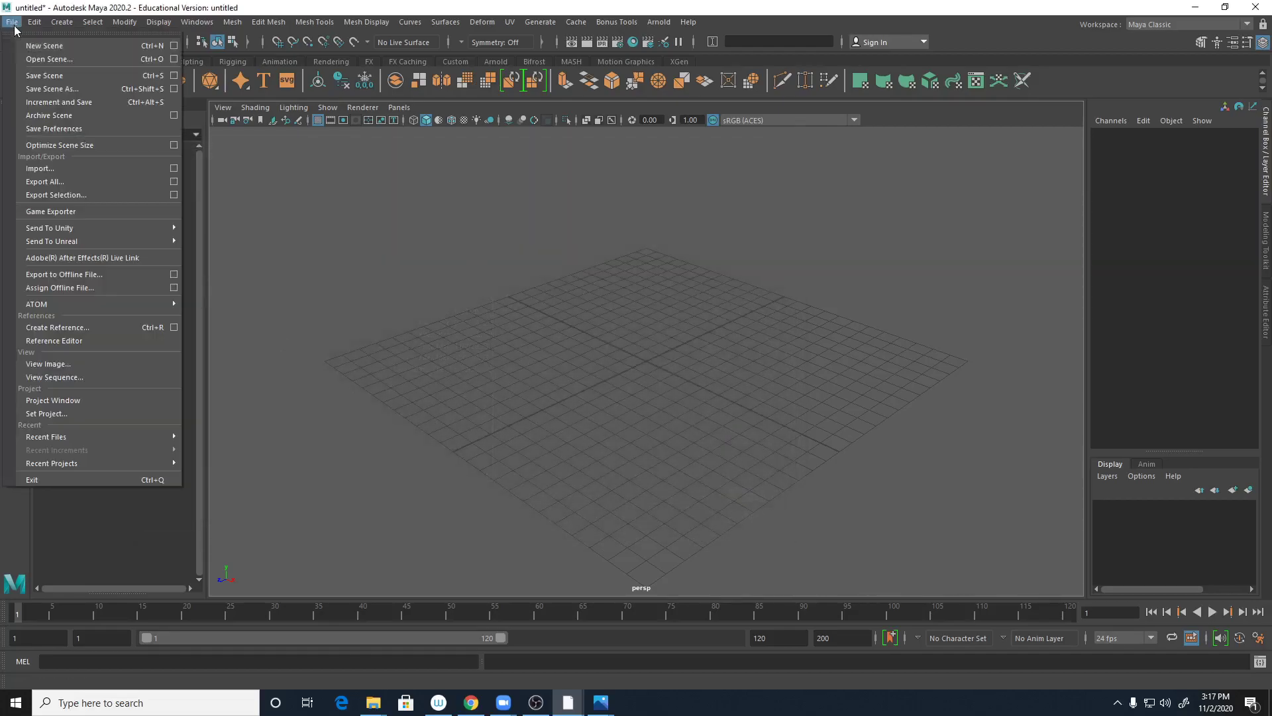
pyautogui.click(16, 60)
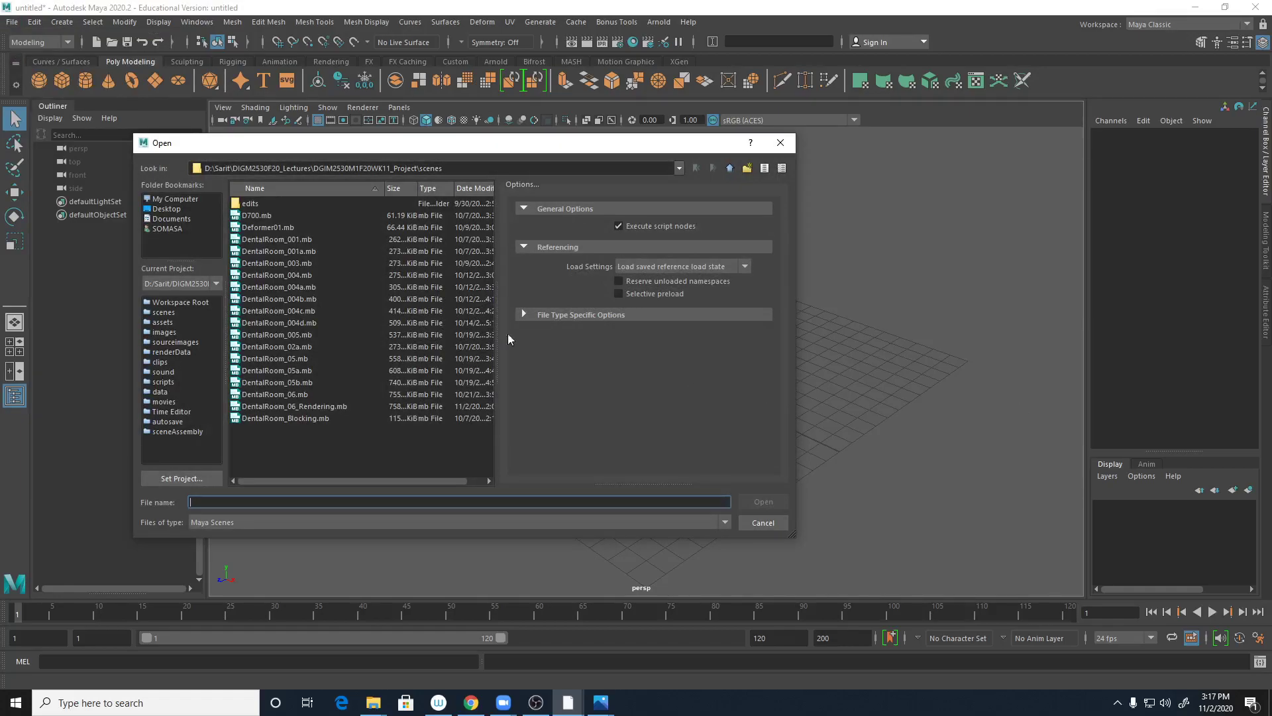
pyautogui.doubleClick(321, 407)
pyautogui.click(623, 354)
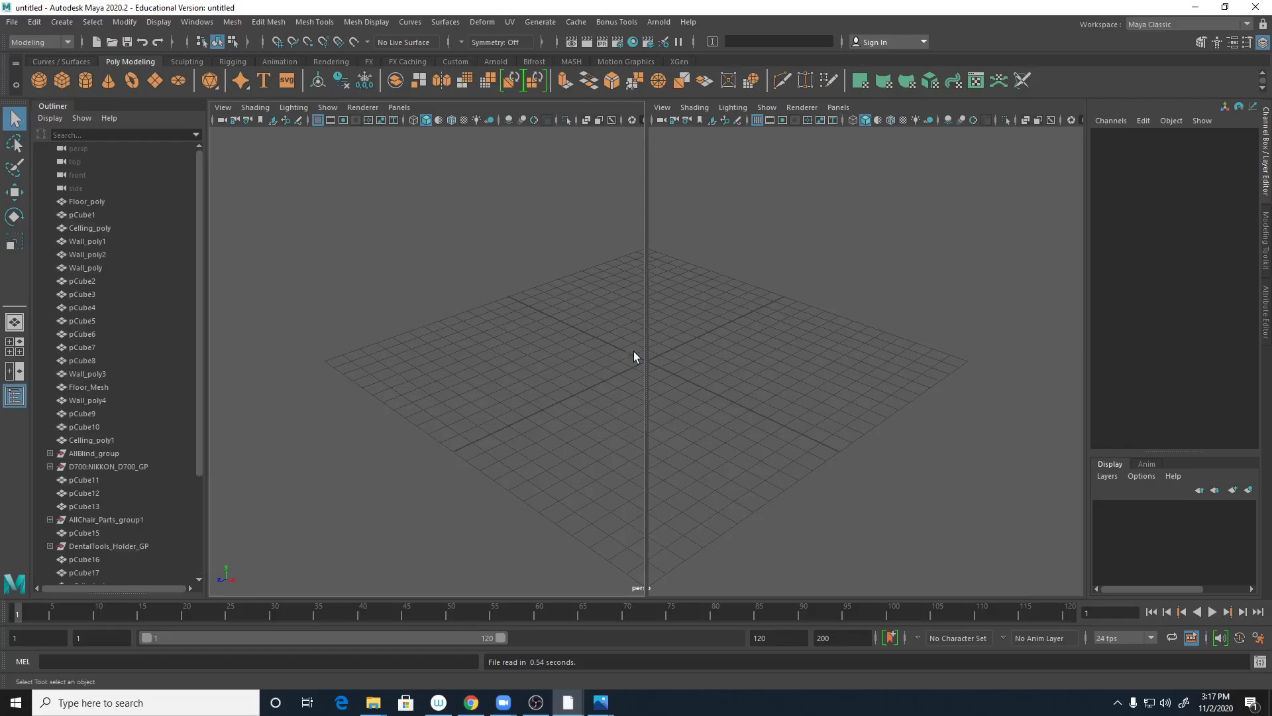
pyautogui.moveTo(898, 386)
pyautogui.keyDown('alt'); pyautogui.mouseDown()
pyautogui.moveTo(829, 360)
pyautogui.moveTo(921, 379)
pyautogui.moveTo(961, 361)
pyautogui.moveTo(946, 383)
pyautogui.moveTo(1024, 386)
pyautogui.moveTo(886, 446)
pyautogui.moveTo(881, 435)
pyautogui.moveTo(950, 374)
pyautogui.moveTo(892, 420)
pyautogui.moveTo(974, 364)
pyautogui.moveTo(982, 371)
pyautogui.moveTo(912, 402)
pyautogui.mouseUp(); pyautogui.keyUp('alt')
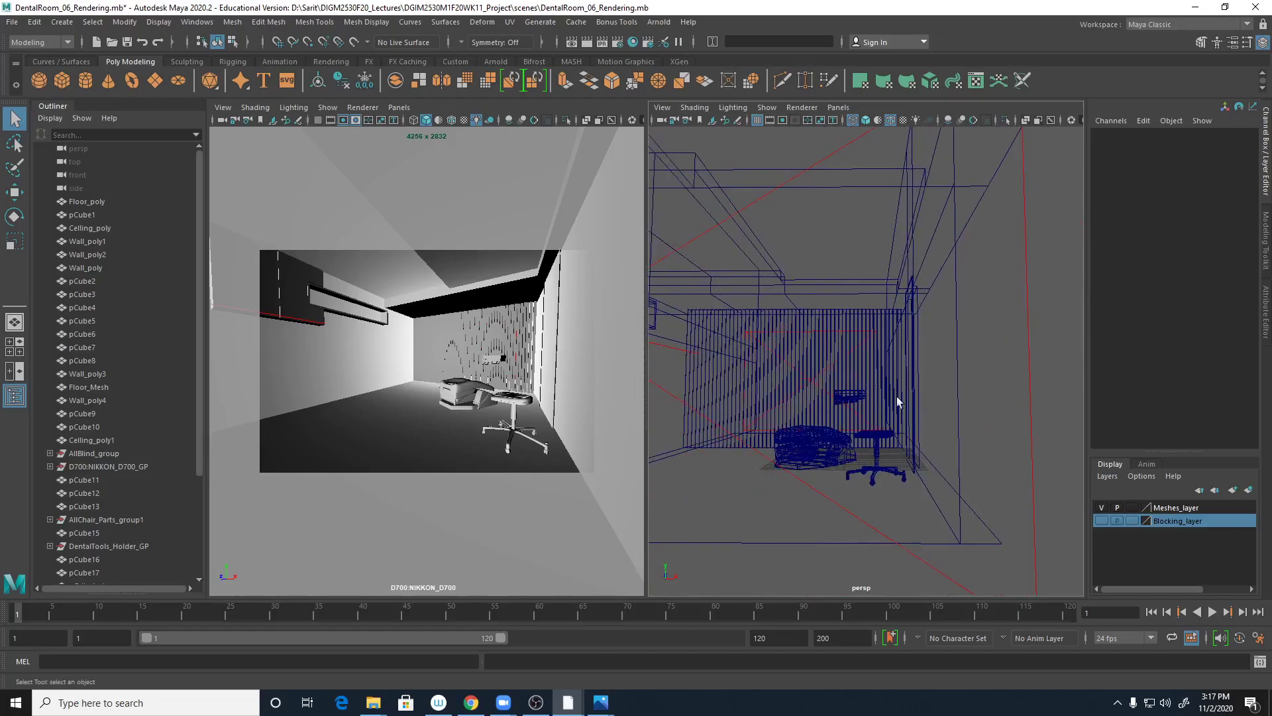
pyautogui.click(12, 23)
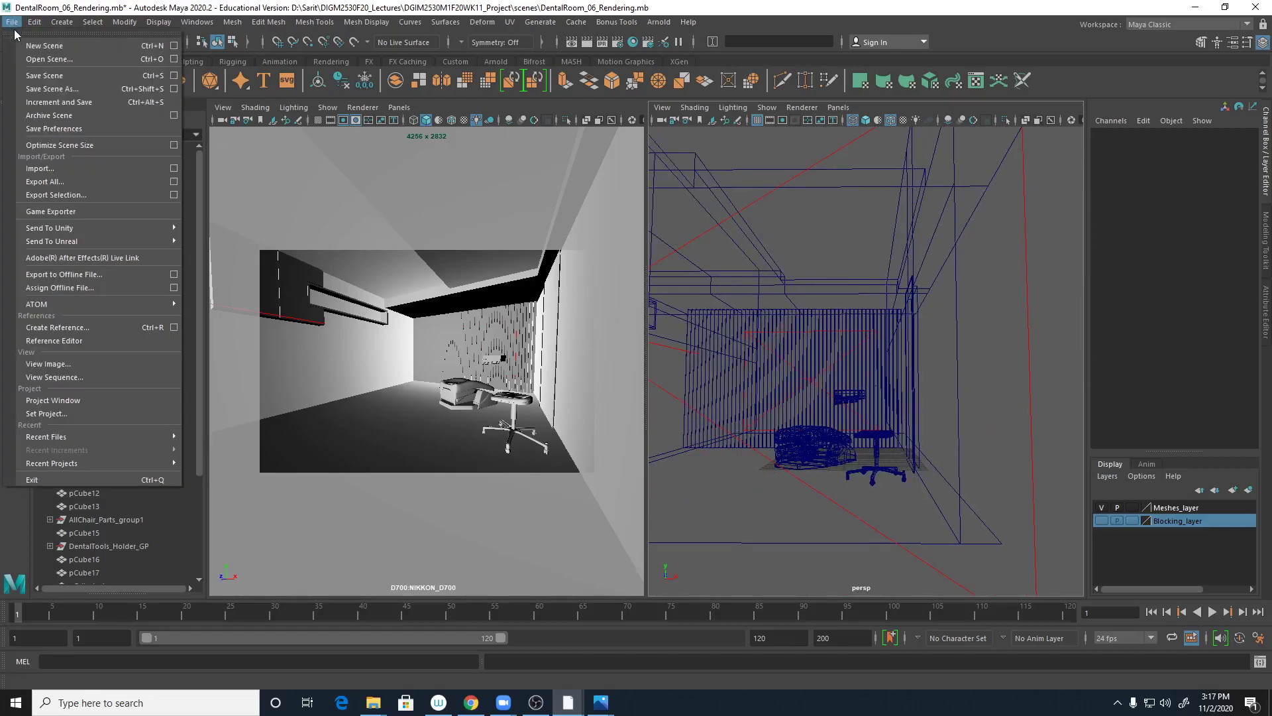
pyautogui.click(48, 59)
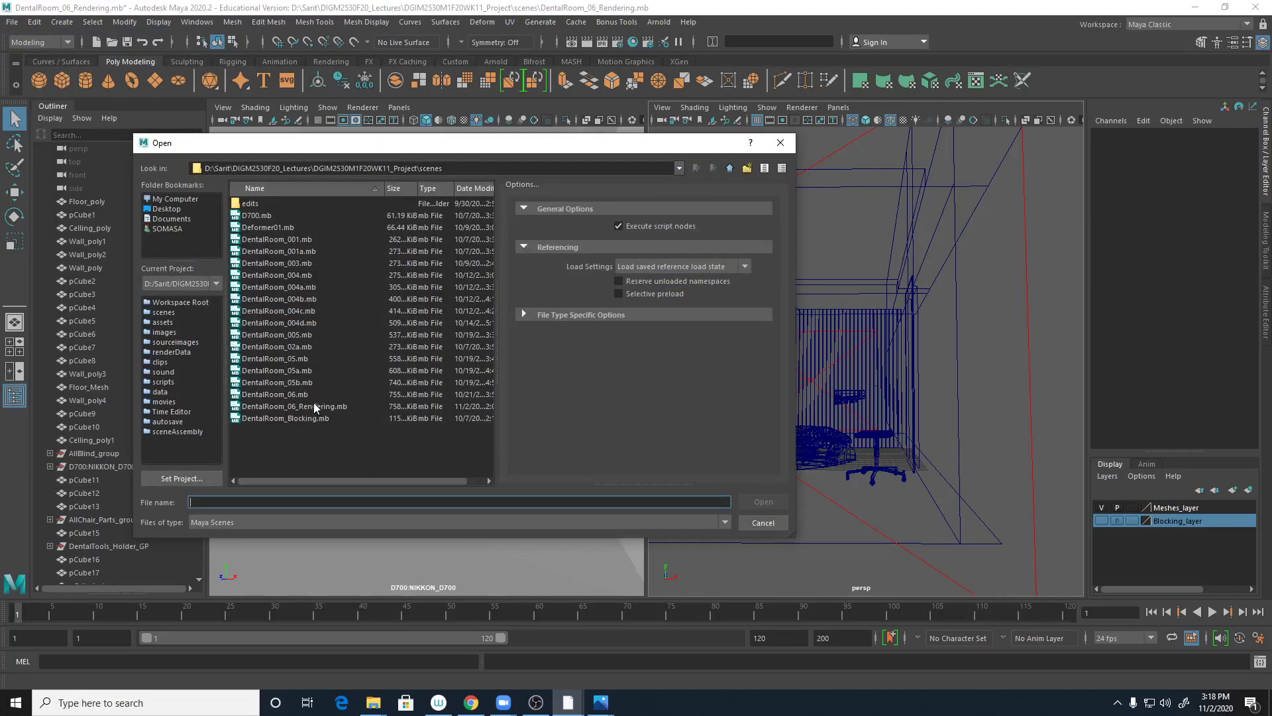
pyautogui.click(761, 526)
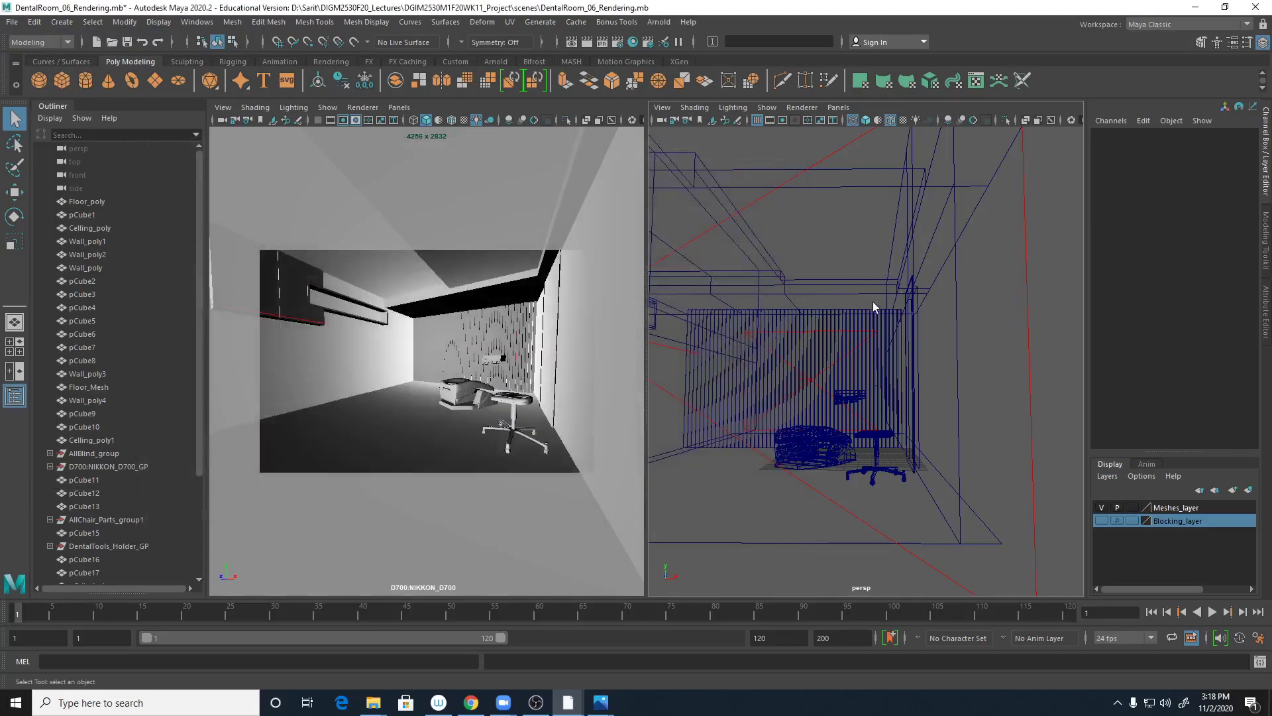
# Step: Select the area light behind the window blinds in the perspective view
pyautogui.keyDown('alt'); pyautogui.moveTo(840, 411); pyautogui.dragTo(909, 400); pyautogui.keyUp('alt')
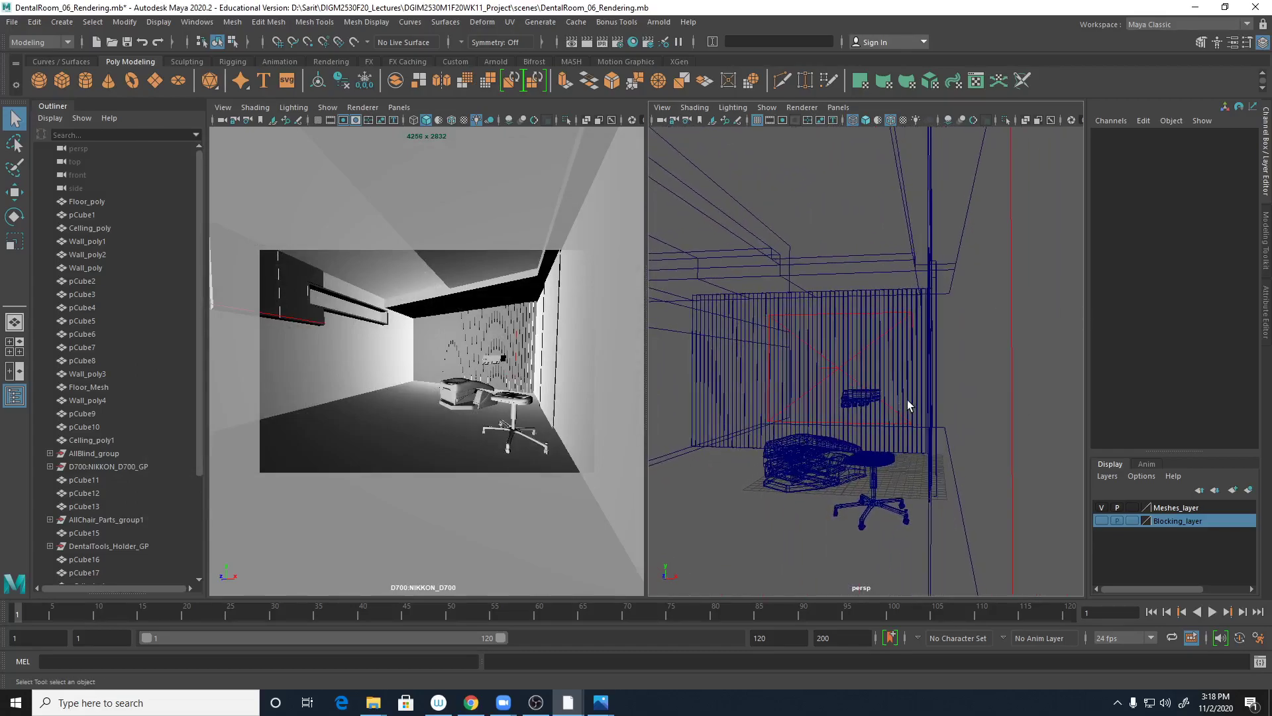
pyautogui.keyDown('alt'); pyautogui.moveTo(908, 400); pyautogui.dragTo(922, 396, button='middle'); pyautogui.keyUp('alt')
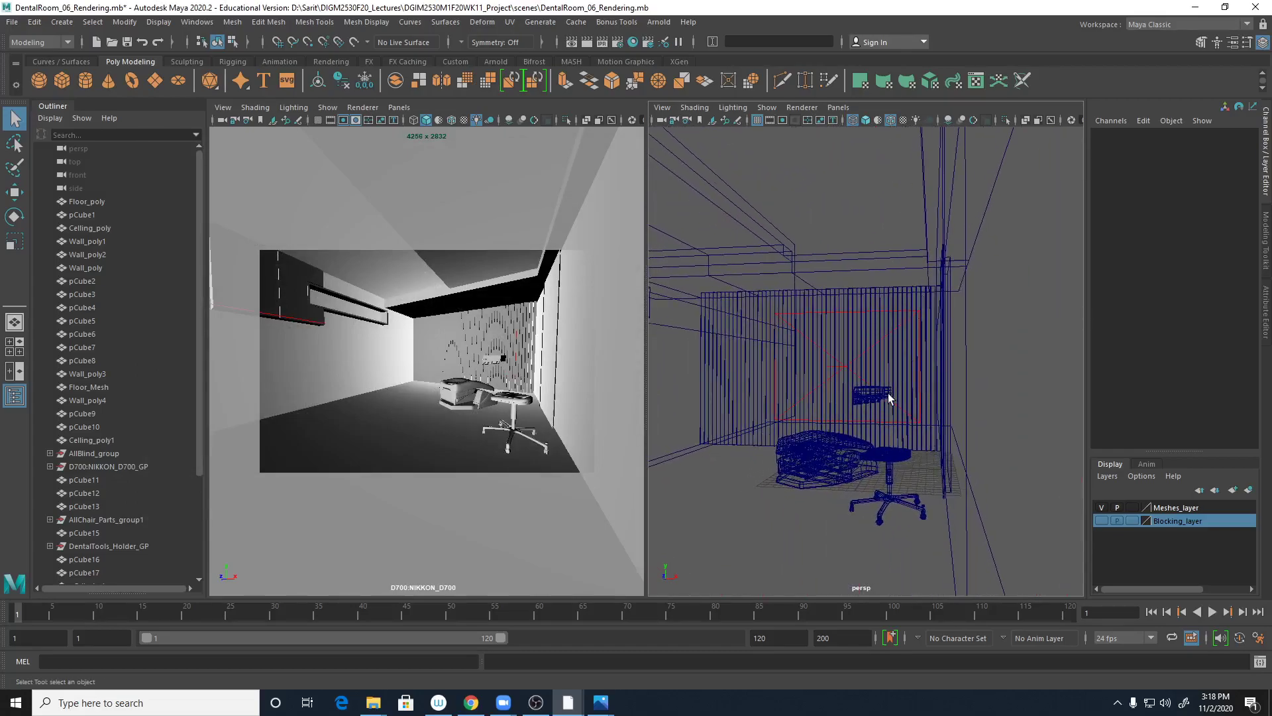
pyautogui.keyDown('alt'); pyautogui.moveTo(892, 311); pyautogui.dragTo(781, 372); pyautogui.keyUp('alt')
pyautogui.scroll(5, 781, 372)
pyautogui.click(997, 320)
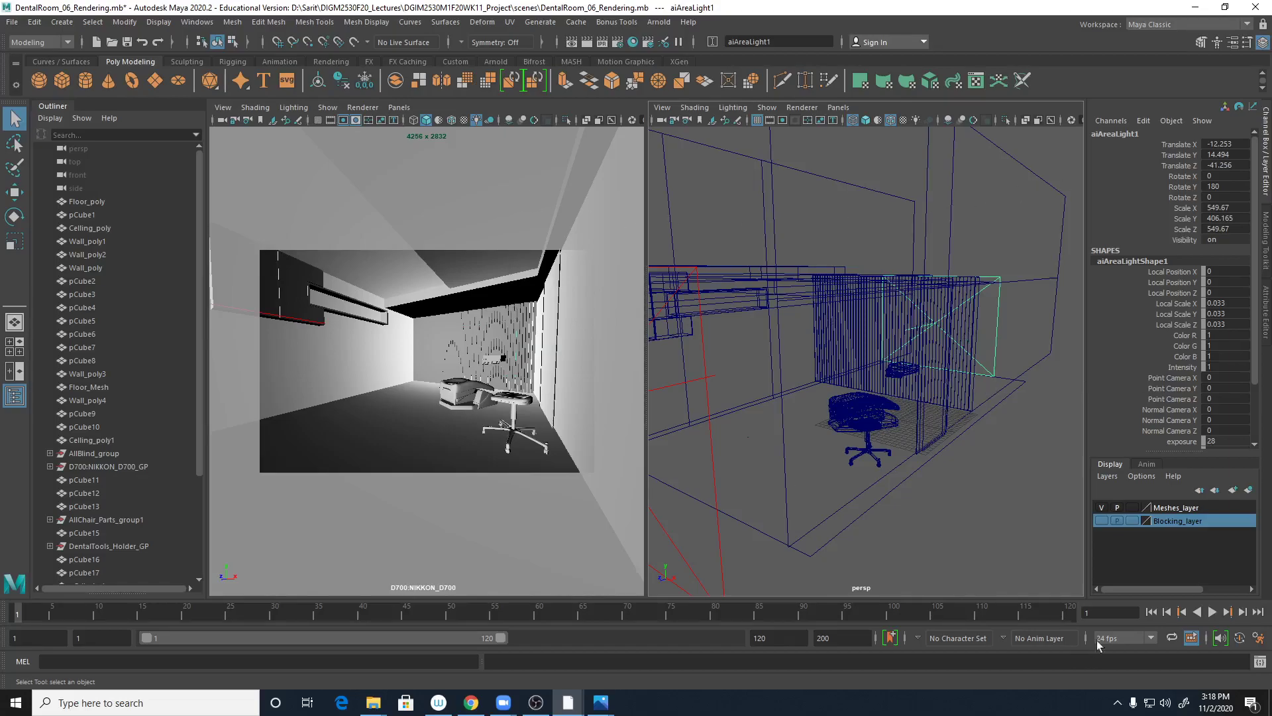
# Step: Bring up the dental room reference photo 51617828_xxl.jpg to study its lighting, and minimize it again
pyautogui.click(600, 702)
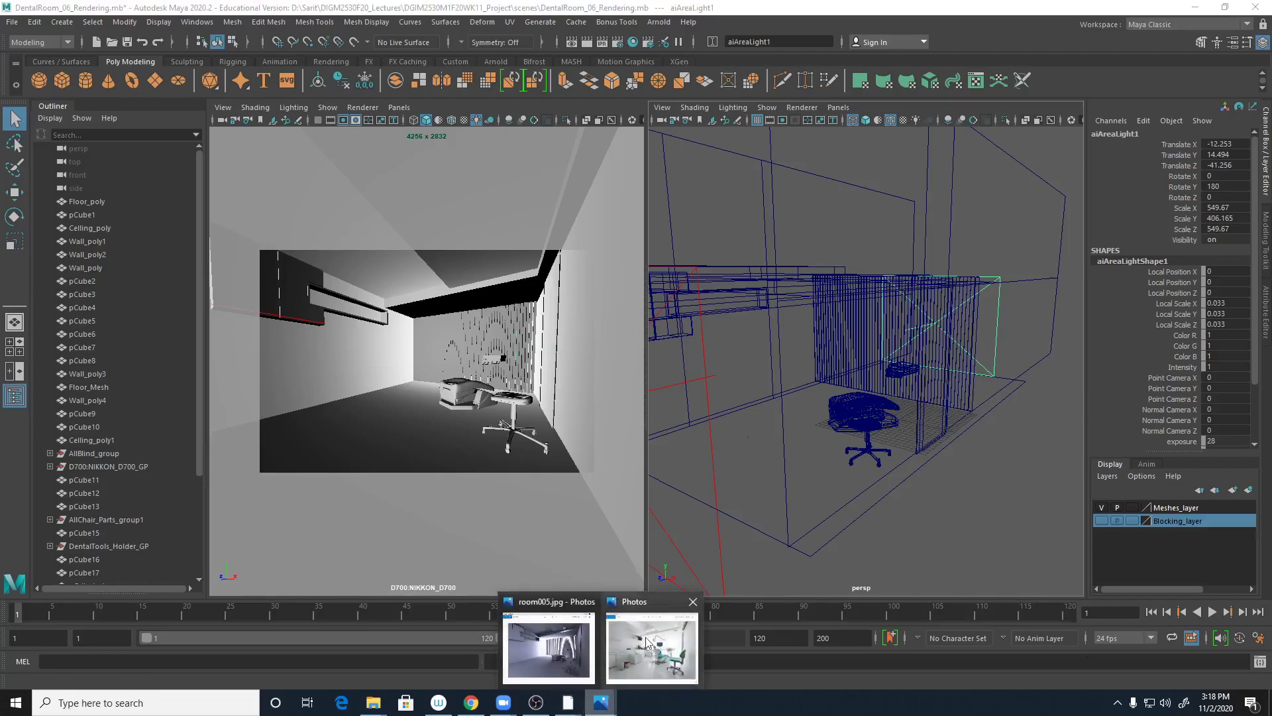
pyautogui.click(604, 657)
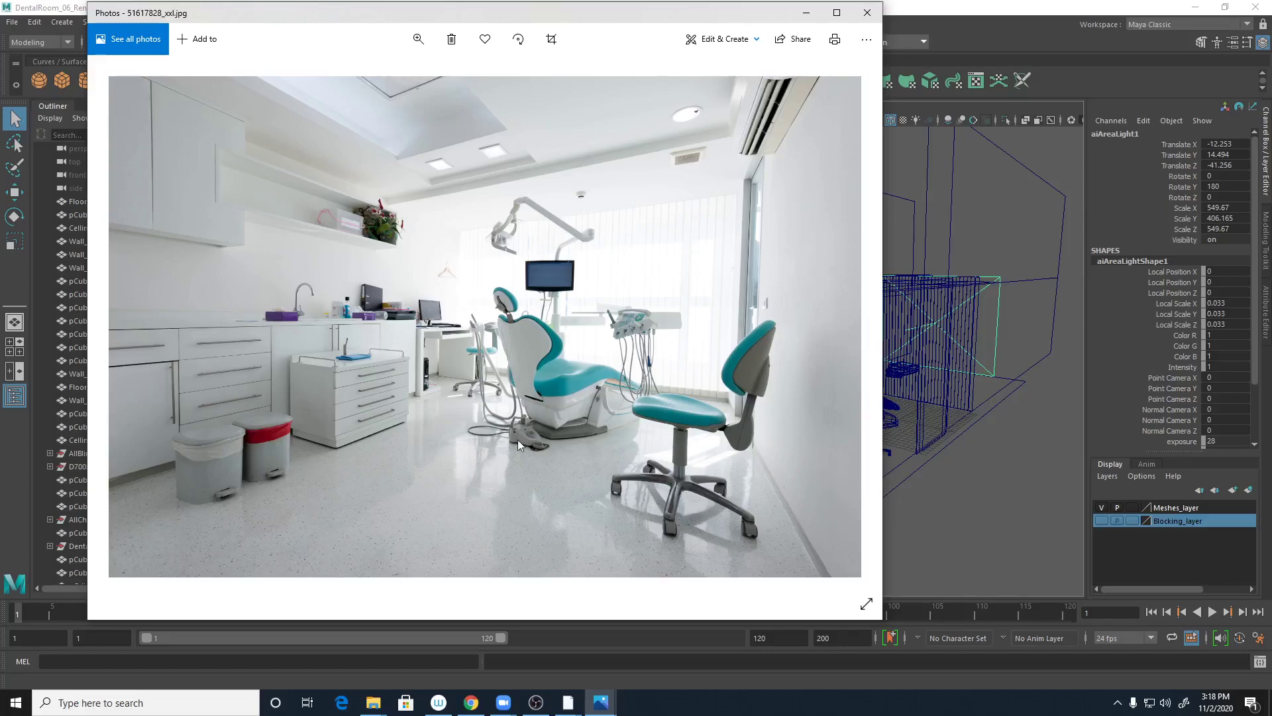
pyautogui.click(806, 12)
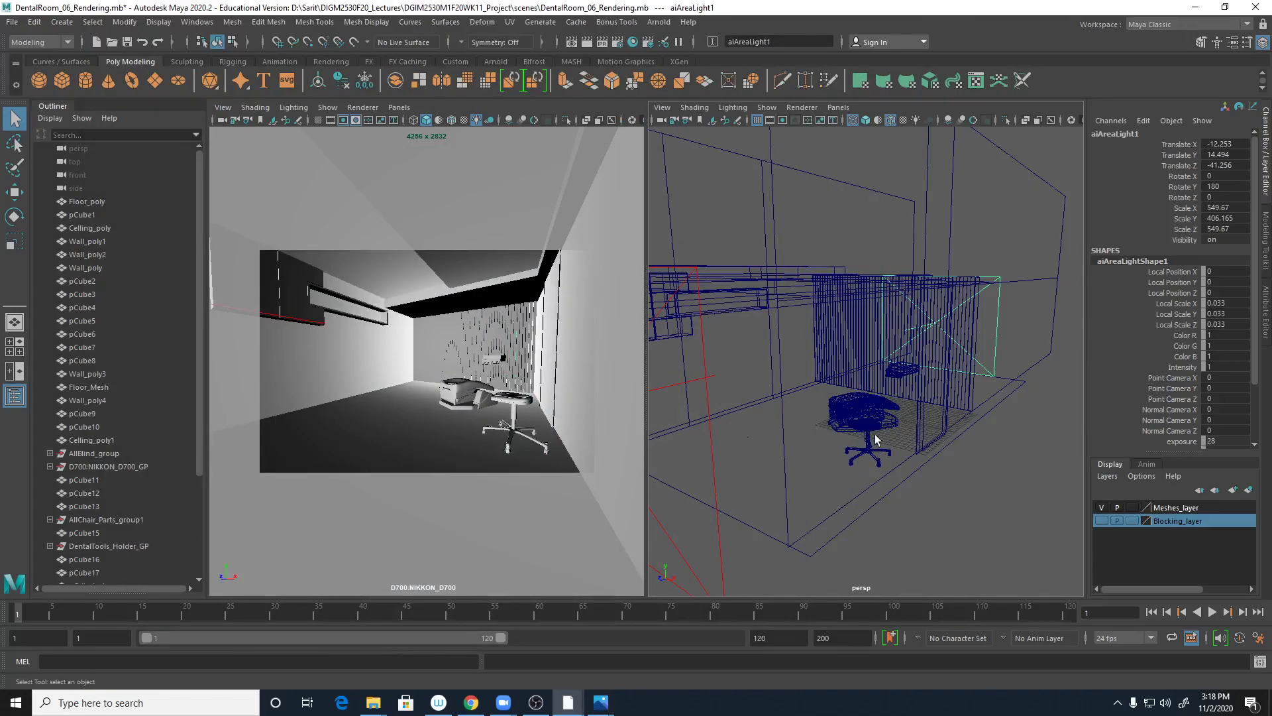
pyautogui.keyDown('alt'); pyautogui.moveTo(890, 446); pyautogui.dragTo(917, 452, button='right'); pyautogui.keyUp('alt')
pyautogui.keyDown('alt'); pyautogui.moveTo(917, 451); pyautogui.dragTo(926, 457); pyautogui.keyUp('alt')
pyautogui.keyDown('alt'); pyautogui.moveTo(926, 457); pyautogui.dragTo(963, 478, button='middle'); pyautogui.keyUp('alt')
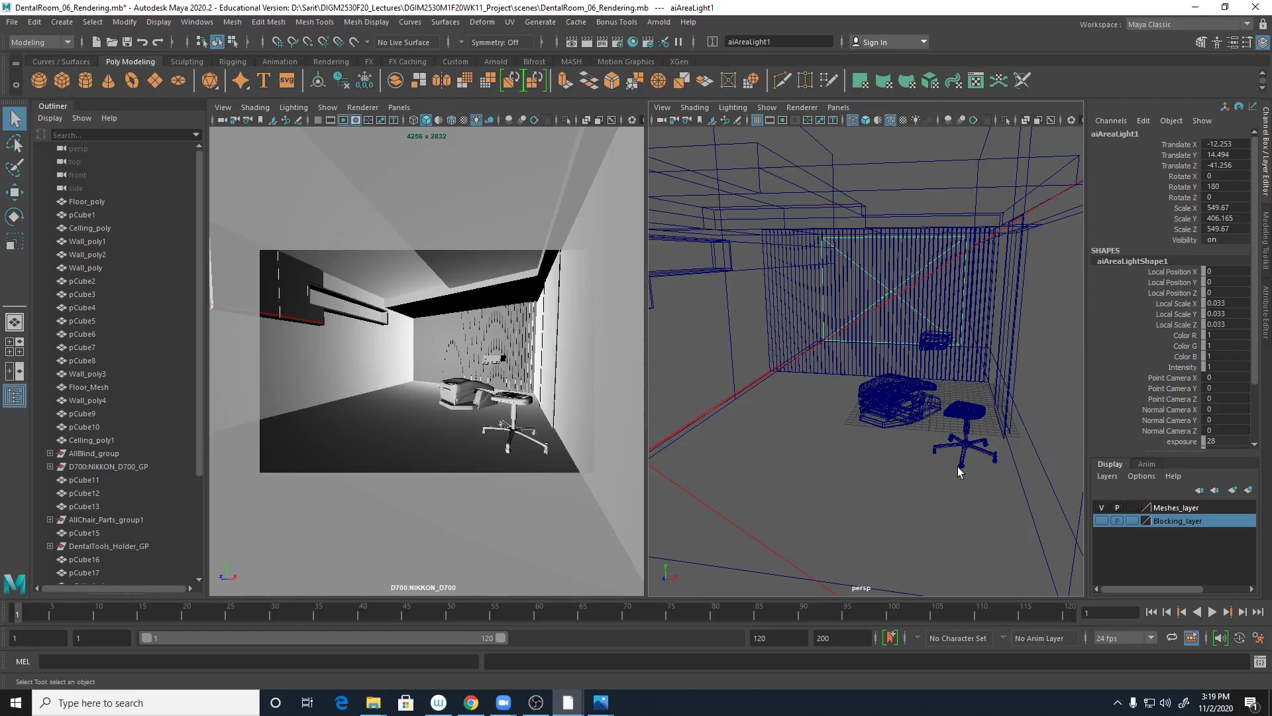
pyautogui.keyDown('alt'); pyautogui.moveTo(948, 475); pyautogui.dragTo(763, 455, button='right'); pyautogui.keyUp('alt')
pyautogui.keyDown('alt'); pyautogui.moveTo(762, 455); pyautogui.dragTo(795, 477); pyautogui.keyUp('alt')
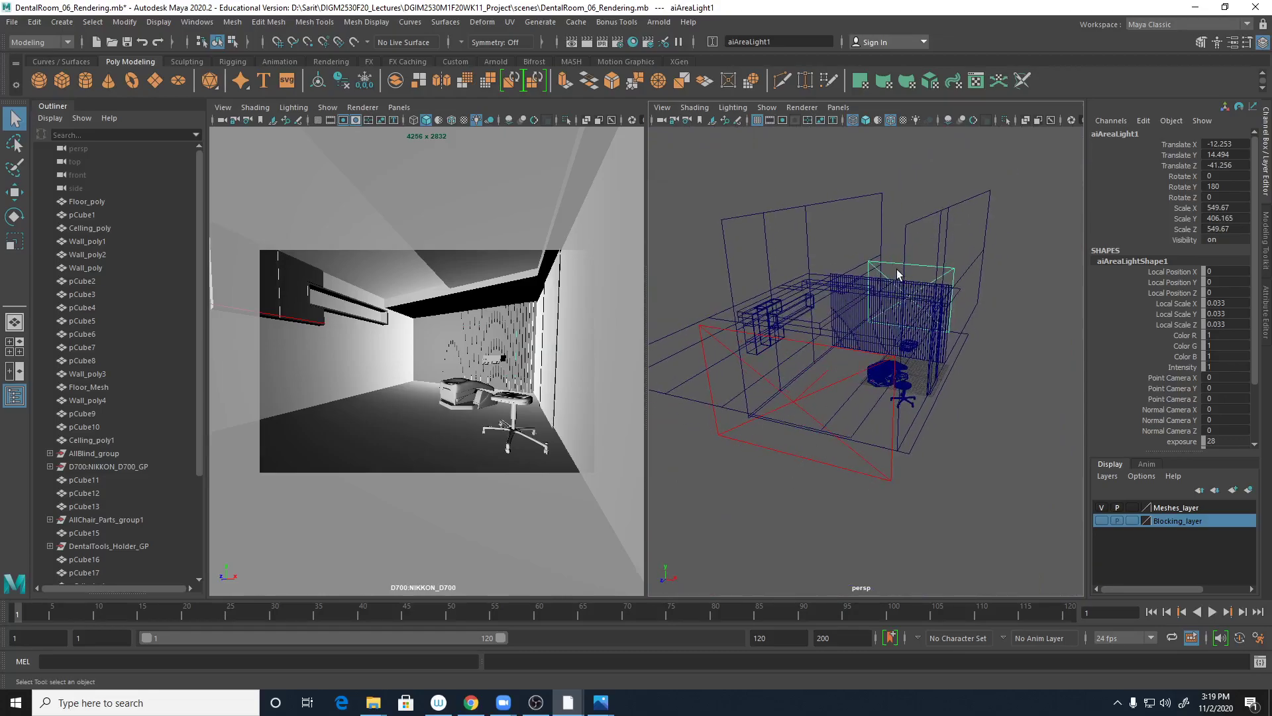
# Step: Look through the Arnold commands and Maya's standard light types without creating a light
pyautogui.click(659, 22)
pyautogui.moveTo(675, 90)
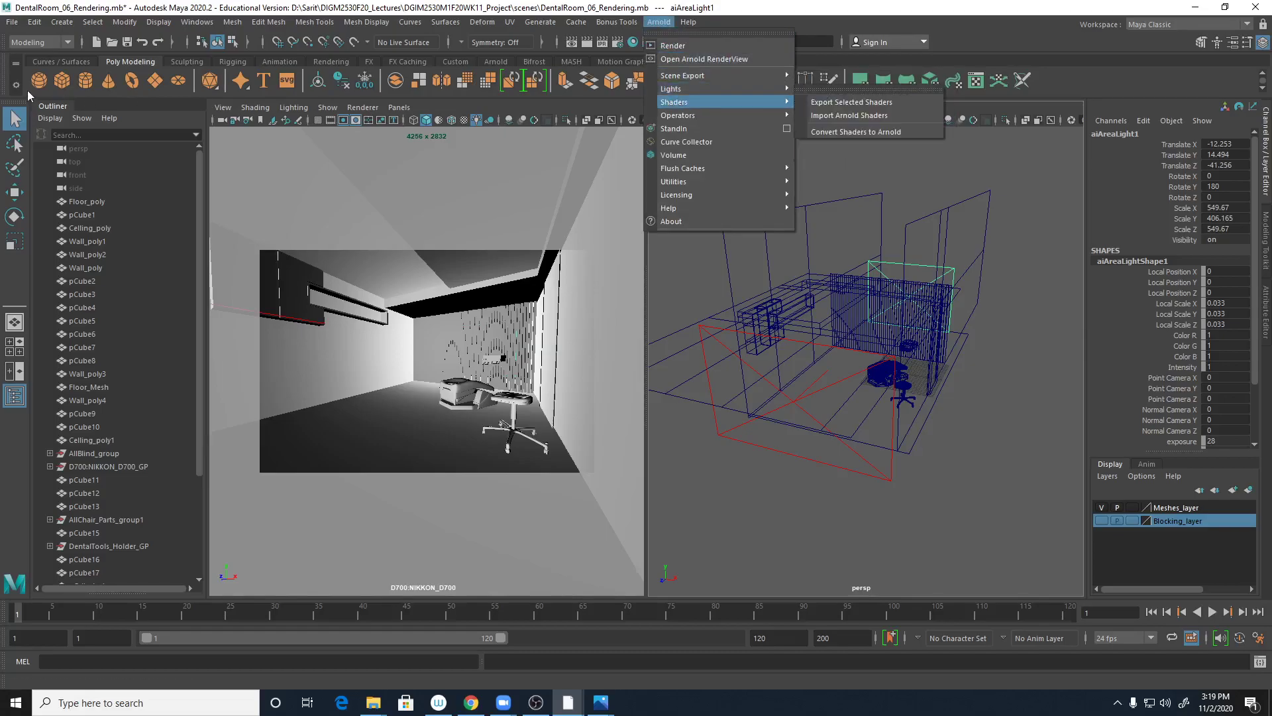
pyautogui.click(61, 22)
pyautogui.click(61, 22)
pyautogui.click(63, 23)
pyautogui.moveTo(220, 97)
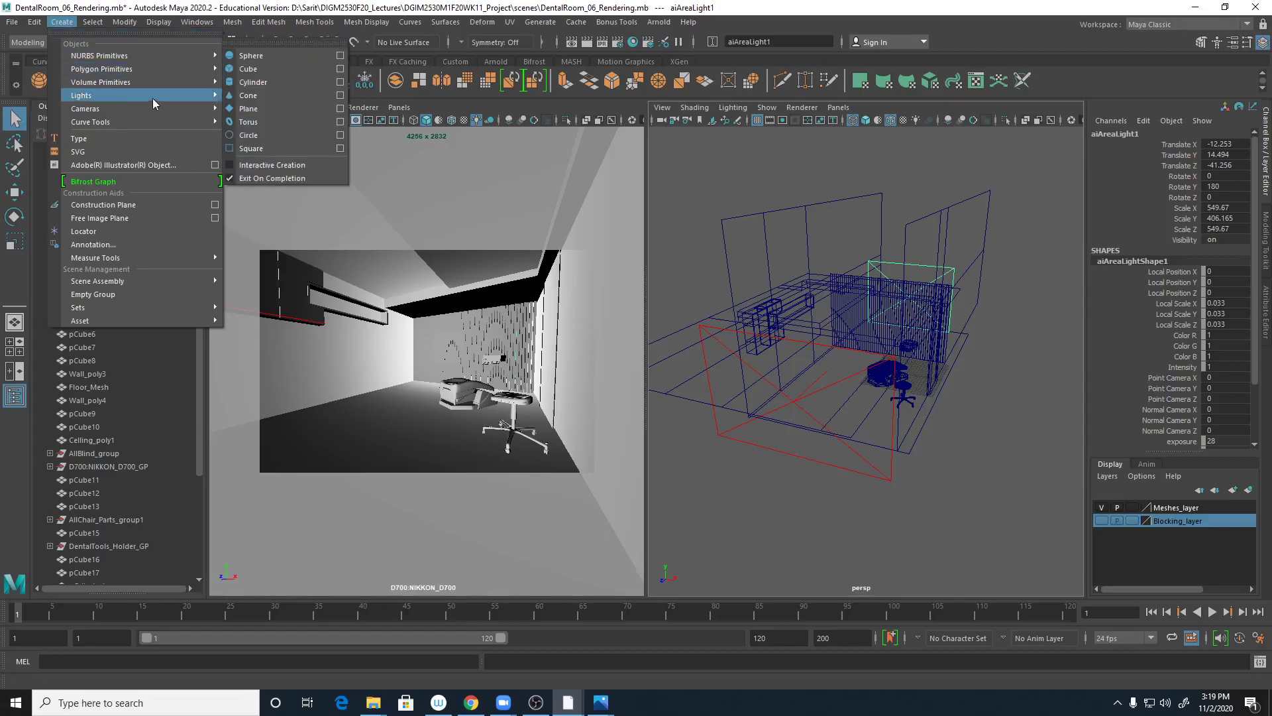
pyautogui.moveTo(140, 93)
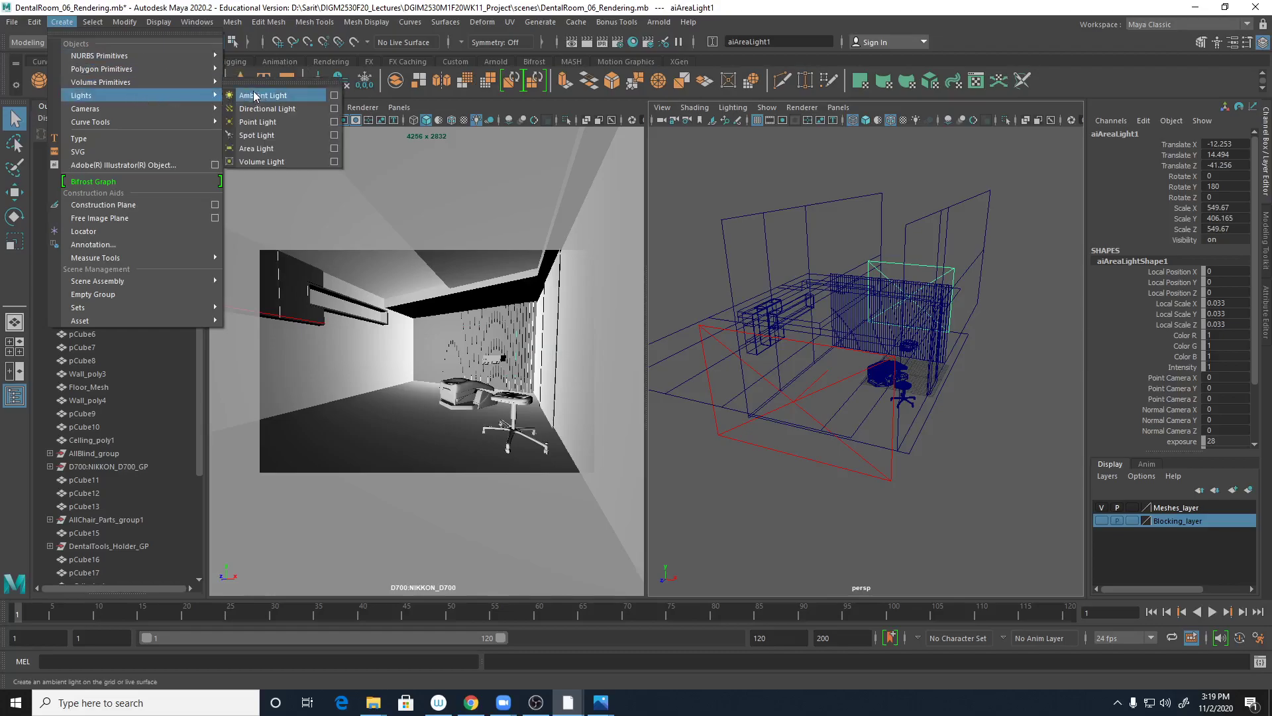
pyautogui.click(667, 24)
pyautogui.moveTo(671, 89)
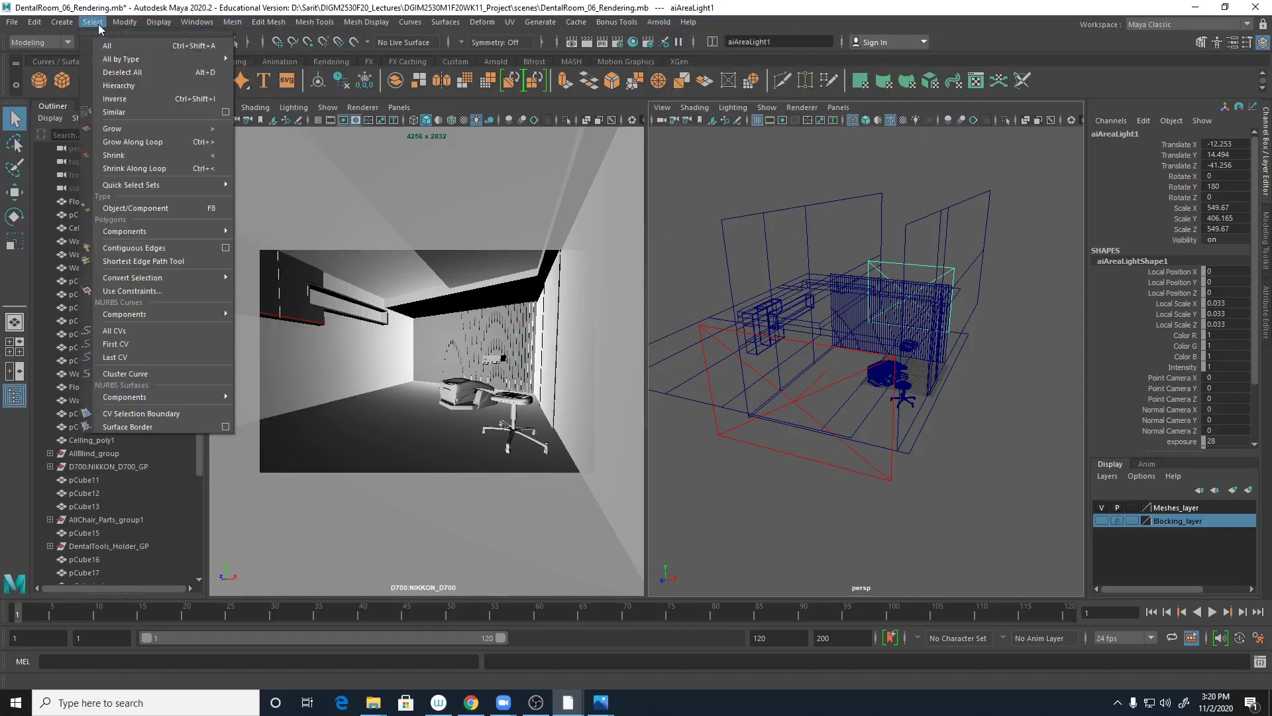
pyautogui.moveTo(63, 26)
pyautogui.moveTo(80, 98)
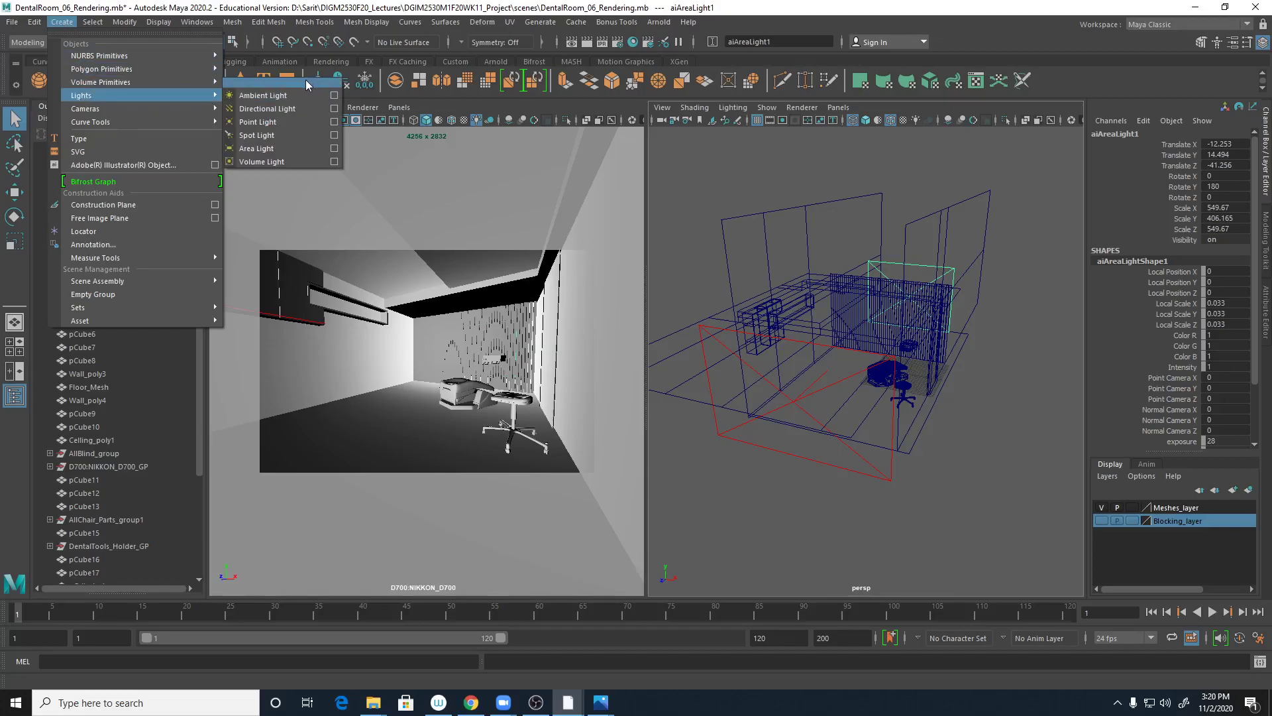
pyautogui.press('Escape')
pyautogui.press('Escape')
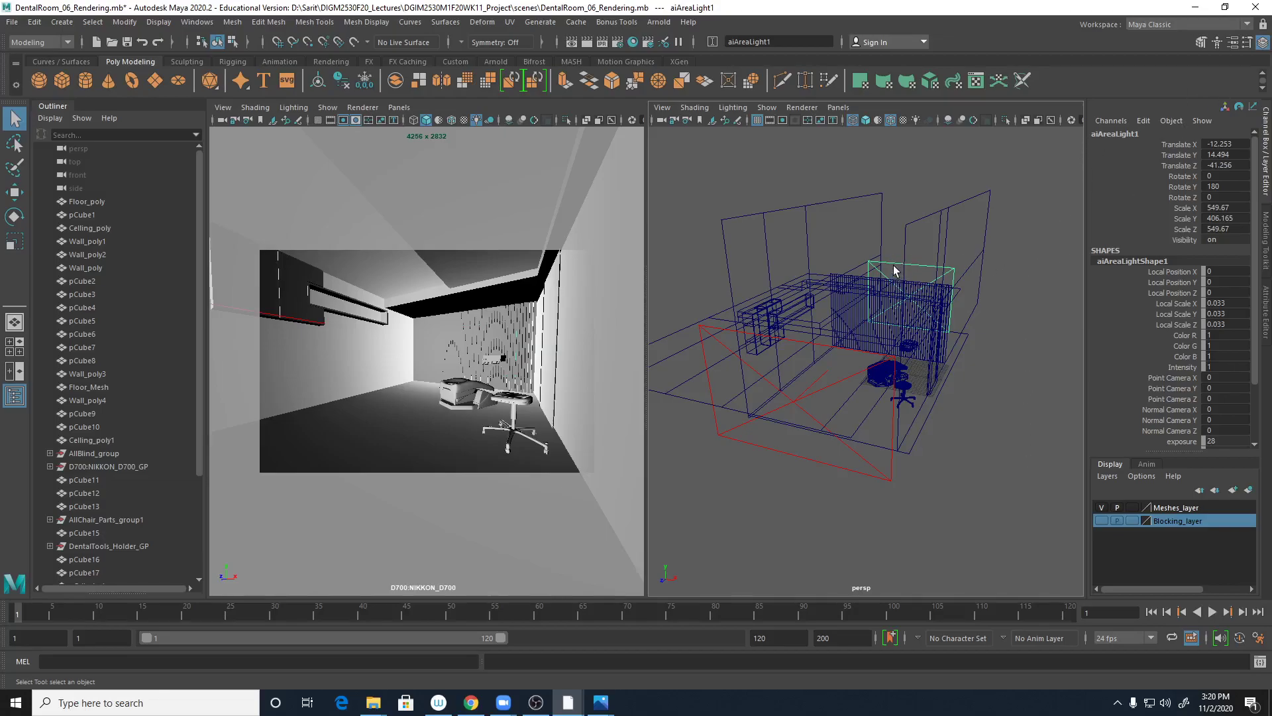
# Step: Open the selected area light's shape attributes and check its exposure and intensity
pyautogui.click(1233, 44)
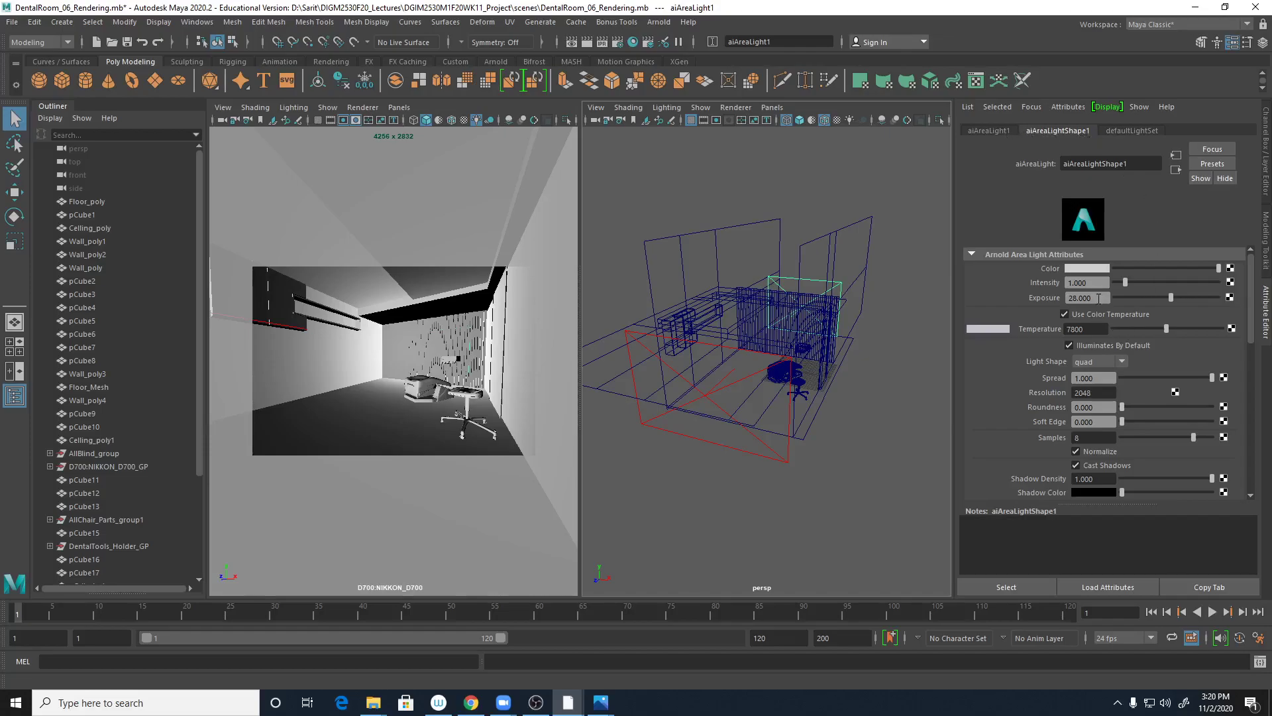
pyautogui.moveTo(1101, 298); pyautogui.dragTo(1056, 305)
pyautogui.moveTo(1095, 281); pyautogui.dragTo(1041, 299)
pyautogui.press('Tab')
# Step: Check the scene's linear working unit in the general settings of the Preferences, then close them
pyautogui.click(194, 22)
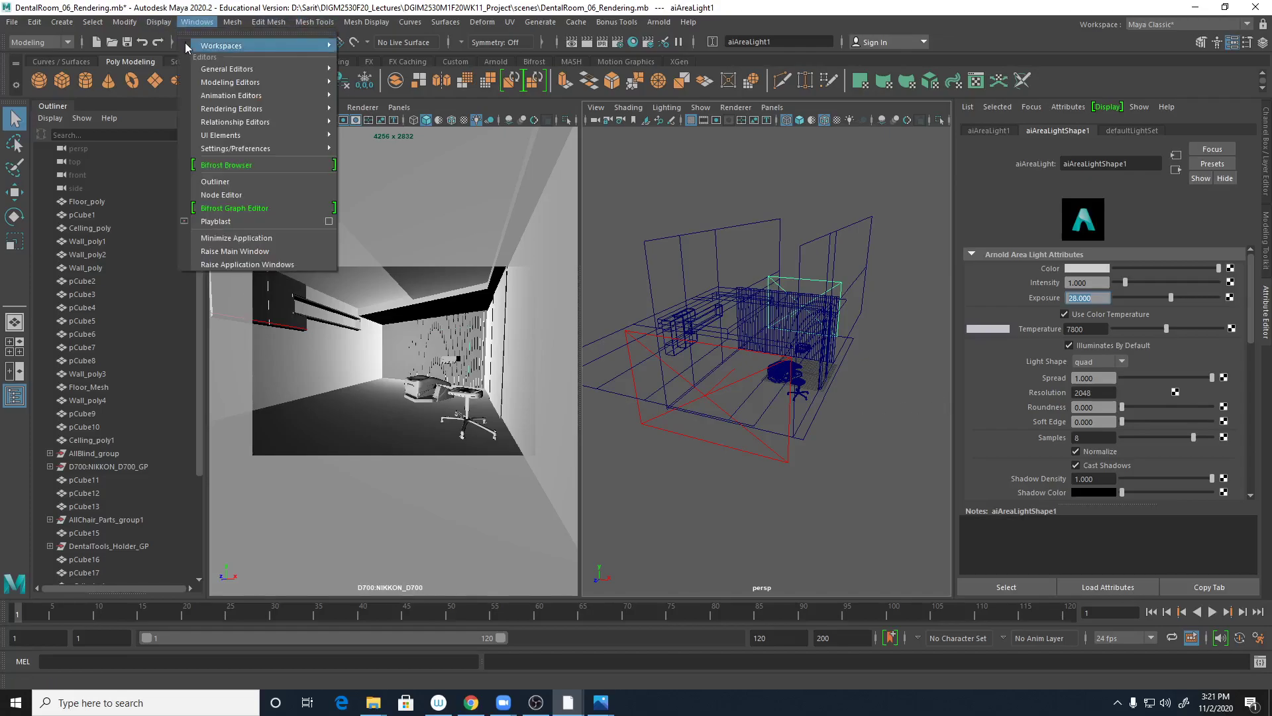
pyautogui.moveTo(230, 97)
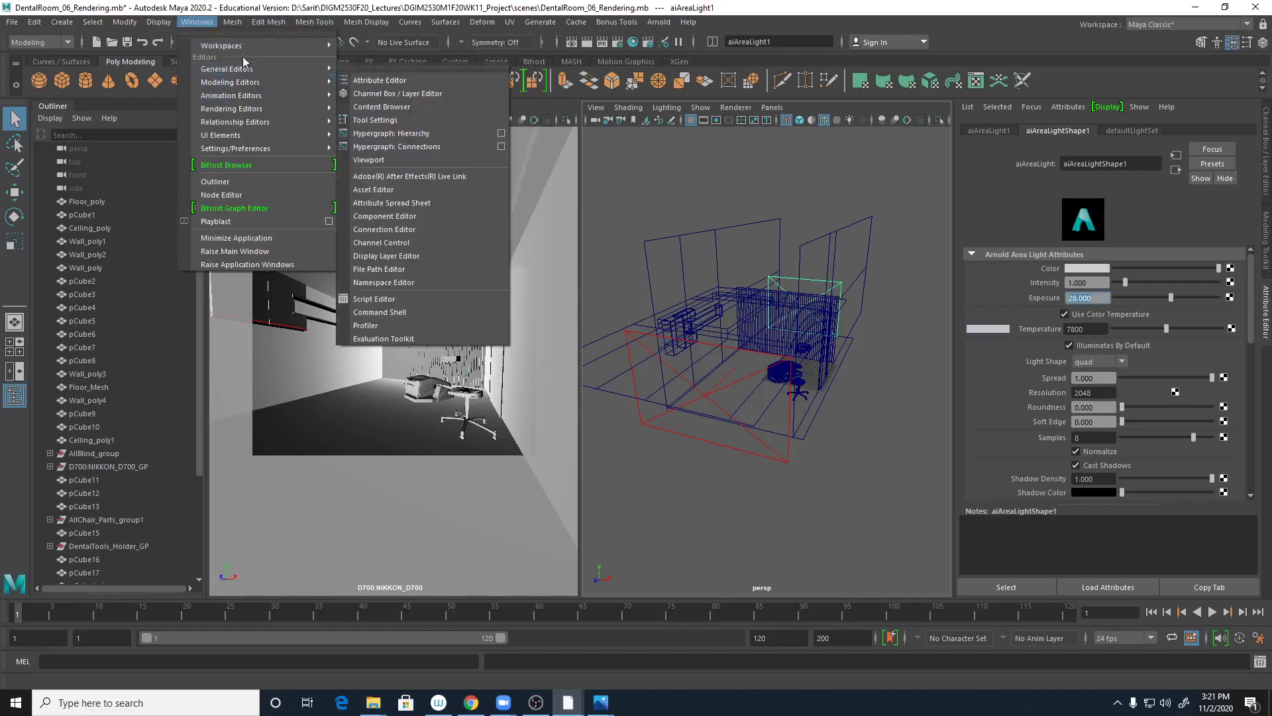
pyautogui.moveTo(254, 151)
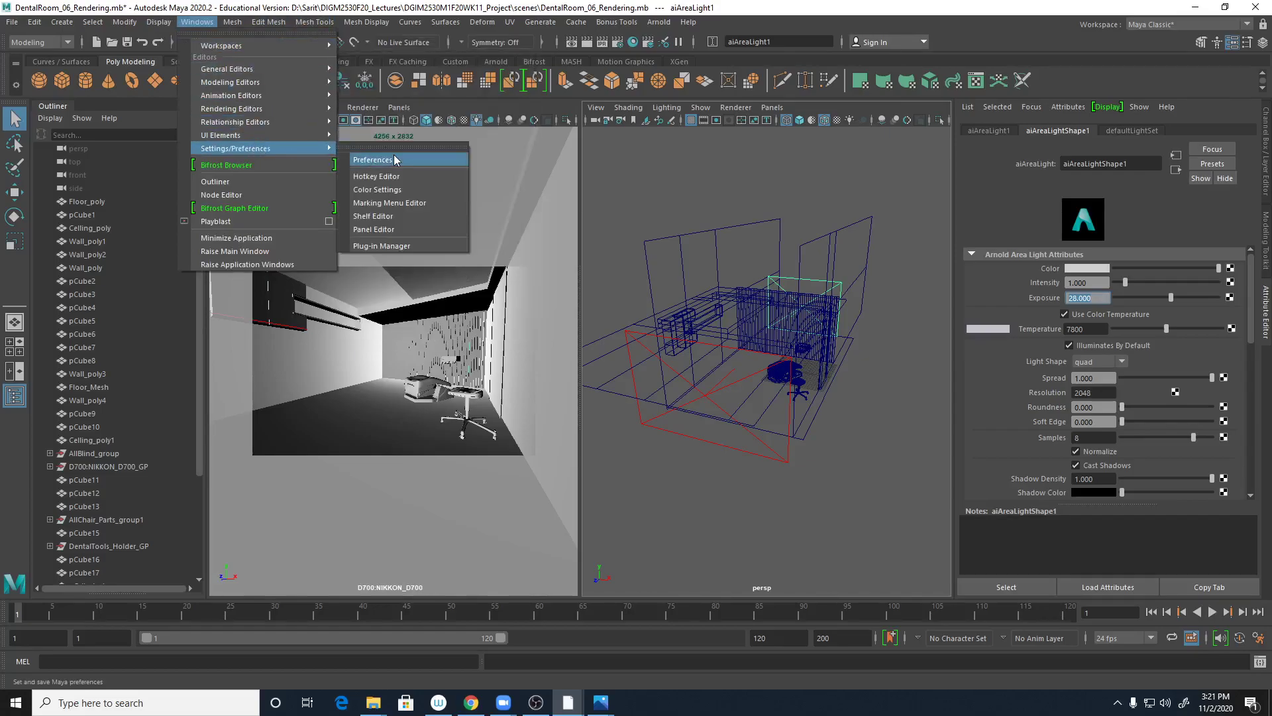
pyautogui.click(373, 159)
pyautogui.click(283, 292)
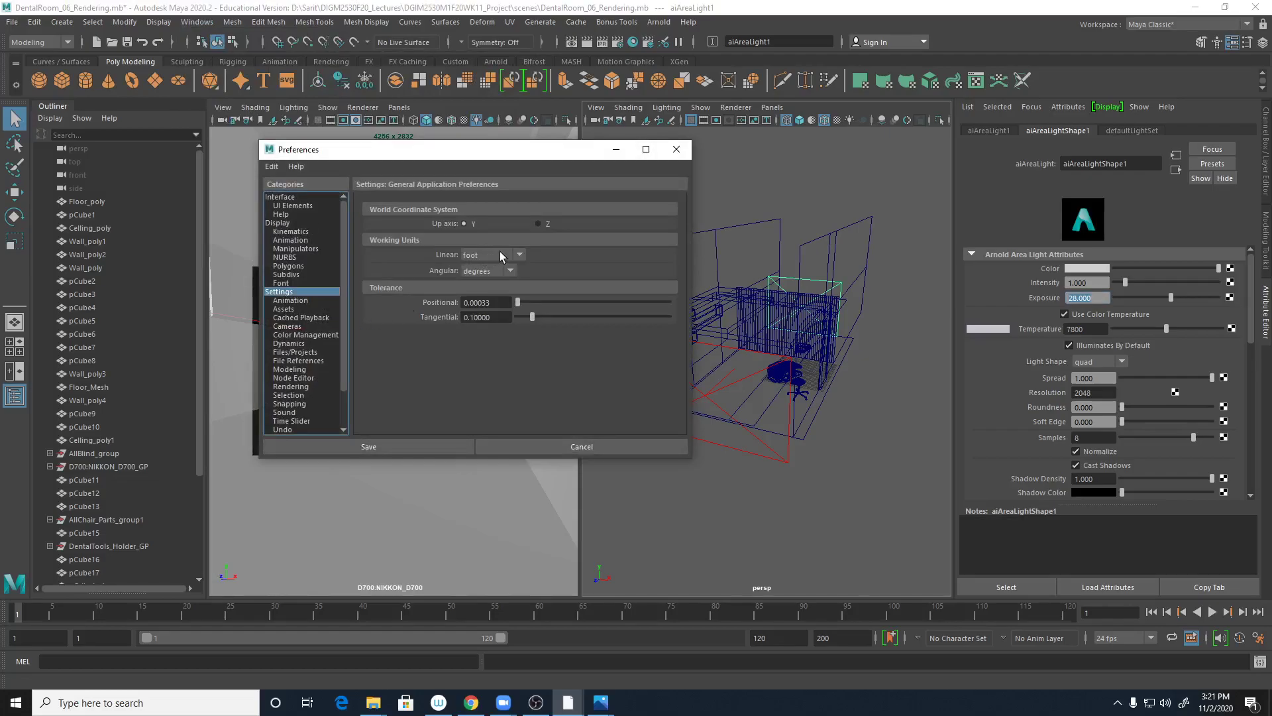
pyautogui.click(676, 149)
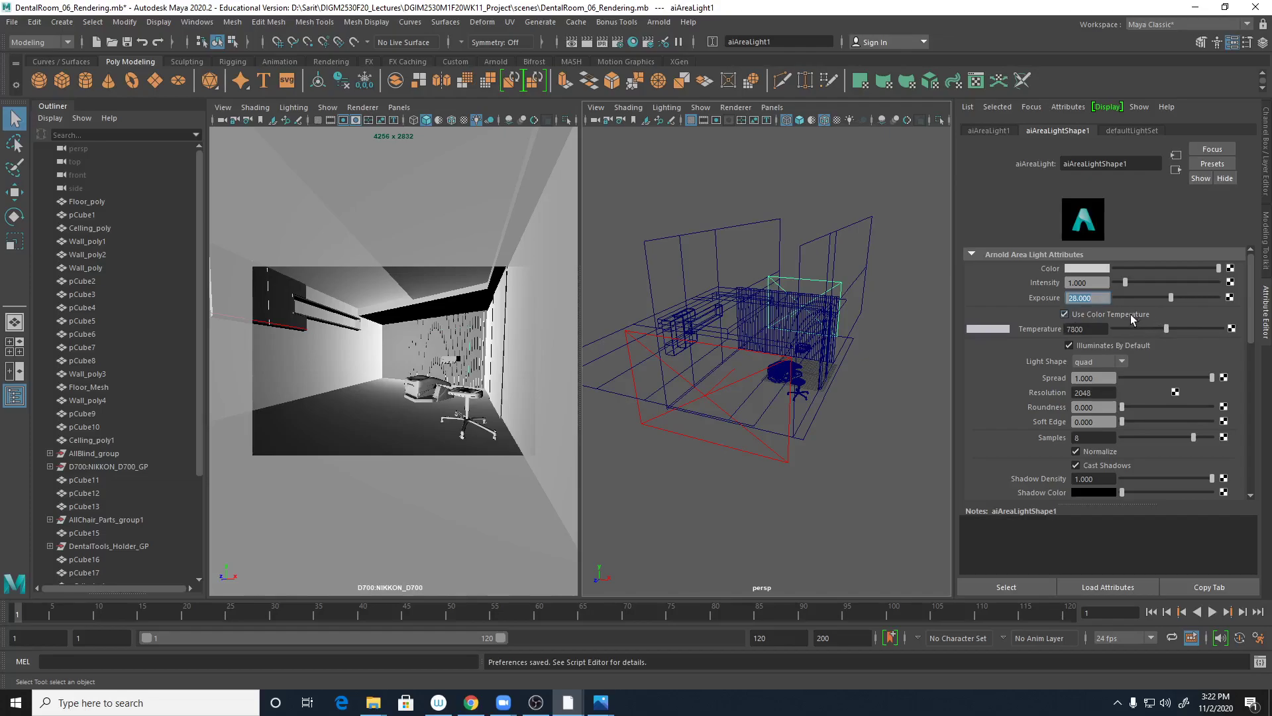
# Step: Check the color temperature of the area light behind the blinds
pyautogui.click(1067, 329)
pyautogui.click(1103, 334)
pyautogui.press('Return')
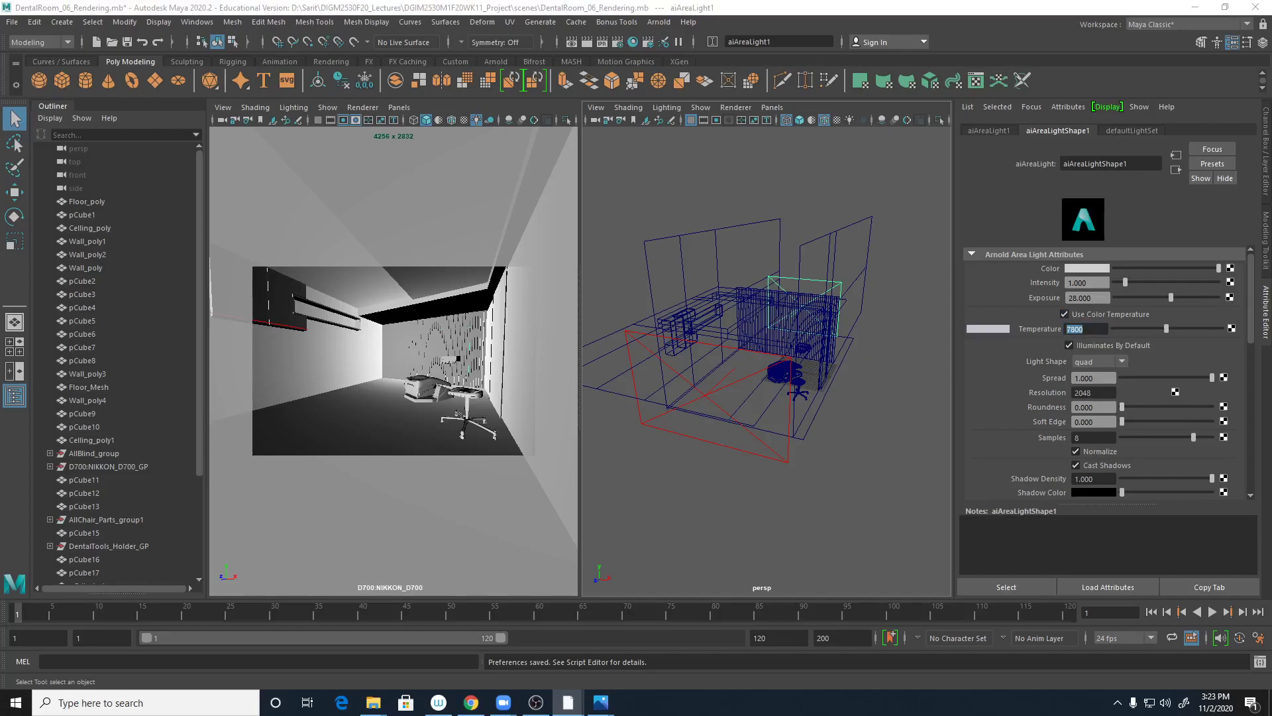
# Step: View the reference photo 51617828_xxl.jpg again to examine the light in the room, then return to Maya
pyautogui.click(601, 702)
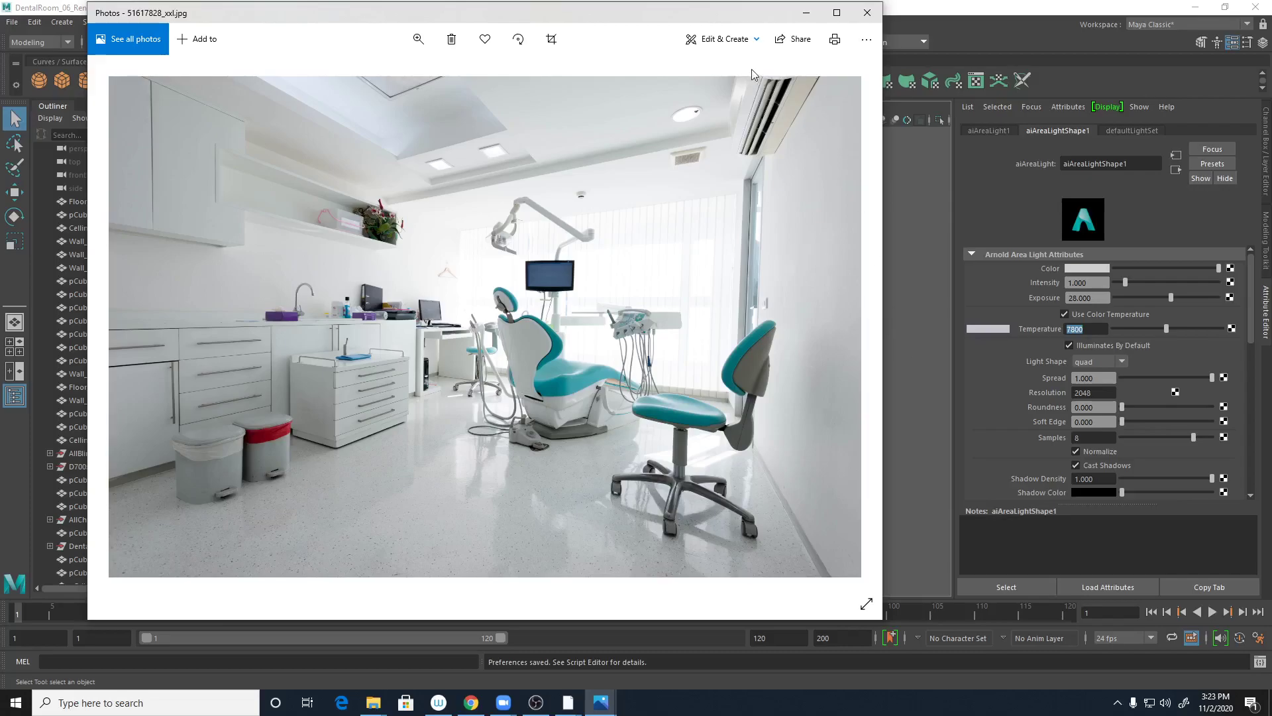
pyautogui.click(808, 13)
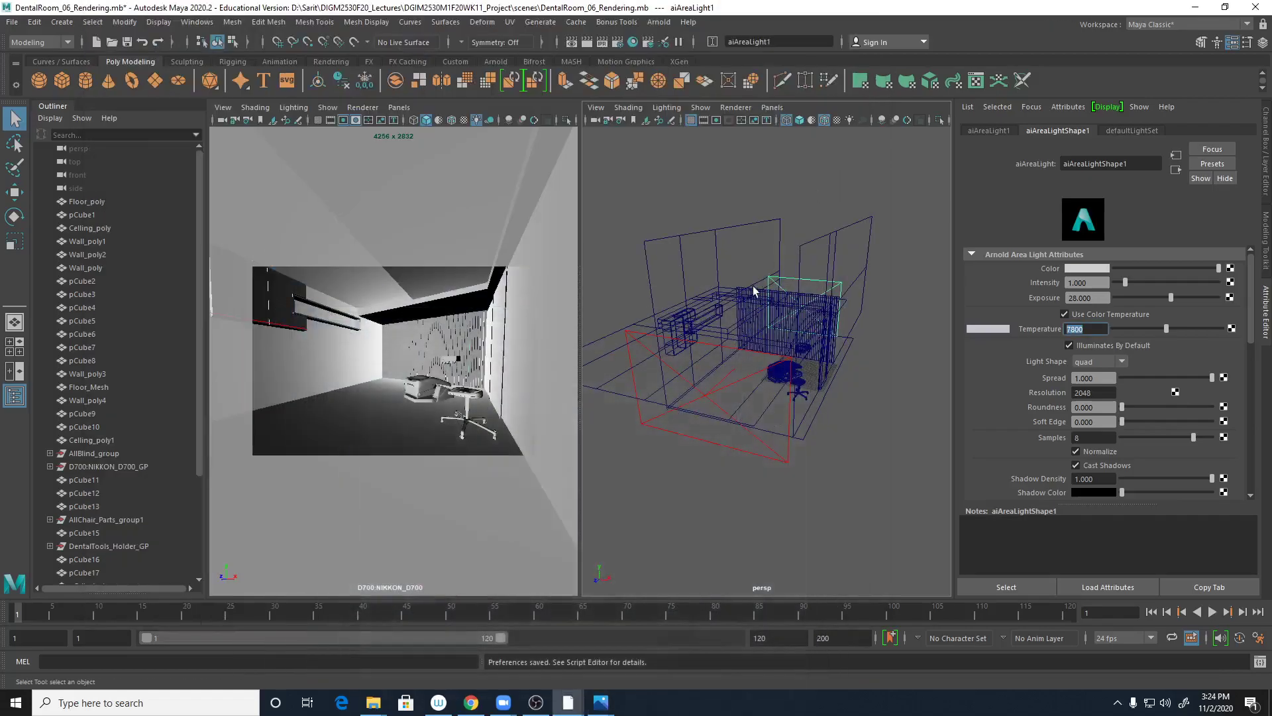
pyautogui.moveTo(600, 702)
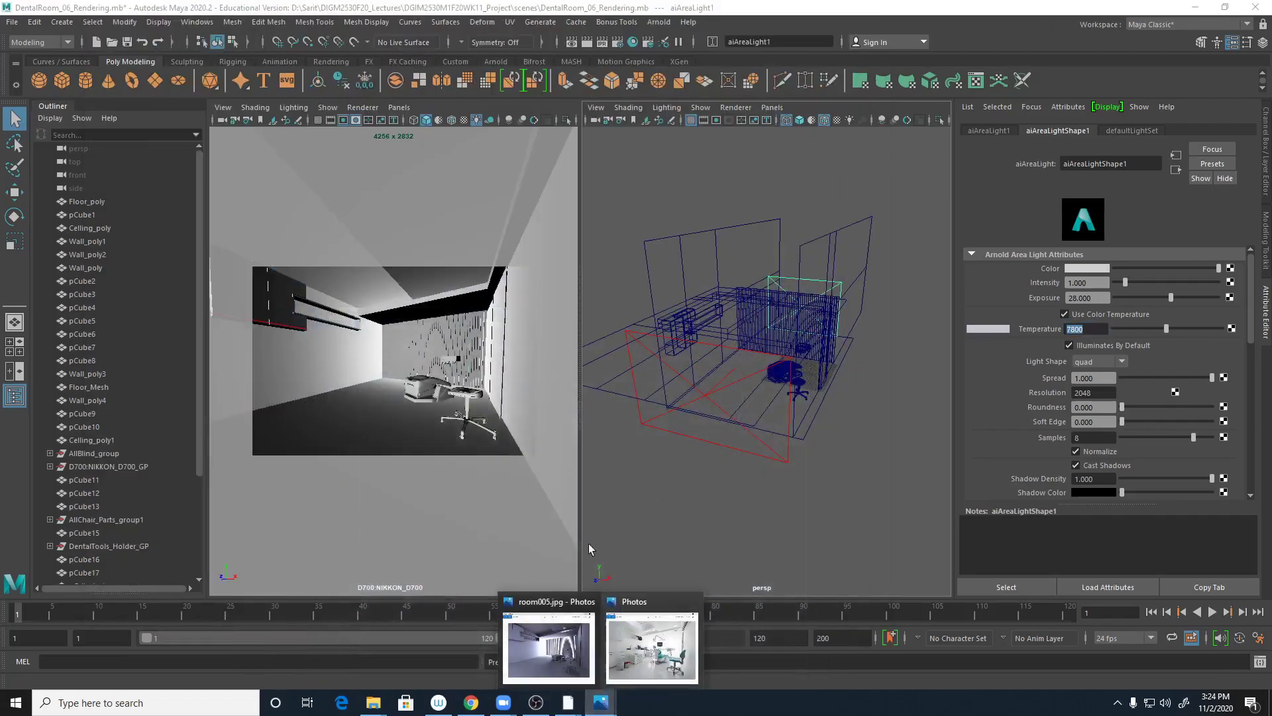
pyautogui.click(646, 610)
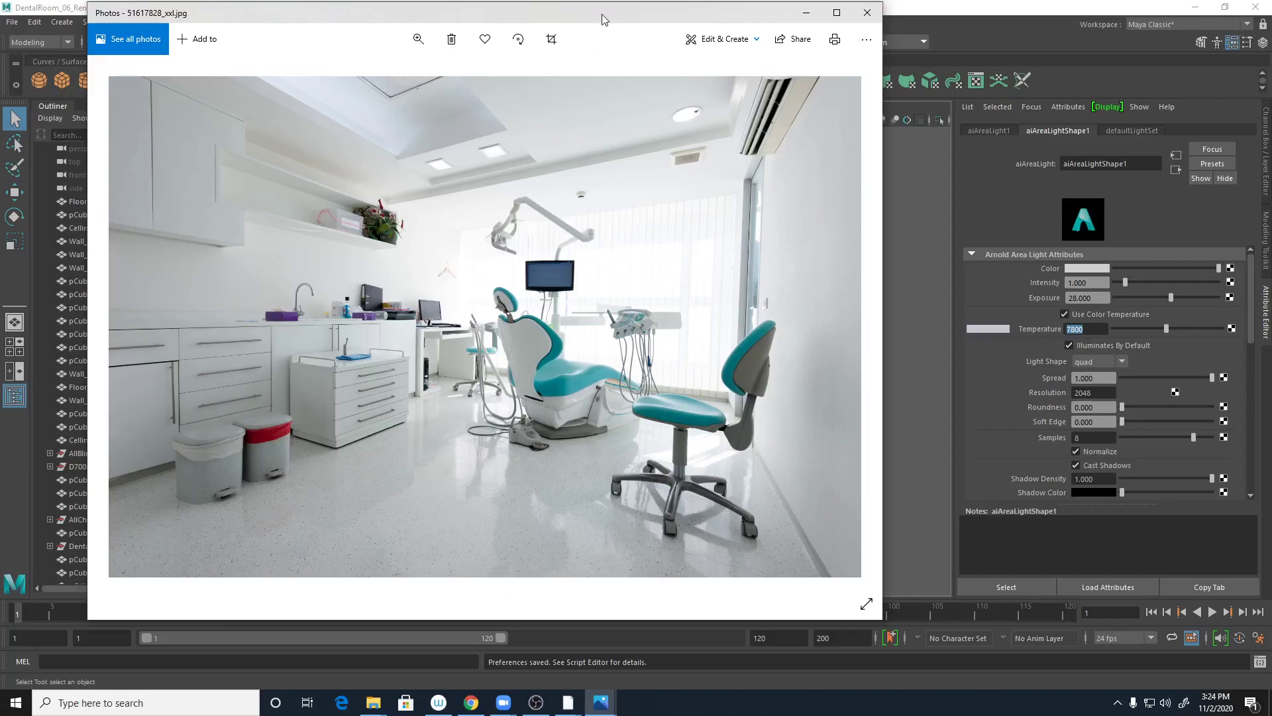
pyautogui.click(867, 12)
# Step: Select the area light at the opposite end of the room from the blinds and activate the Scale tool
pyautogui.keyDown('alt'); pyautogui.moveTo(880, 397); pyautogui.dragTo(734, 499); pyautogui.keyUp('alt')
pyautogui.click(747, 461)
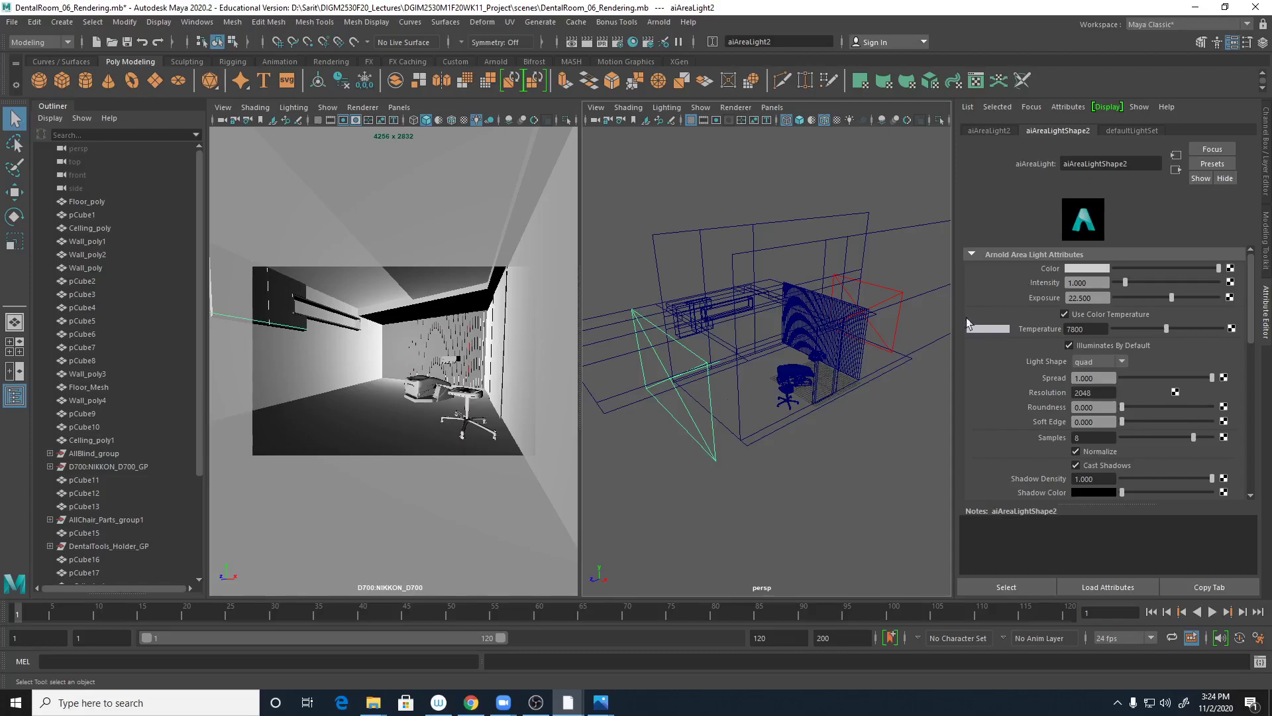
pyautogui.press('r')
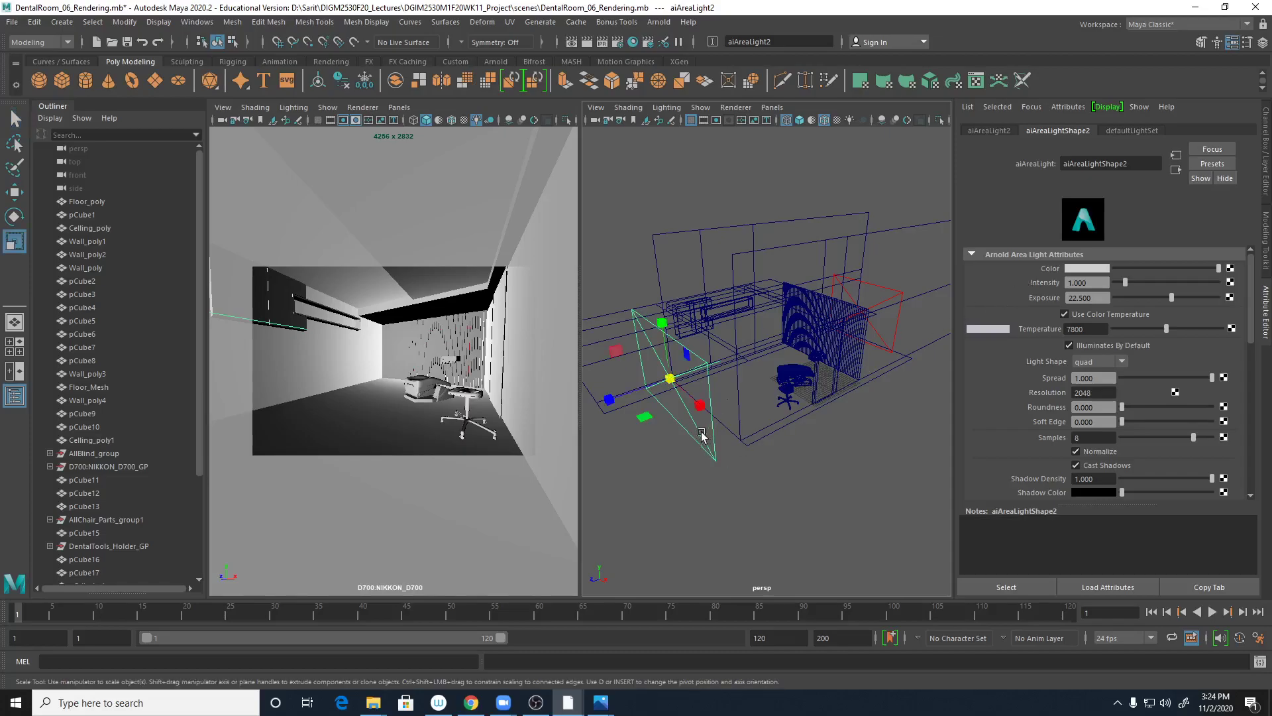
pyautogui.click(684, 384)
pyautogui.moveTo(905, 433)
pyautogui.keyDown('alt'); pyautogui.mouseDown(button='middle')
pyautogui.moveTo(861, 418)
pyautogui.moveTo(899, 413)
pyautogui.mouseUp(button='middle'); pyautogui.keyUp('alt')
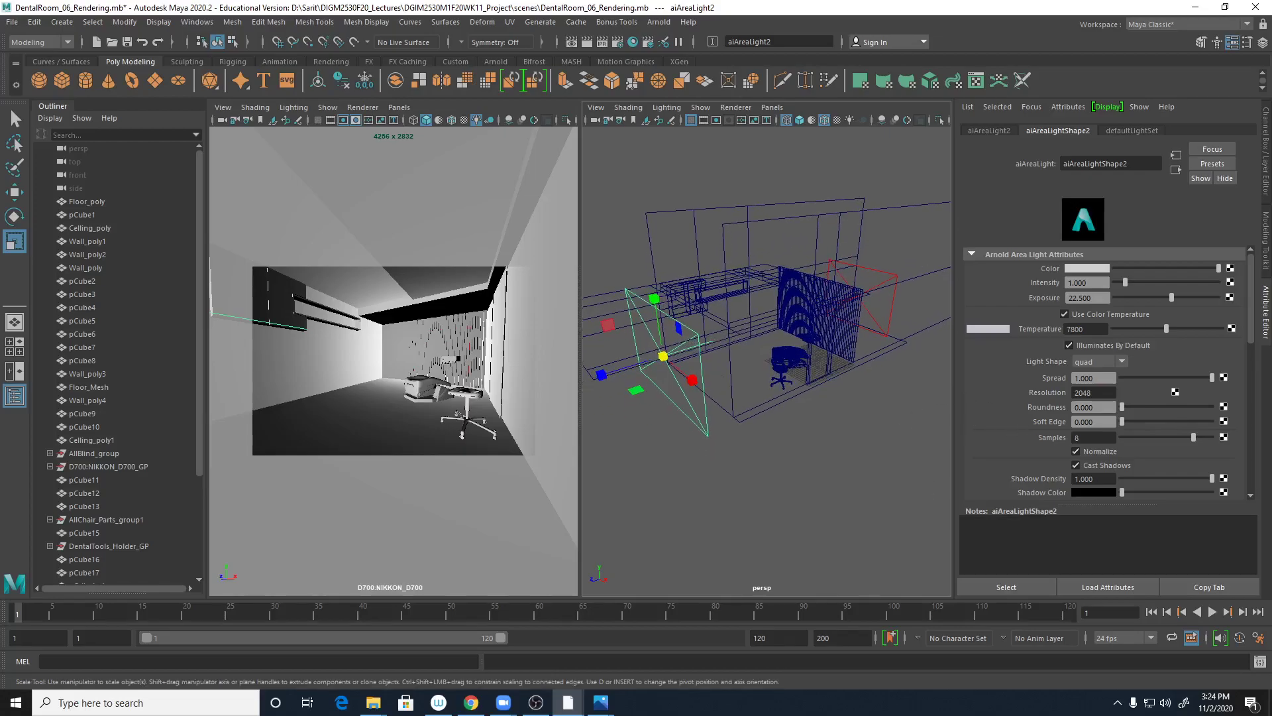
# Step: Inspect the image details in the file properties of the 51617828_xxl reference photo in the sourceimages folder
pyautogui.click(601, 702)
pyautogui.moveTo(940, 119); pyautogui.dragTo(614, 79)
pyautogui.moveTo(374, 702)
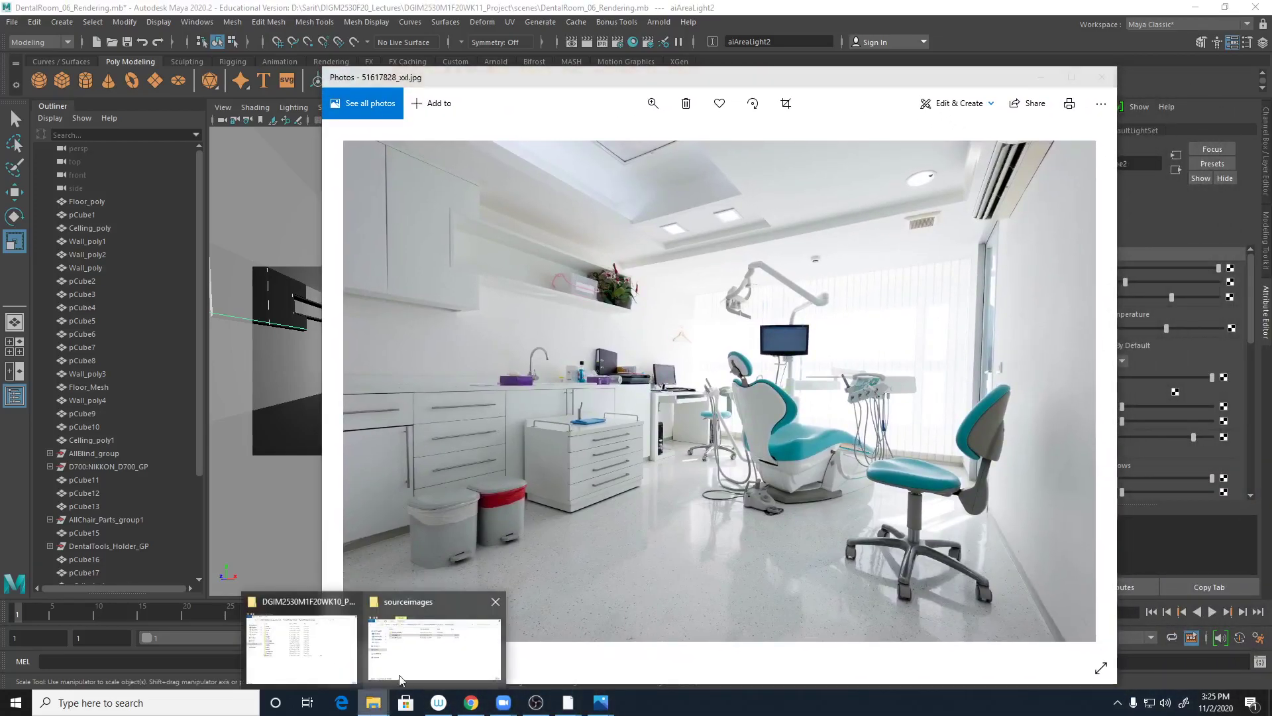
pyautogui.click(401, 668)
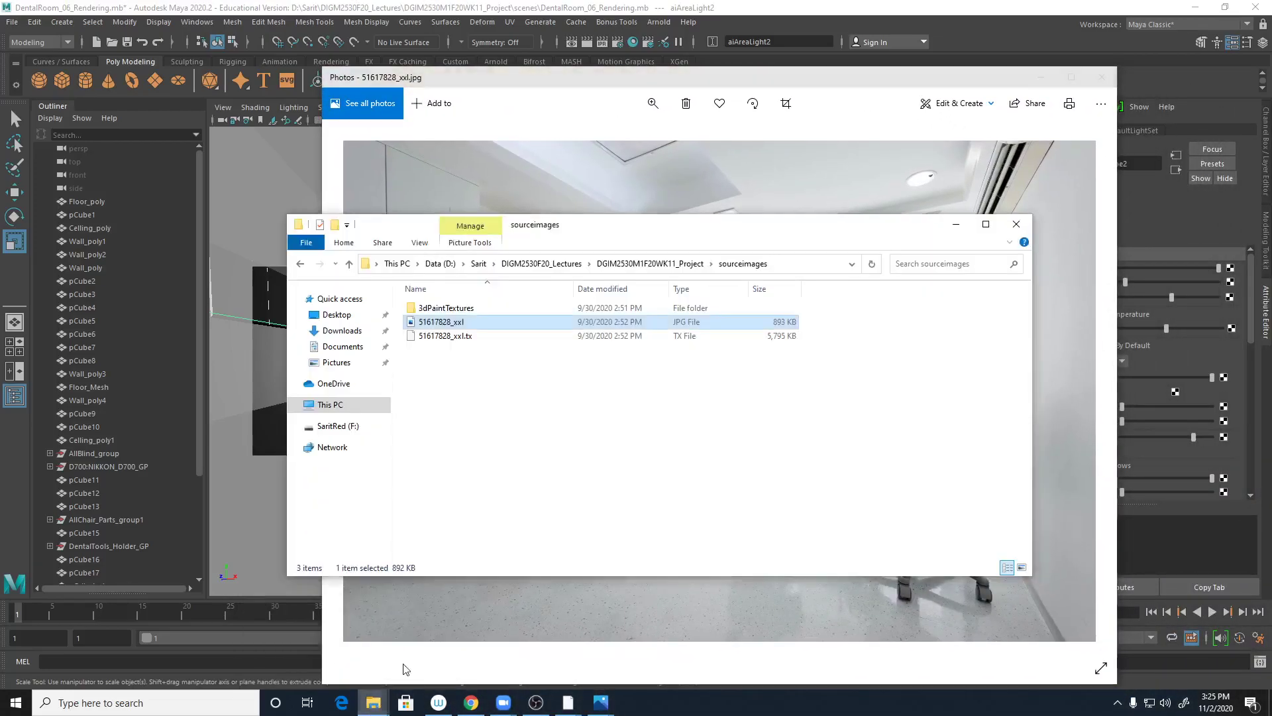
pyautogui.rightClick(526, 322)
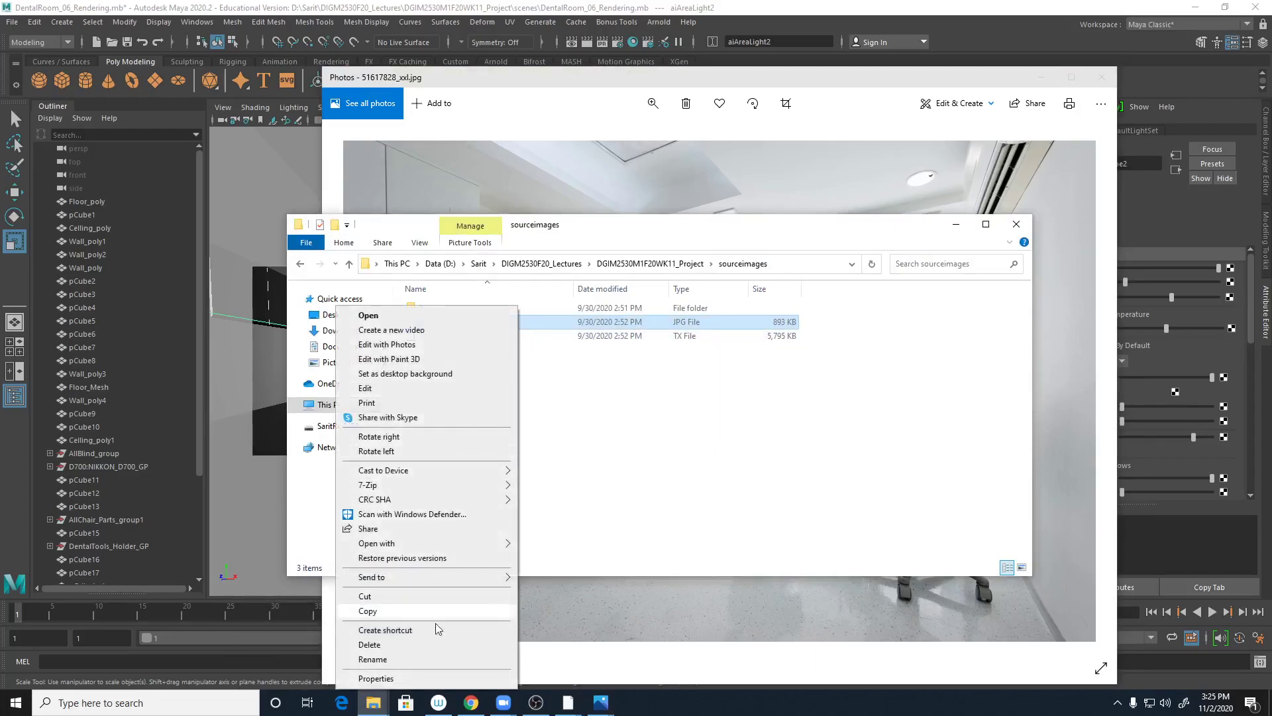
pyautogui.click(420, 679)
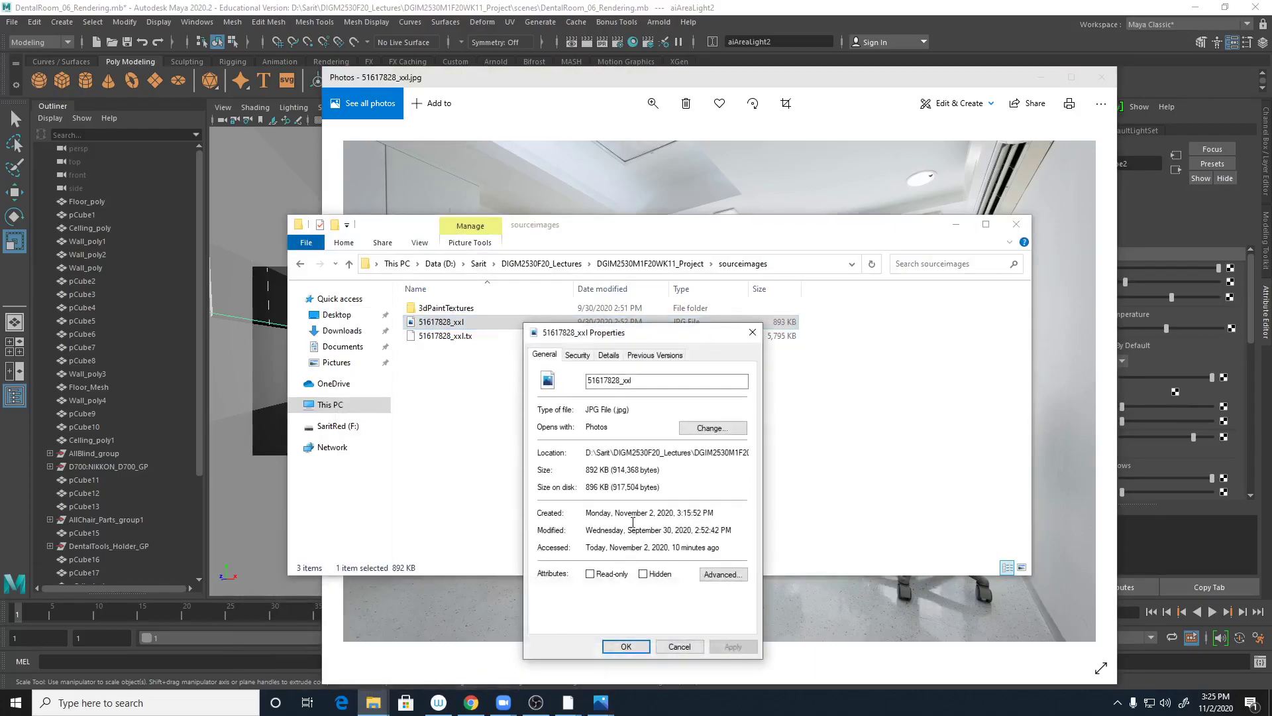
pyautogui.click(607, 356)
pyautogui.scroll(-2, 697, 529)
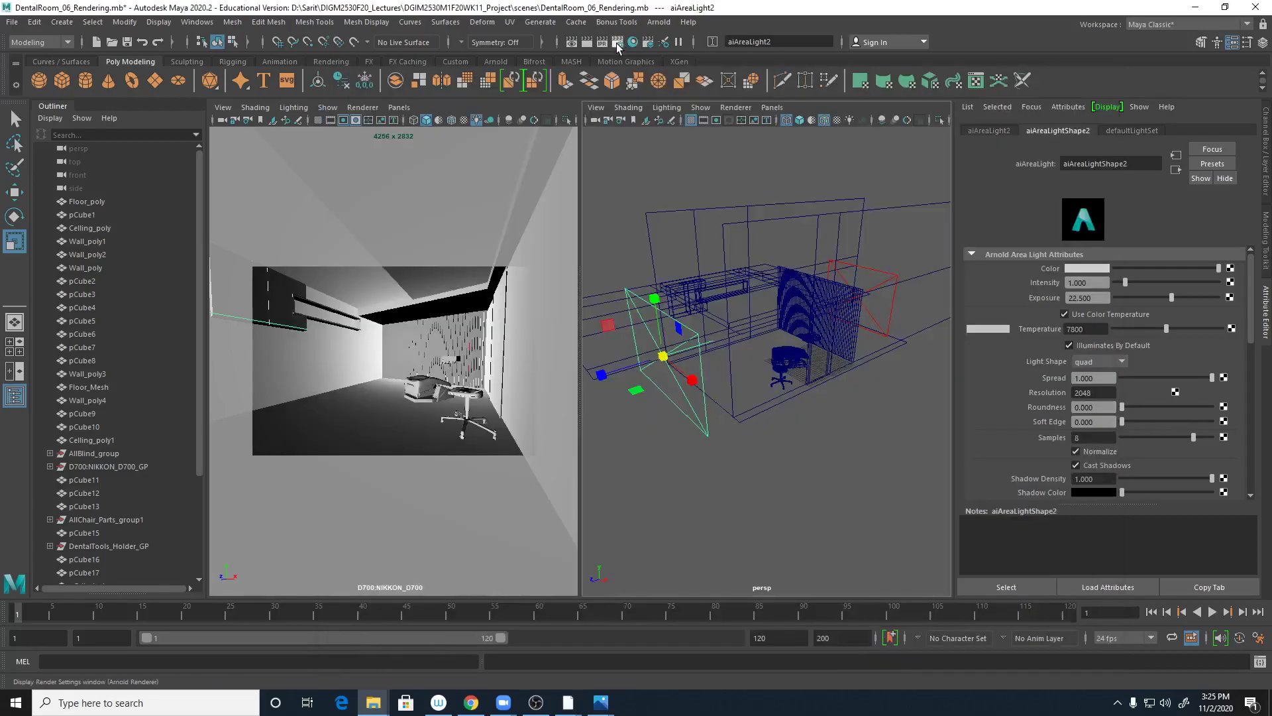
# Step: Open the Render Settings and review the renderable camera and image size options
pyautogui.click(617, 46)
pyautogui.click(616, 45)
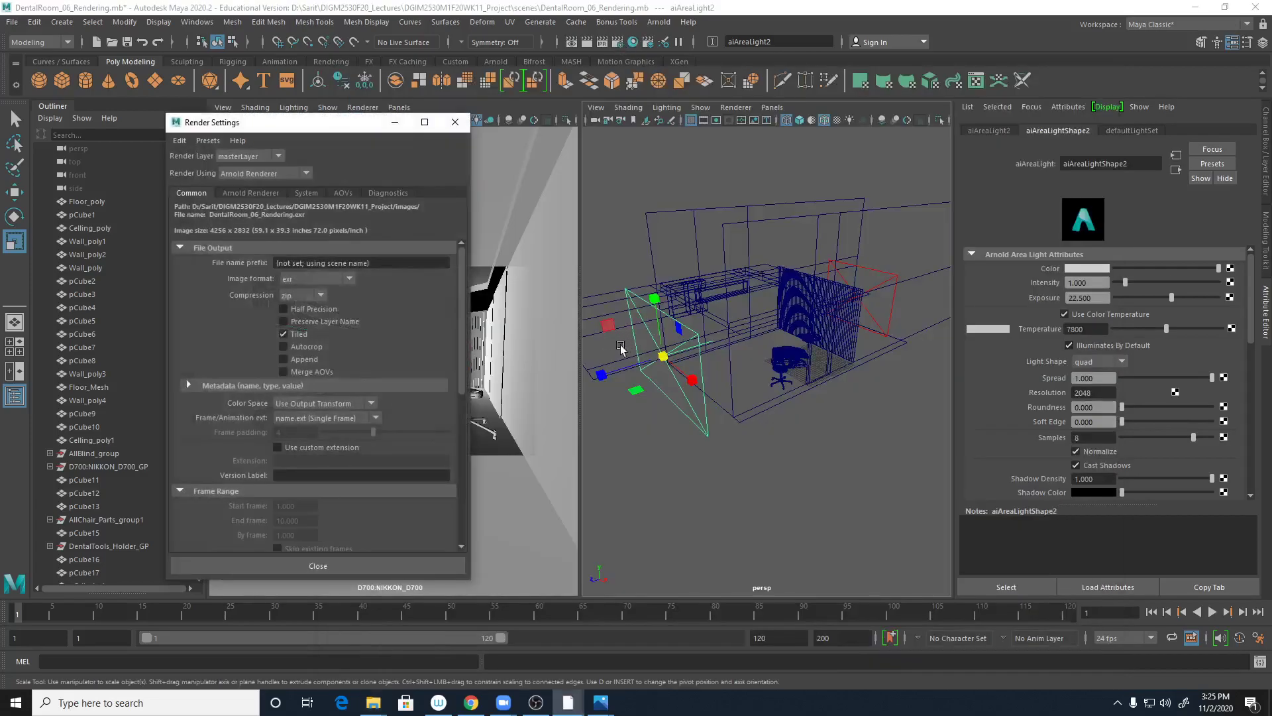
pyautogui.scroll(-5, 445, 389)
pyautogui.scroll(-5, 446, 385)
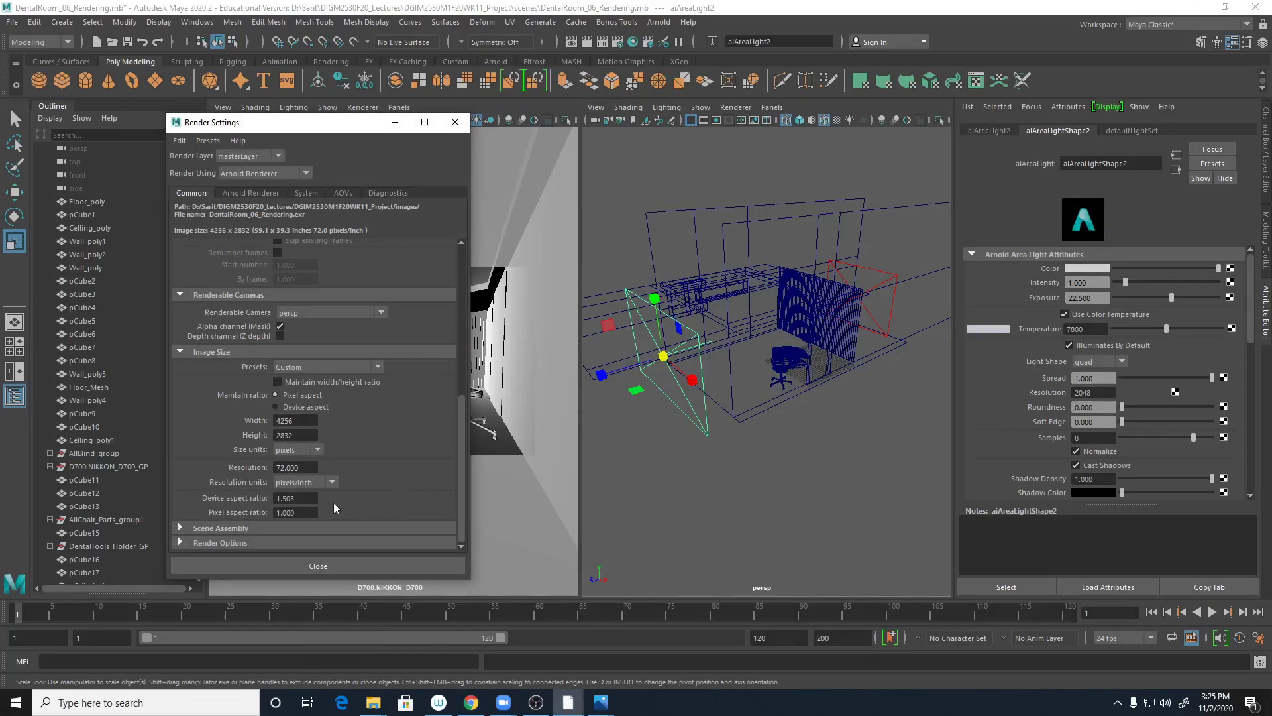
# Step: Check the render image width and height, then review the Test Resolution options in the Arnold RenderView
pyautogui.click(298, 420)
pyautogui.press('Tab')
pyautogui.click(659, 23)
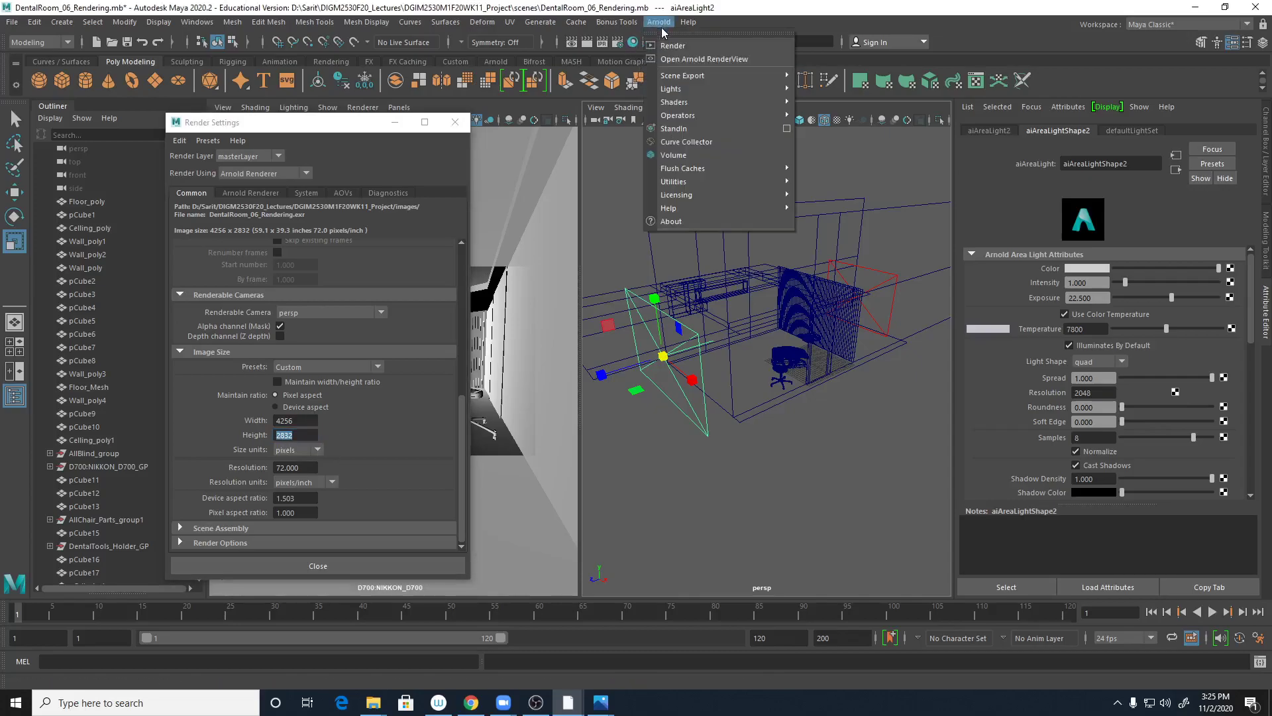
pyautogui.click(666, 59)
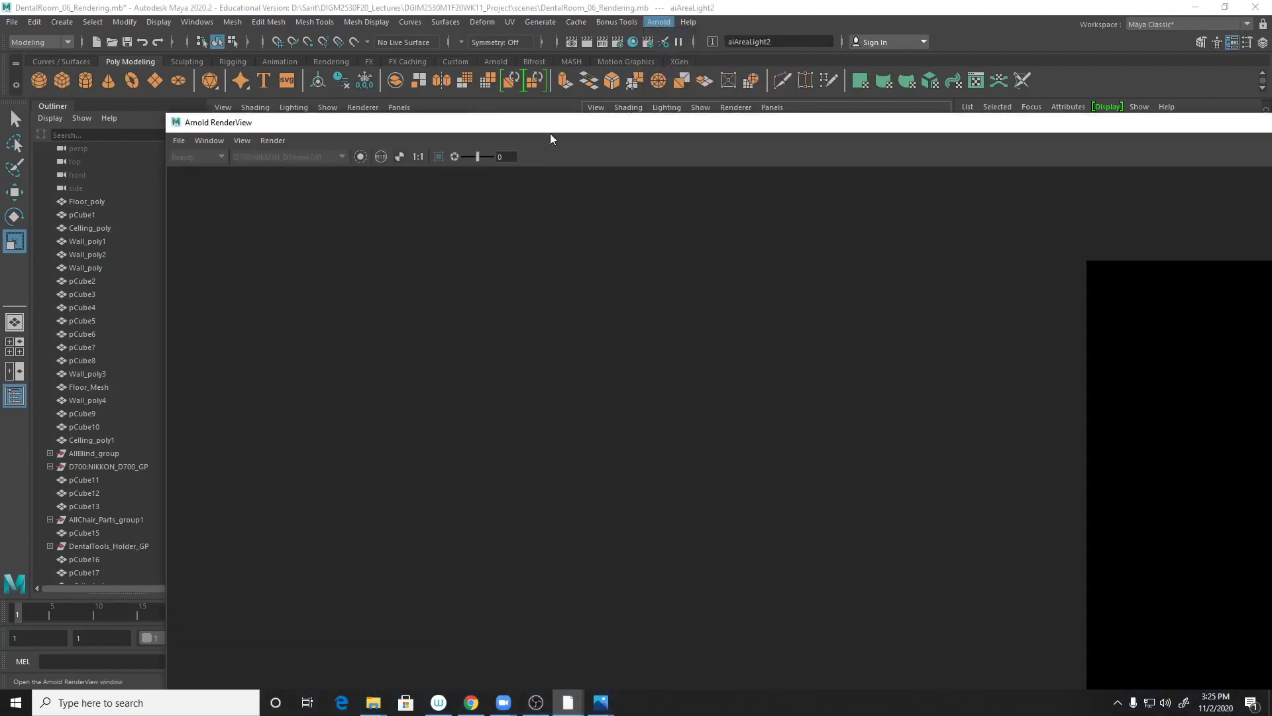
pyautogui.click(243, 141)
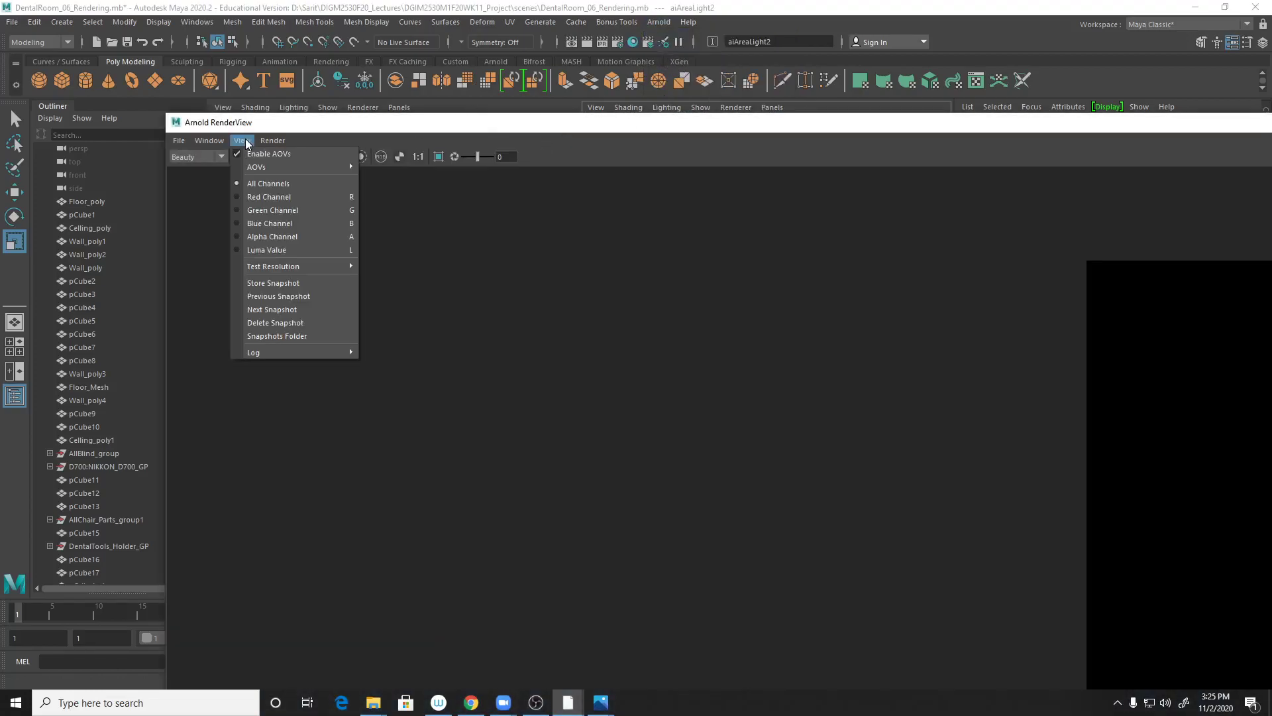
pyautogui.moveTo(269, 266)
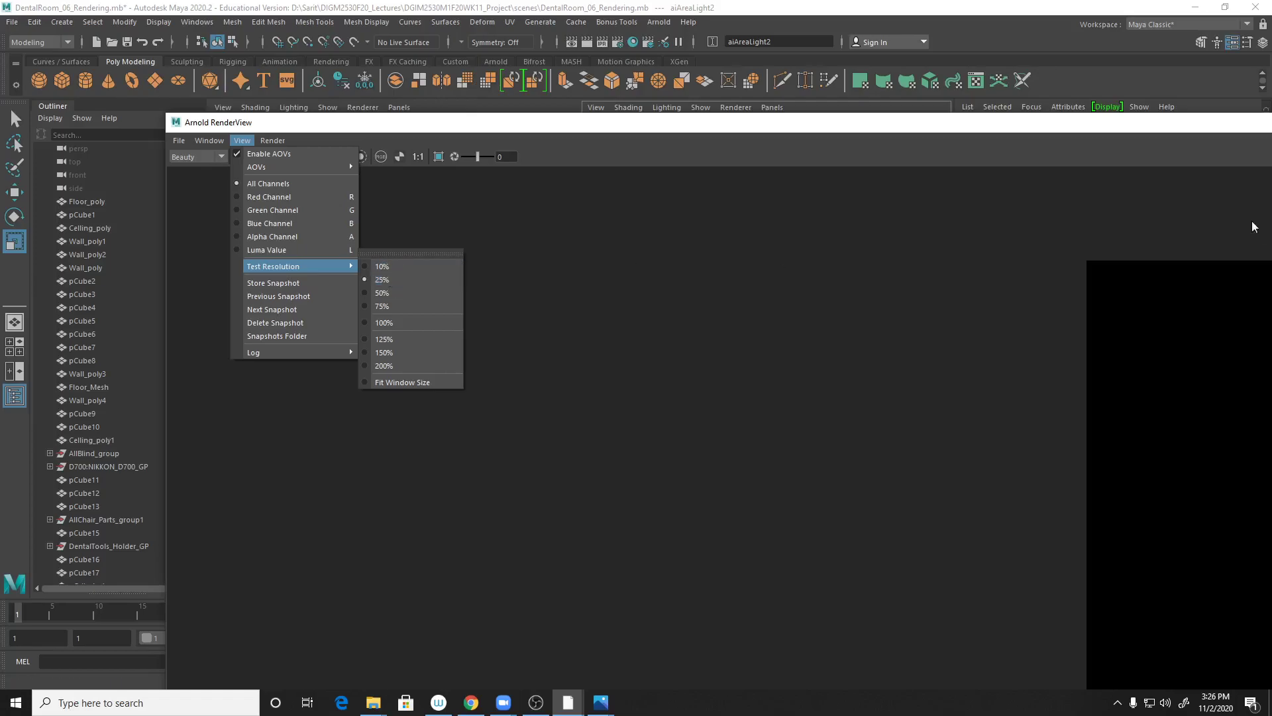
pyautogui.press('Escape')
pyautogui.press('Escape')
pyautogui.moveTo(1047, 123); pyautogui.dragTo(719, 127)
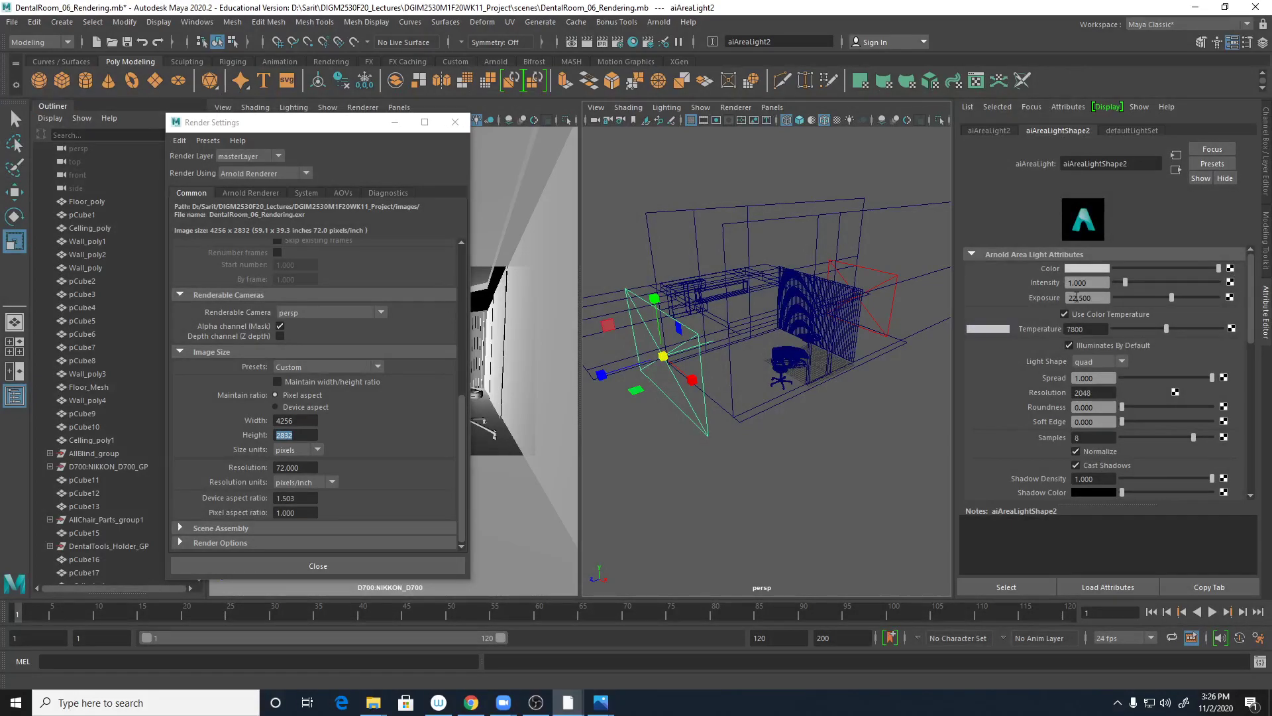
# Step: Close the Render Settings, examine the ceiling lights in the reference photo 51617828_xxl.jpg, and return to Maya
pyautogui.keyDown('alt'); pyautogui.moveTo(819, 417); pyautogui.dragTo(859, 411); pyautogui.keyUp('alt')
pyautogui.scroll(5, 911, 422)
pyautogui.scroll(1, 912, 422)
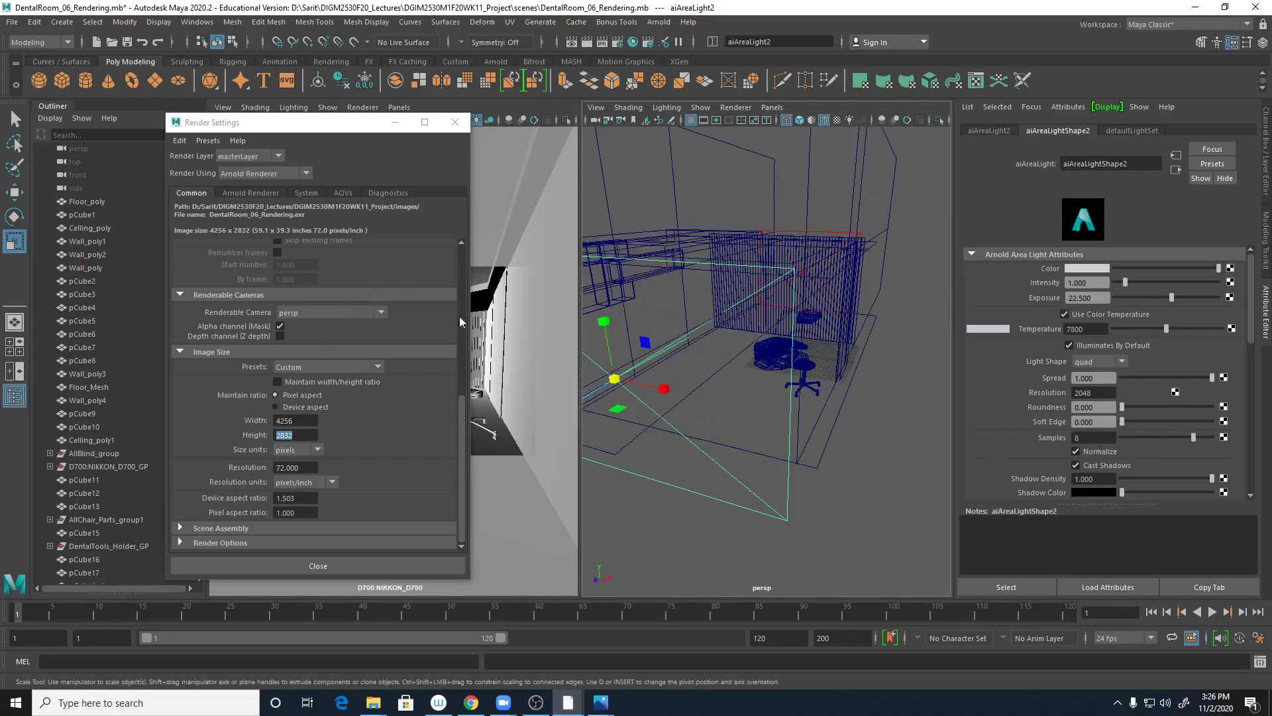
pyautogui.moveTo(343, 123); pyautogui.dragTo(244, 132)
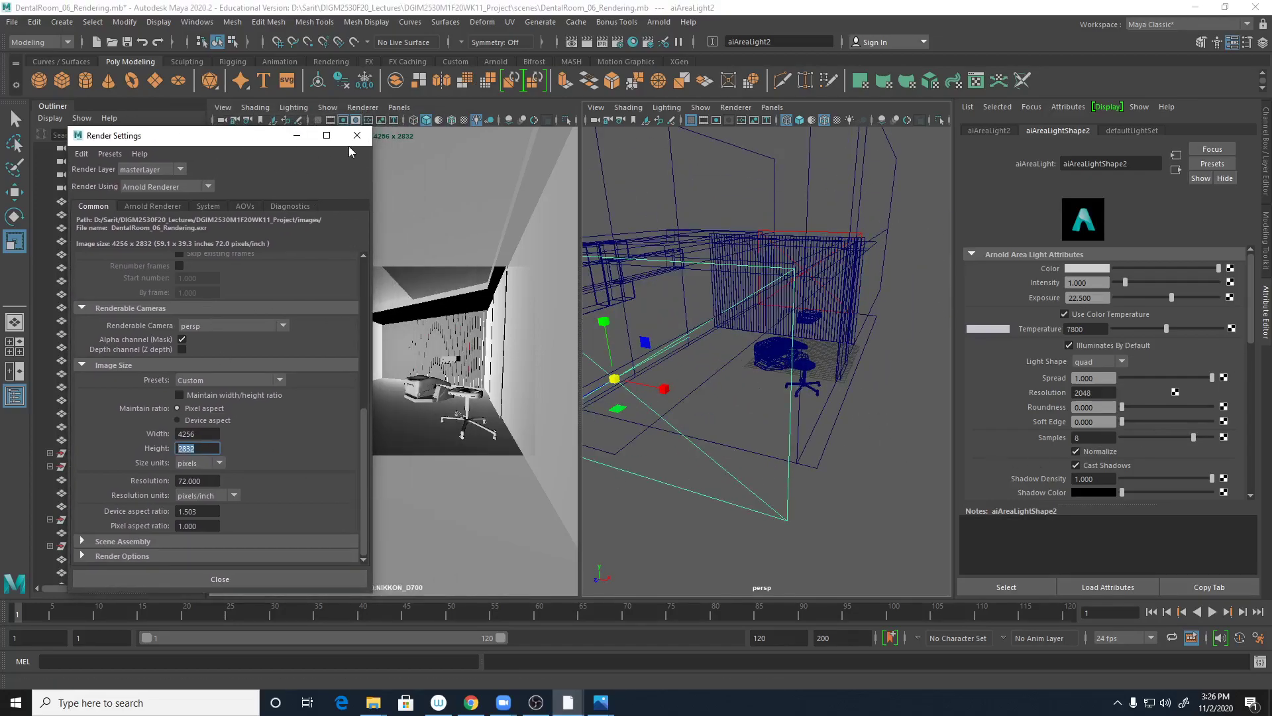
pyautogui.click(356, 131)
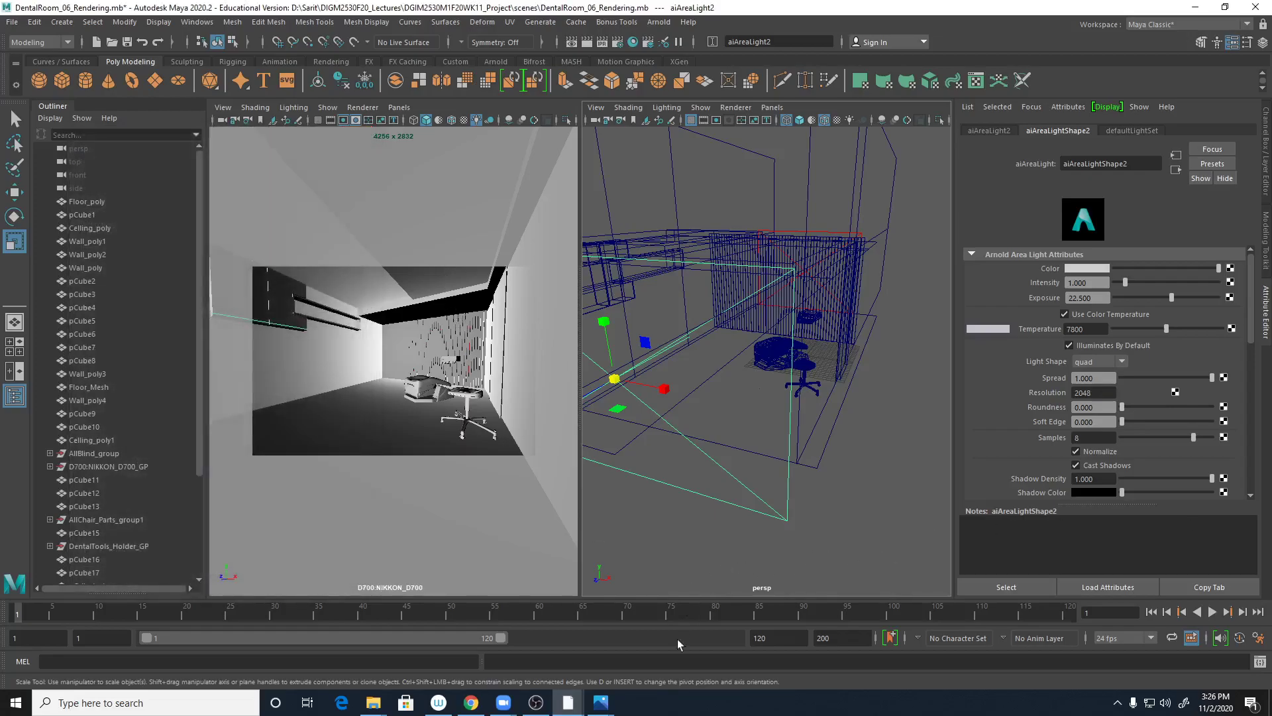
pyautogui.moveTo(601, 708)
pyautogui.click(653, 659)
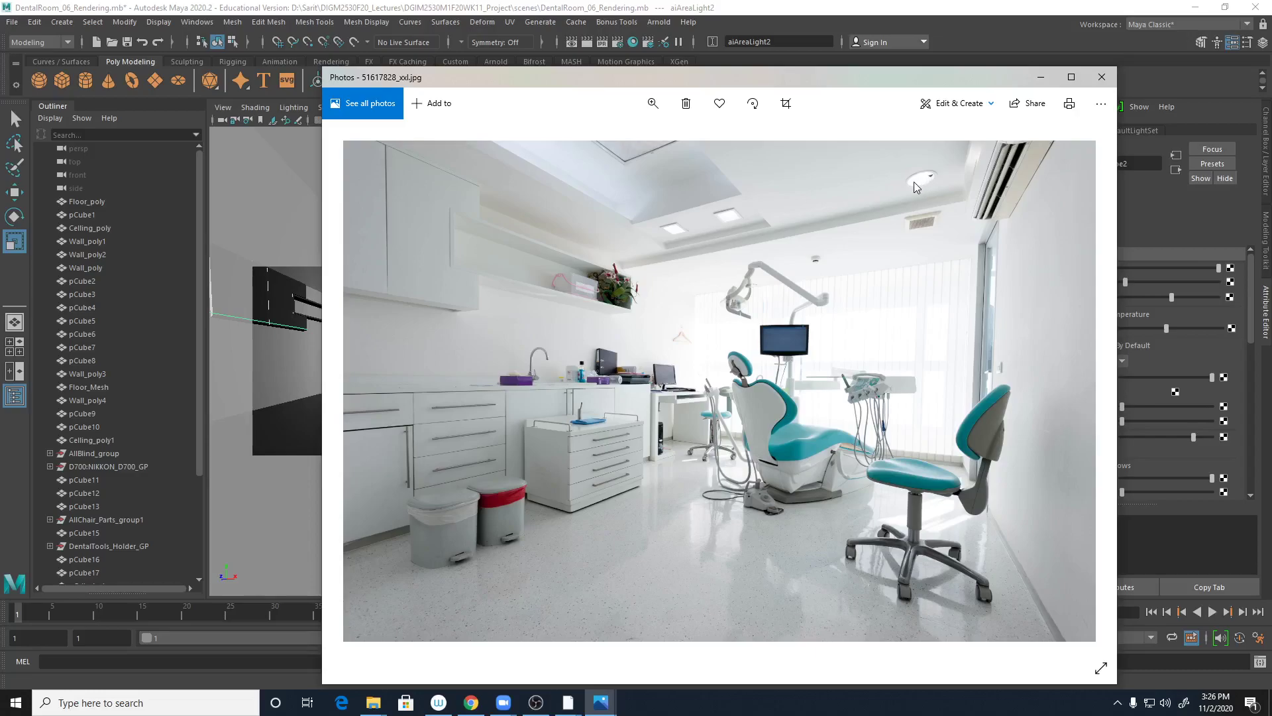
pyautogui.click(1041, 77)
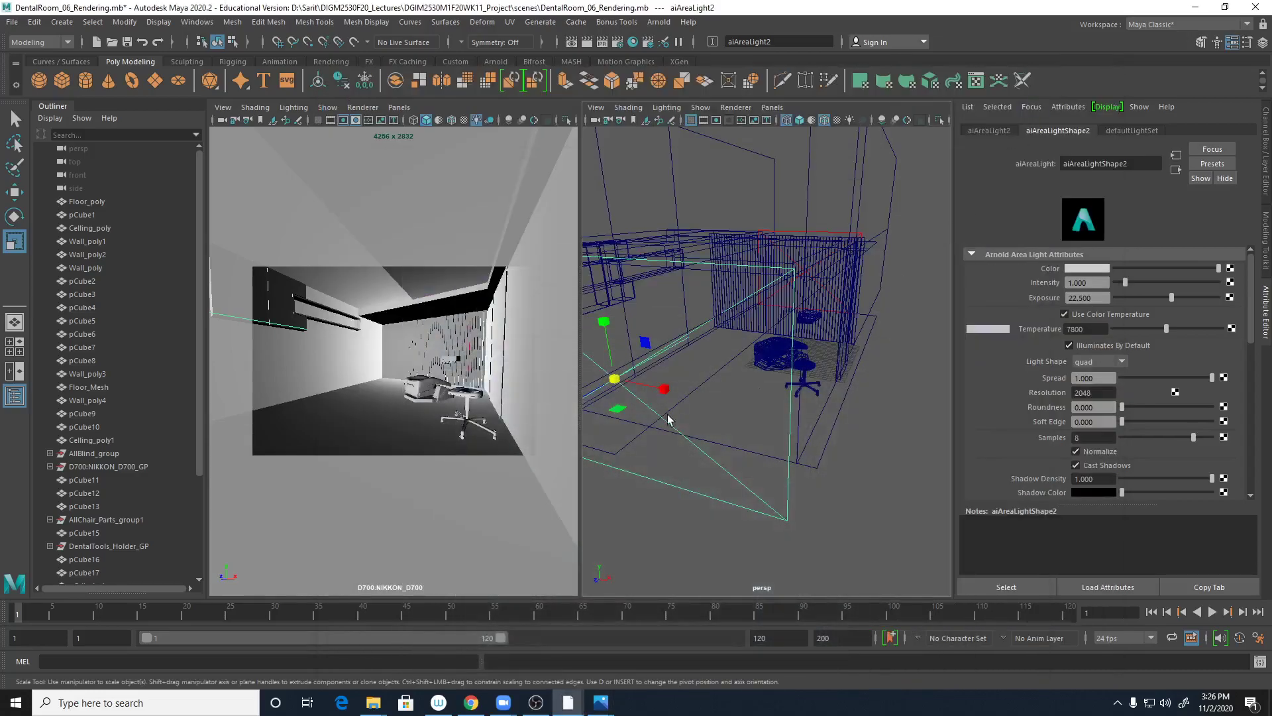
# Step: Deselect the light and locate the DentalRoom_06 scene file in the scenes folder of DGIM2530M1F20WK10_Project, then return to Maya
pyautogui.click(809, 509)
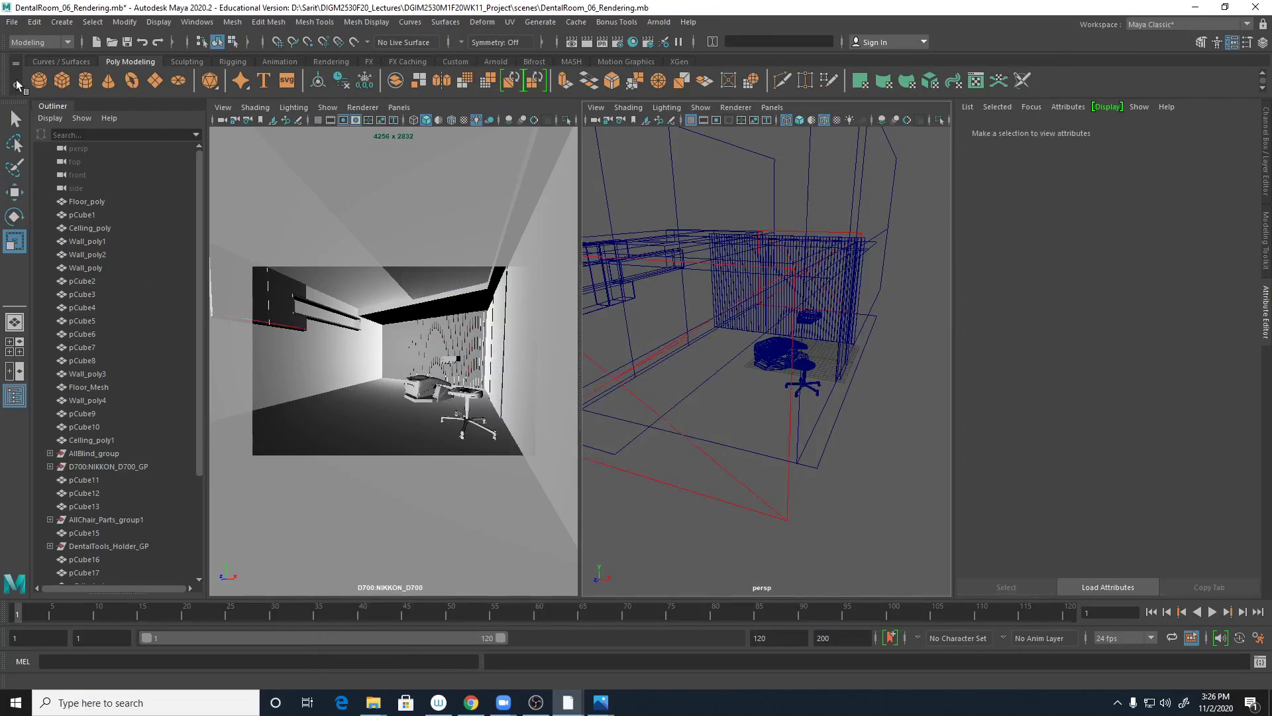
pyautogui.click(12, 22)
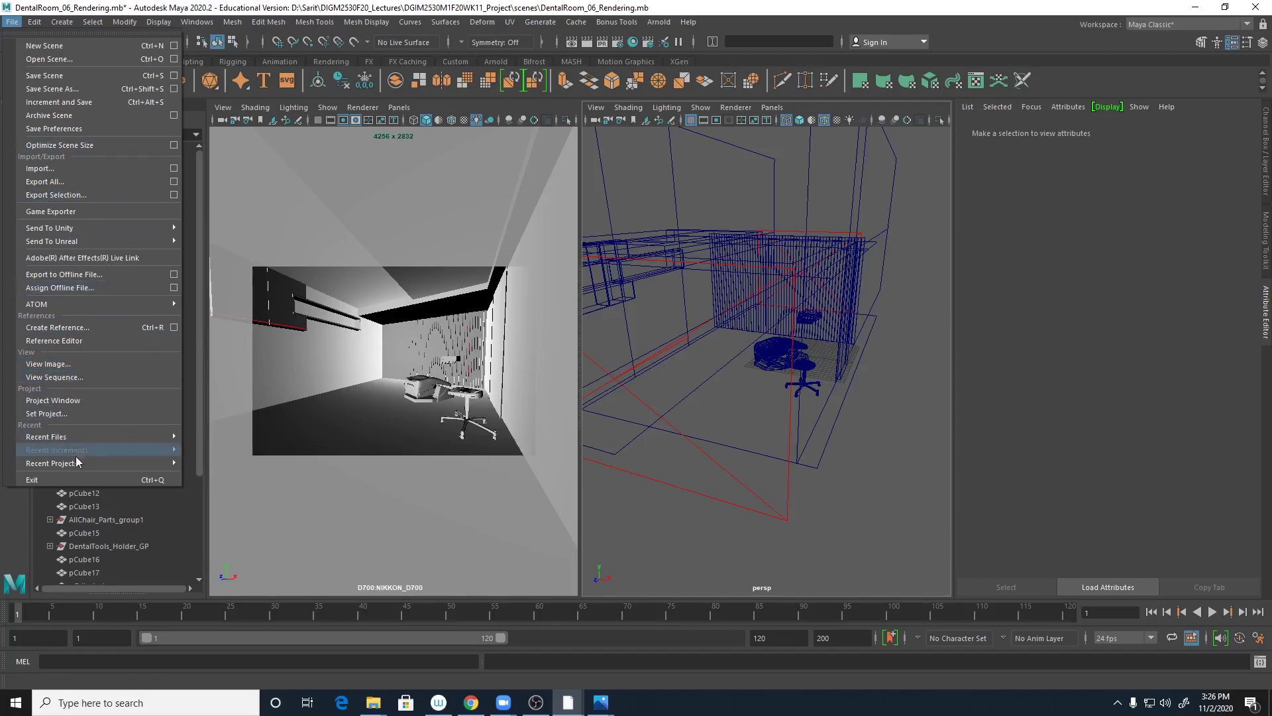
pyautogui.click(373, 702)
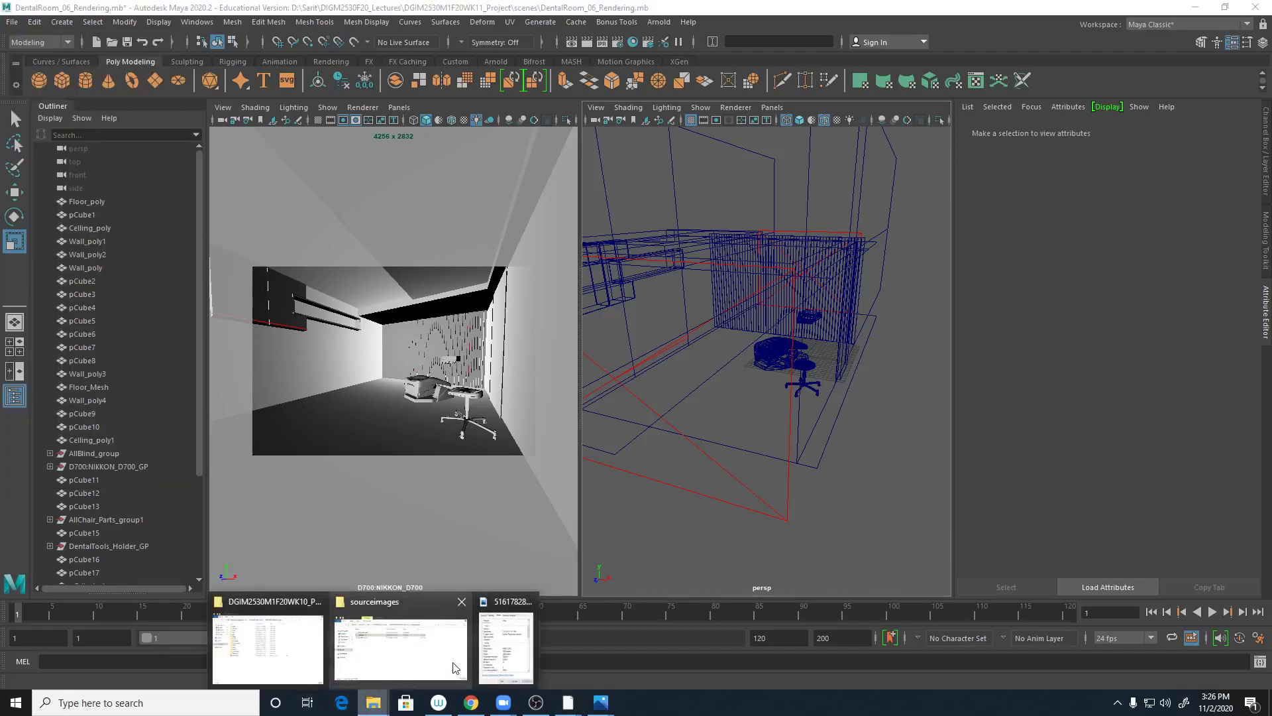
pyautogui.click(456, 668)
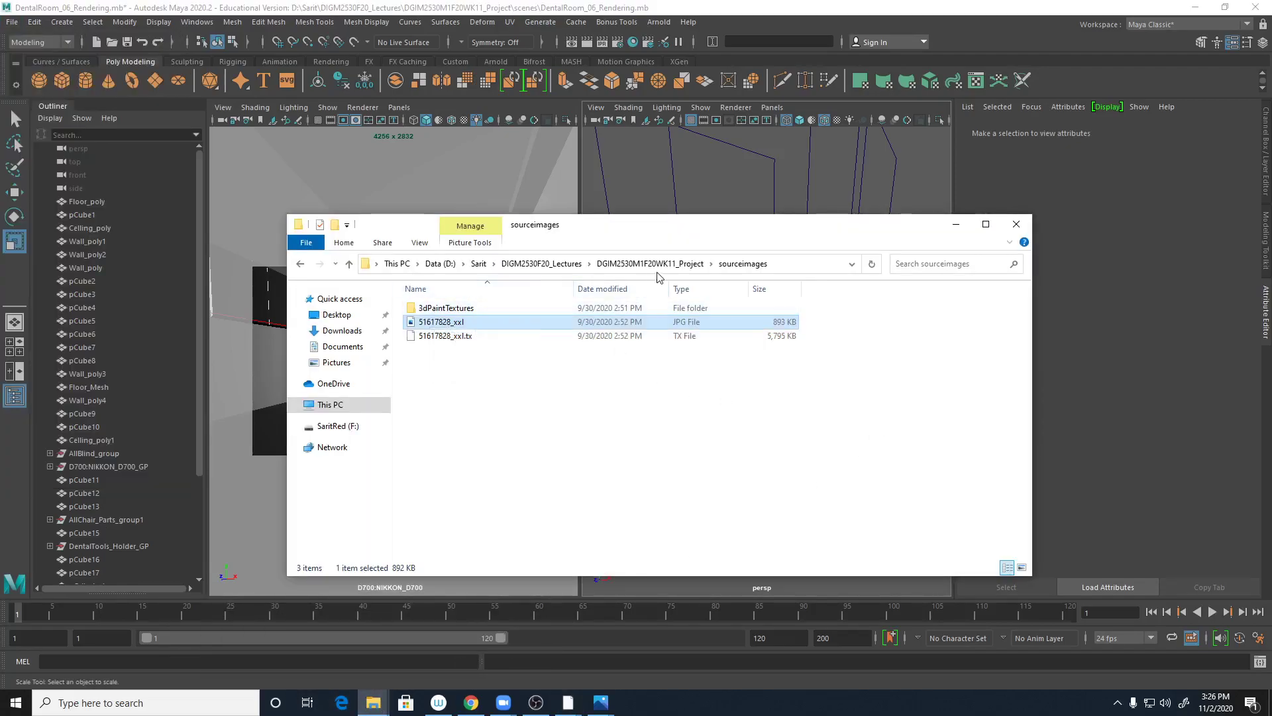
pyautogui.click(541, 263)
pyautogui.doubleClick(486, 423)
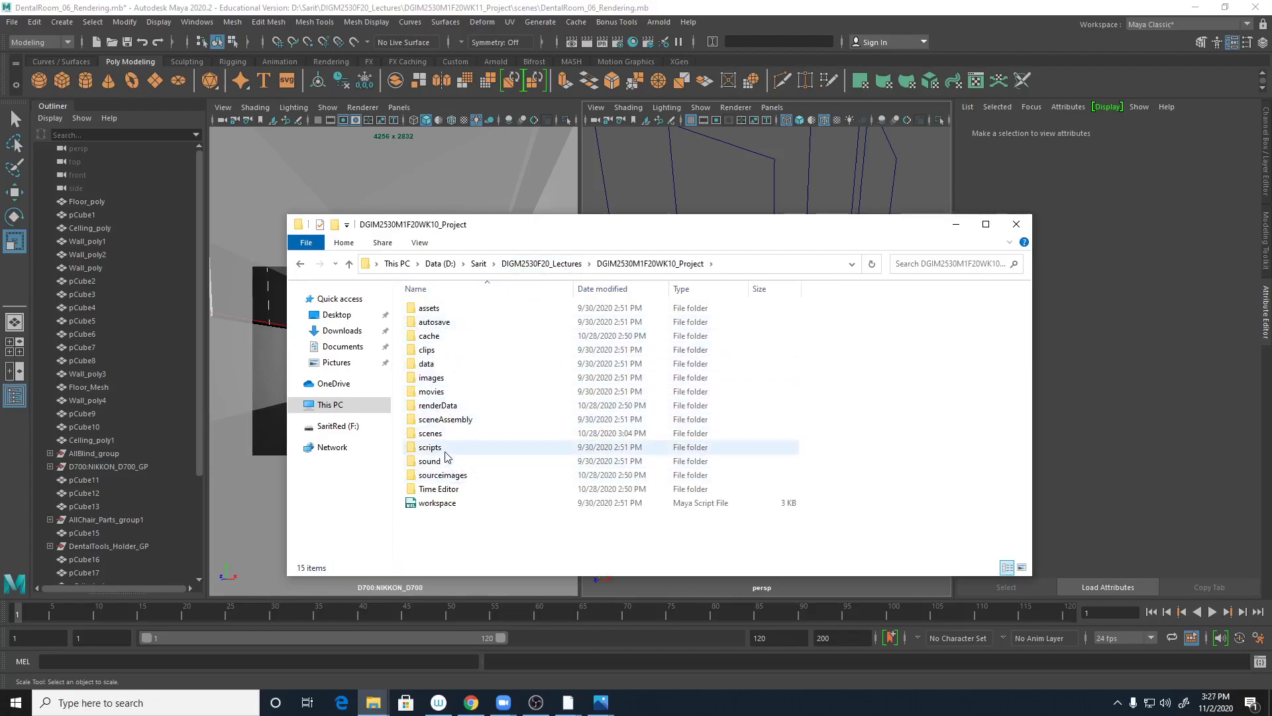
pyautogui.doubleClick(438, 433)
pyautogui.scroll(-1, 542, 449)
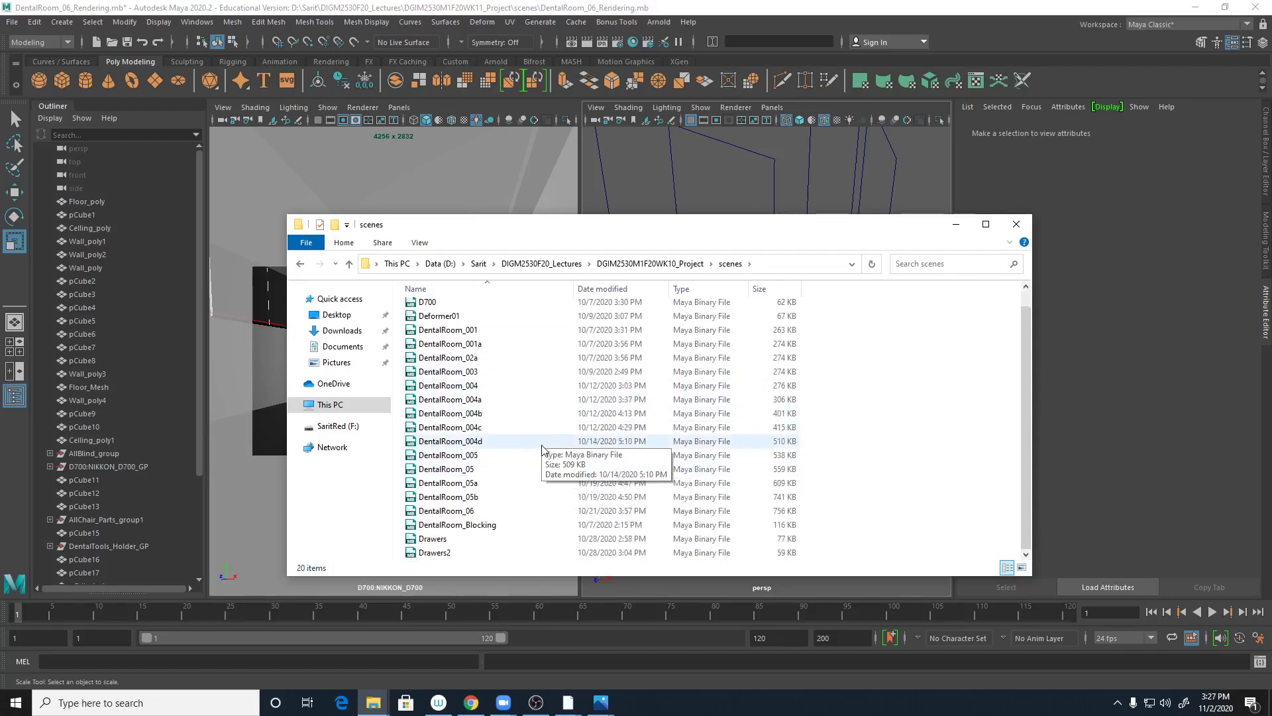
pyautogui.click(508, 510)
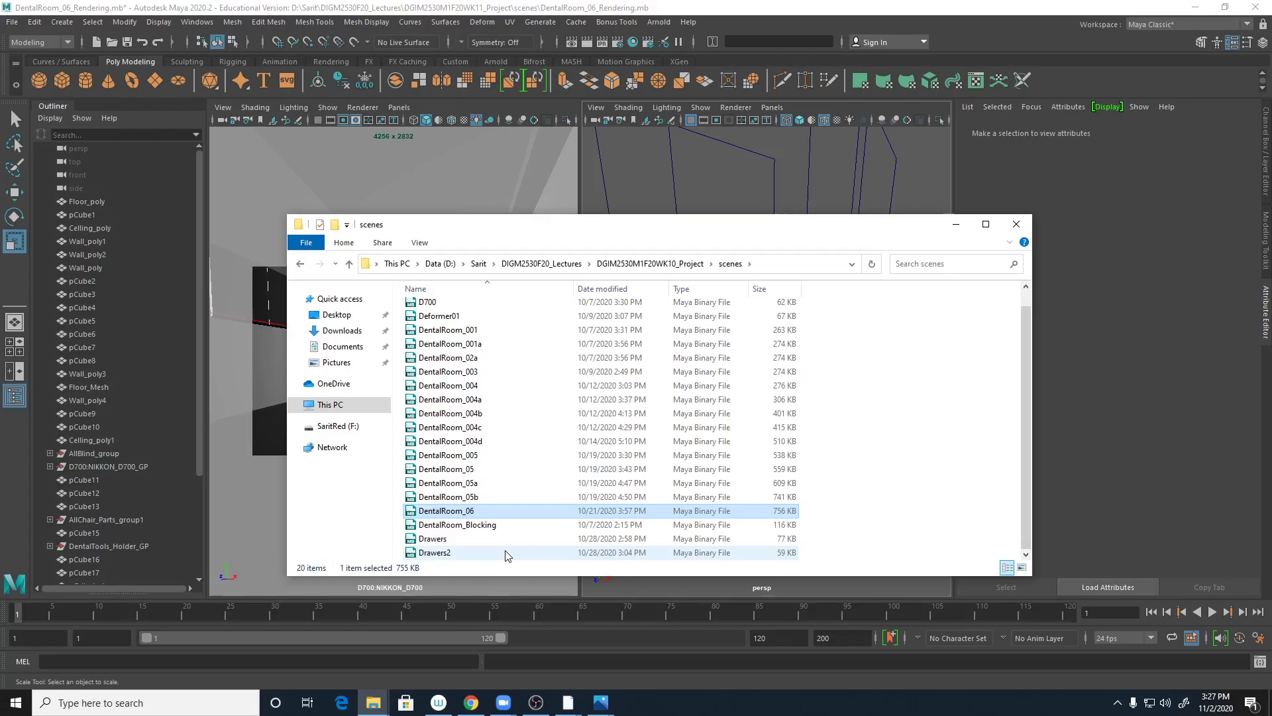
pyautogui.click(957, 226)
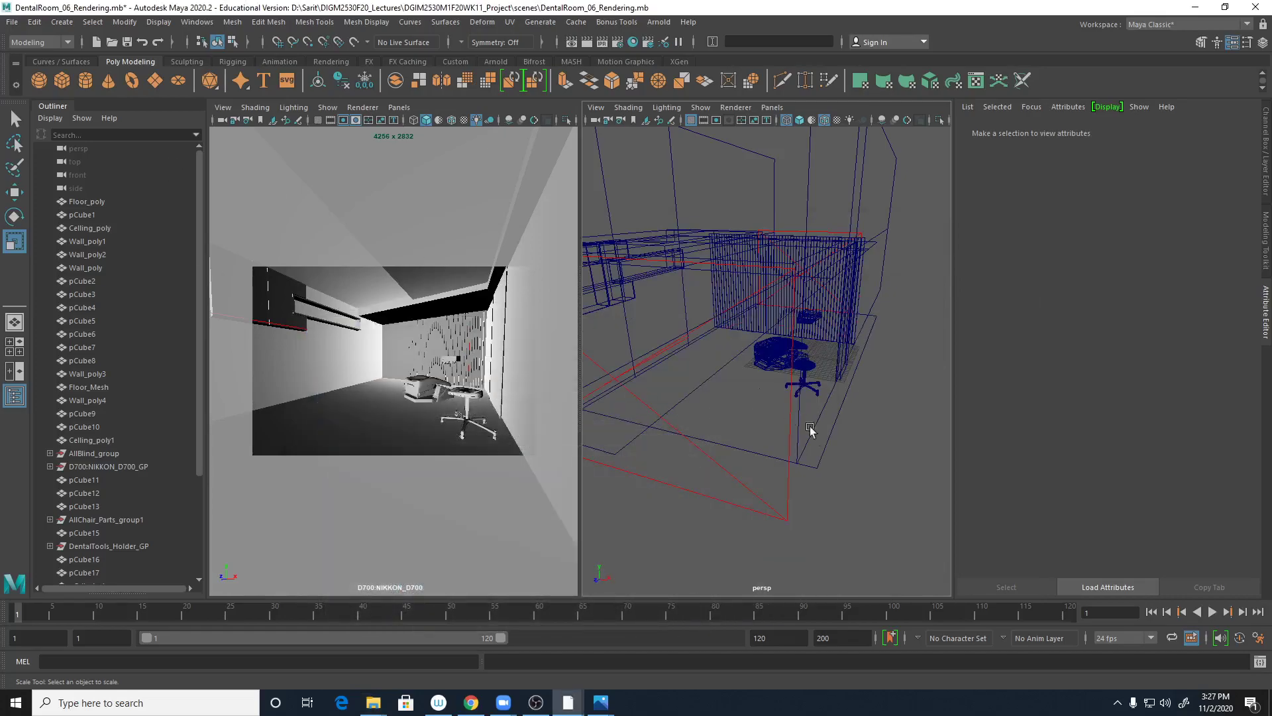
# Step: Delete both Arnold area lights, the one behind the blinds and the one at the opposite end of the room
pyautogui.keyDown('alt'); pyautogui.moveTo(843, 494); pyautogui.dragTo(871, 460); pyautogui.keyUp('alt')
pyautogui.click(735, 473)
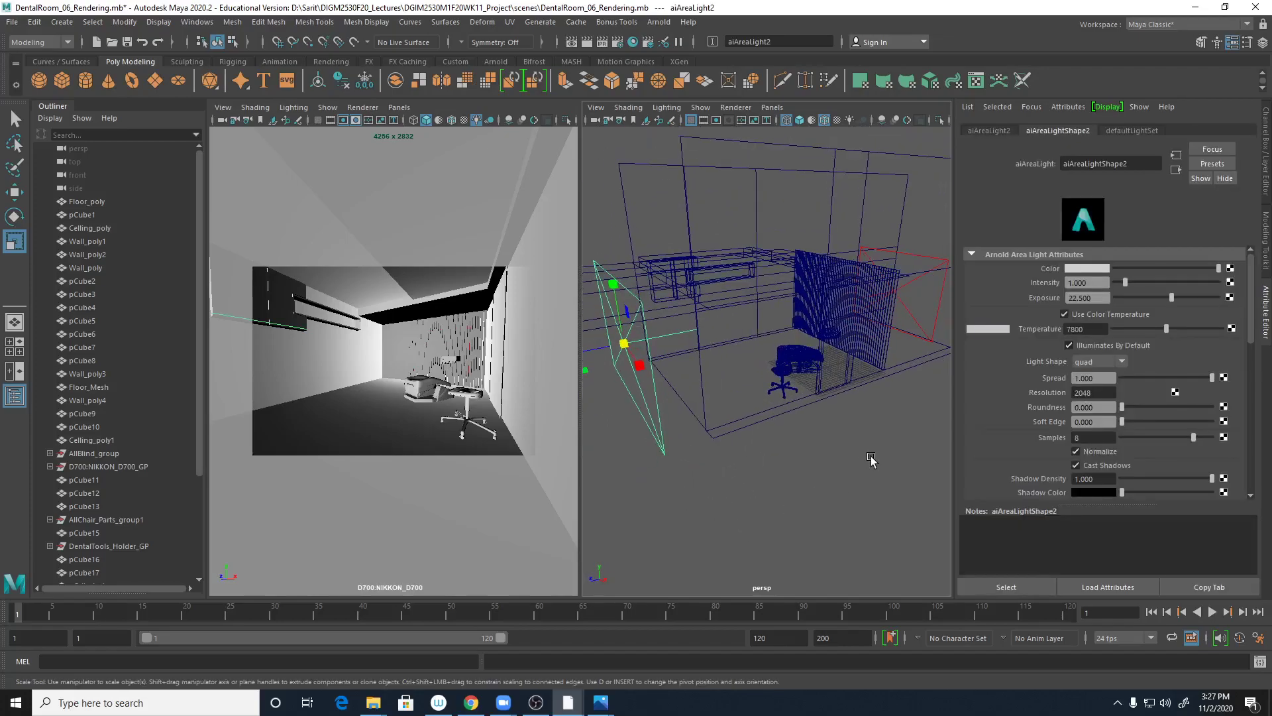
pyautogui.click(934, 316)
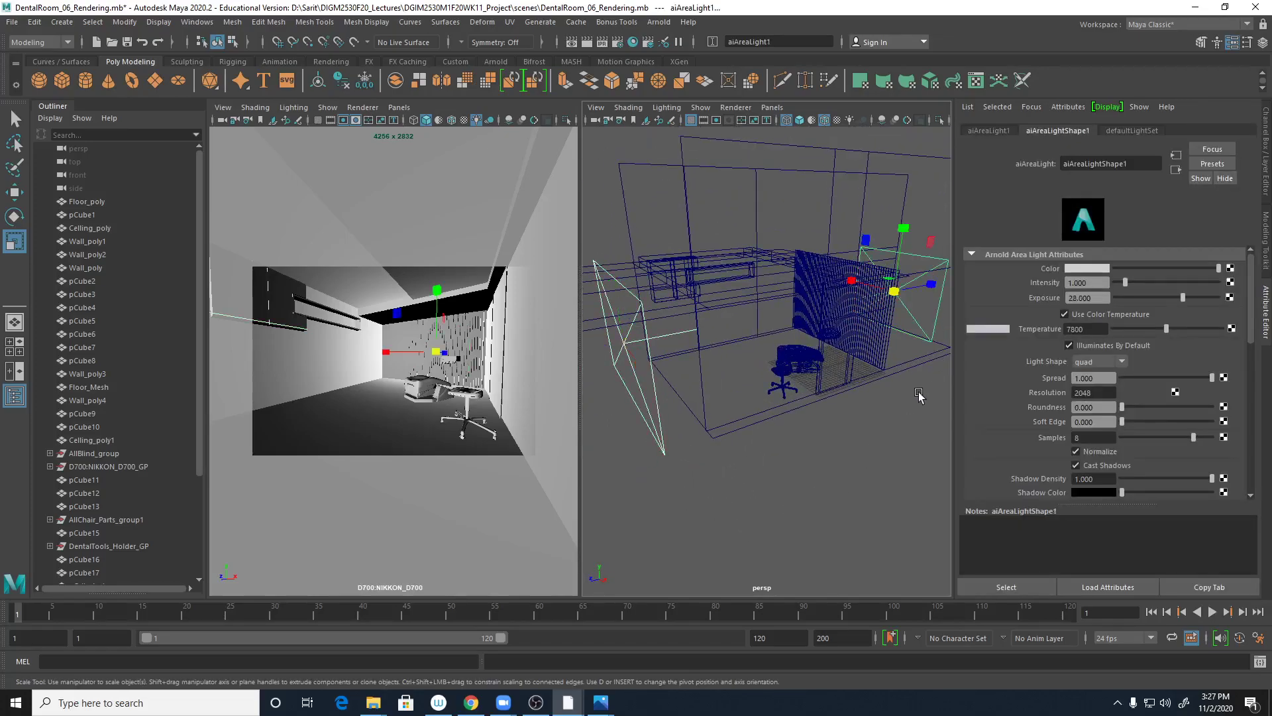
pyautogui.press('Delete')
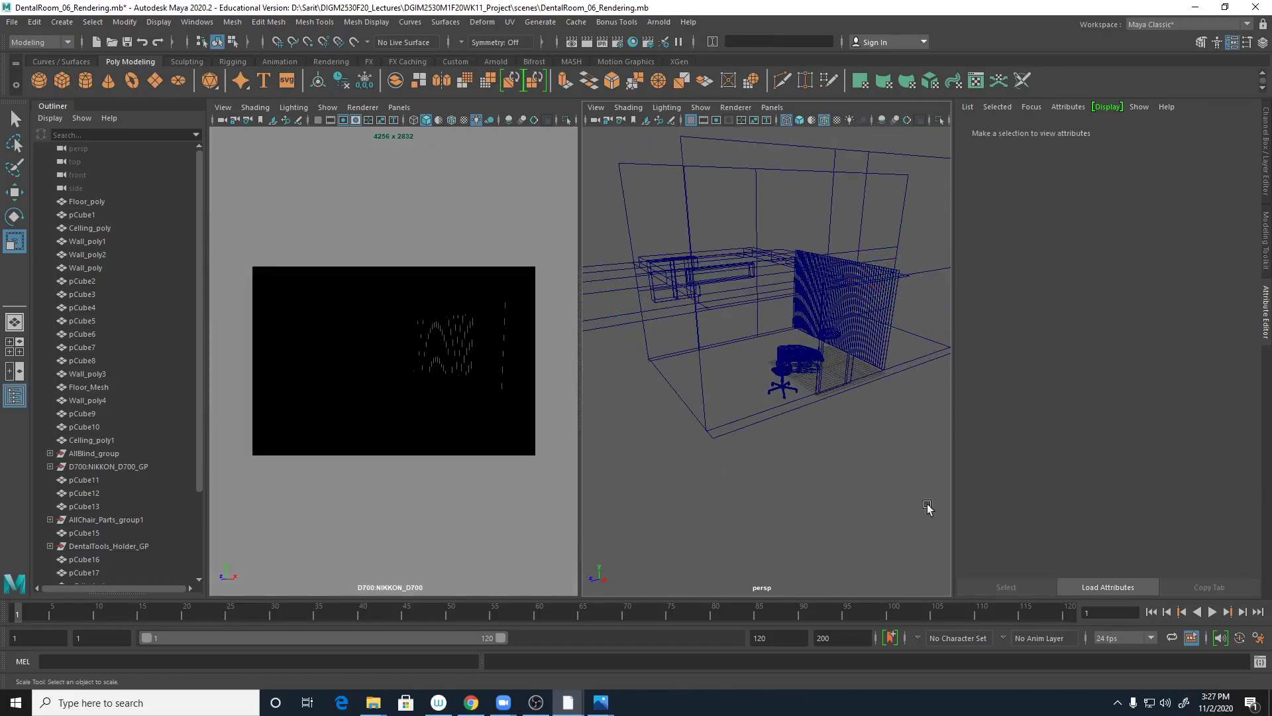
# Step: Save the scene under the new name DentalRoom_06_RenderingDemo.mb in the project's scenes folder
pyautogui.click(12, 22)
pyautogui.click(40, 81)
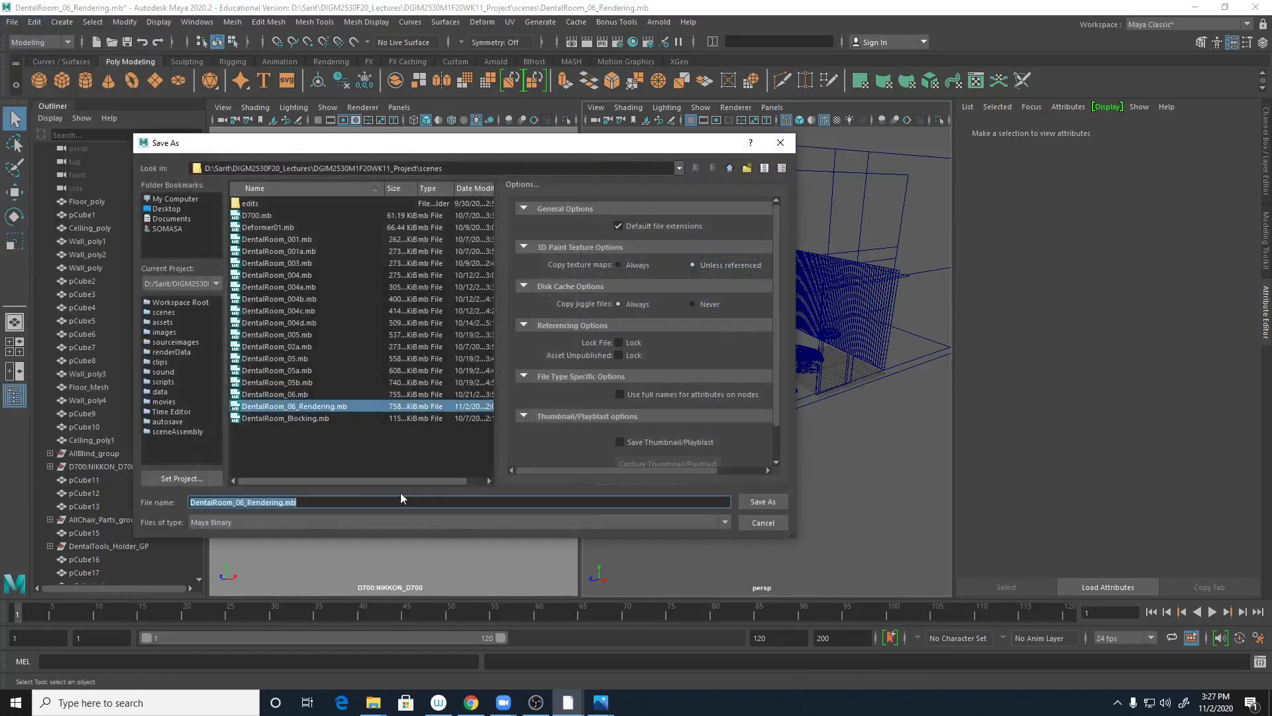
pyautogui.click(283, 503)
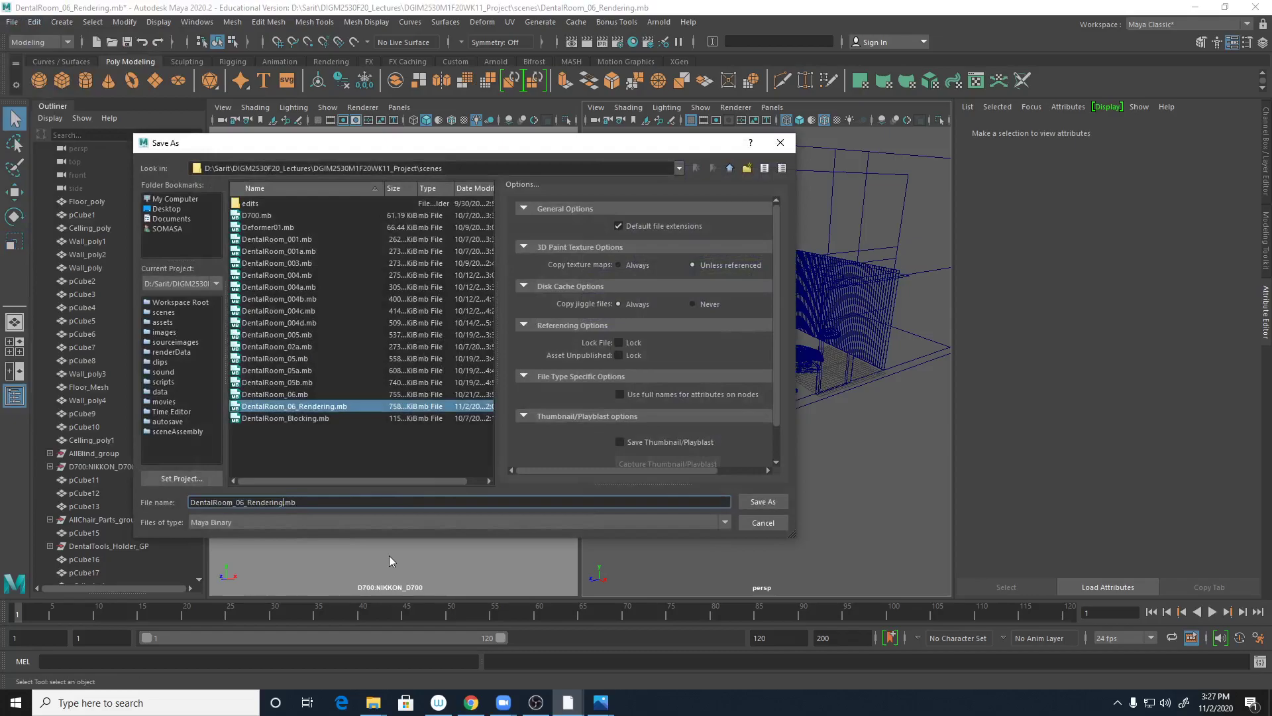
pyautogui.write('Demo')
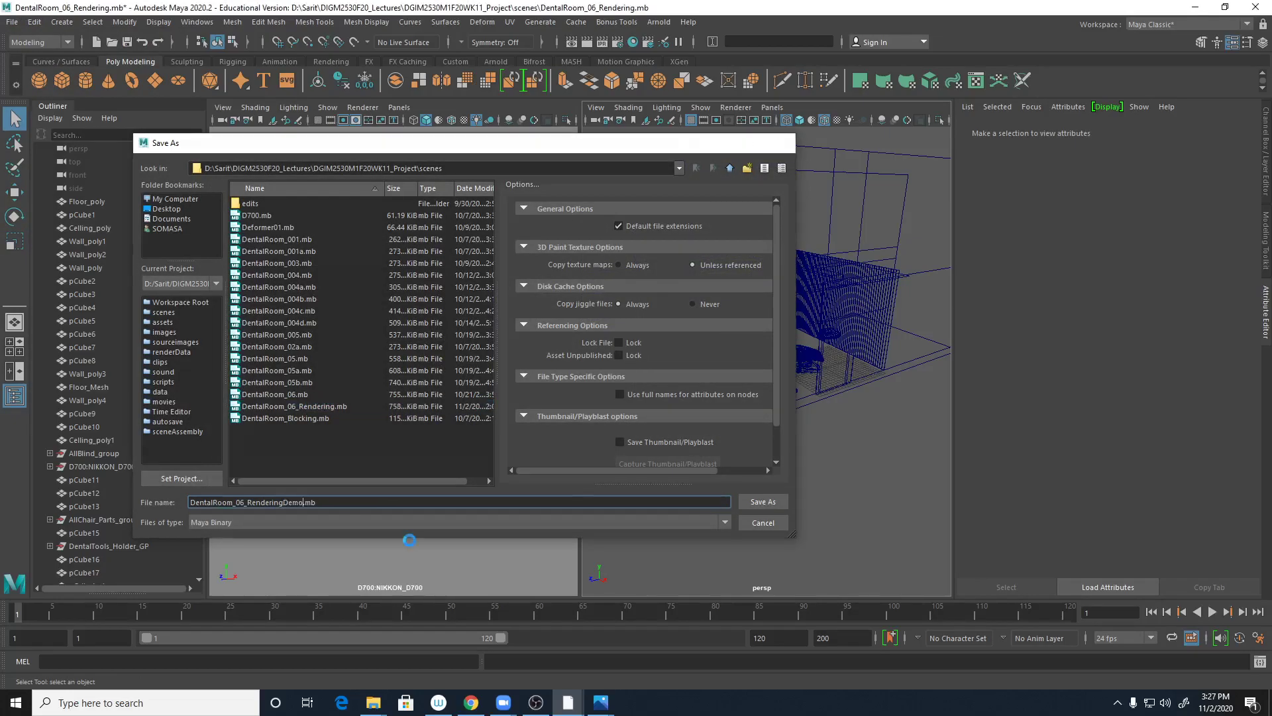
pyautogui.press('Return')
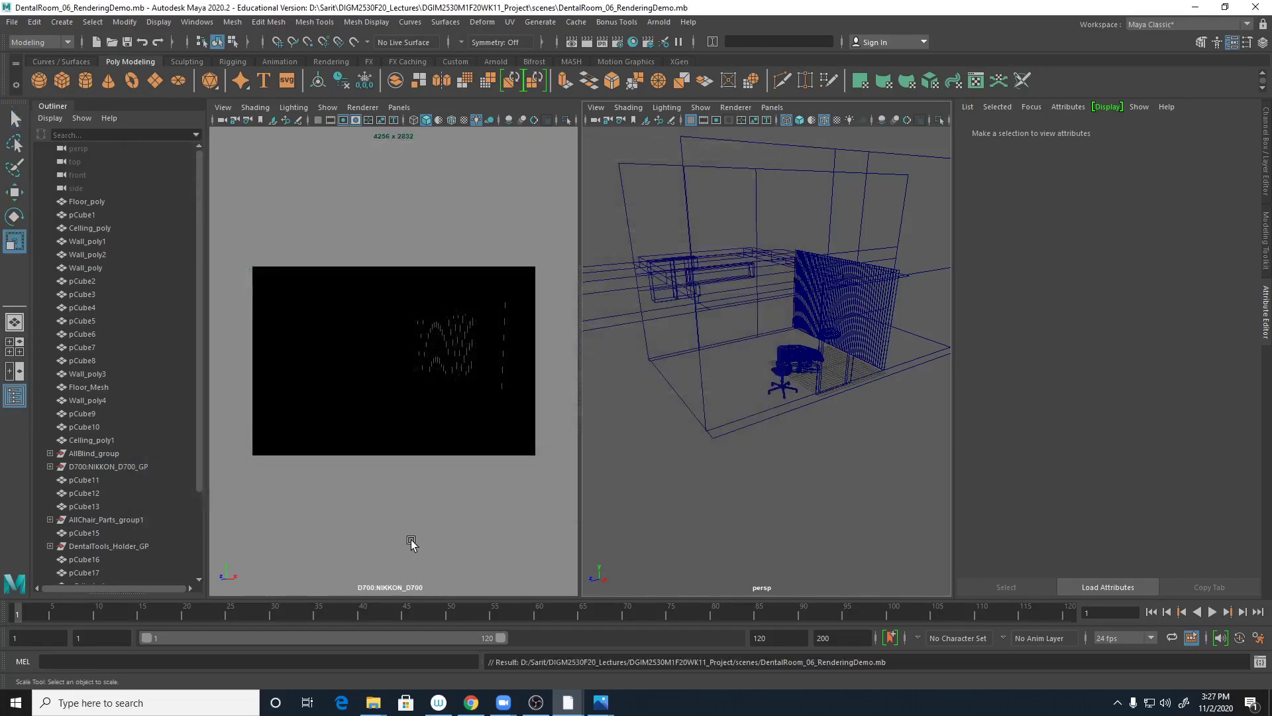
# Step: Set the Arnold Renderer sampling to 3 for Camera (AA), 2 for Diffuse and 2 for Specular in the Render Settings
pyautogui.keyDown('alt'); pyautogui.moveTo(733, 448); pyautogui.dragTo(722, 322); pyautogui.keyUp('alt')
pyautogui.keyDown('alt'); pyautogui.moveTo(847, 505); pyautogui.dragTo(737, 452); pyautogui.keyUp('alt')
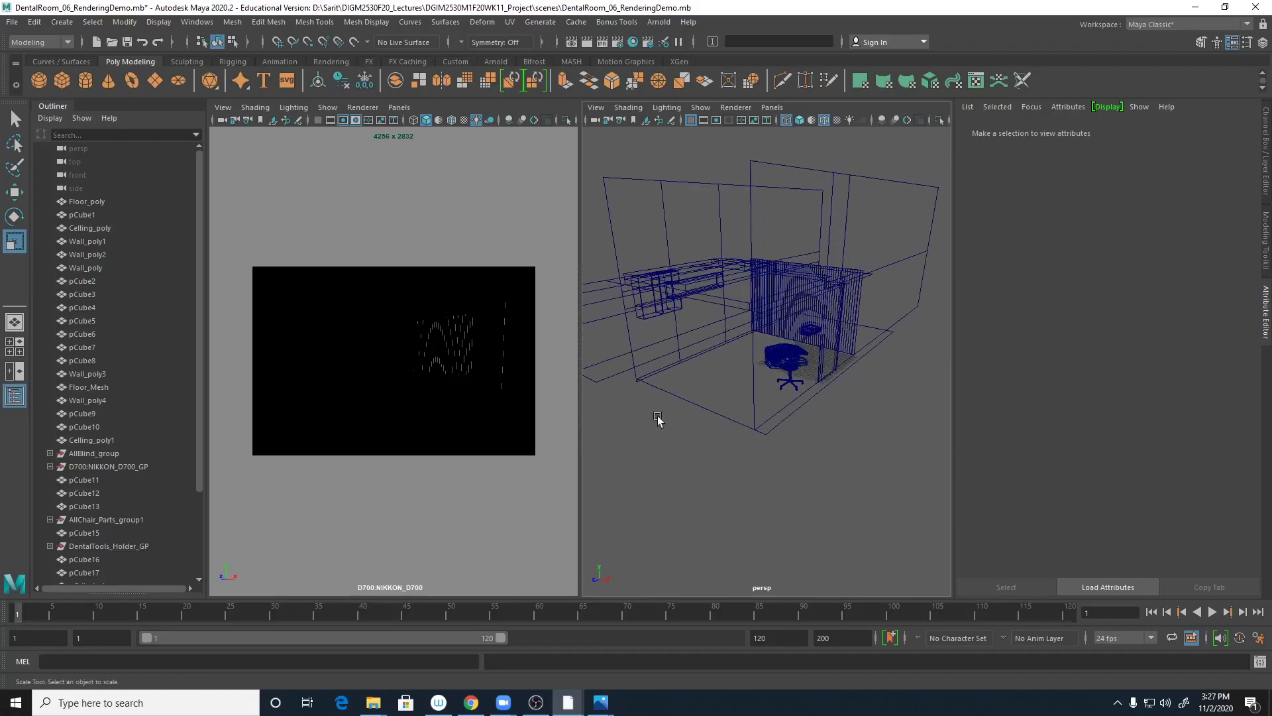
pyautogui.click(619, 42)
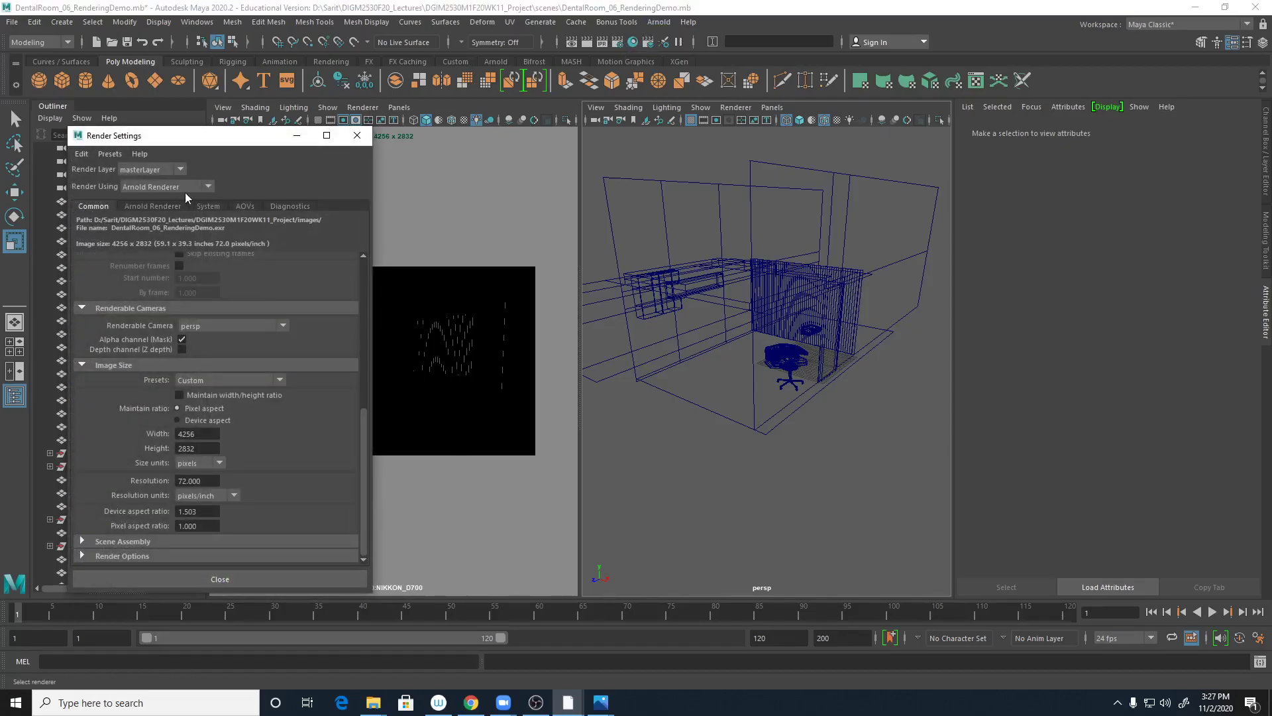
pyautogui.click(175, 208)
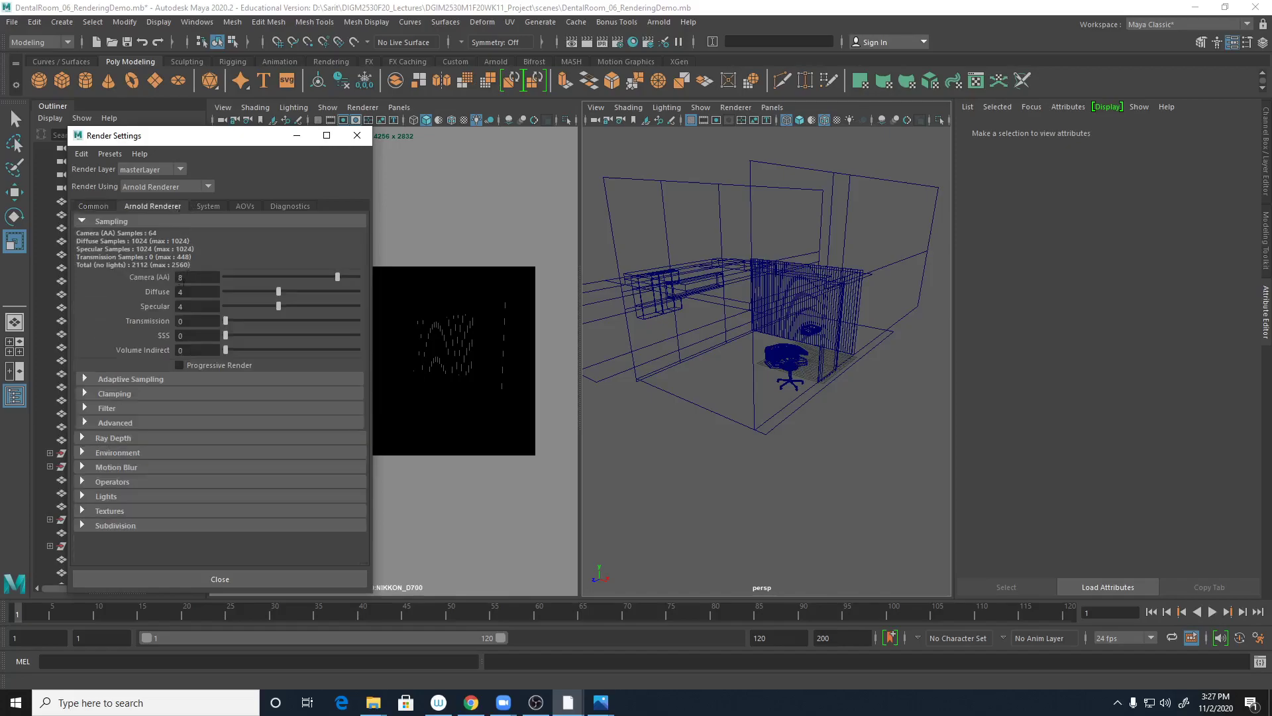
pyautogui.doubleClick(199, 278)
pyautogui.write('4')
pyautogui.press('Tab')
pyautogui.write('2')
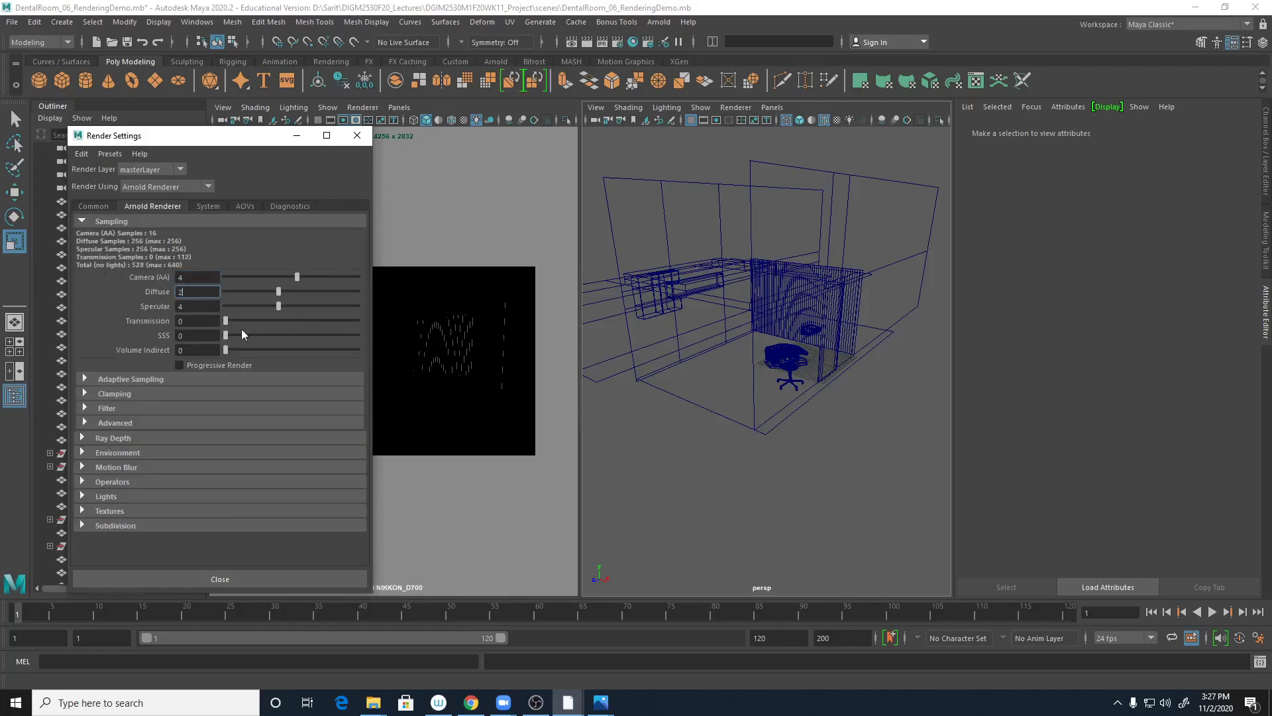
pyautogui.press('Tab')
pyautogui.write('2')
pyautogui.doubleClick(200, 280)
pyautogui.write('3')
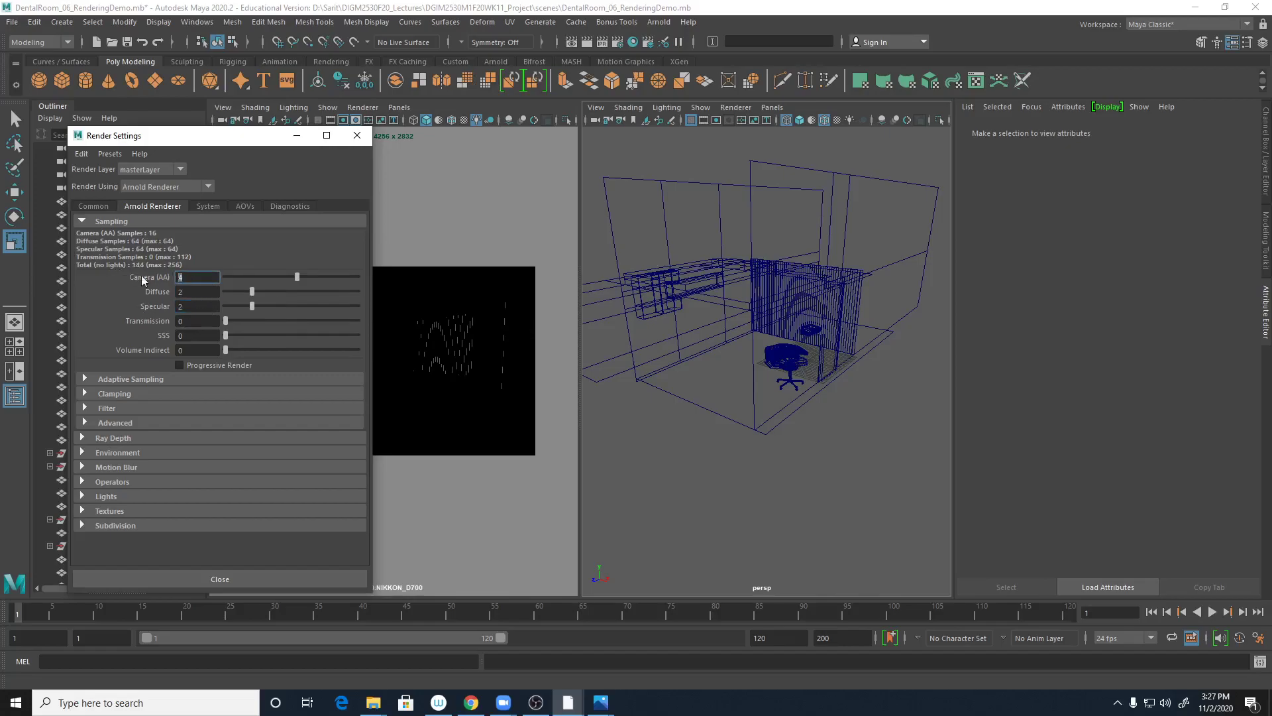
pyautogui.click(212, 350)
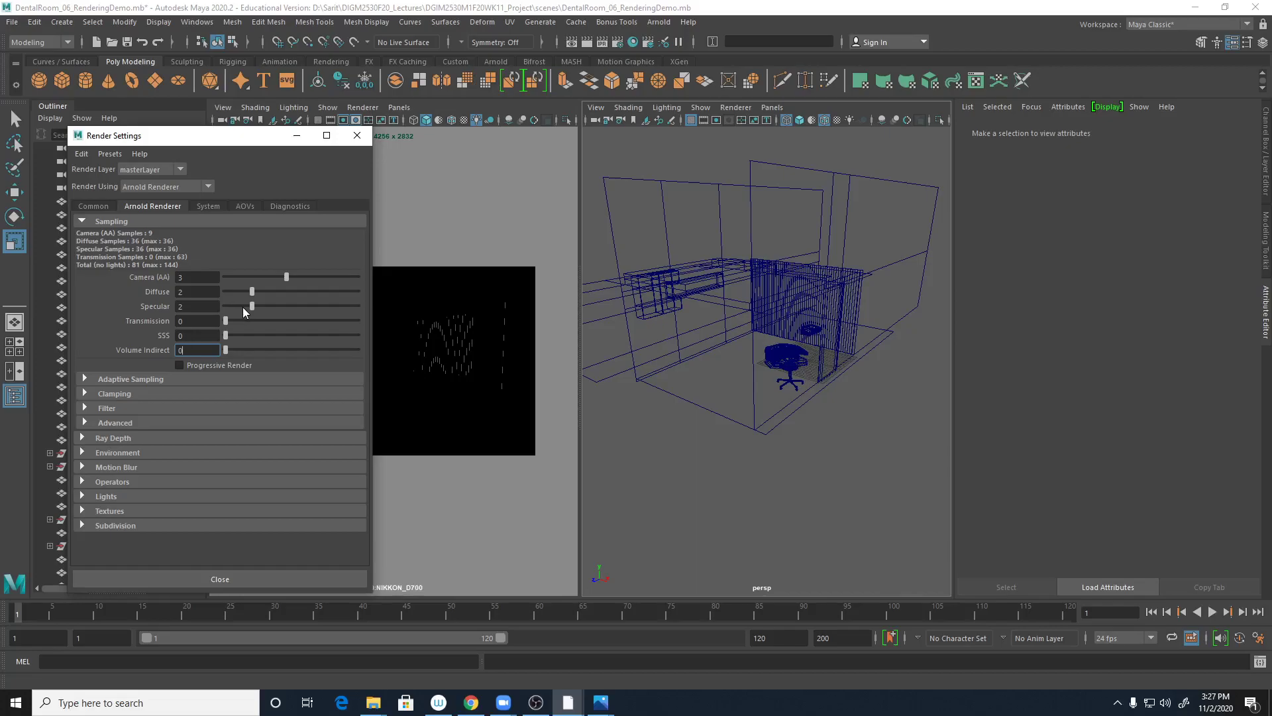
# Step: Review the Transmission, SSS and Volume Indirect sampling values of the Arnold Renderer
pyautogui.click(200, 336)
pyautogui.click(177, 322)
pyautogui.press('Tab')
pyautogui.press('Tab')
pyautogui.click(179, 321)
pyautogui.click(195, 336)
pyautogui.click(192, 352)
# Step: Review the Diffuse, Specular and Camera (AA) sampling values of the Arnold Renderer
pyautogui.click(198, 292)
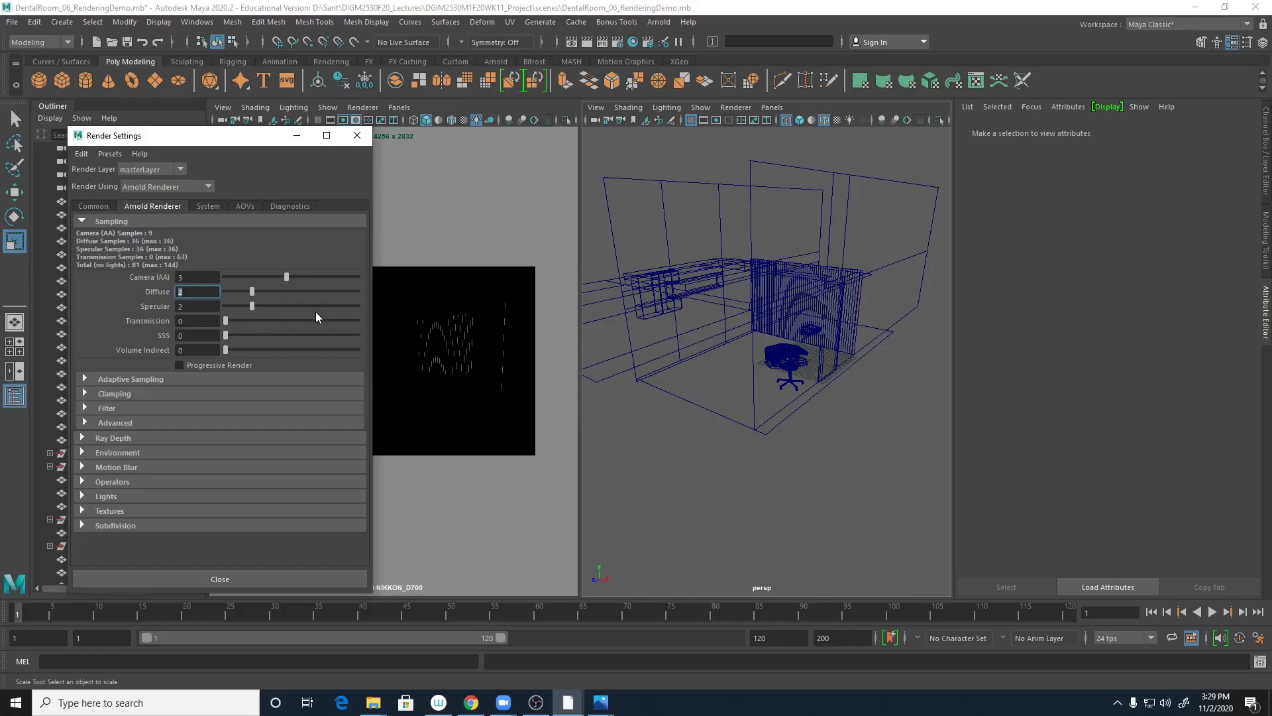
pyautogui.hotkey('shift', 'Tab')
pyautogui.press('Tab')
pyautogui.click(180, 306)
pyautogui.click(196, 291)
pyautogui.click(190, 306)
pyautogui.moveTo(197, 307); pyautogui.dragTo(172, 307)
pyautogui.click(188, 281)
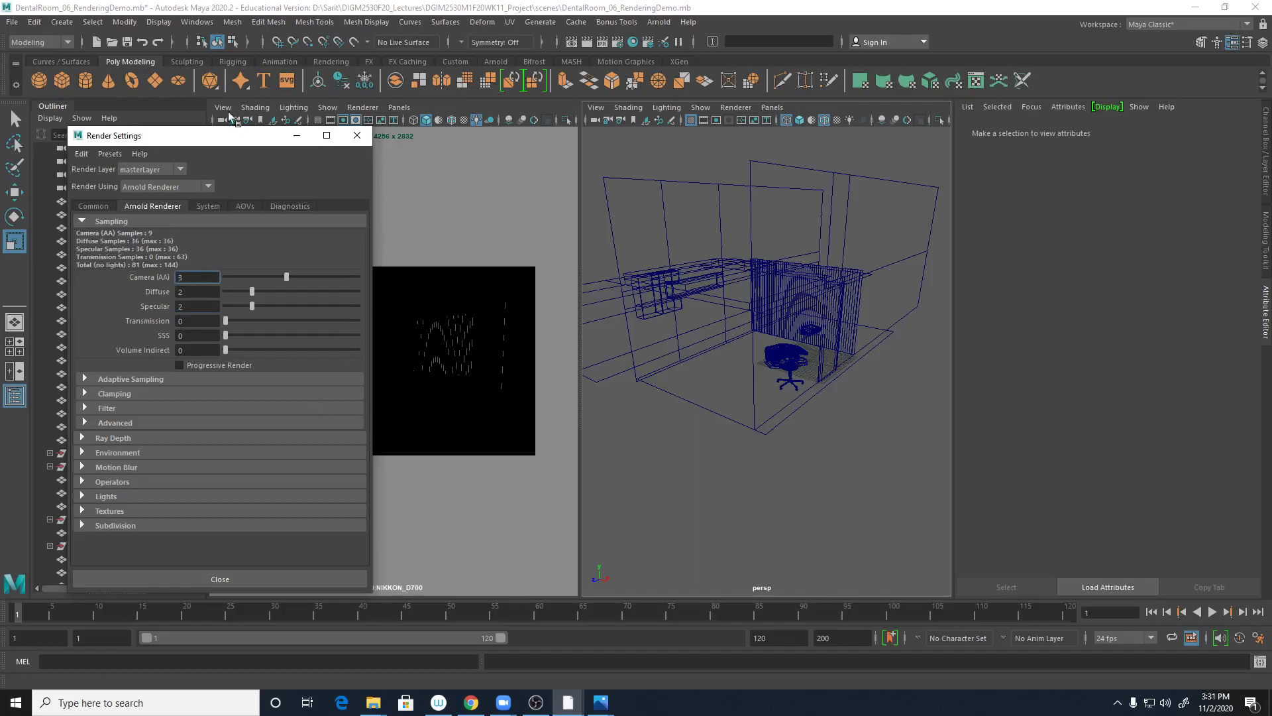
# Step: Close the Render Settings and view the window blinds in the dental room reference photo
pyautogui.moveTo(216, 136); pyautogui.dragTo(747, 190)
pyautogui.click(887, 194)
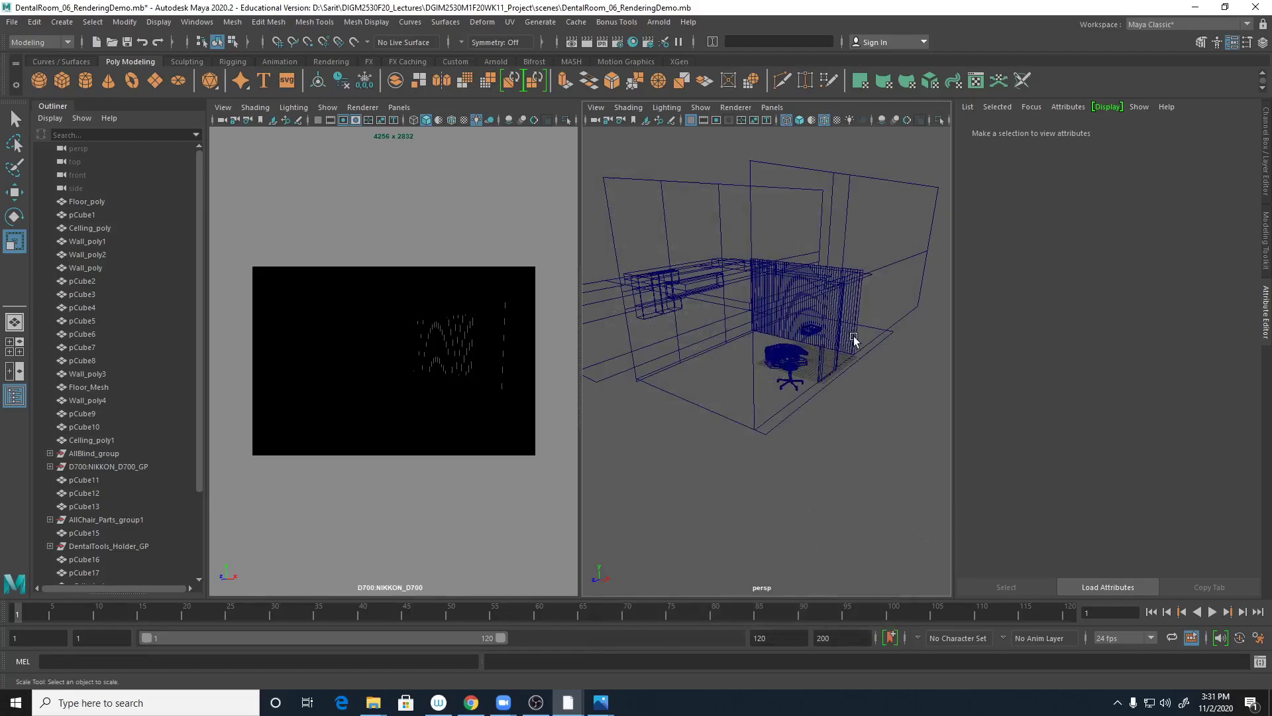
pyautogui.click(606, 699)
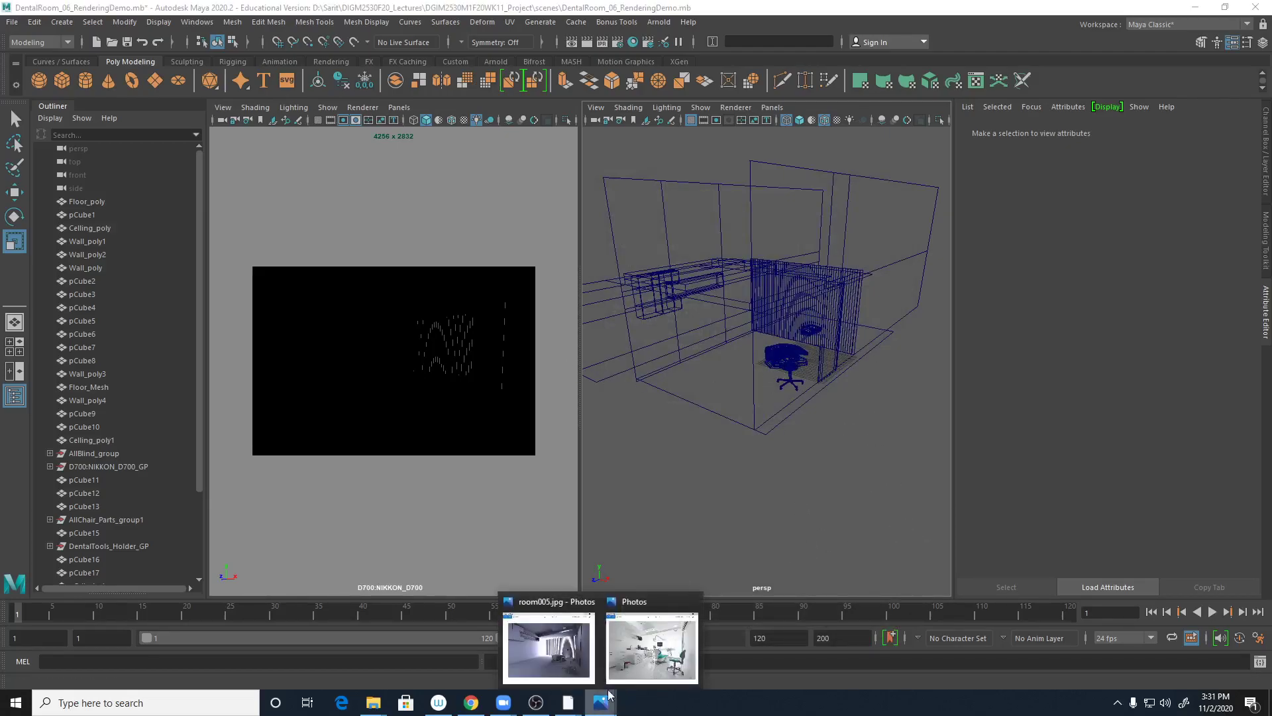
pyautogui.click(653, 646)
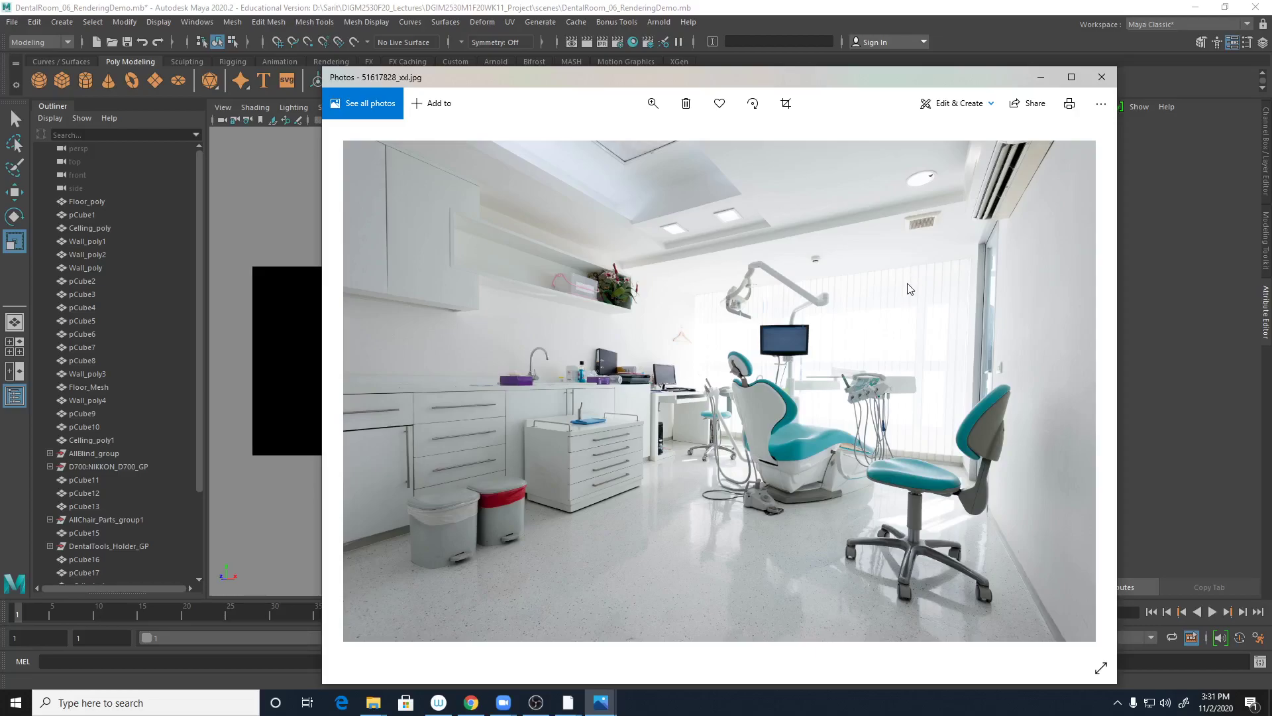
pyautogui.click(1042, 77)
# Step: Select all the slats of the window blinds in the perspective view
pyautogui.scroll(8, 809, 327)
pyautogui.keyDown('alt'); pyautogui.moveTo(929, 346); pyautogui.dragTo(804, 359); pyautogui.keyUp('alt')
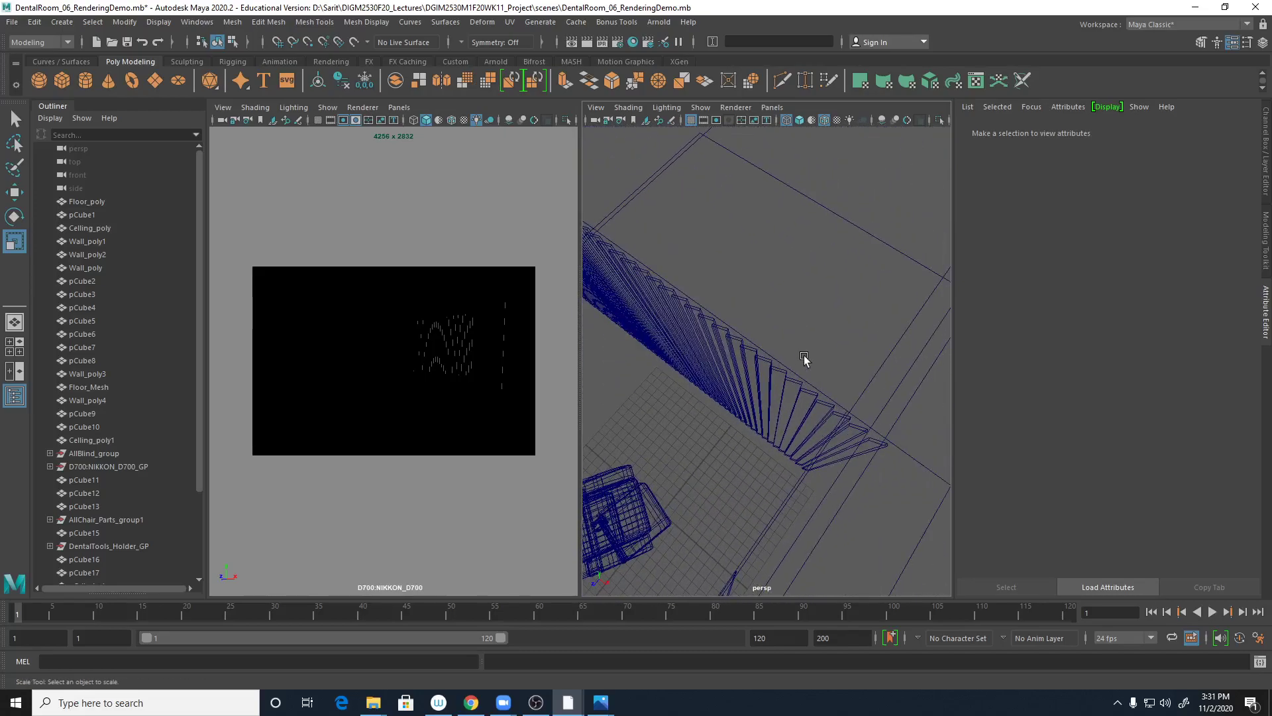
pyautogui.keyDown('alt'); pyautogui.moveTo(878, 446); pyautogui.dragTo(795, 397, button='right'); pyautogui.keyUp('alt')
pyautogui.moveTo(595, 185); pyautogui.dragTo(934, 409)
pyautogui.moveTo(930, 490); pyautogui.dragTo(762, 557)
pyautogui.click(844, 271)
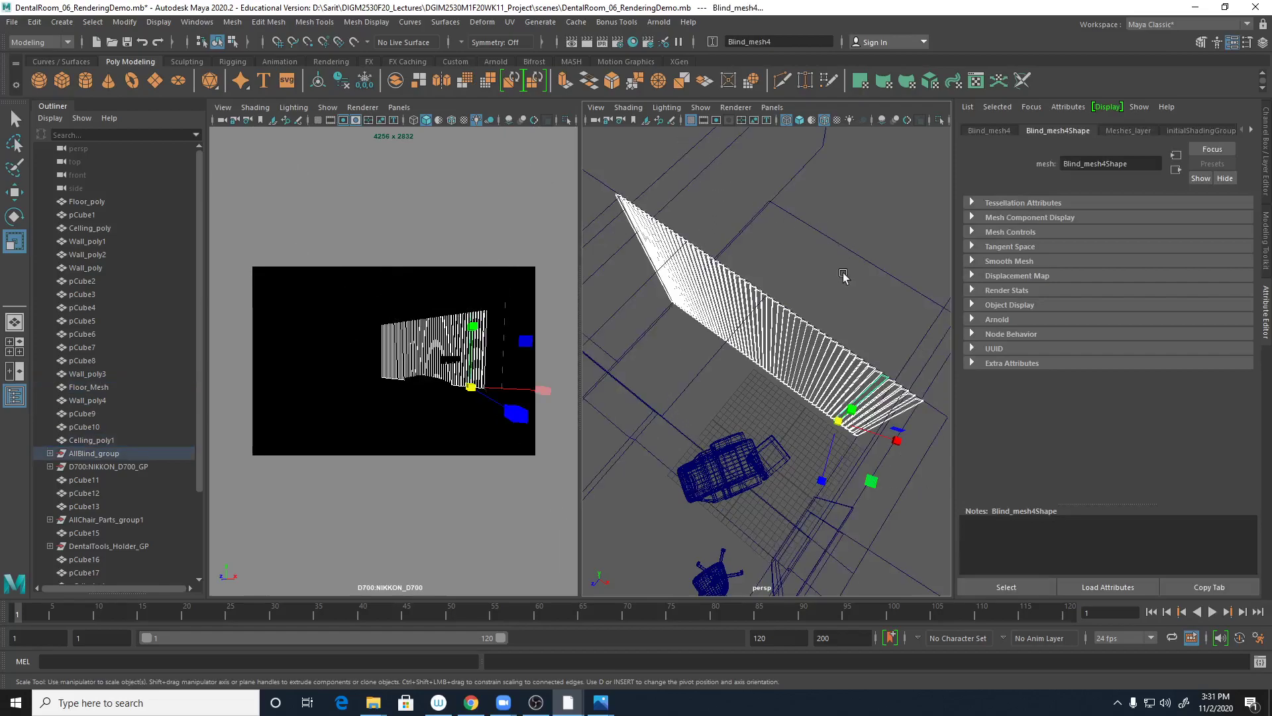
# Step: Rotate the selected blind slats in place to about 36° in Y, using the Object axis orientation
pyautogui.press('space')
pyautogui.keyDown('alt'); pyautogui.moveTo(773, 318); pyautogui.dragTo(842, 300, button='right'); pyautogui.keyUp('alt')
pyautogui.click(14, 217)
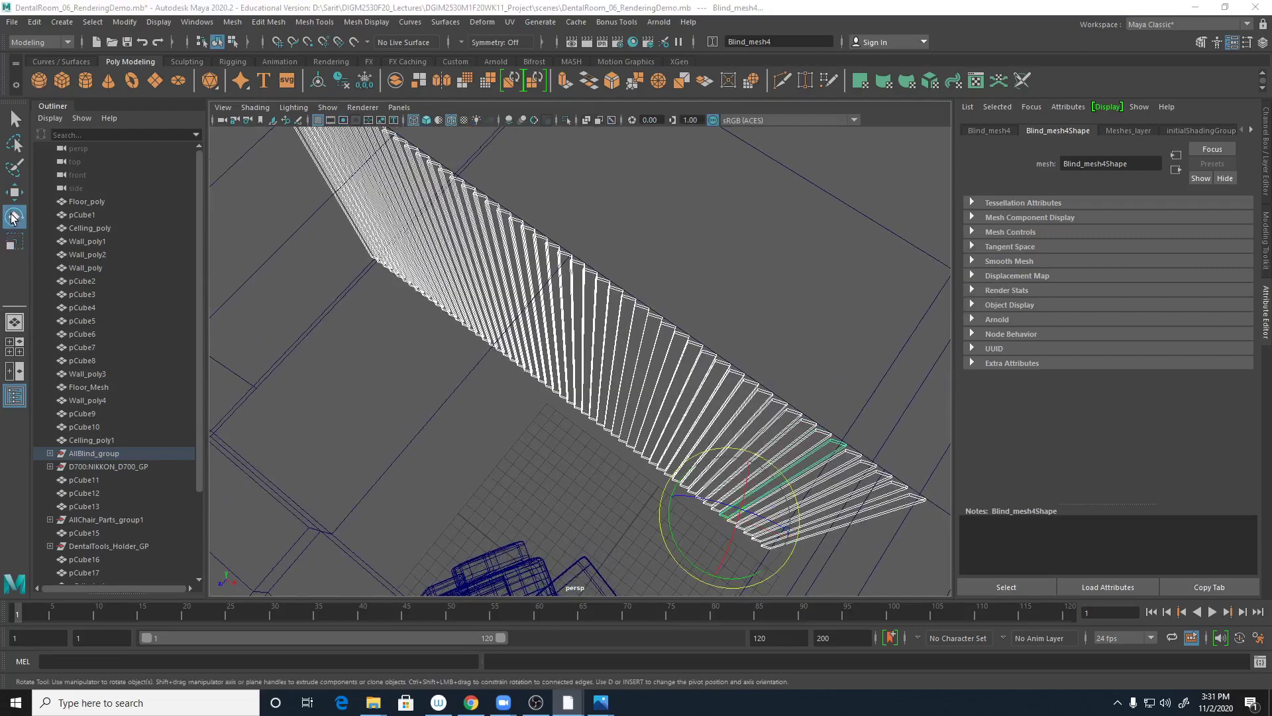
pyautogui.doubleClick(14, 218)
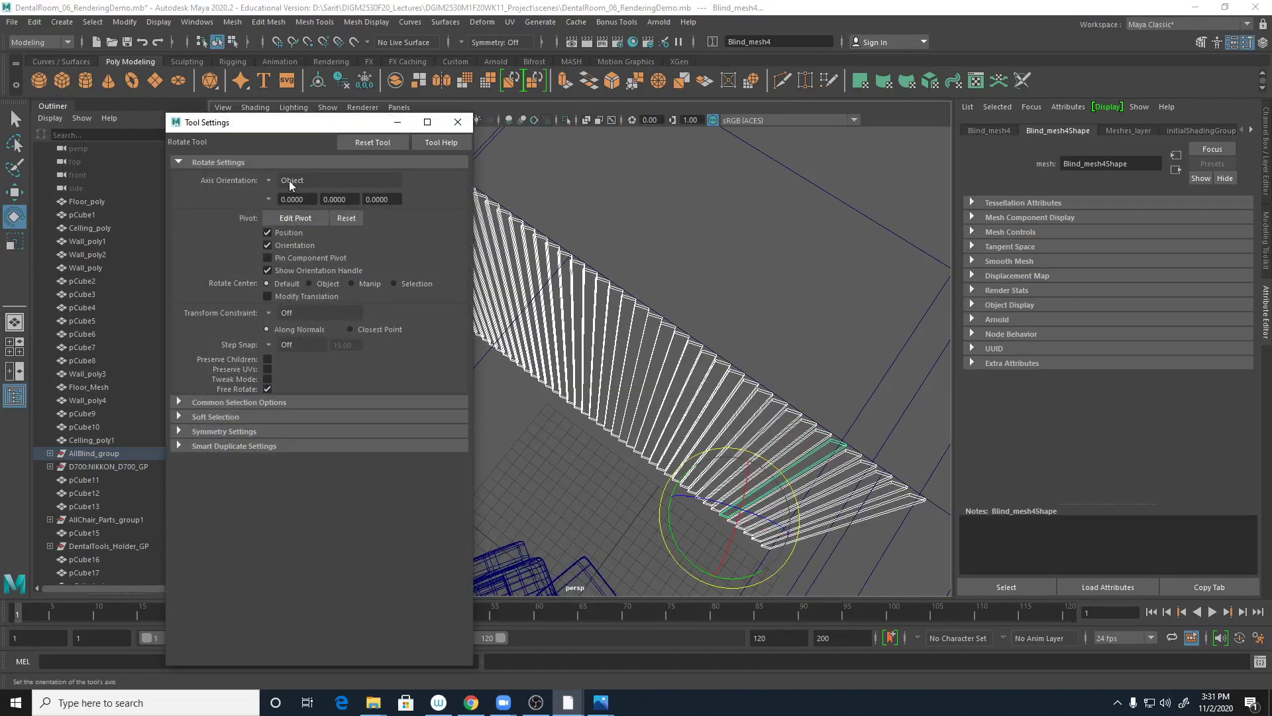
pyautogui.moveTo(742, 574)
pyautogui.mouseDown()
pyautogui.moveTo(696, 569)
pyautogui.moveTo(725, 584)
pyautogui.mouseUp()
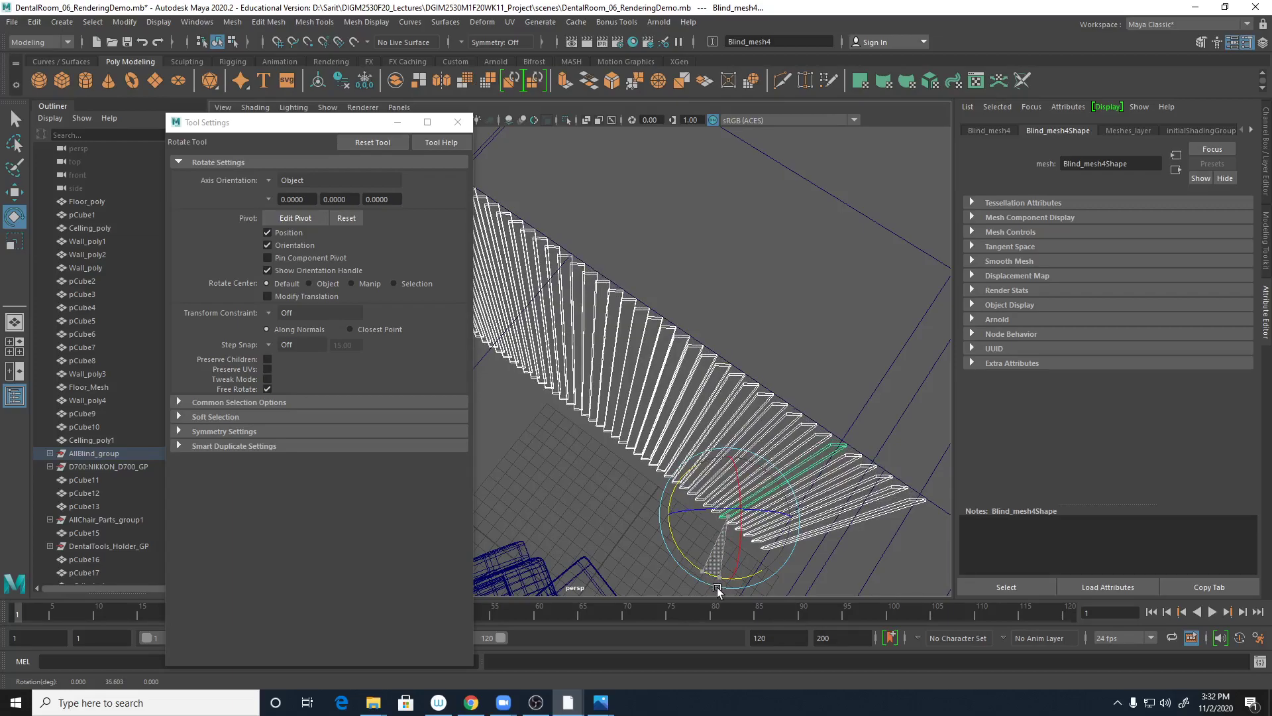
pyautogui.moveTo(700, 561); pyautogui.dragTo(715, 589)
# Step: Compare the blinds with the reference photo and fine-tune the slats' Y rotation in the render camera view, ending with nothing selected
pyautogui.moveTo(600, 702)
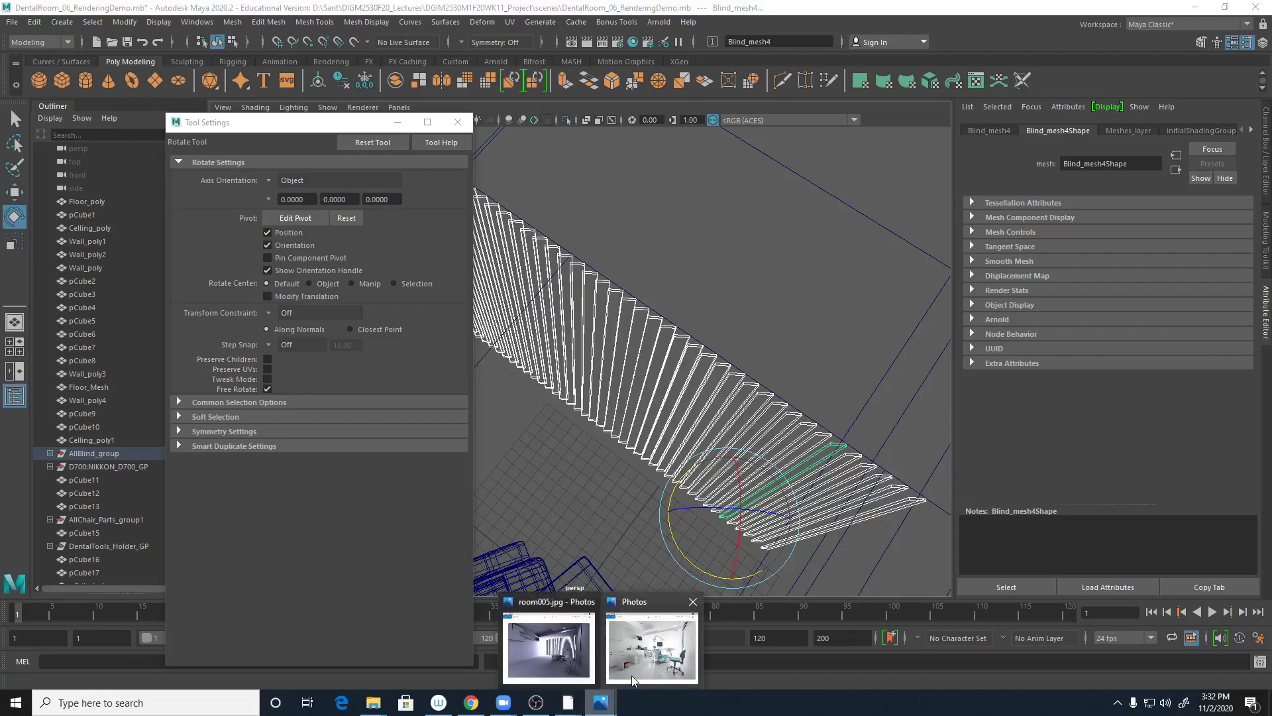
pyautogui.click(632, 675)
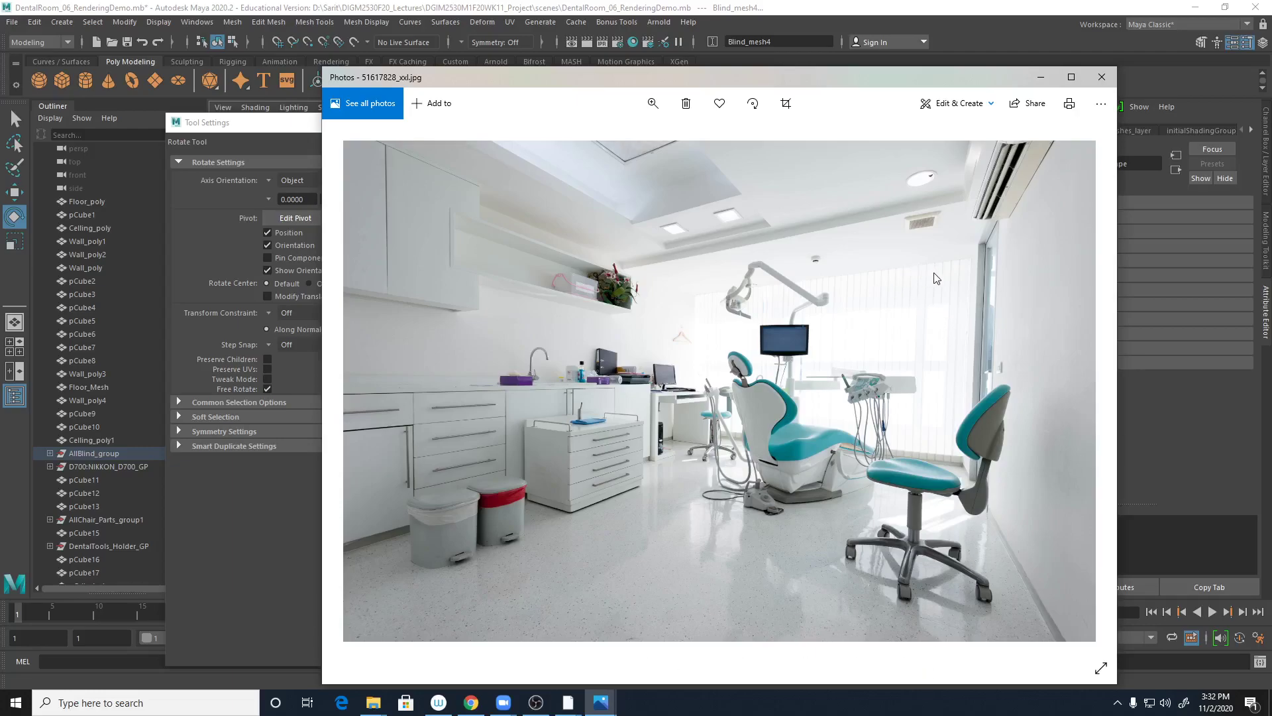
pyautogui.click(1041, 78)
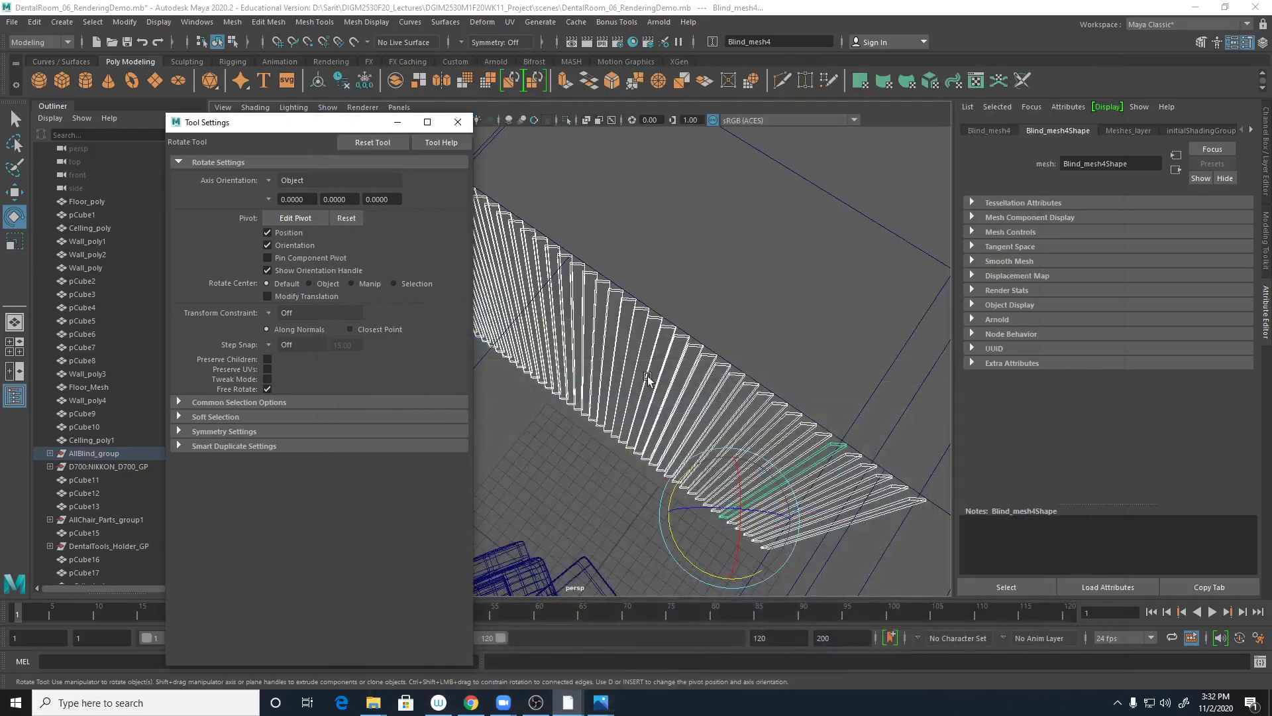
pyautogui.click(392, 125)
pyautogui.press('space')
pyautogui.press('space')
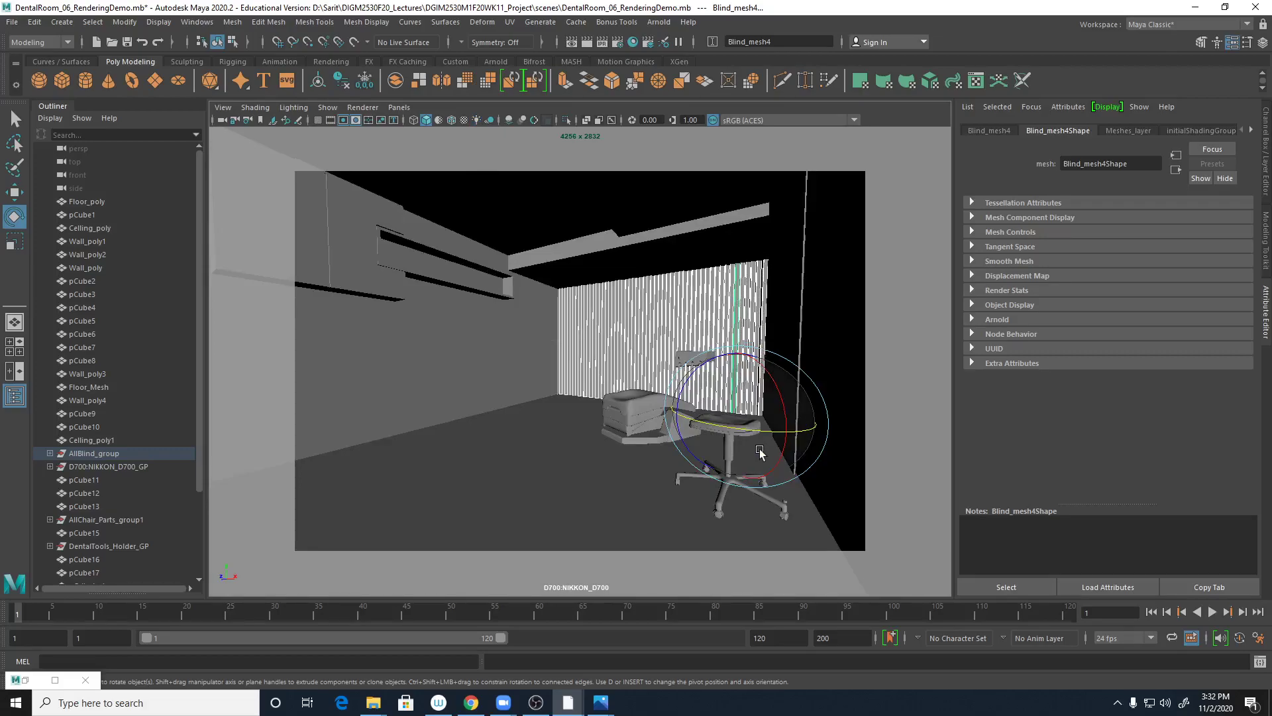
pyautogui.moveTo(762, 433); pyautogui.dragTo(760, 435)
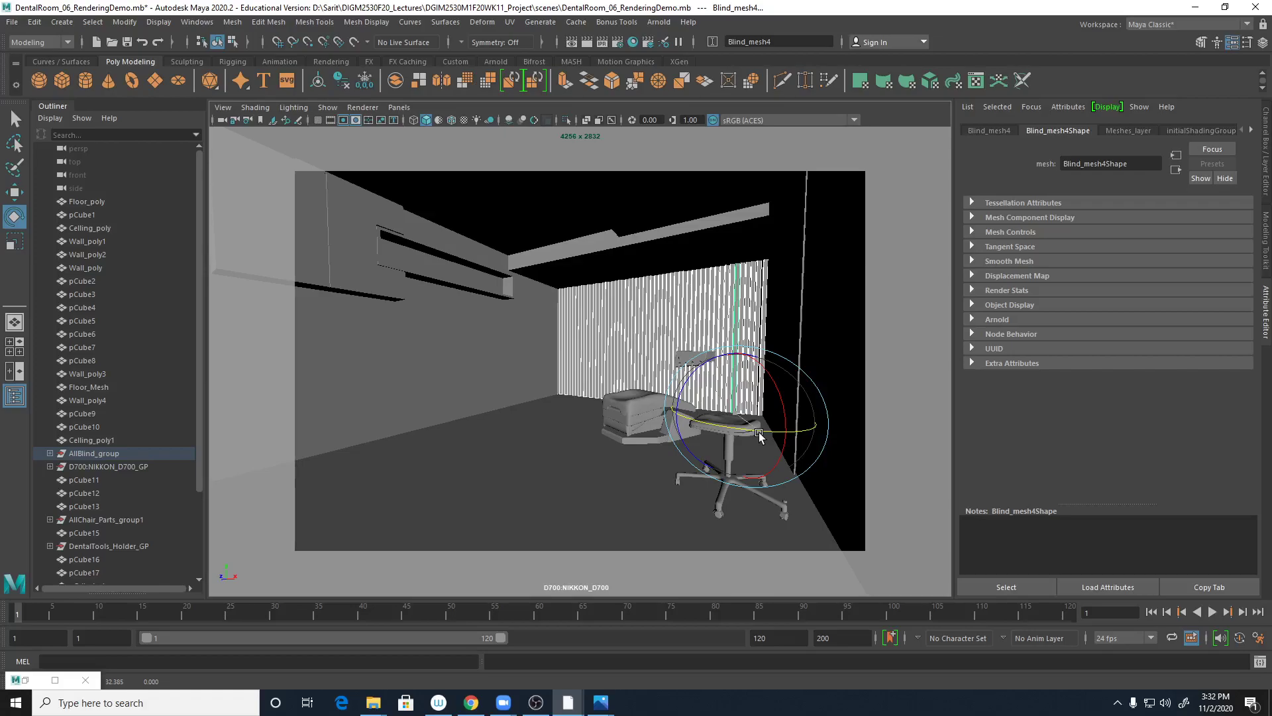
pyautogui.doubleClick(14, 216)
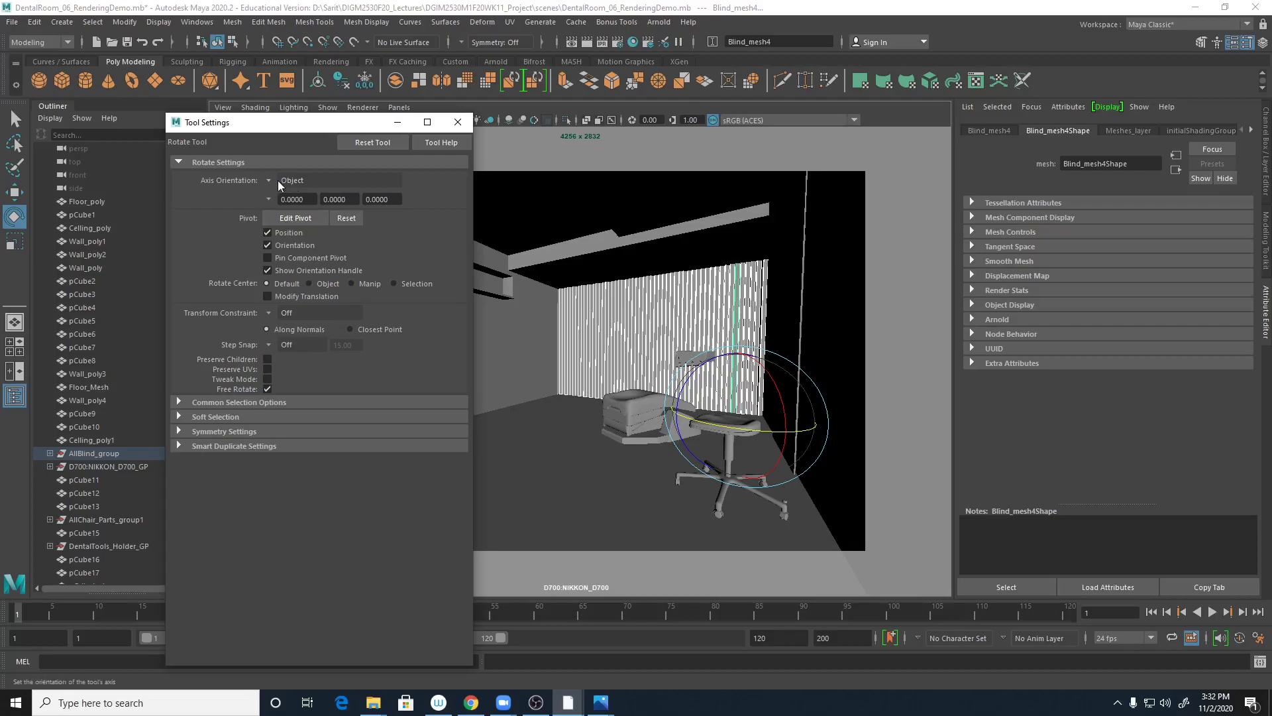
pyautogui.click(457, 123)
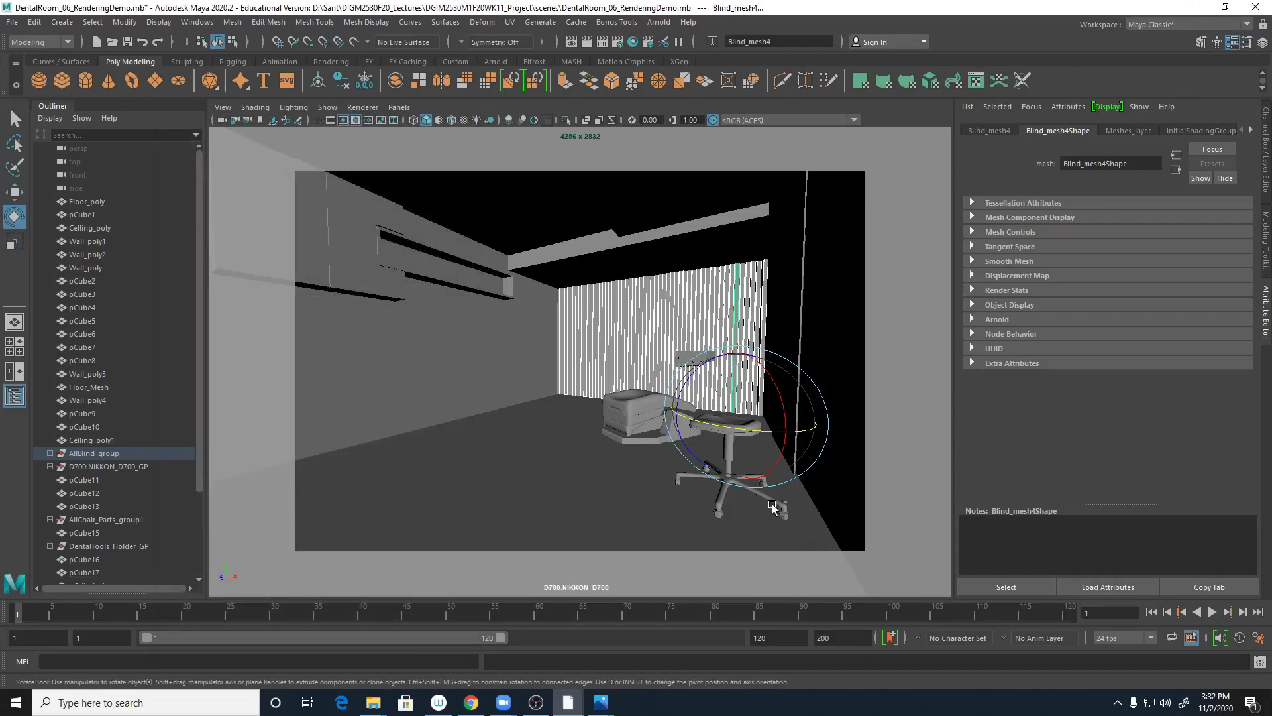
pyautogui.moveTo(759, 432); pyautogui.dragTo(767, 442)
pyautogui.press('space')
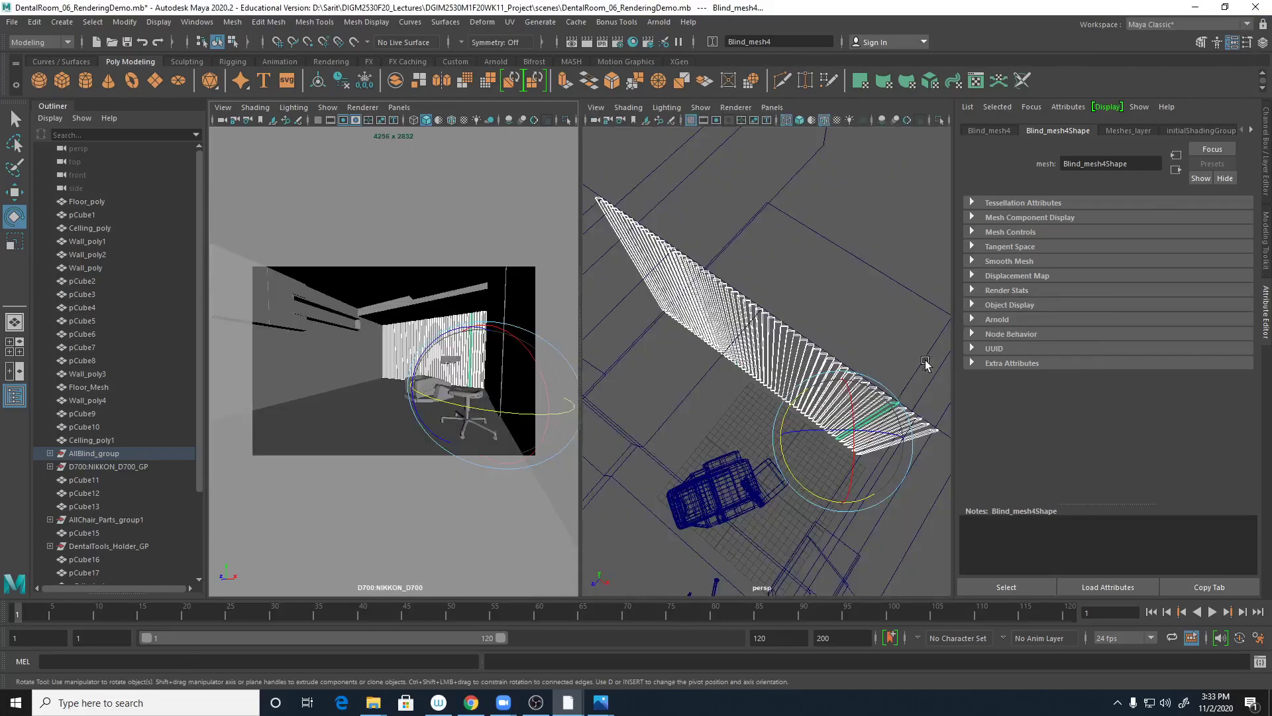
pyautogui.click(918, 319)
# Step: Create an Arnold area light and rename it Window_aiAreaLight
pyautogui.keyDown('alt'); pyautogui.moveTo(917, 317); pyautogui.dragTo(809, 355); pyautogui.keyUp('alt')
pyautogui.click(659, 24)
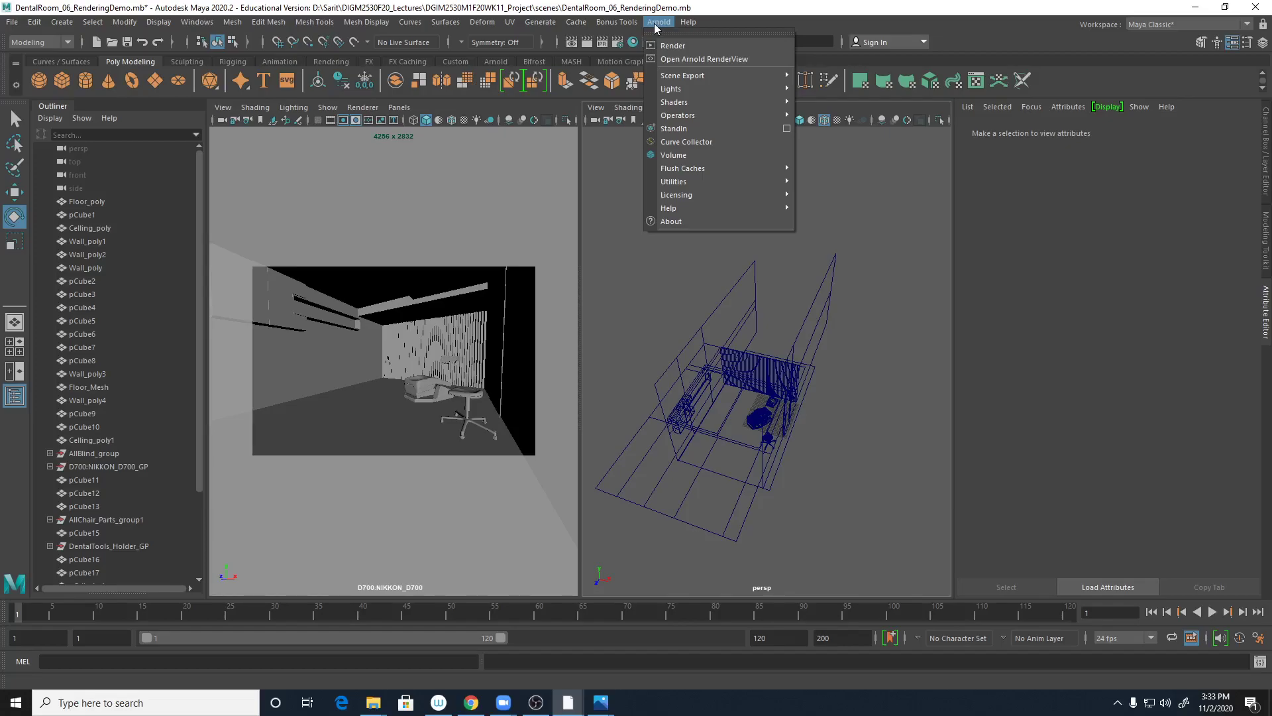
pyautogui.moveTo(672, 92)
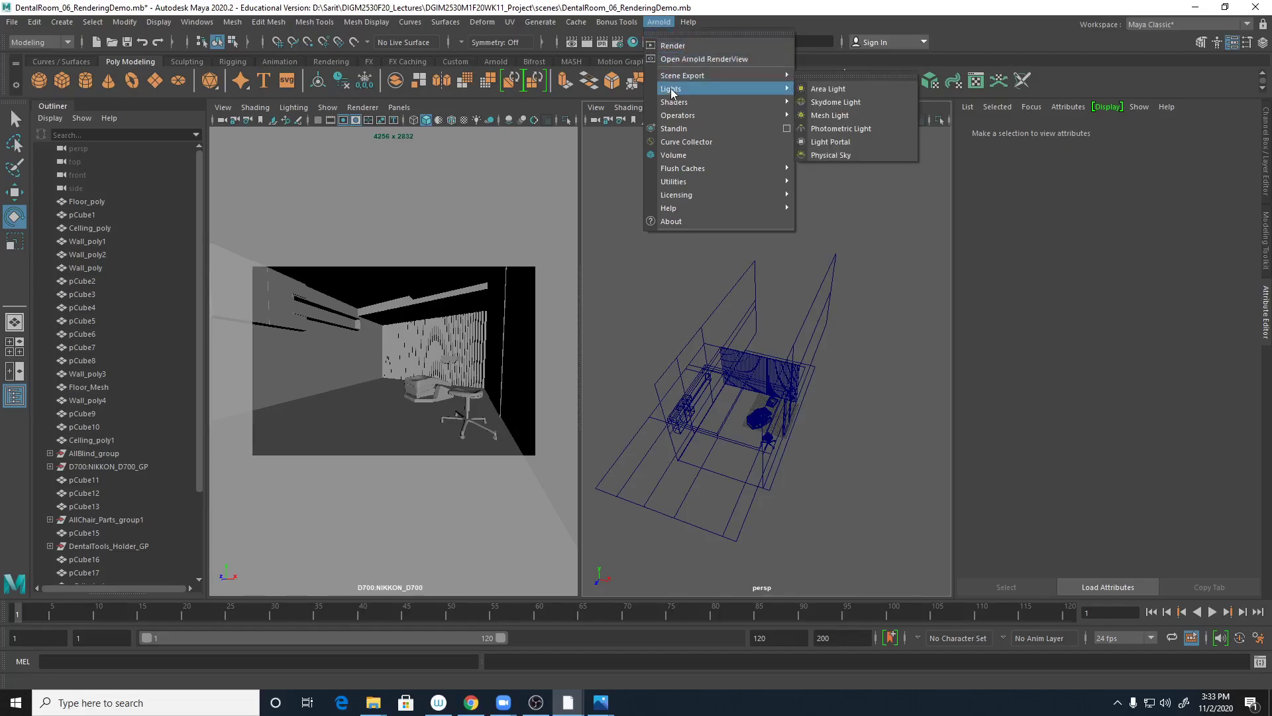
pyautogui.click(873, 88)
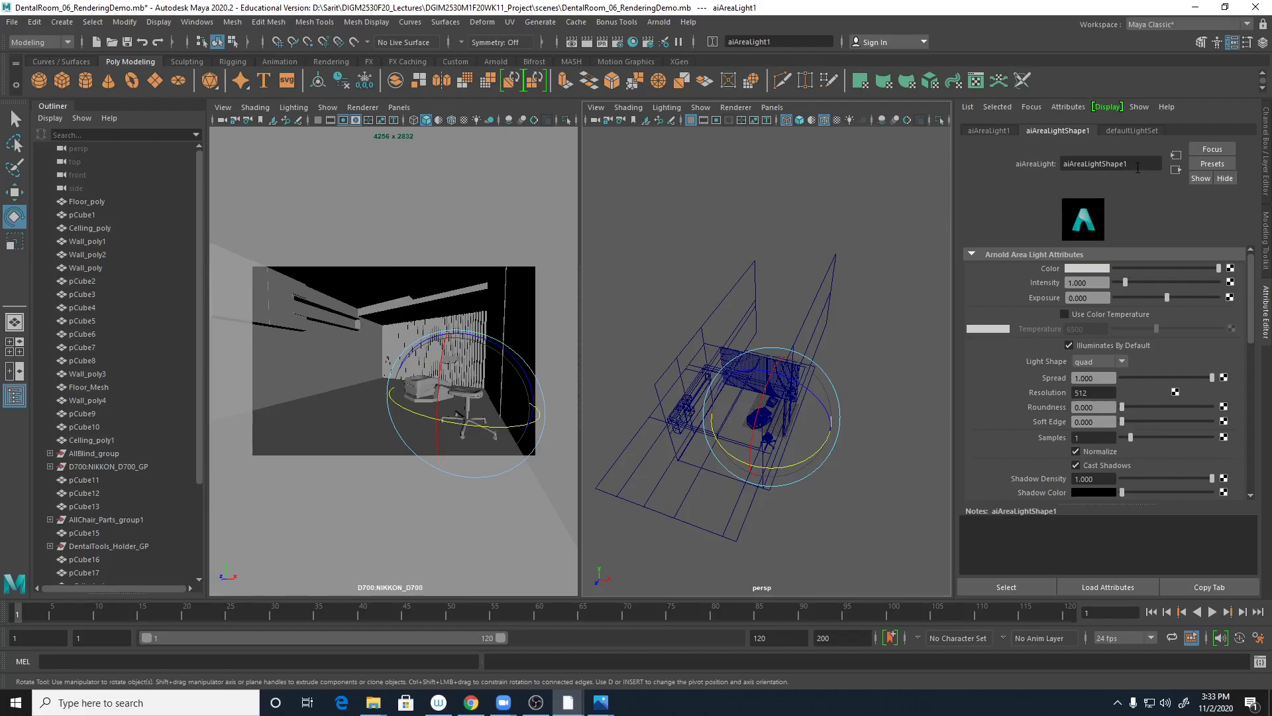
pyautogui.click(986, 131)
pyautogui.click(1071, 131)
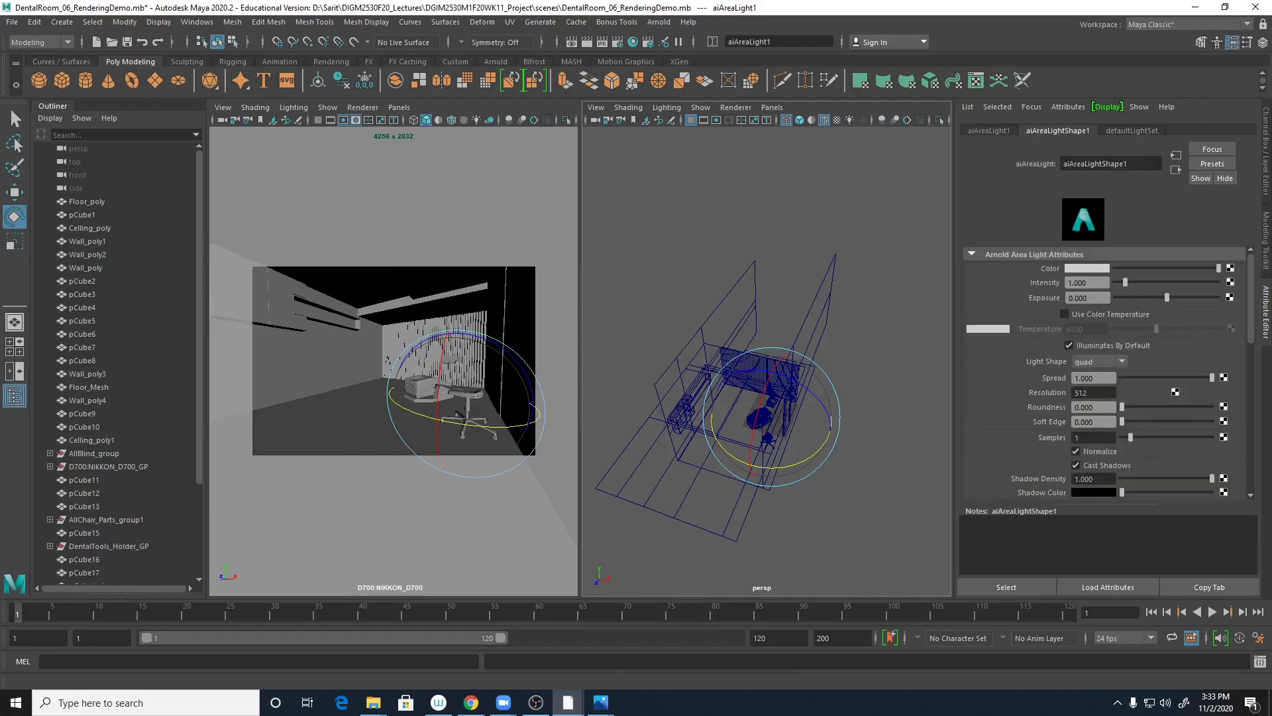
pyautogui.click(1265, 146)
pyautogui.doubleClick(1113, 134)
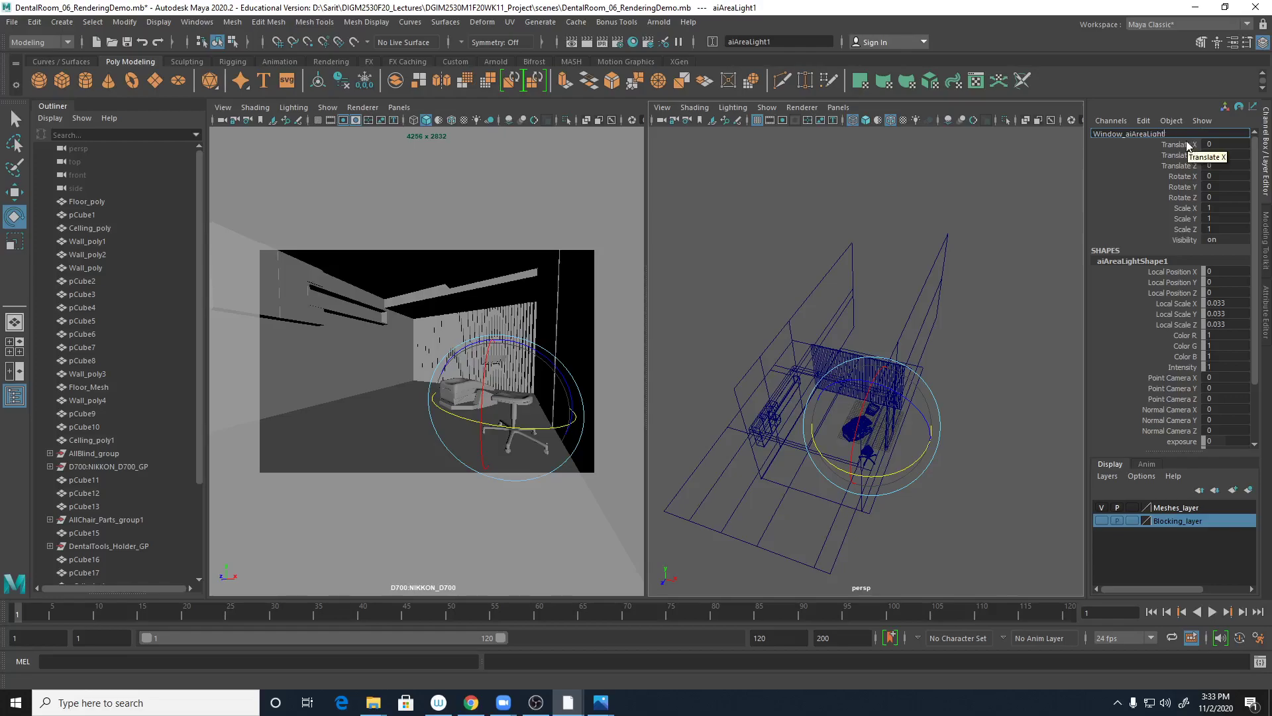
pyautogui.press('Return')
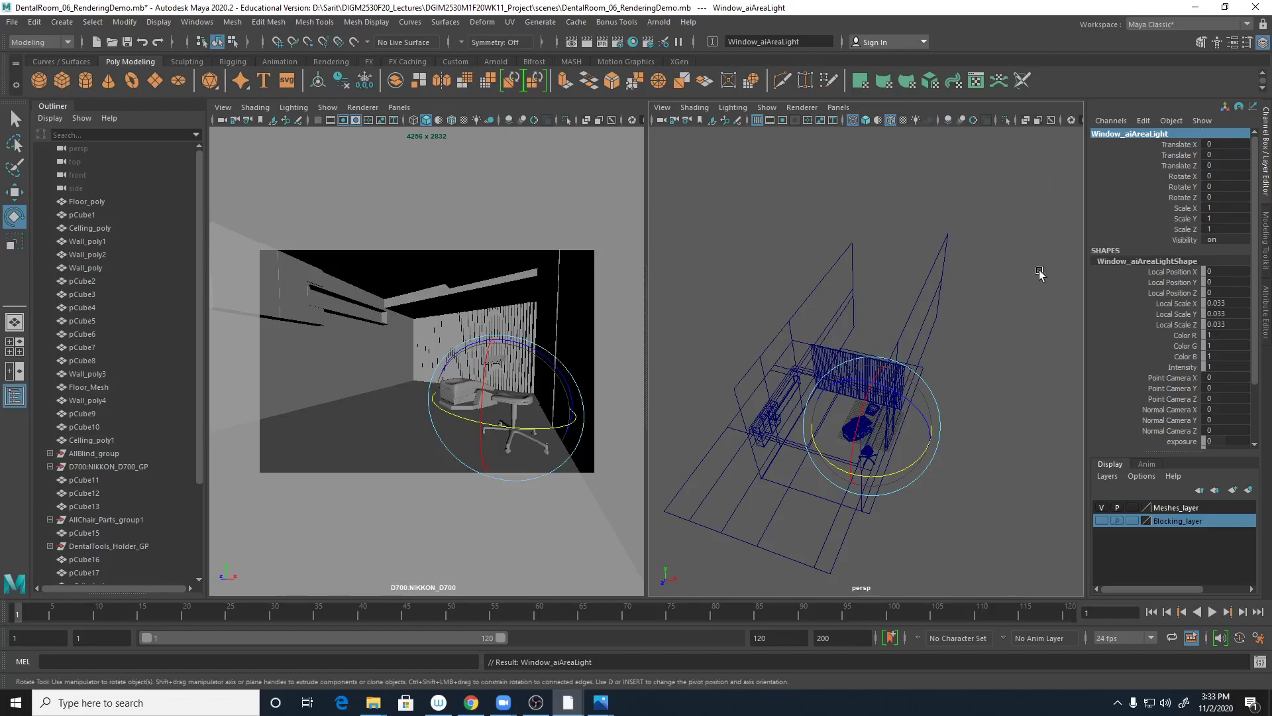
# Step: Scale the window area light uniformly to about 811 and set its Y rotation to 180
pyautogui.press('r')
pyautogui.moveTo(935, 422); pyautogui.dragTo(973, 441, button='middle')
pyautogui.keyDown('alt'); pyautogui.moveTo(998, 396); pyautogui.dragTo(903, 411); pyautogui.keyUp('alt')
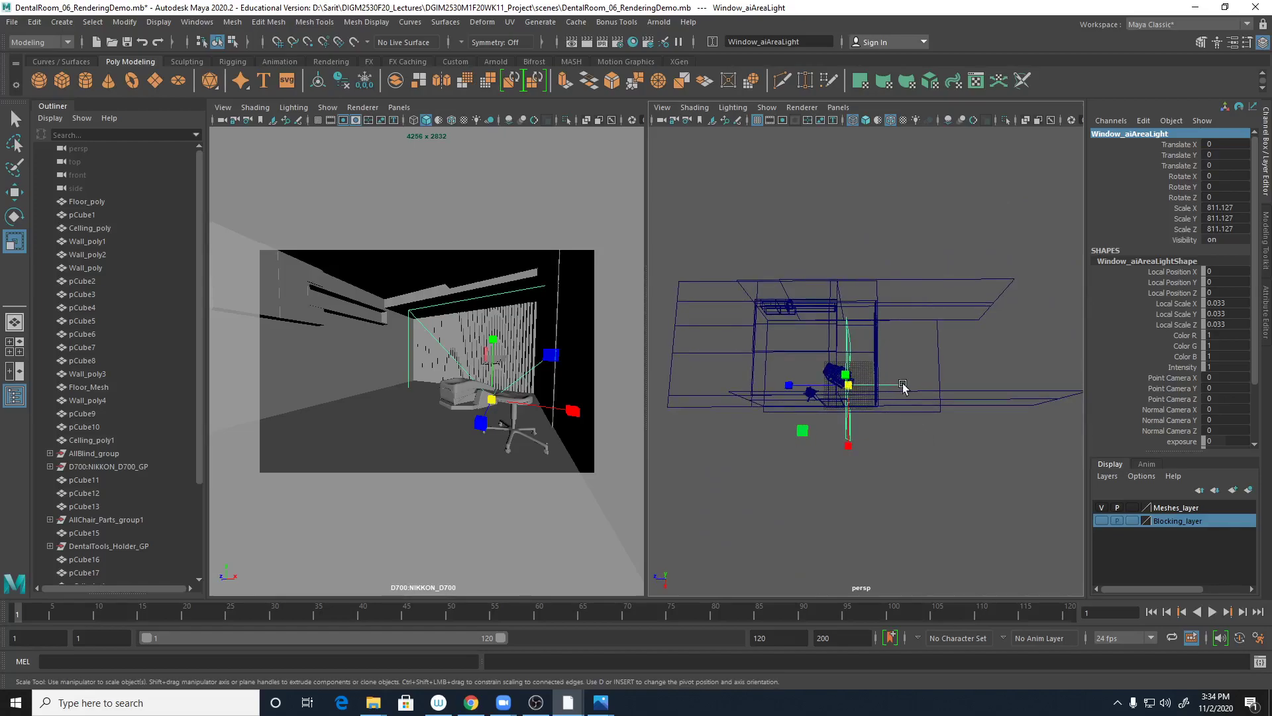
pyautogui.press('e')
pyautogui.moveTo(897, 404); pyautogui.dragTo(820, 334)
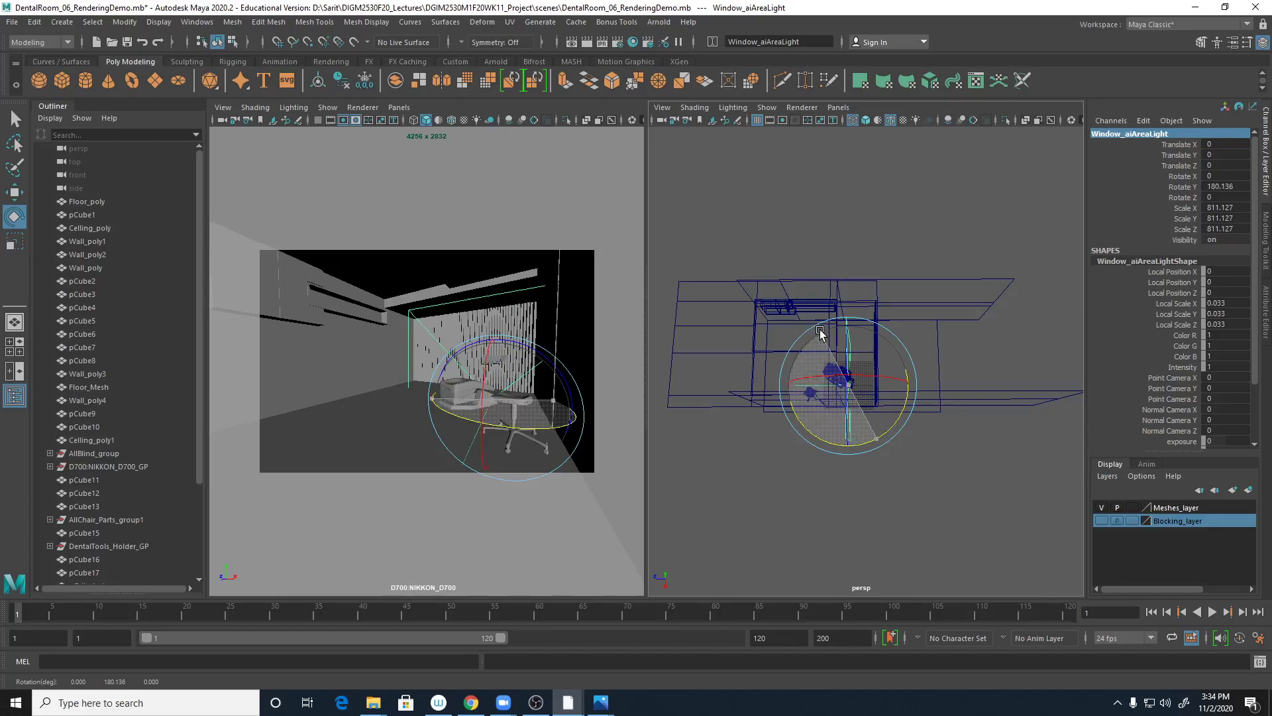
pyautogui.moveTo(821, 334); pyautogui.dragTo(826, 337)
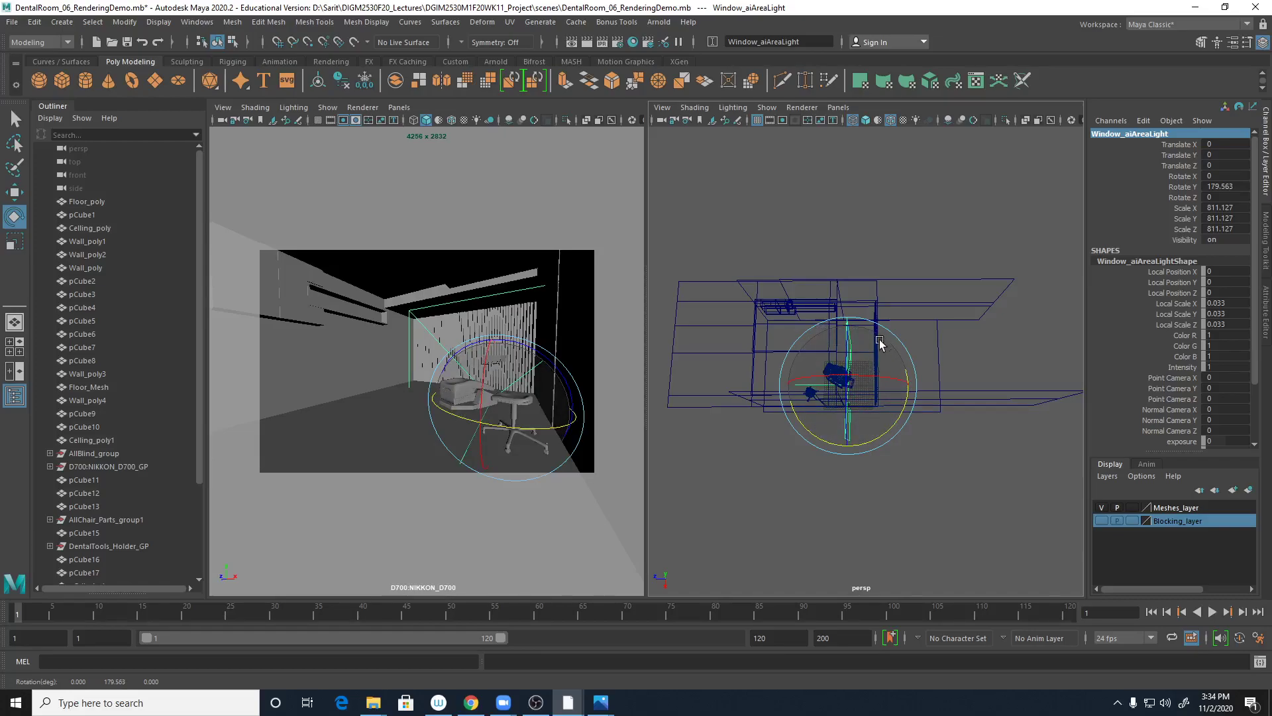
pyautogui.keyDown('alt'); pyautogui.moveTo(917, 389); pyautogui.dragTo(944, 448); pyautogui.keyUp('alt')
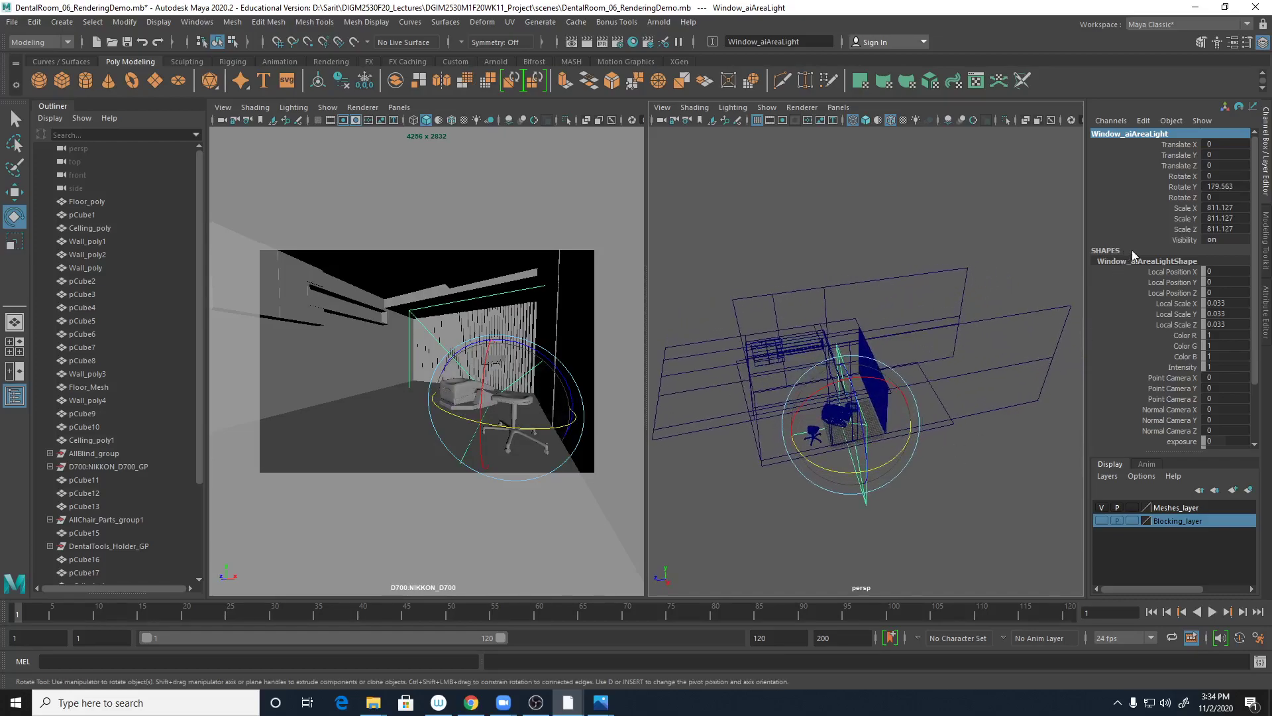
pyautogui.doubleClick(1226, 186)
pyautogui.write('180')
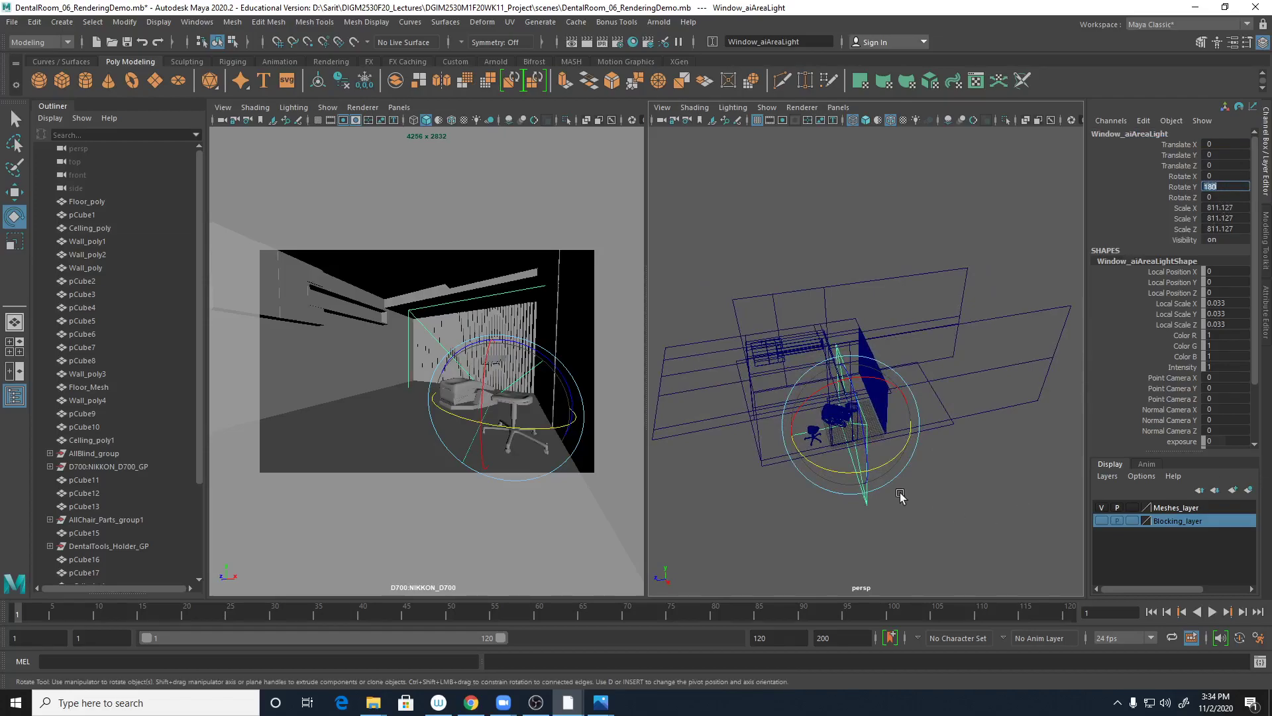
pyautogui.press('Return')
# Step: Move the window light outside behind the blinds, to about X -11 and Z -54, and scale it uniformly down to about 698
pyautogui.keyDown('alt'); pyautogui.moveTo(945, 492); pyautogui.dragTo(883, 338); pyautogui.keyUp('alt')
pyautogui.press('w')
pyautogui.moveTo(924, 270); pyautogui.dragTo(902, 273)
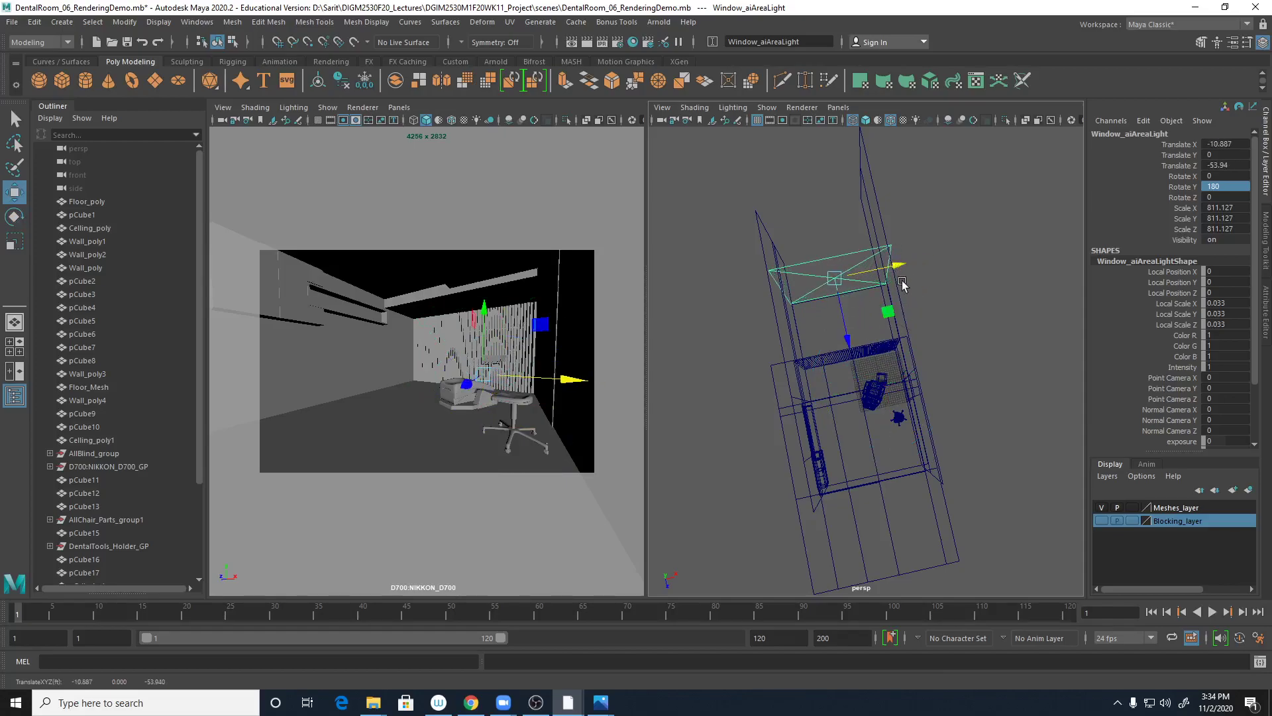
pyautogui.press('r')
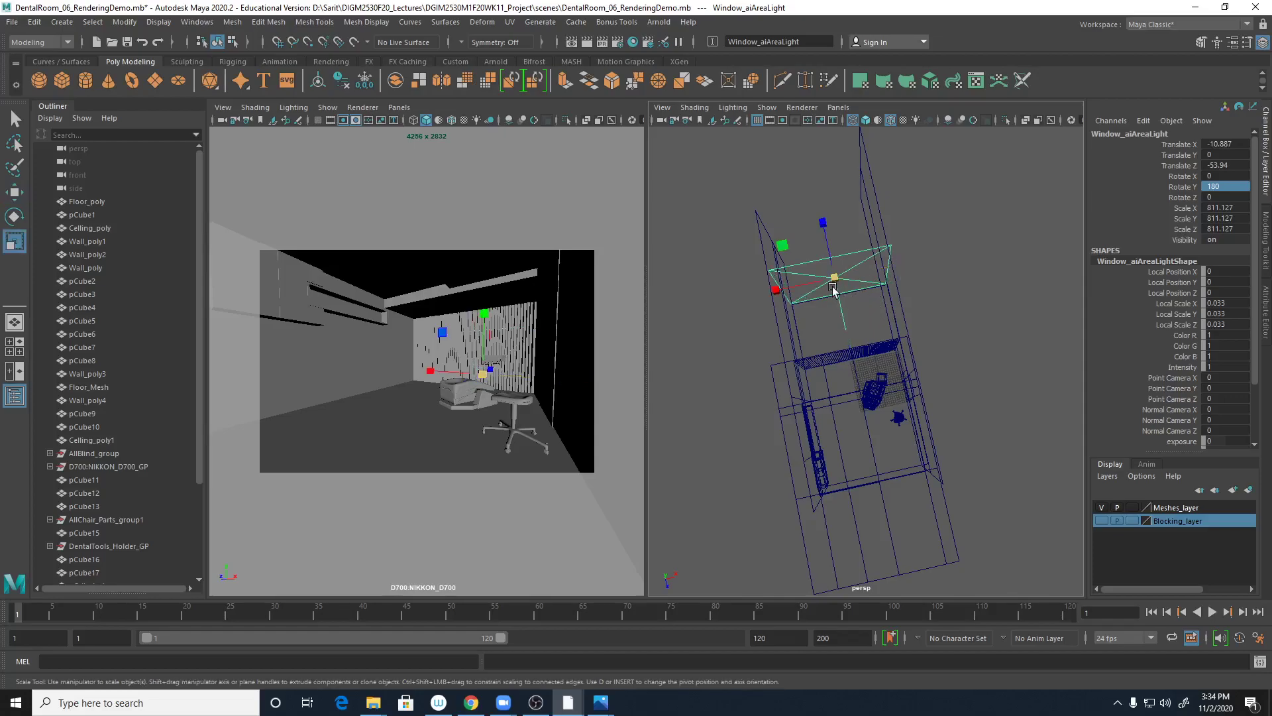
pyautogui.moveTo(835, 279); pyautogui.dragTo(824, 283)
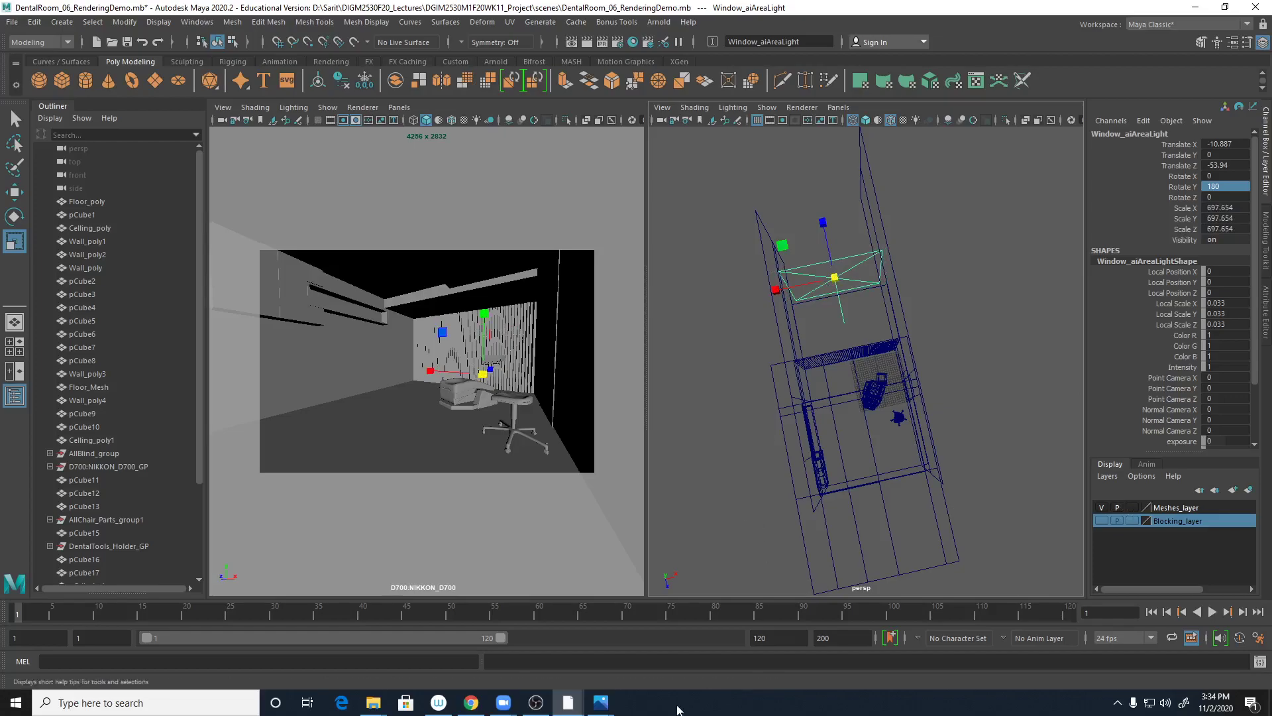
# Step: Compare the window light's placement with the lighting in the dental room reference photo
pyautogui.moveTo(601, 702)
pyautogui.click(634, 674)
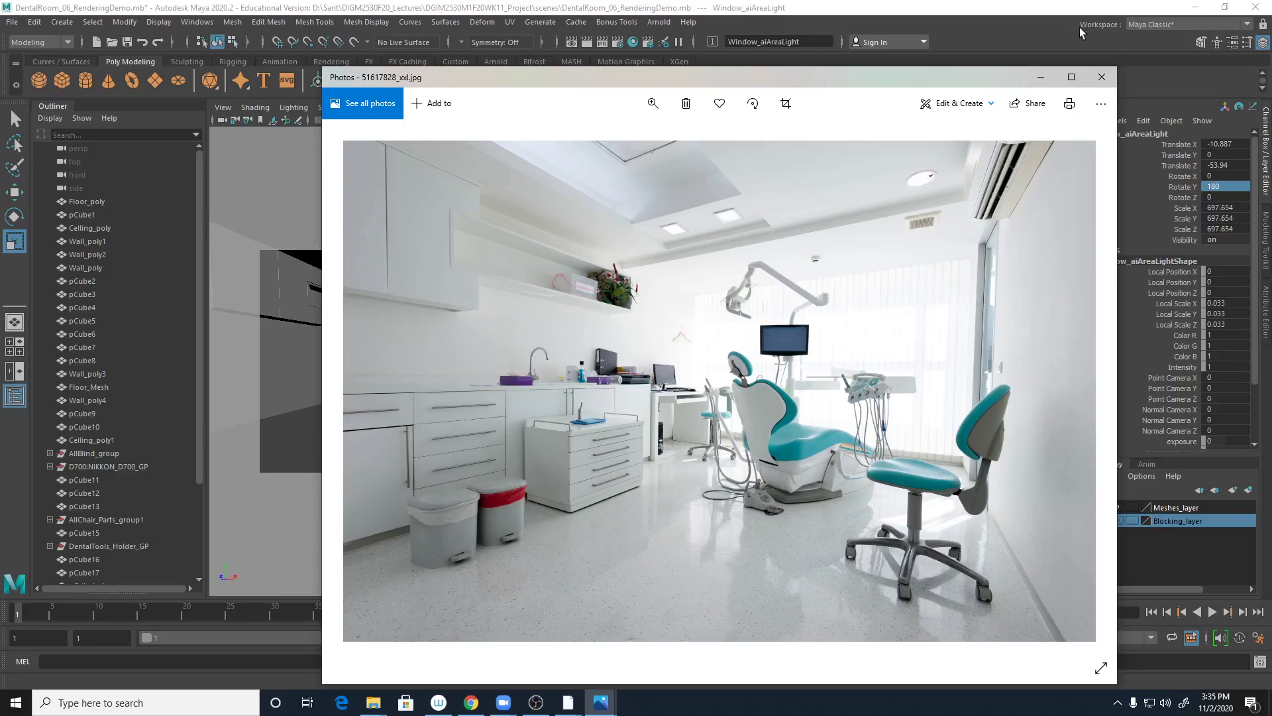
pyautogui.click(1042, 78)
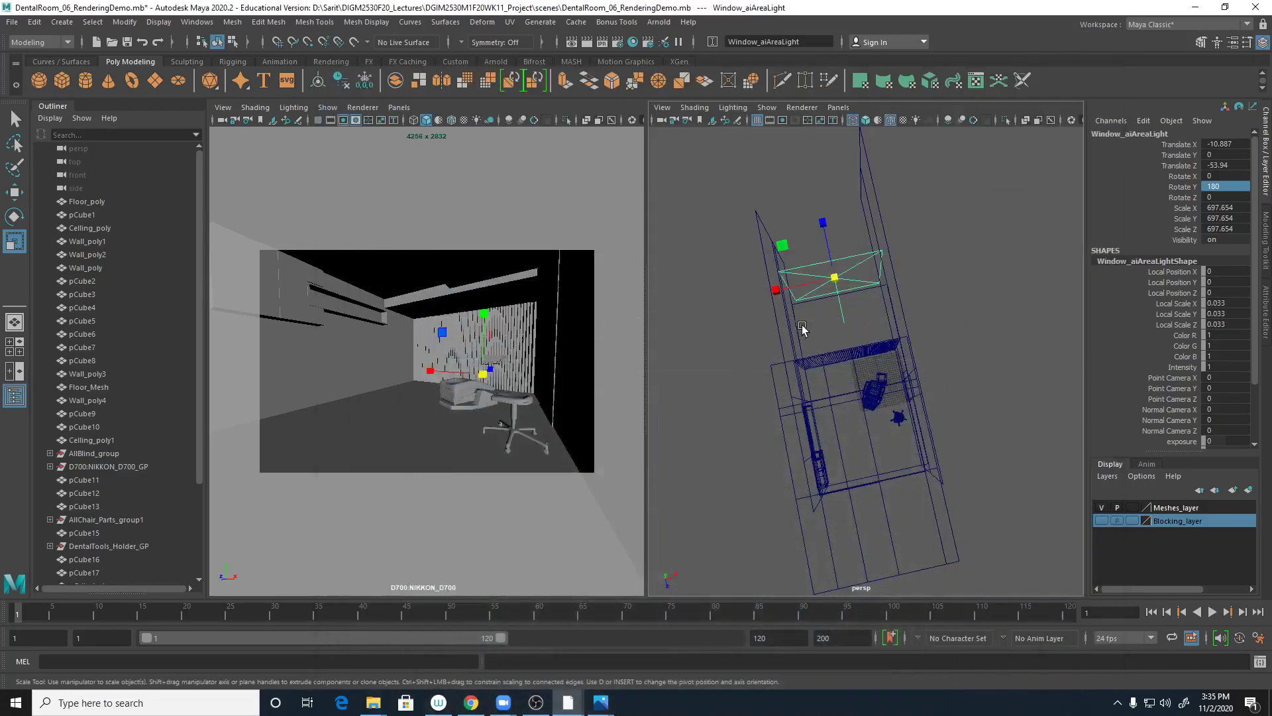
pyautogui.moveTo(602, 702)
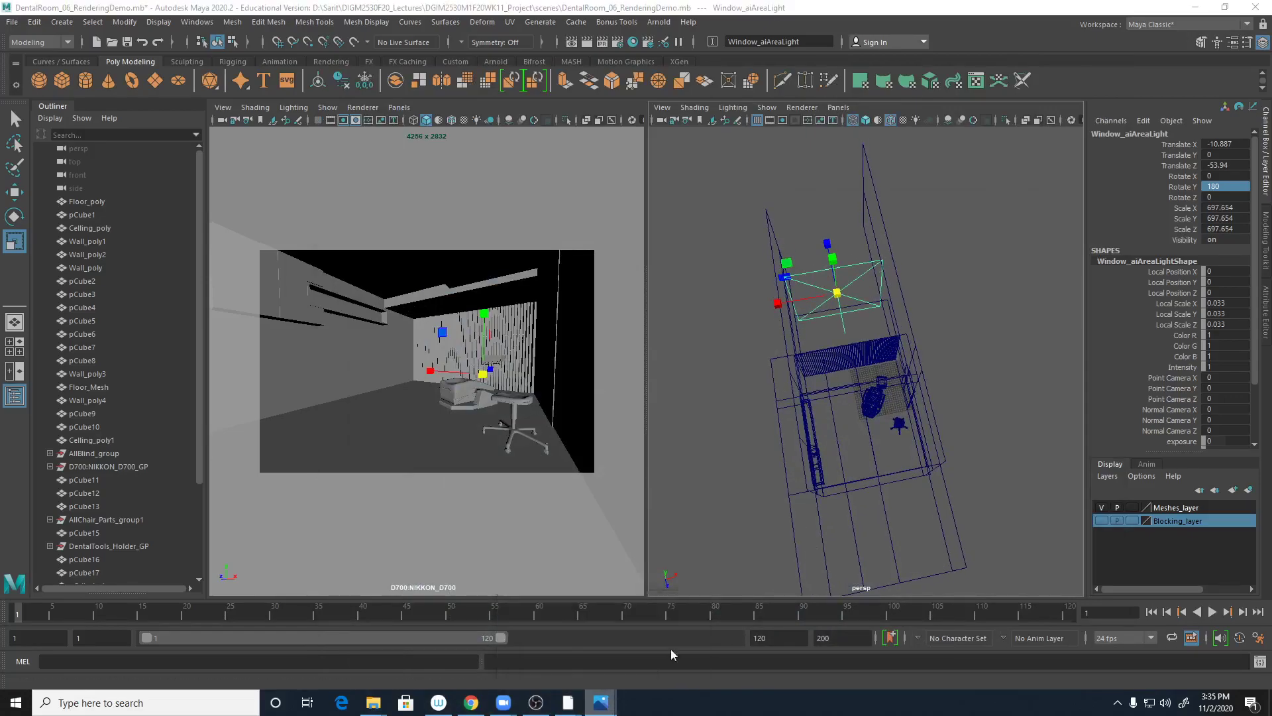
pyautogui.click(673, 654)
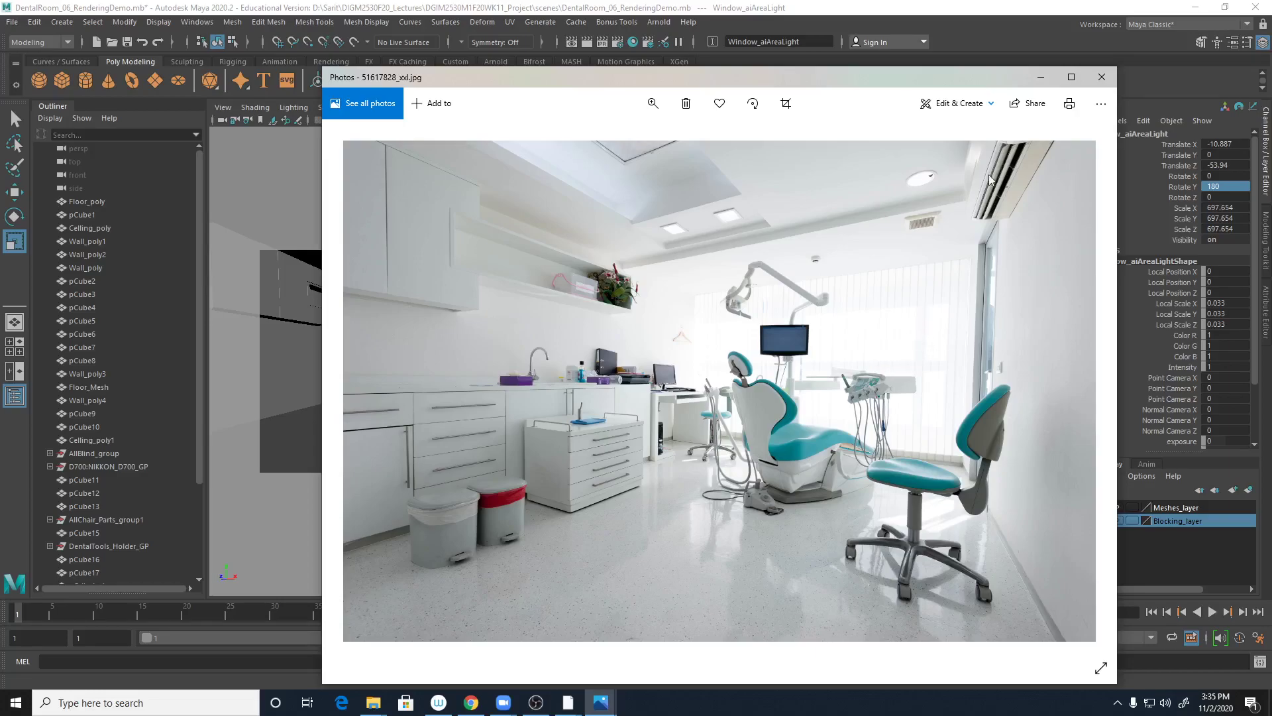
pyautogui.click(1041, 77)
# Step: Reduce the window area light's Y scale to about 354 and raise it to about Y 13
pyautogui.keyDown('alt'); pyautogui.moveTo(937, 332); pyautogui.dragTo(1020, 297); pyautogui.keyUp('alt')
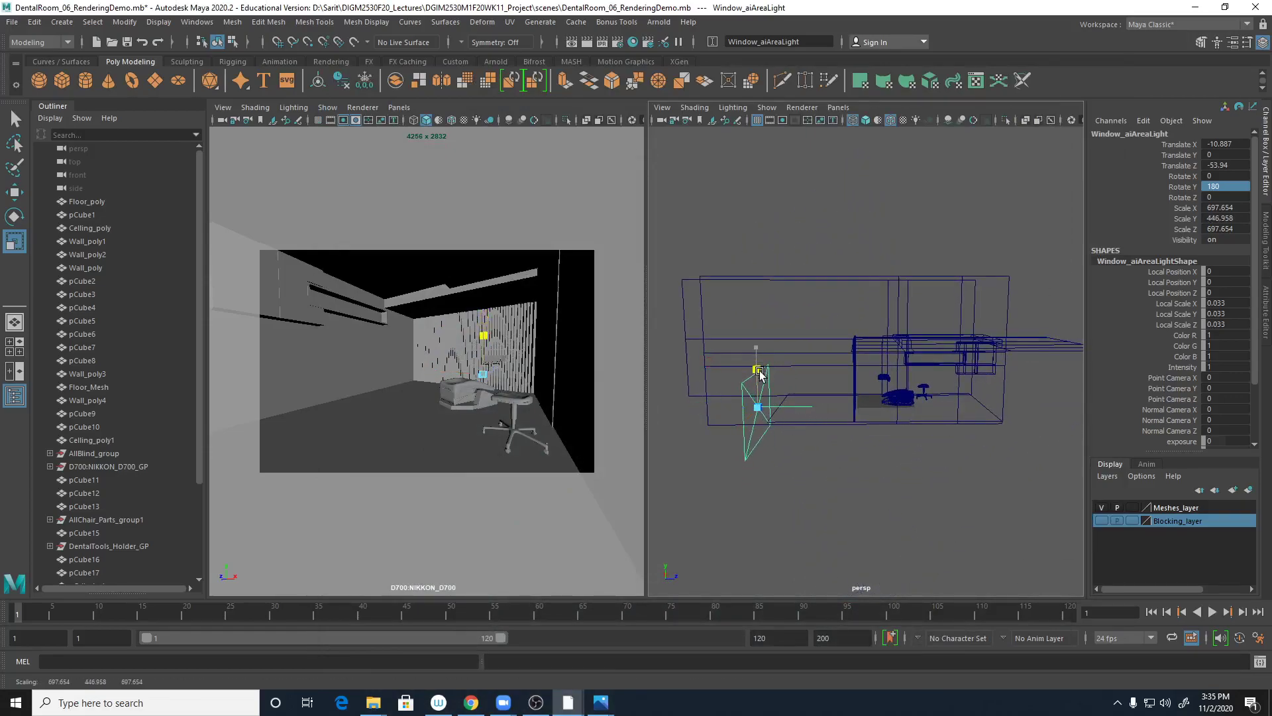
pyautogui.press('w')
pyautogui.moveTo(760, 374); pyautogui.dragTo(760, 330)
pyautogui.keyDown('alt'); pyautogui.moveTo(825, 391); pyautogui.dragTo(769, 358); pyautogui.keyUp('alt')
pyautogui.press('r')
pyautogui.moveTo(759, 312); pyautogui.dragTo(766, 328)
pyautogui.press('w')
pyautogui.moveTo(484, 295); pyautogui.dragTo(484, 287)
# Step: Move the window area light closer to the blinds, to about Z -41, and check its alignment with the window opening
pyautogui.keyDown('alt'); pyautogui.moveTo(769, 424); pyautogui.dragTo(845, 391); pyautogui.keyUp('alt')
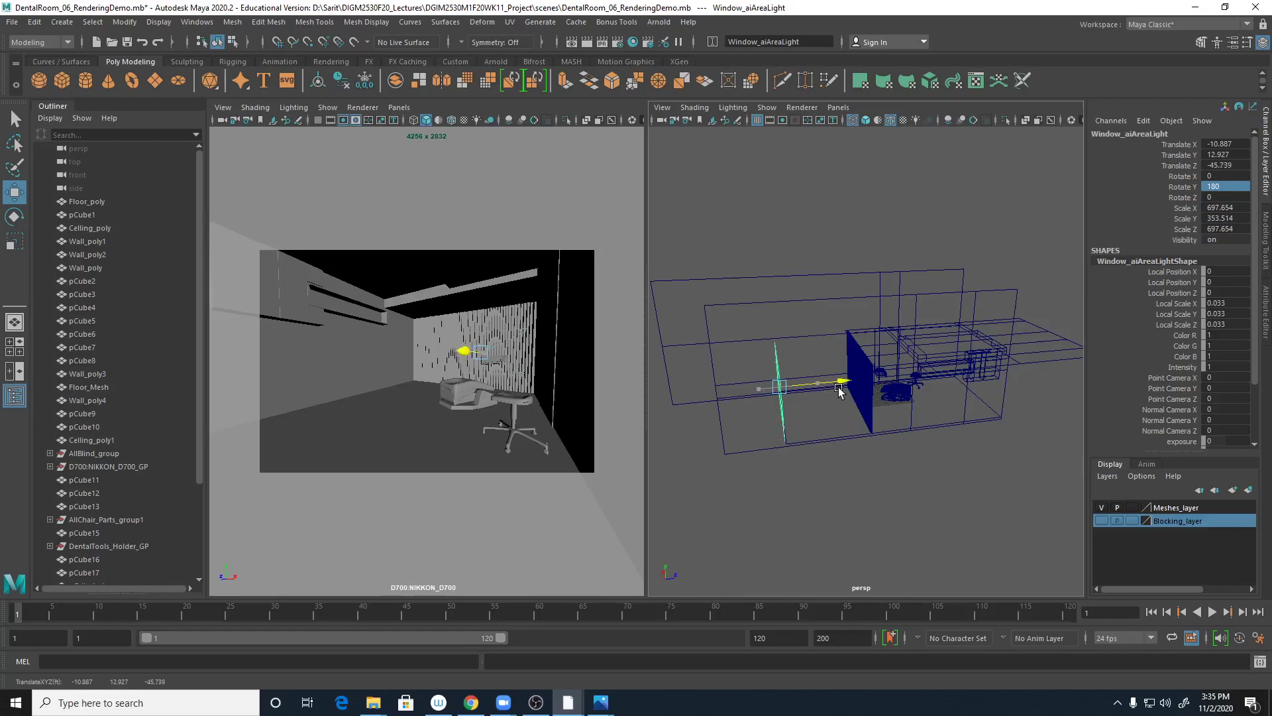
pyautogui.keyDown('alt'); pyautogui.moveTo(846, 460); pyautogui.dragTo(799, 427); pyautogui.keyUp('alt')
pyautogui.moveTo(829, 379); pyautogui.dragTo(839, 387)
pyautogui.keyDown('alt'); pyautogui.moveTo(839, 387); pyautogui.dragTo(833, 495); pyautogui.keyUp('alt')
pyautogui.keyDown('alt'); pyautogui.moveTo(821, 383); pyautogui.dragTo(730, 418); pyautogui.keyUp('alt')
pyautogui.keyDown('alt'); pyautogui.moveTo(730, 418); pyautogui.dragTo(903, 442, button='right'); pyautogui.keyUp('alt')
pyautogui.keyDown('alt'); pyautogui.moveTo(903, 442); pyautogui.dragTo(667, 458); pyautogui.keyUp('alt')
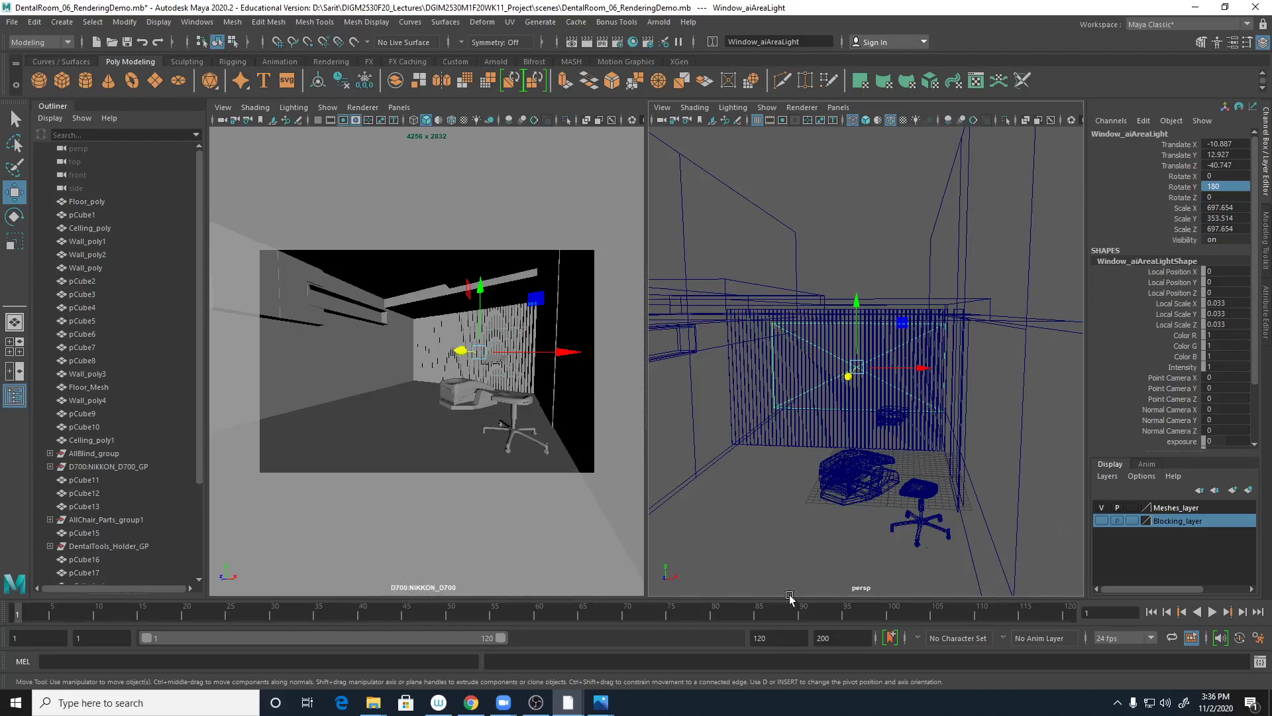
# Step: Open the Arnold RenderView, then resize and reposition its window so the perspective view remains partly visible
pyautogui.click(661, 23)
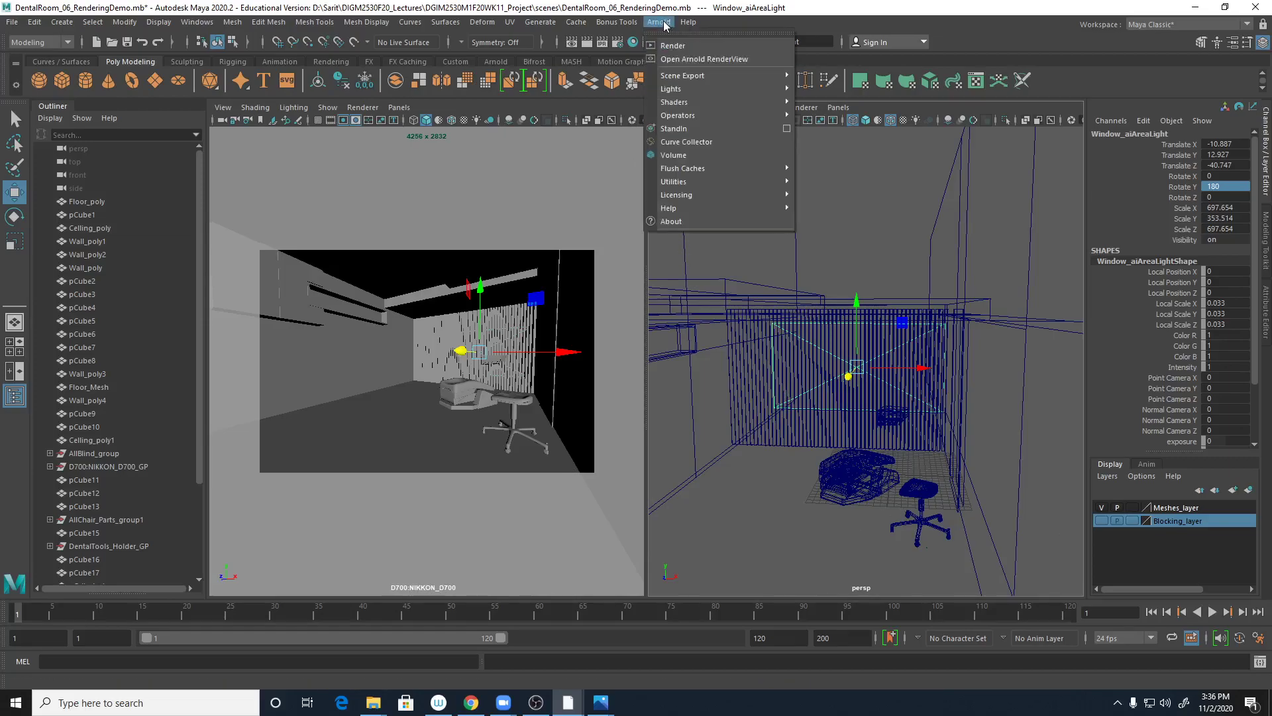
pyautogui.click(664, 62)
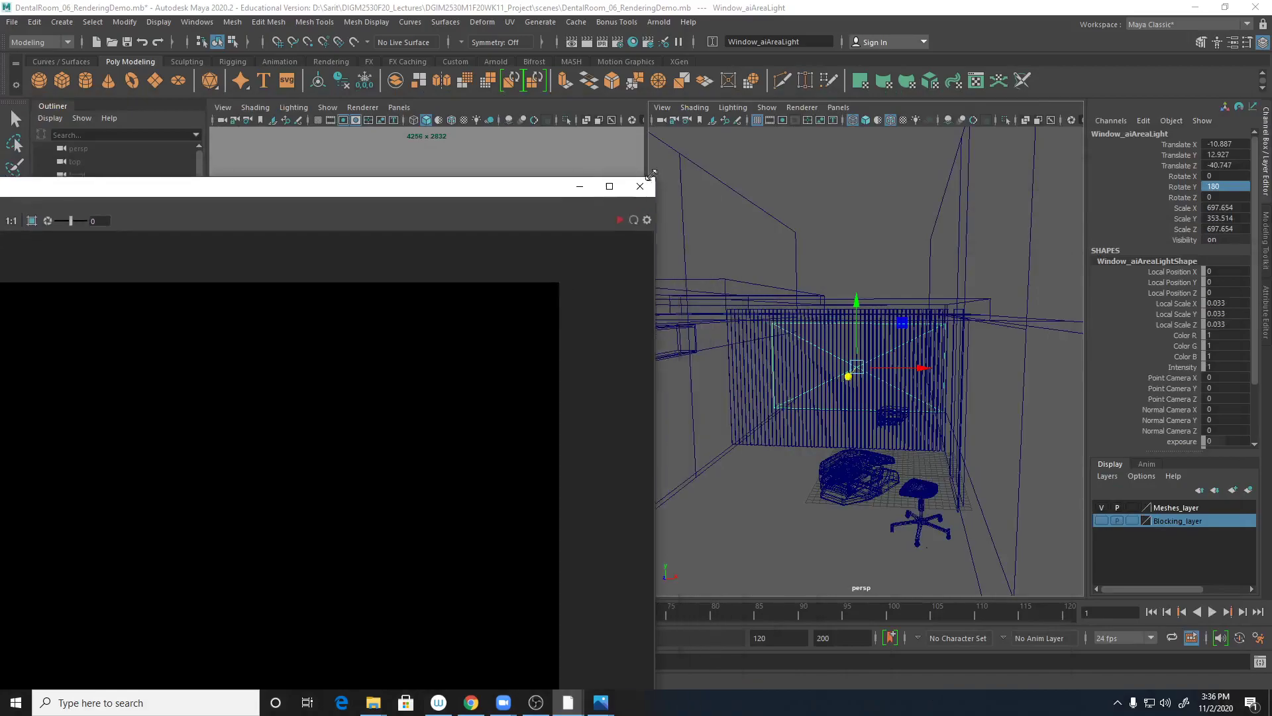
pyautogui.moveTo(653, 175); pyautogui.dragTo(577, 241)
pyautogui.moveTo(458, 259); pyautogui.dragTo(542, 117)
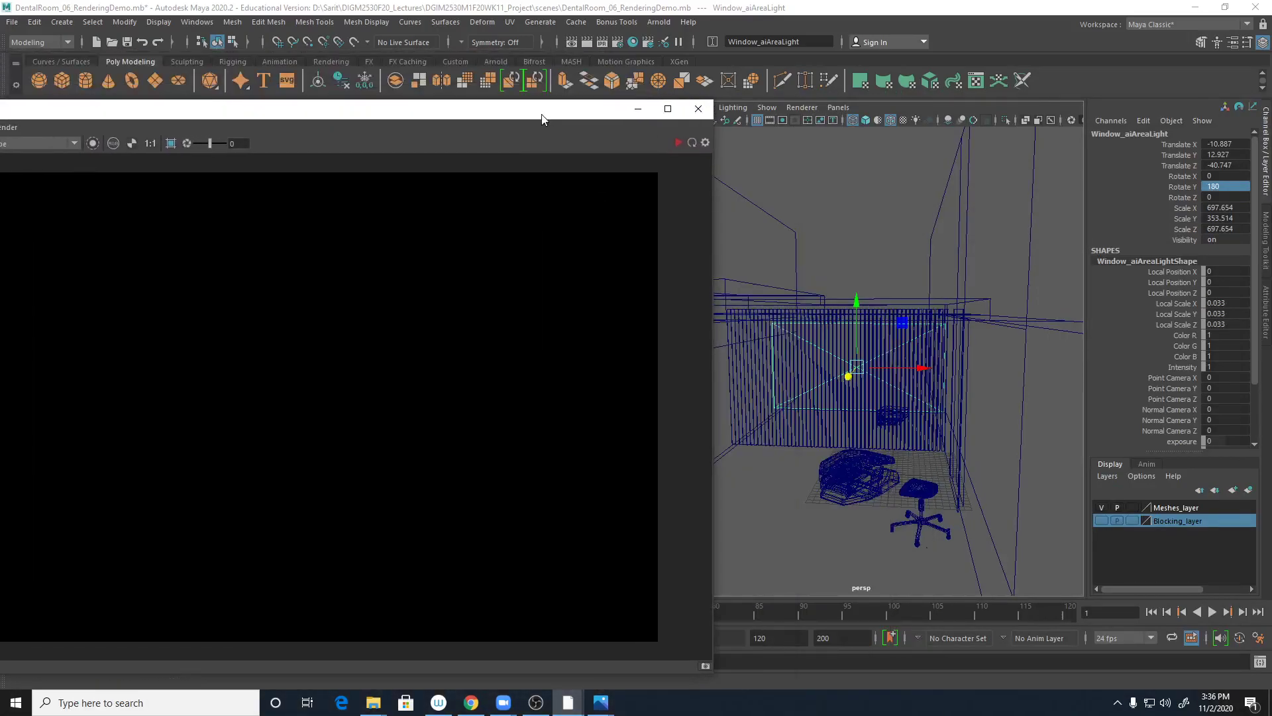
pyautogui.moveTo(711, 105); pyautogui.dragTo(651, 140)
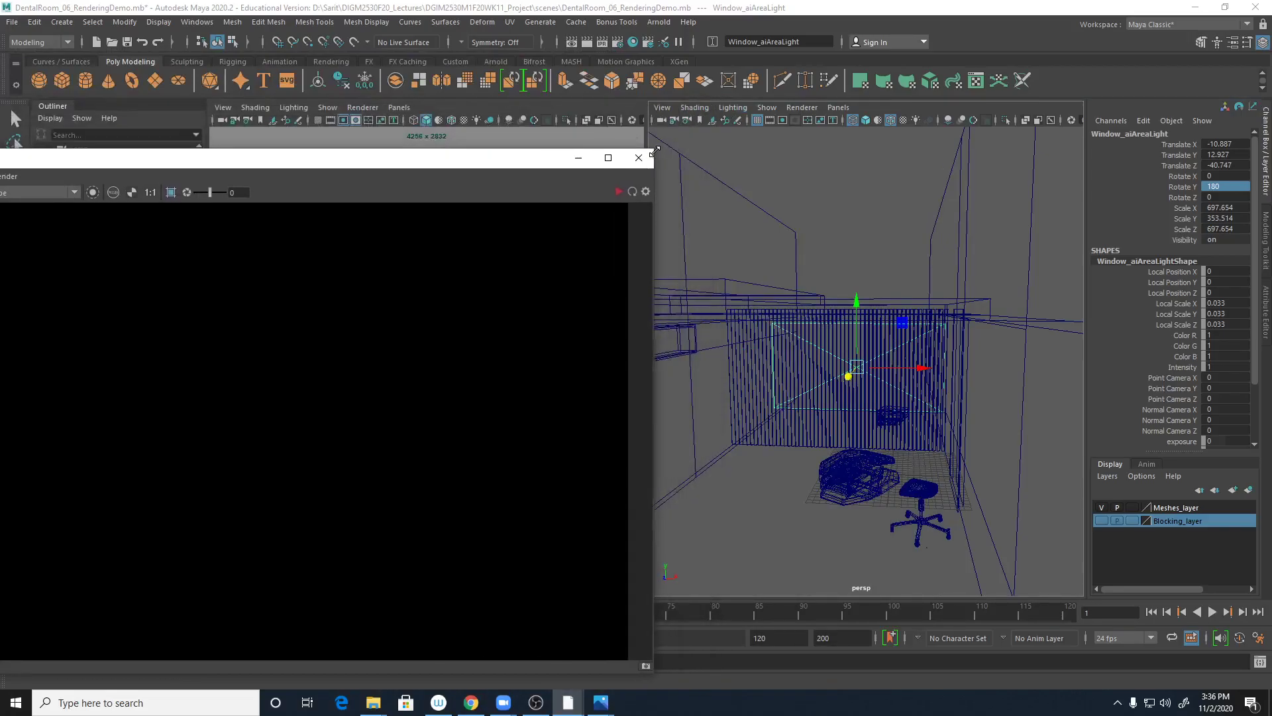
pyautogui.moveTo(497, 158); pyautogui.dragTo(610, 79)
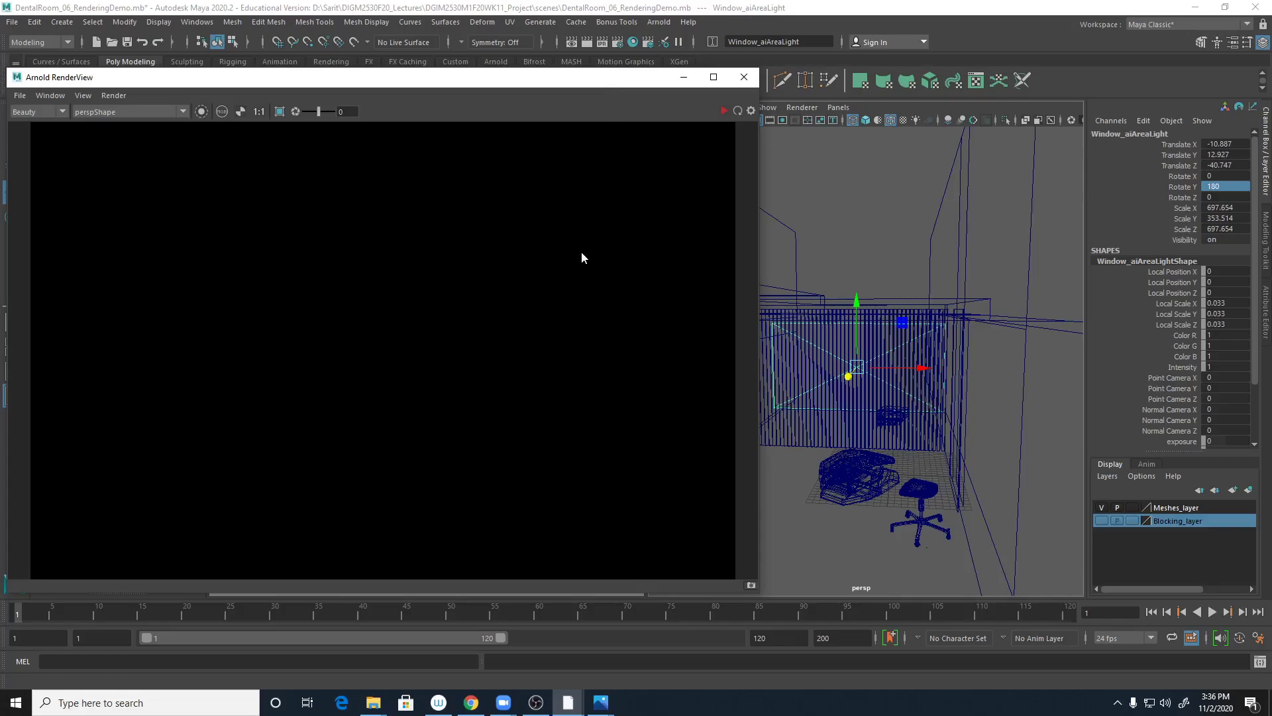
# Step: Set the RenderView test resolution to 25%
pyautogui.click(78, 96)
pyautogui.moveTo(113, 95)
pyautogui.click(167, 80)
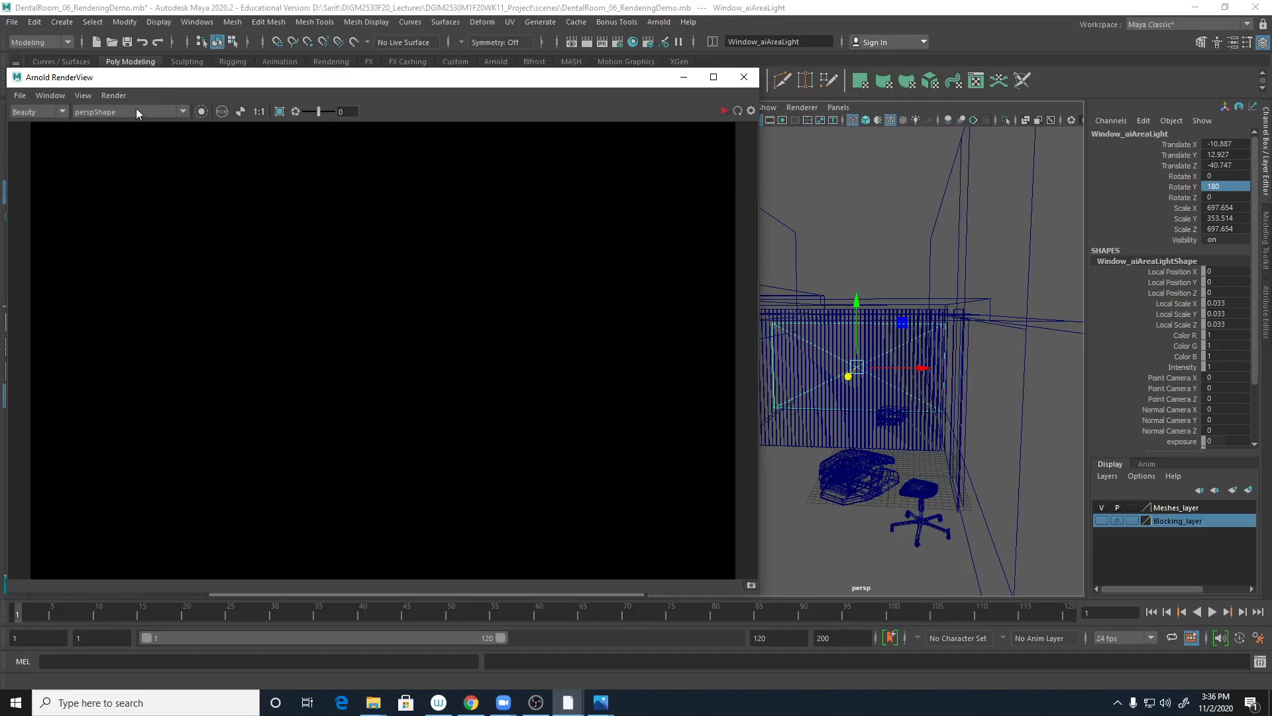
pyautogui.click(84, 96)
pyautogui.moveTo(110, 224)
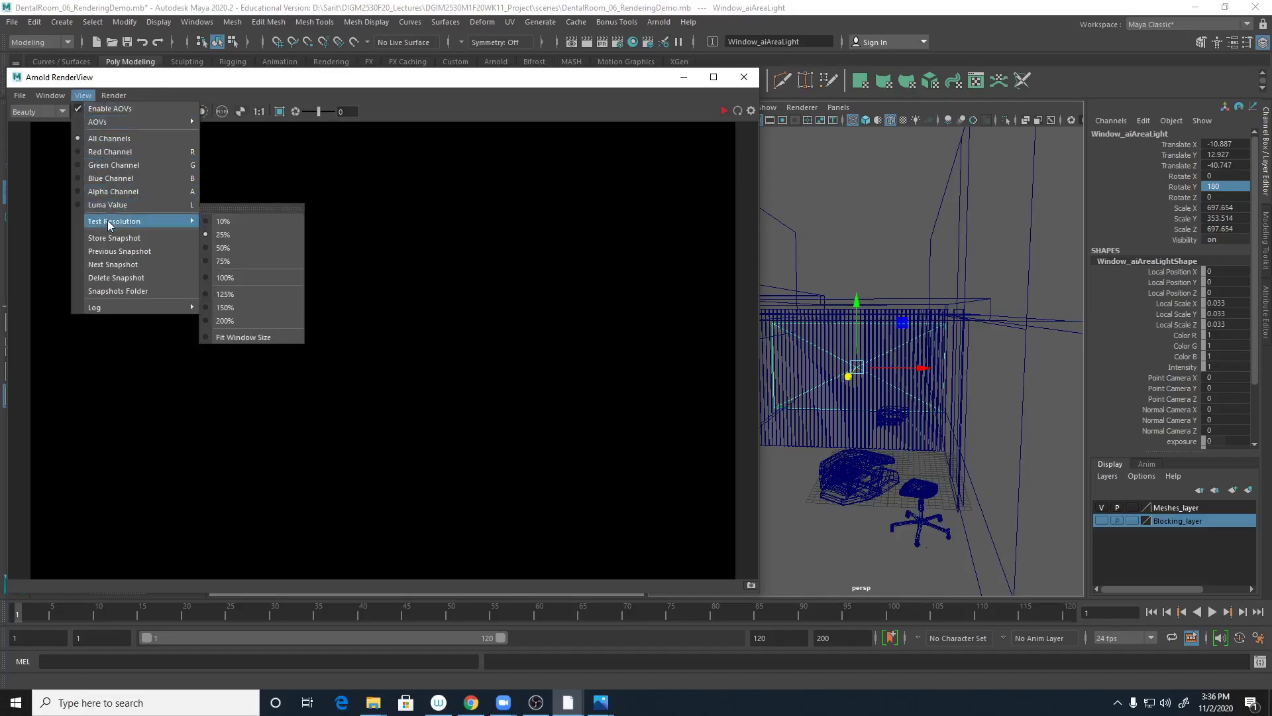
pyautogui.click(247, 233)
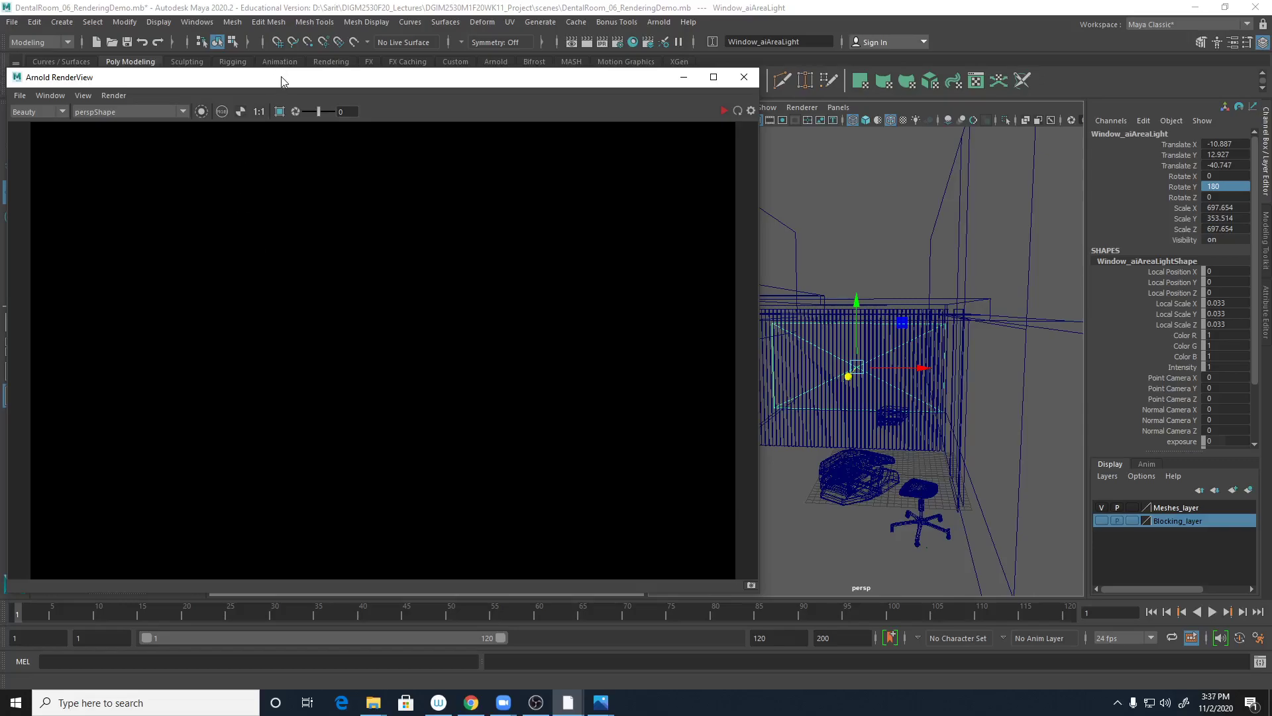
# Step: Choose D700:NIKKON_DShape700 as the RenderView camera and run an IPR render
pyautogui.moveTo(281, 81); pyautogui.dragTo(273, 87)
pyautogui.click(149, 115)
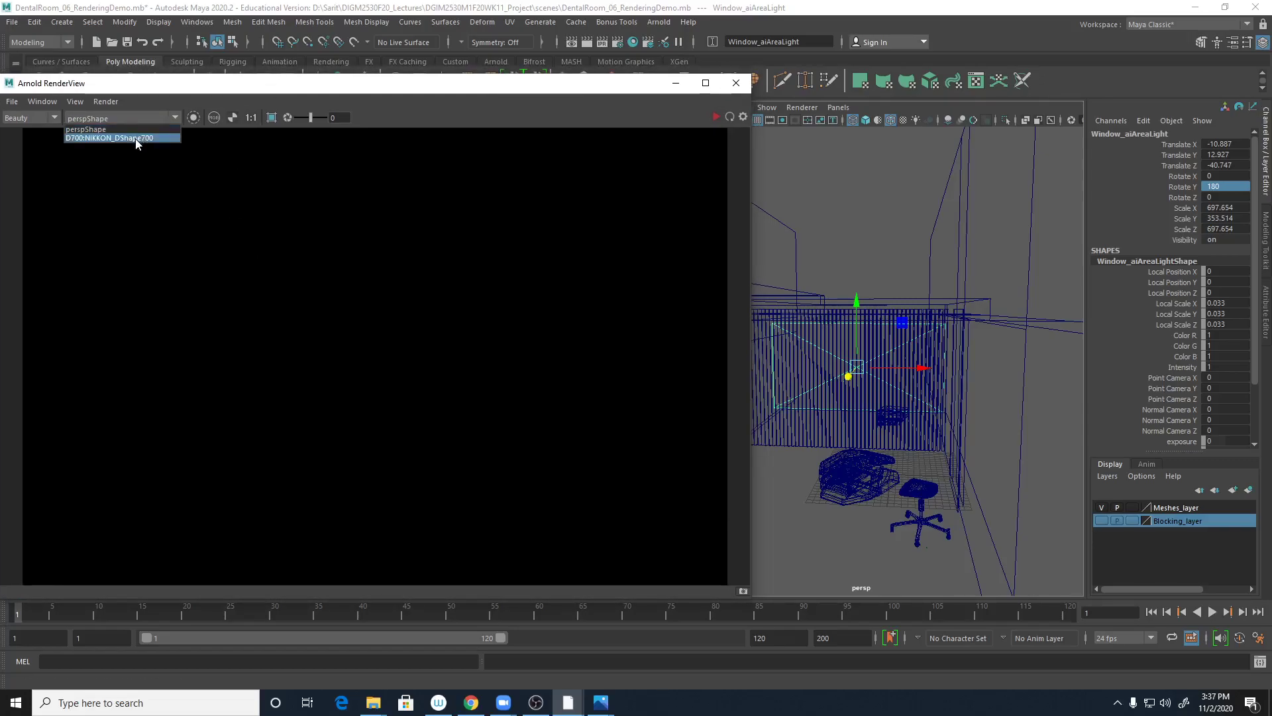
pyautogui.click(137, 137)
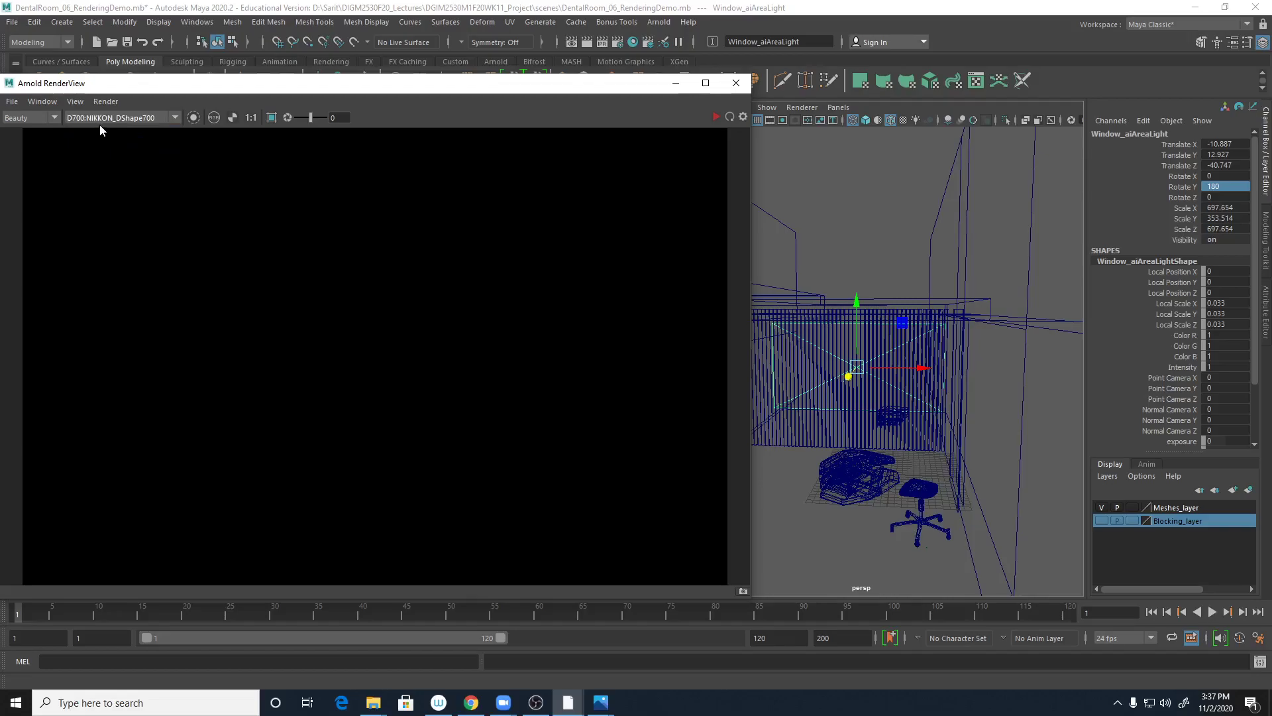
pyautogui.click(716, 118)
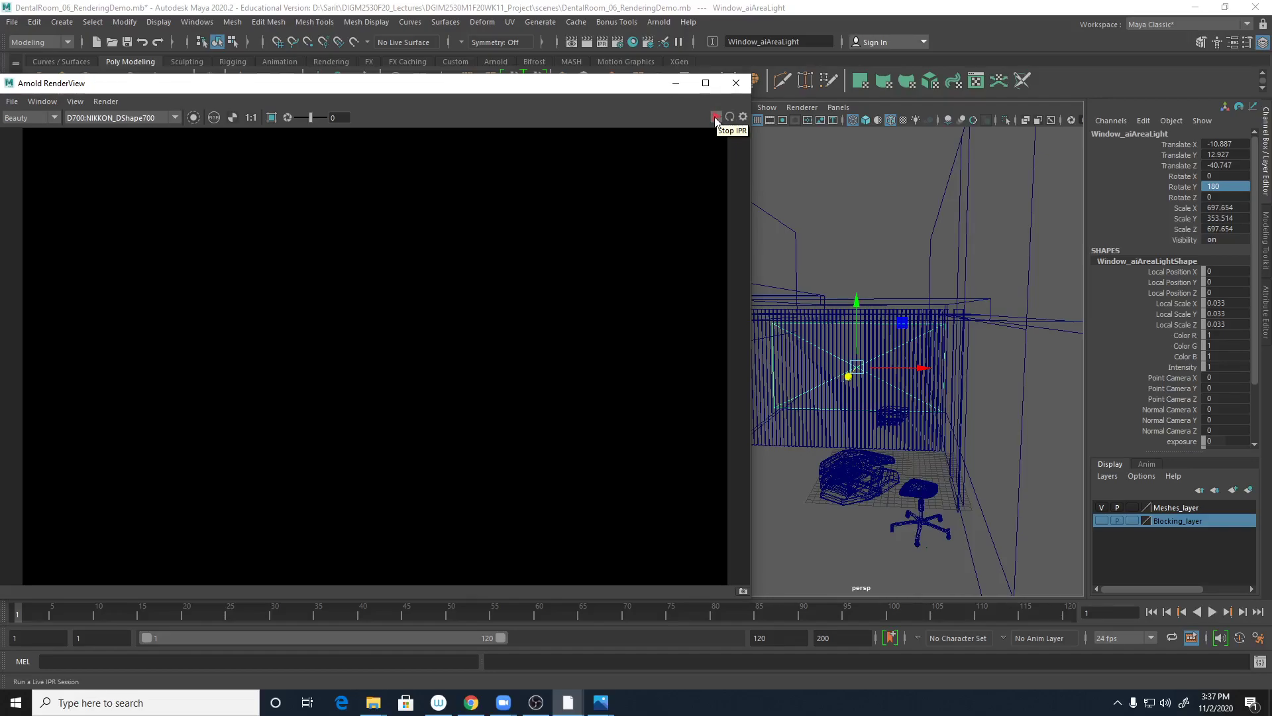
pyautogui.click(715, 119)
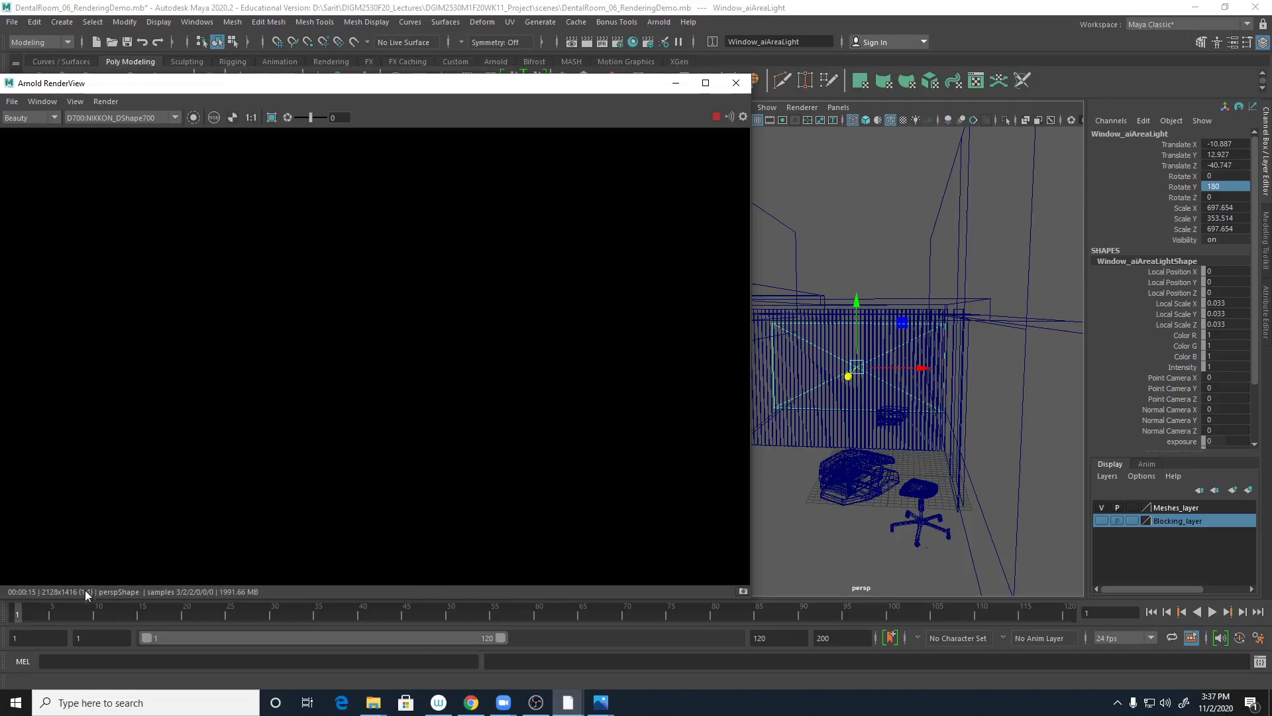
pyautogui.click(77, 102)
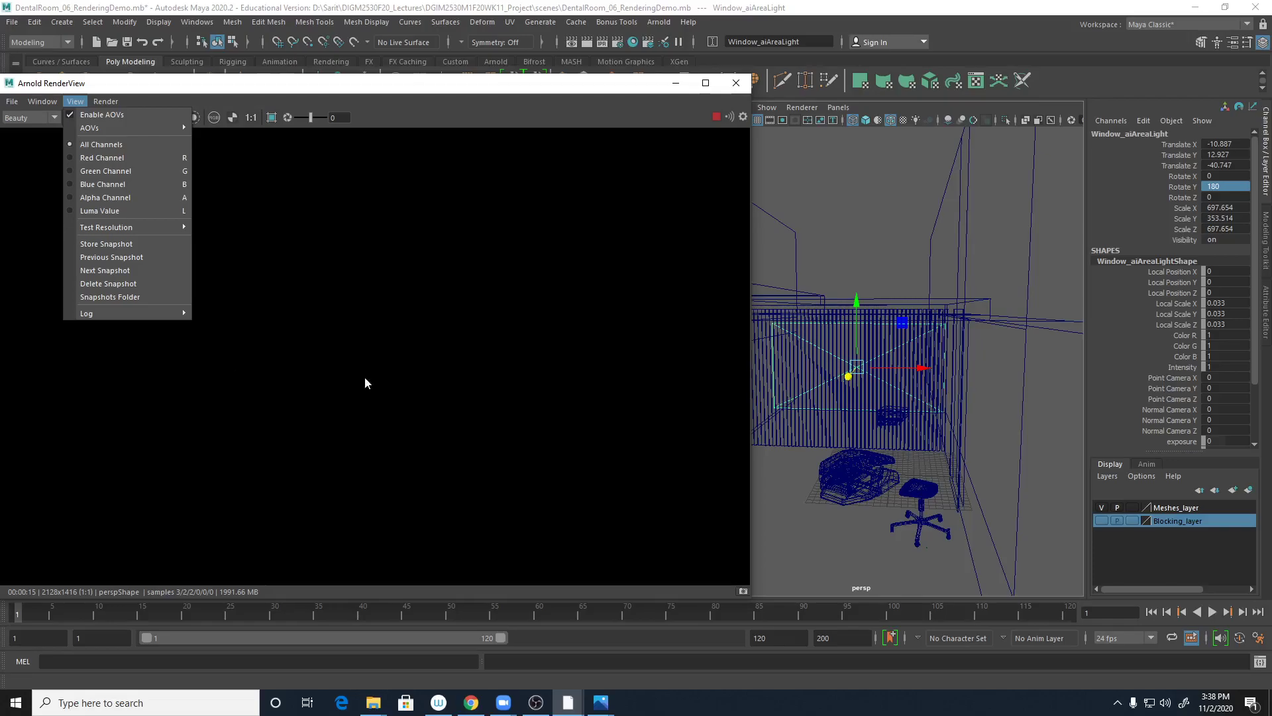
pyautogui.click(393, 406)
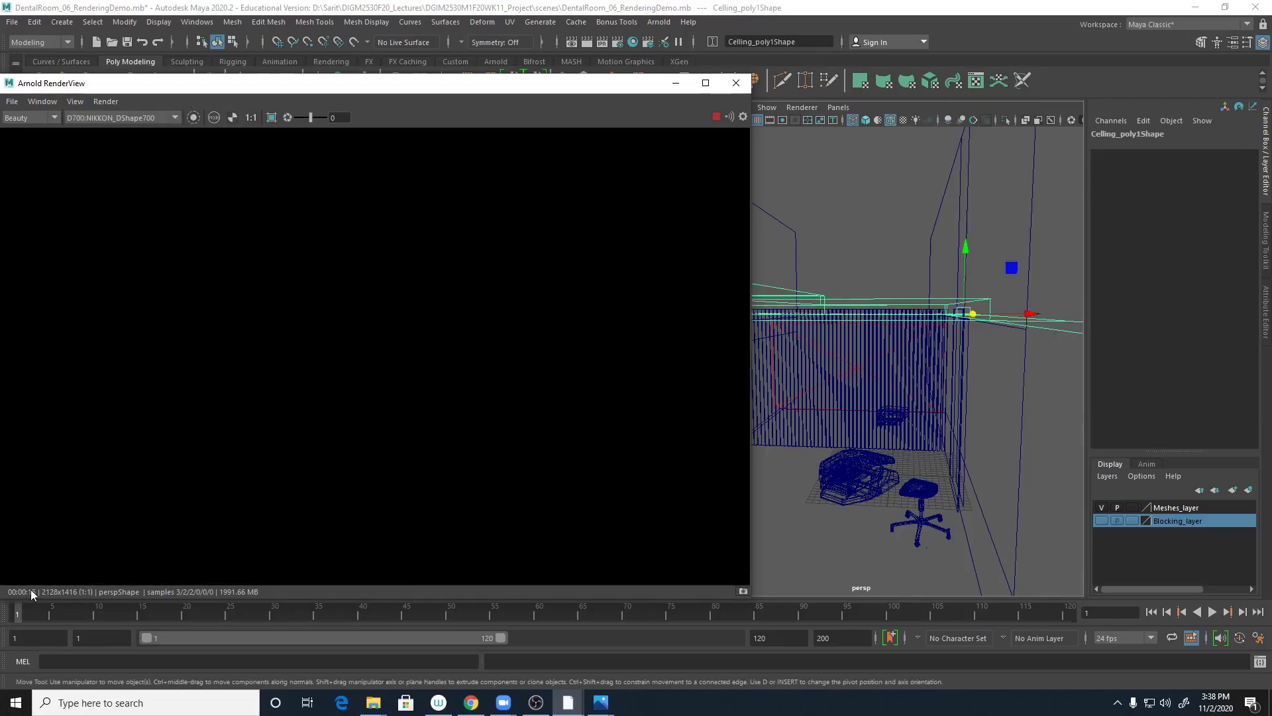
# Step: Stop the IPR render and reselect the window area light in the perspective view, with the RenderView window moved aside
pyautogui.moveTo(503, 91); pyautogui.dragTo(371, 421)
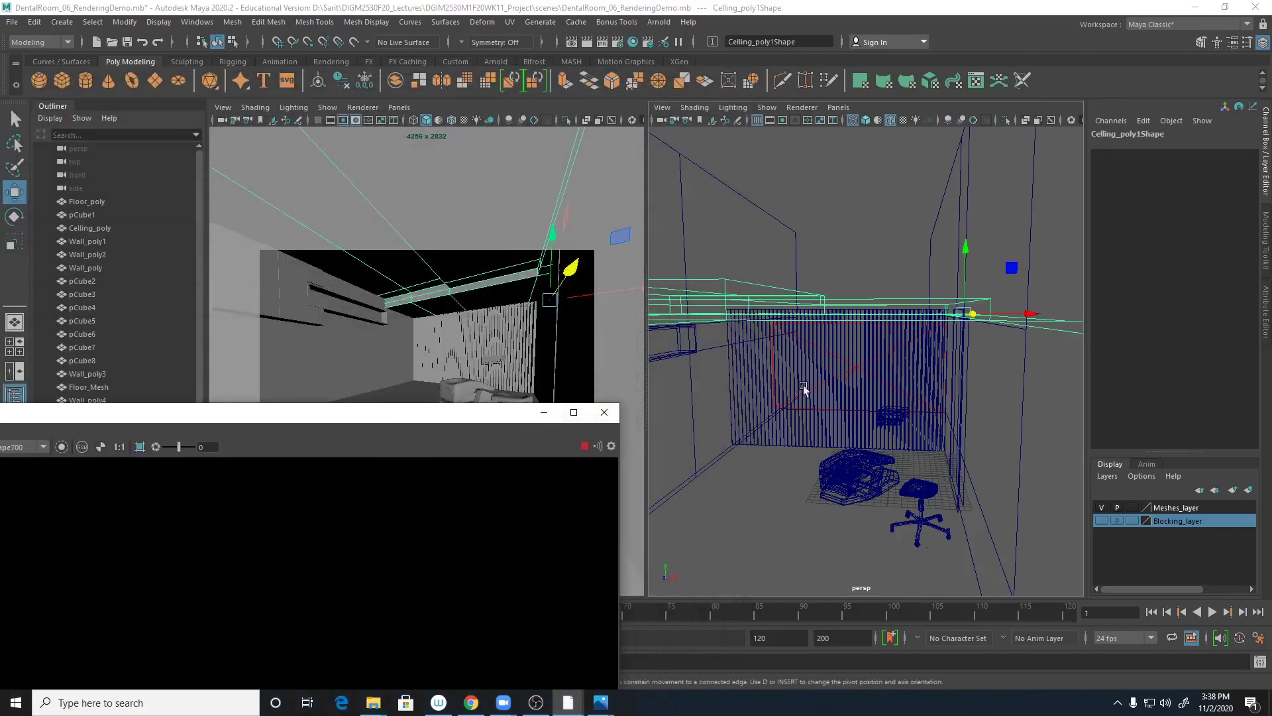
pyautogui.click(861, 369)
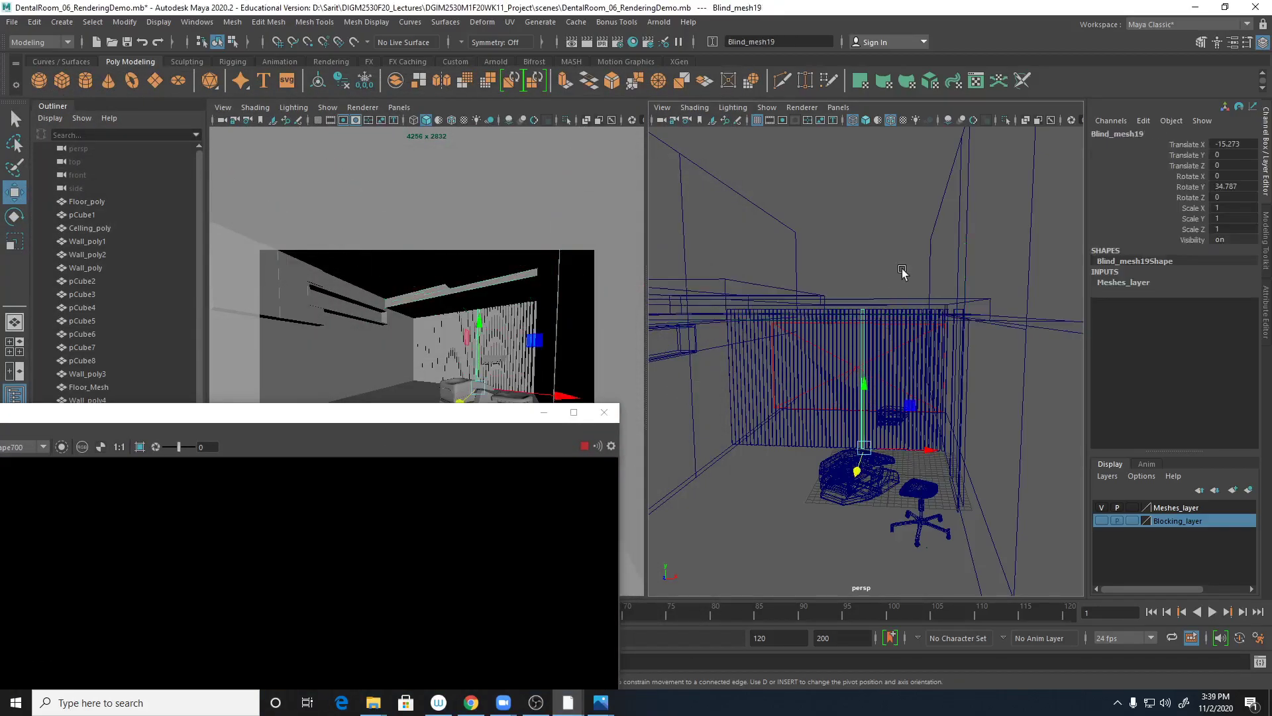
pyautogui.keyDown('alt'); pyautogui.moveTo(903, 279); pyautogui.dragTo(885, 295); pyautogui.keyUp('alt')
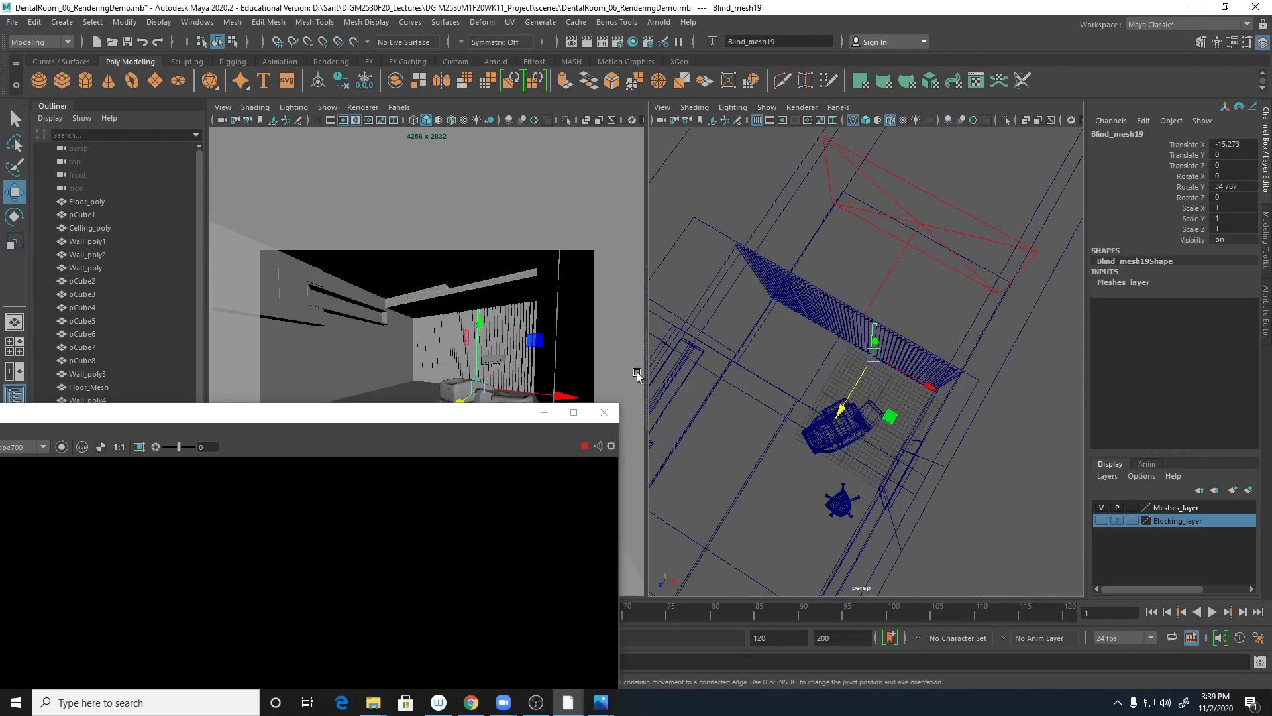
pyautogui.click(579, 424)
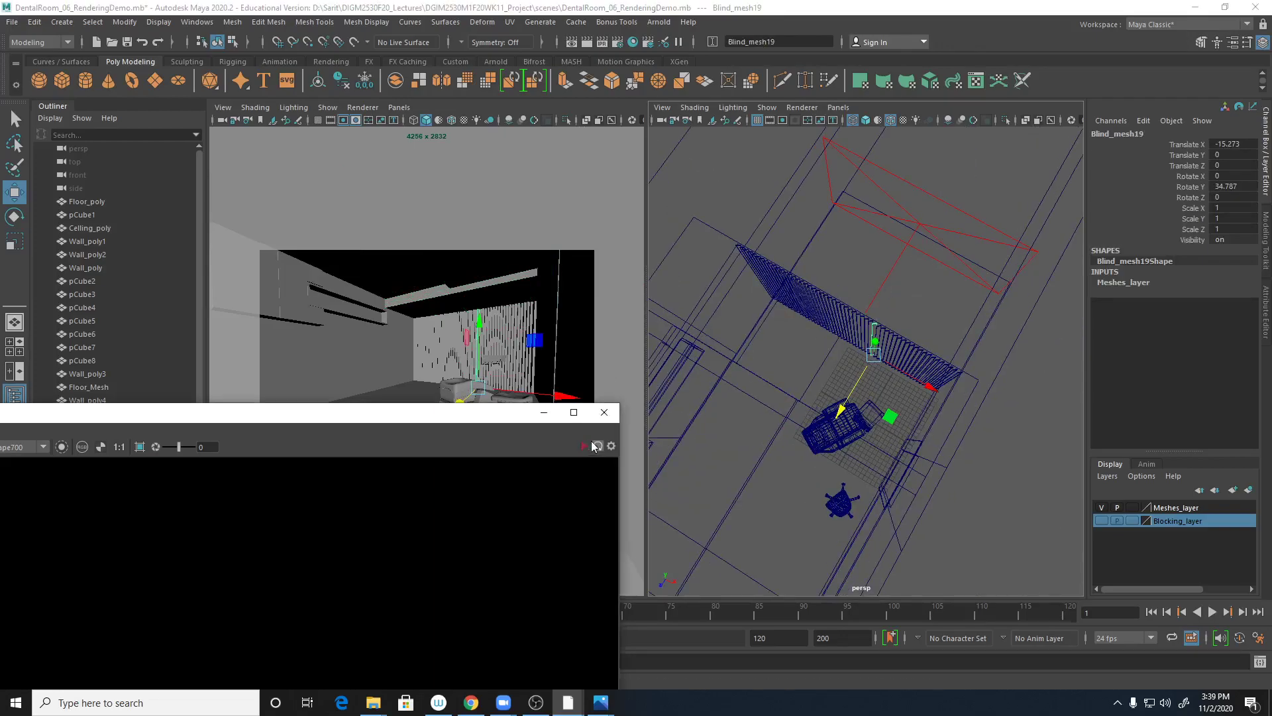
pyautogui.moveTo(404, 416); pyautogui.dragTo(434, 234)
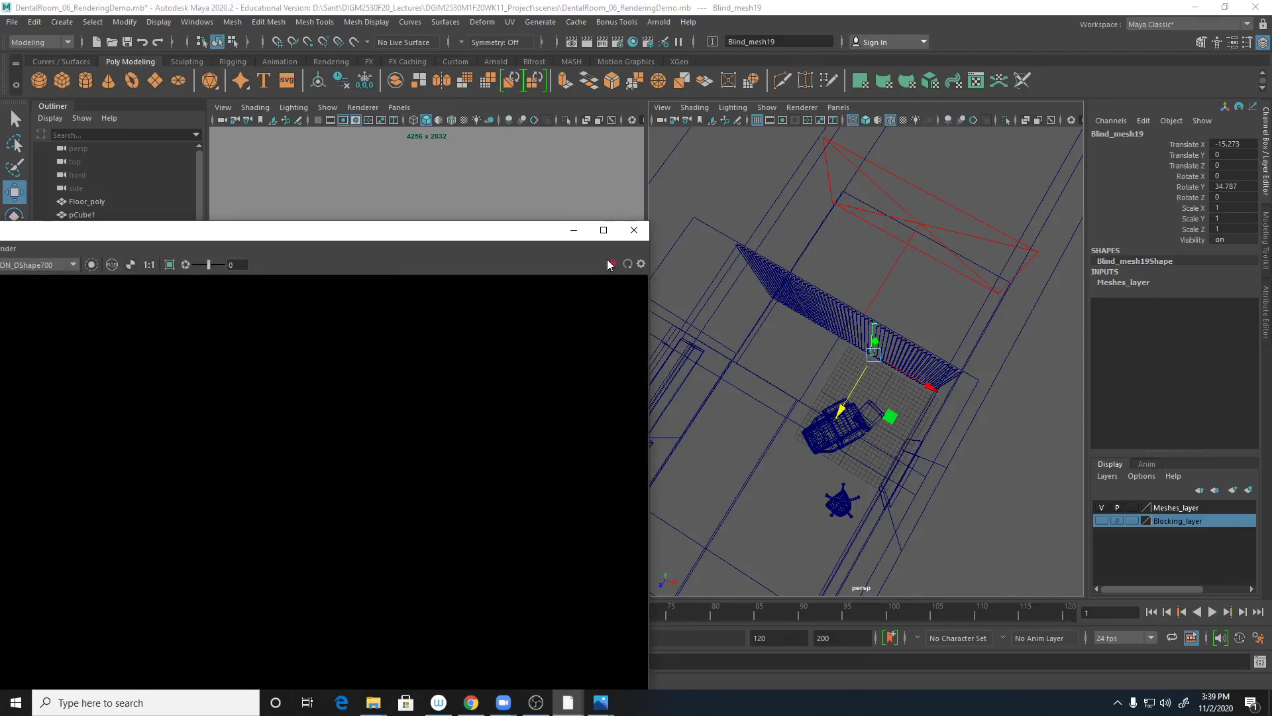
pyautogui.click(921, 189)
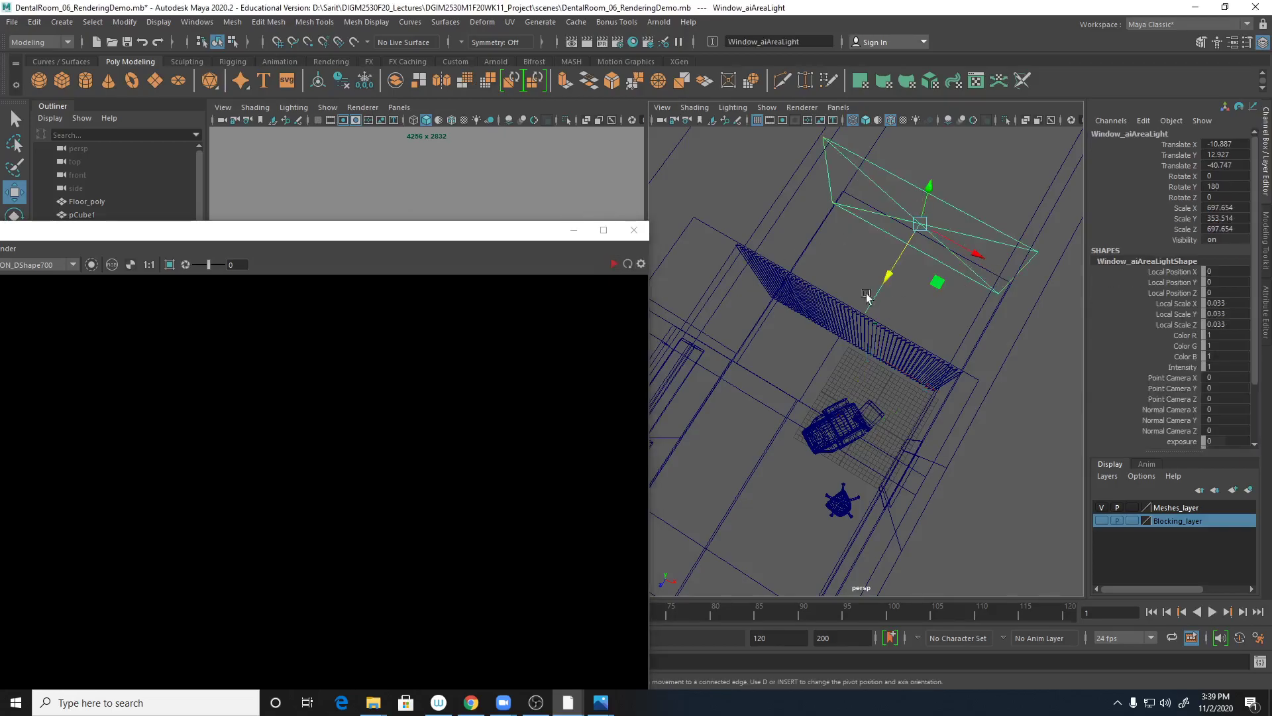
pyautogui.moveTo(486, 231); pyautogui.dragTo(607, 126)
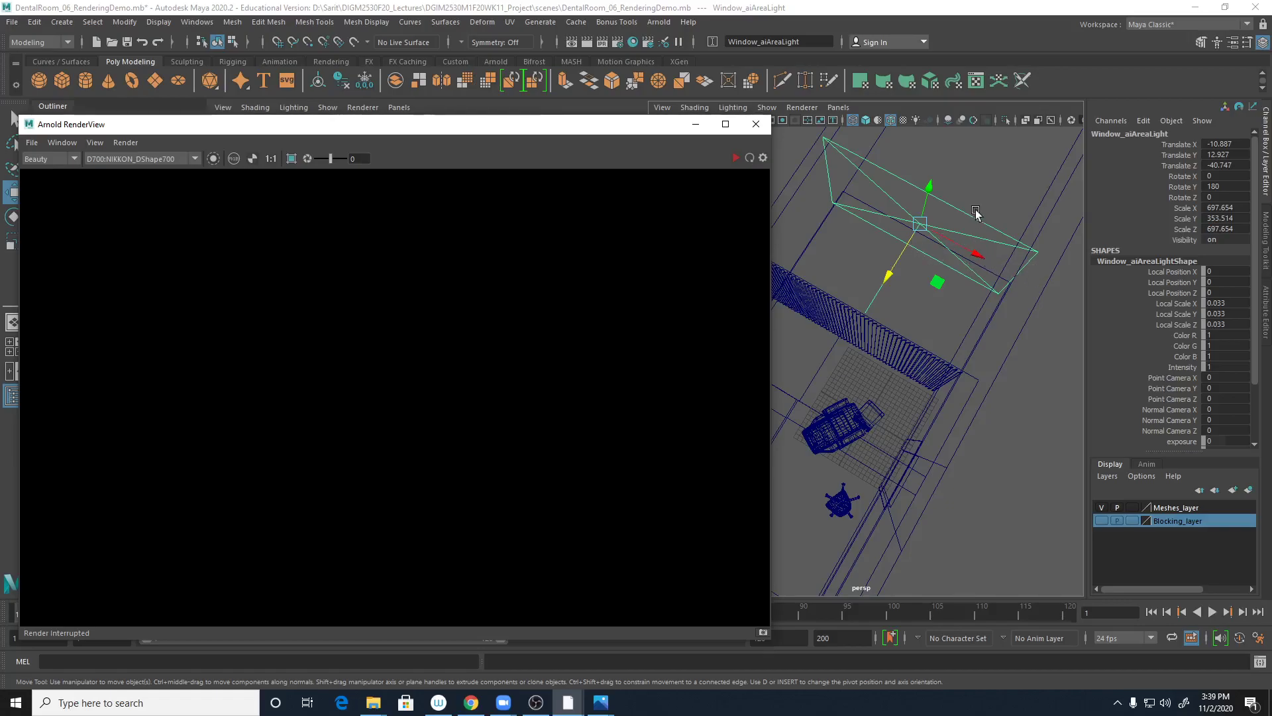
# Step: Set the window area light's exposure to 10 and restart the IPR render
pyautogui.click(1234, 43)
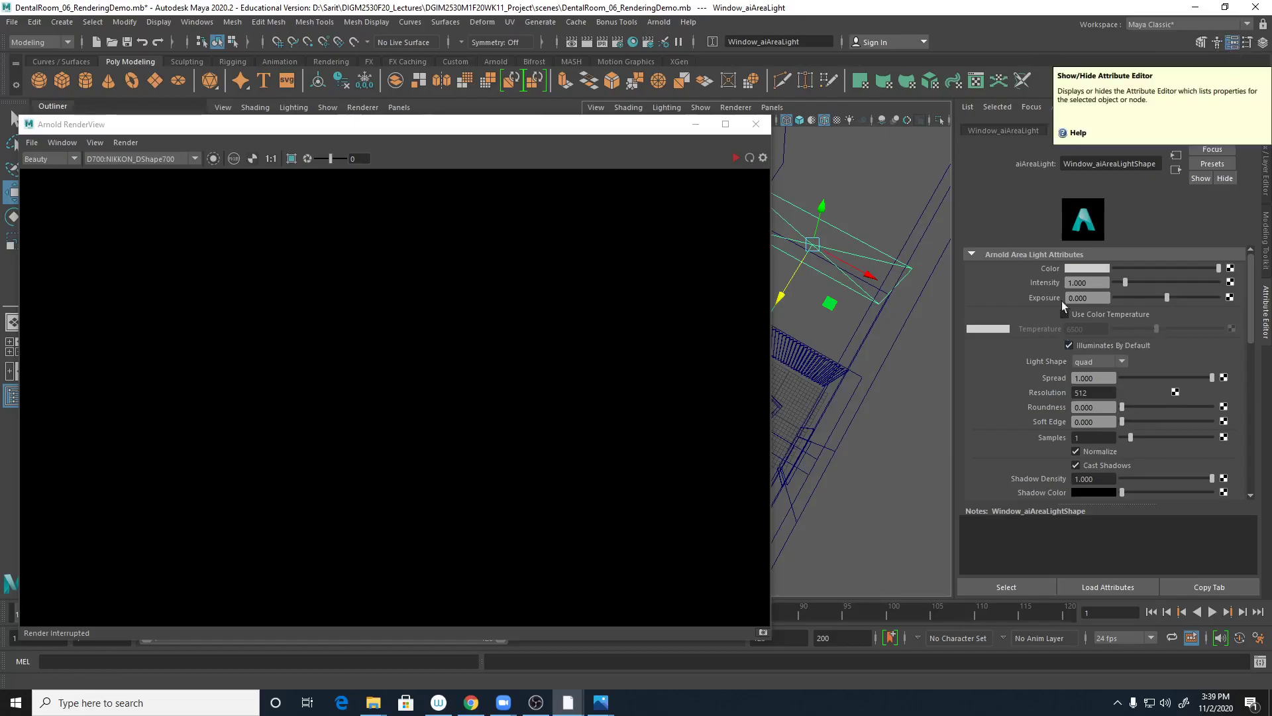
pyautogui.click(1087, 297)
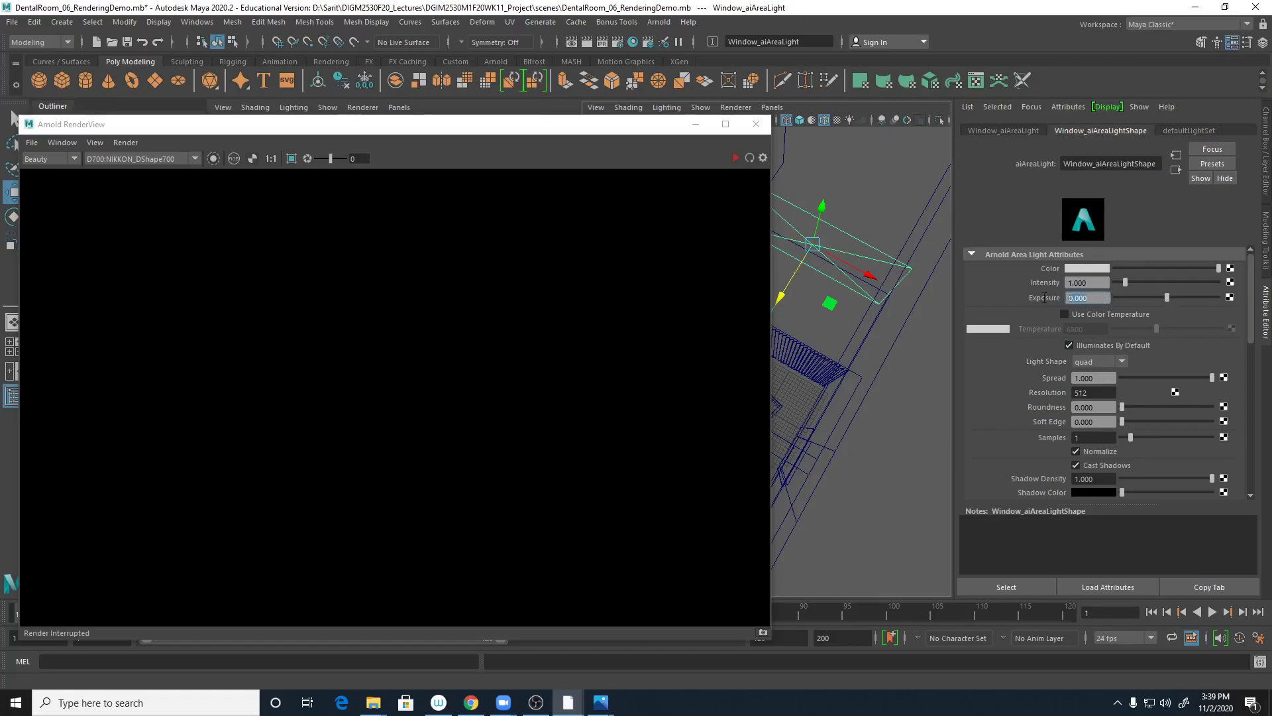
pyautogui.moveTo(583, 126); pyautogui.dragTo(662, 87)
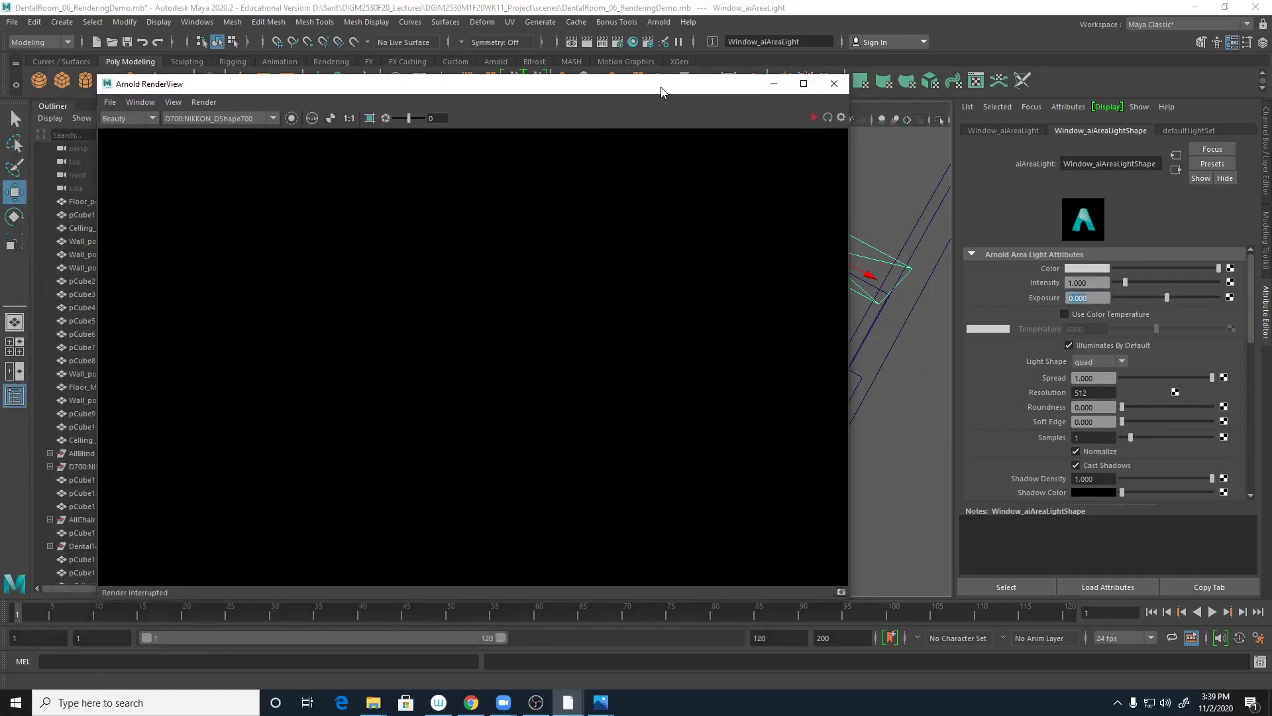
pyautogui.click(1093, 300)
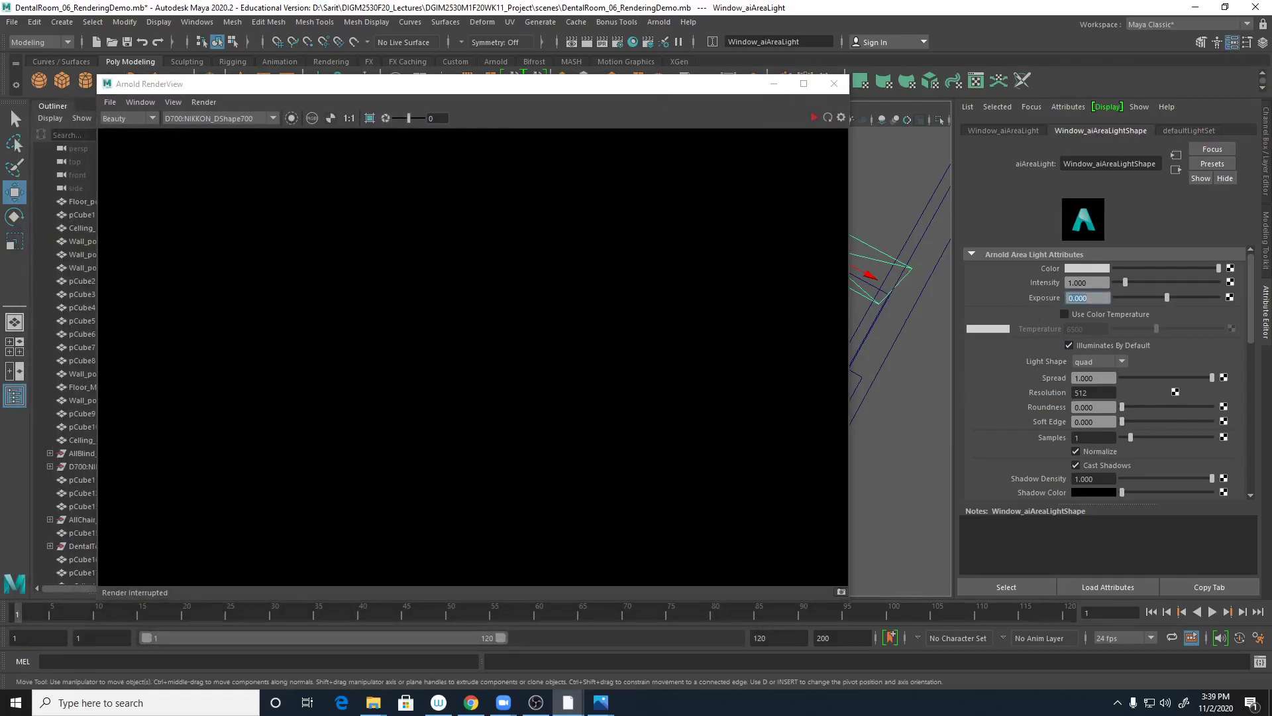
pyautogui.write('10')
pyautogui.press('Return')
pyautogui.click(816, 119)
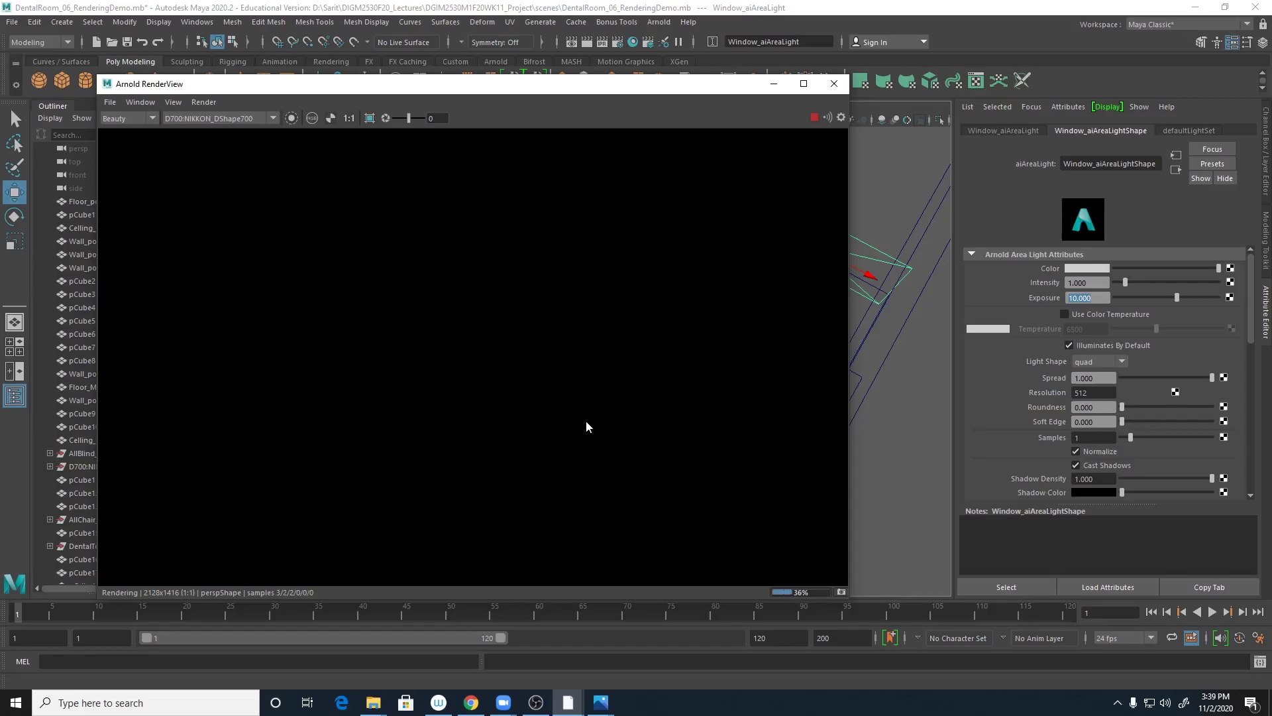
# Step: Stop the running IPR render, set the window area light's exposure to 30, and test it with a short IPR render
pyautogui.click(814, 118)
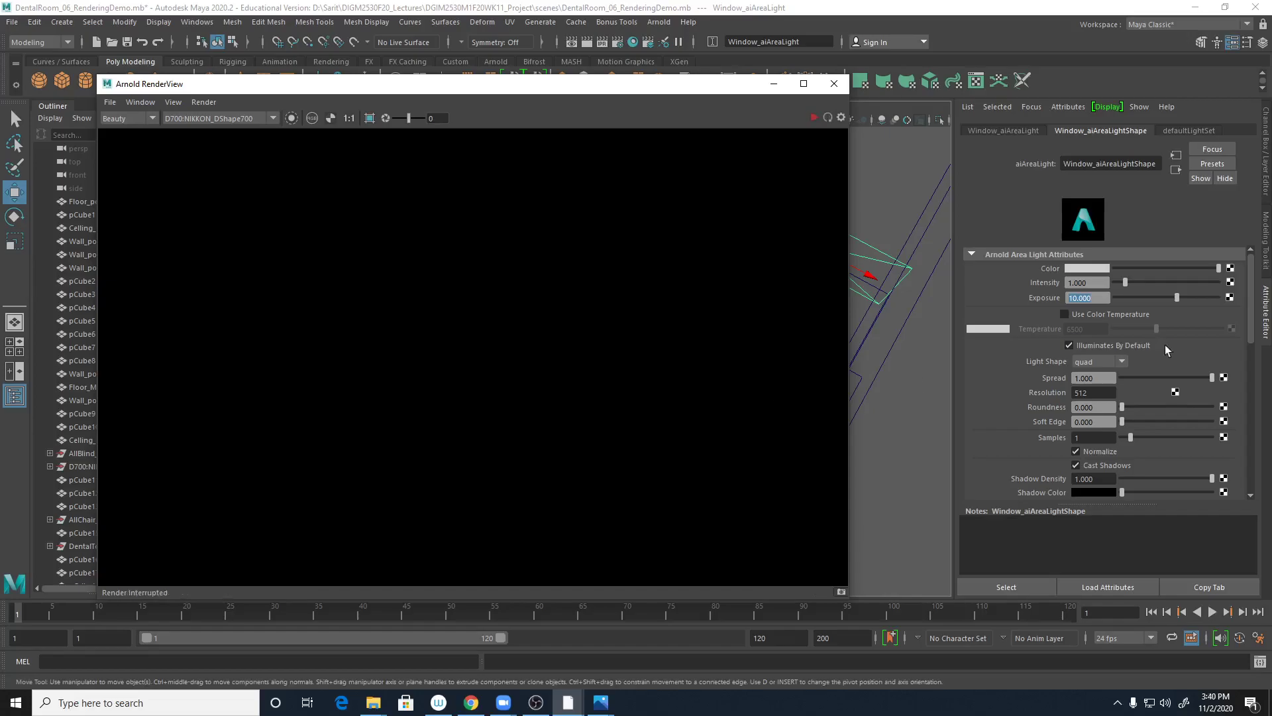
pyautogui.doubleClick(1087, 298)
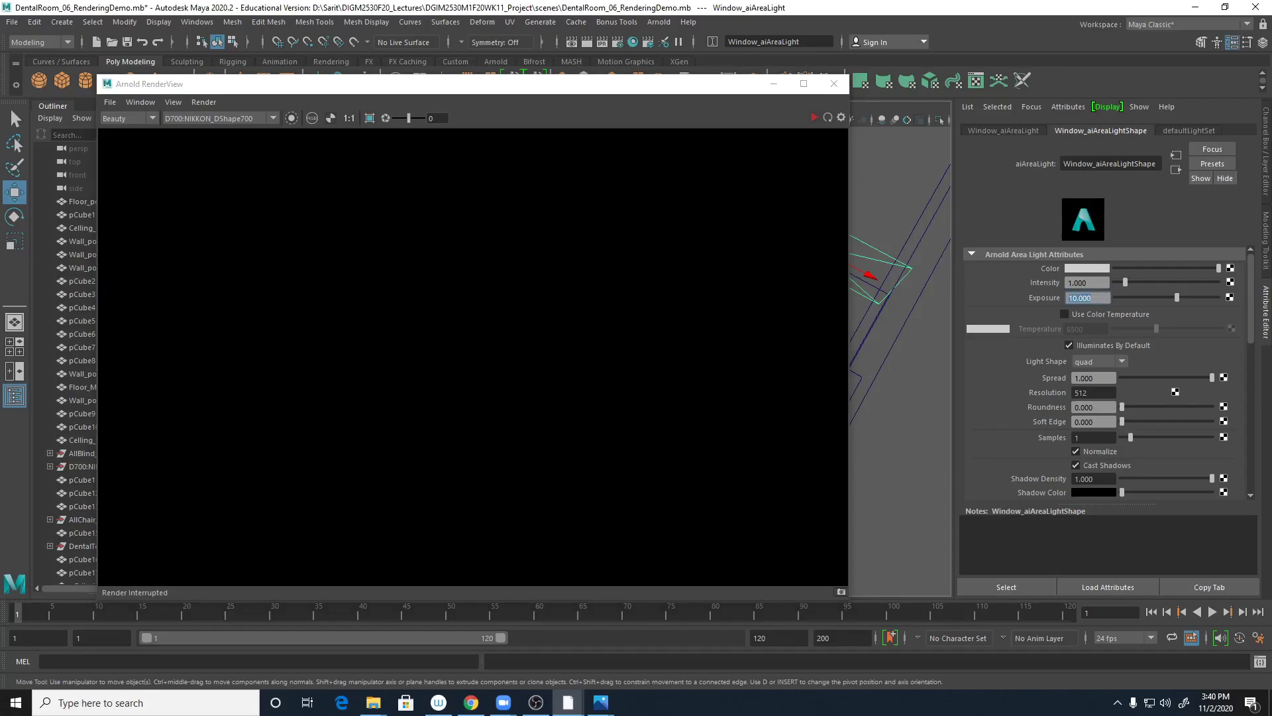
pyautogui.write('30')
pyautogui.press('Return')
pyautogui.click(814, 118)
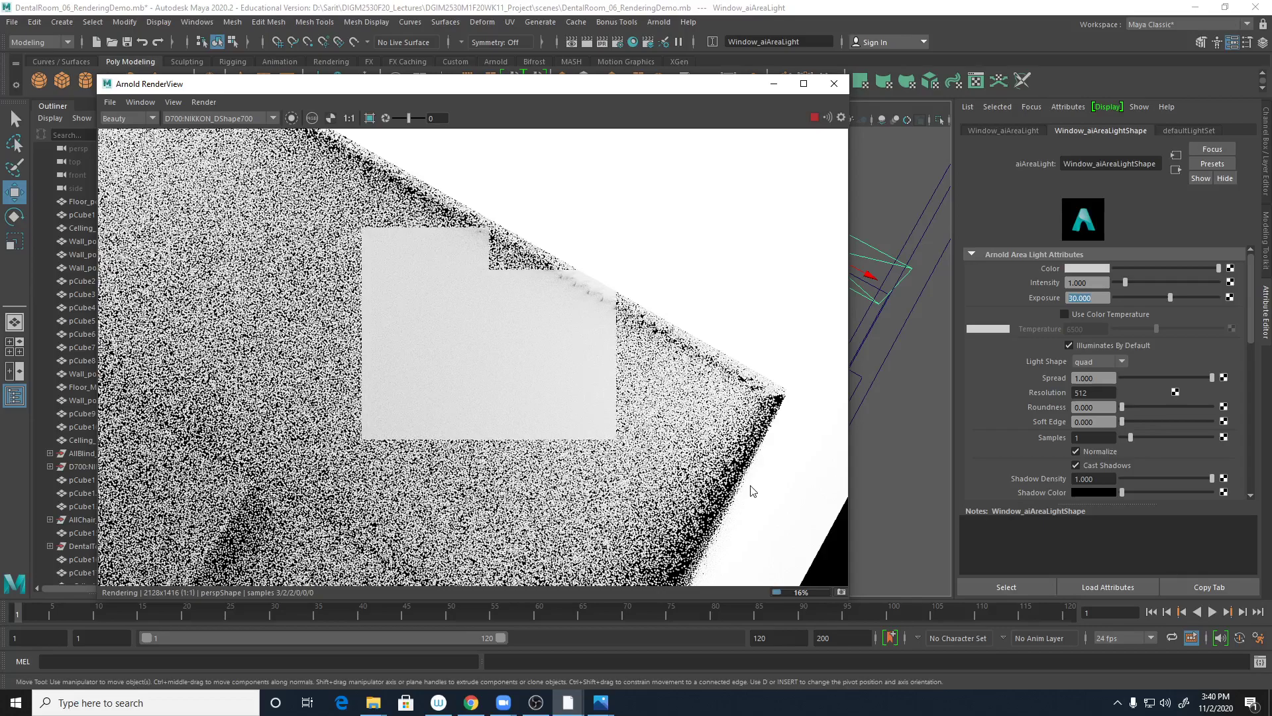
pyautogui.click(815, 118)
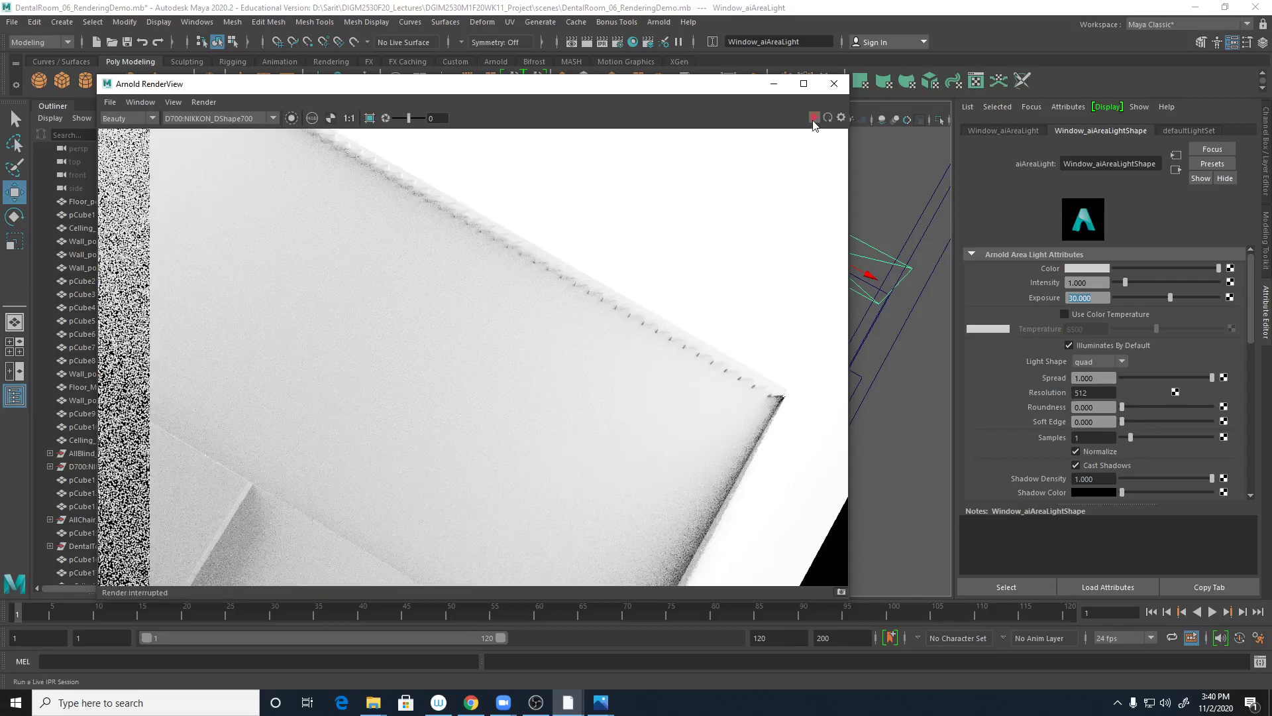
# Step: Reselect D700:NIKKON_DShape700 as the RenderView camera and run a brief IPR render through it
pyautogui.click(229, 118)
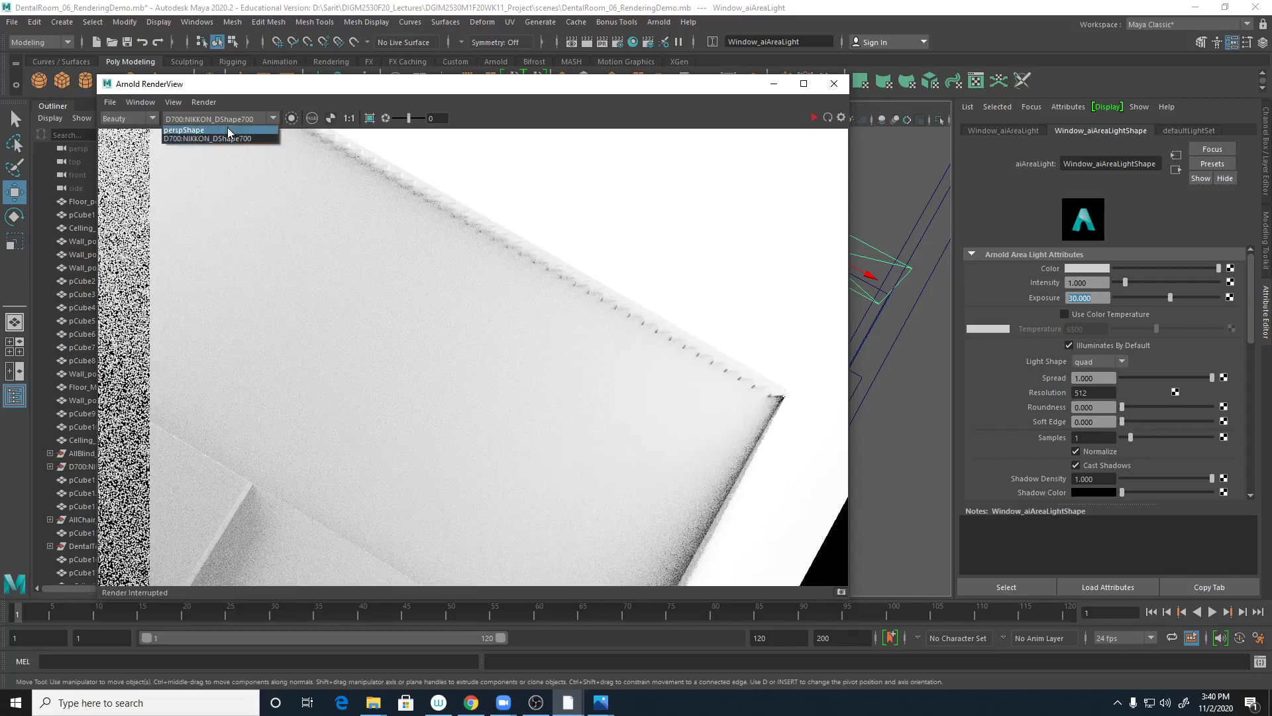
pyautogui.click(228, 130)
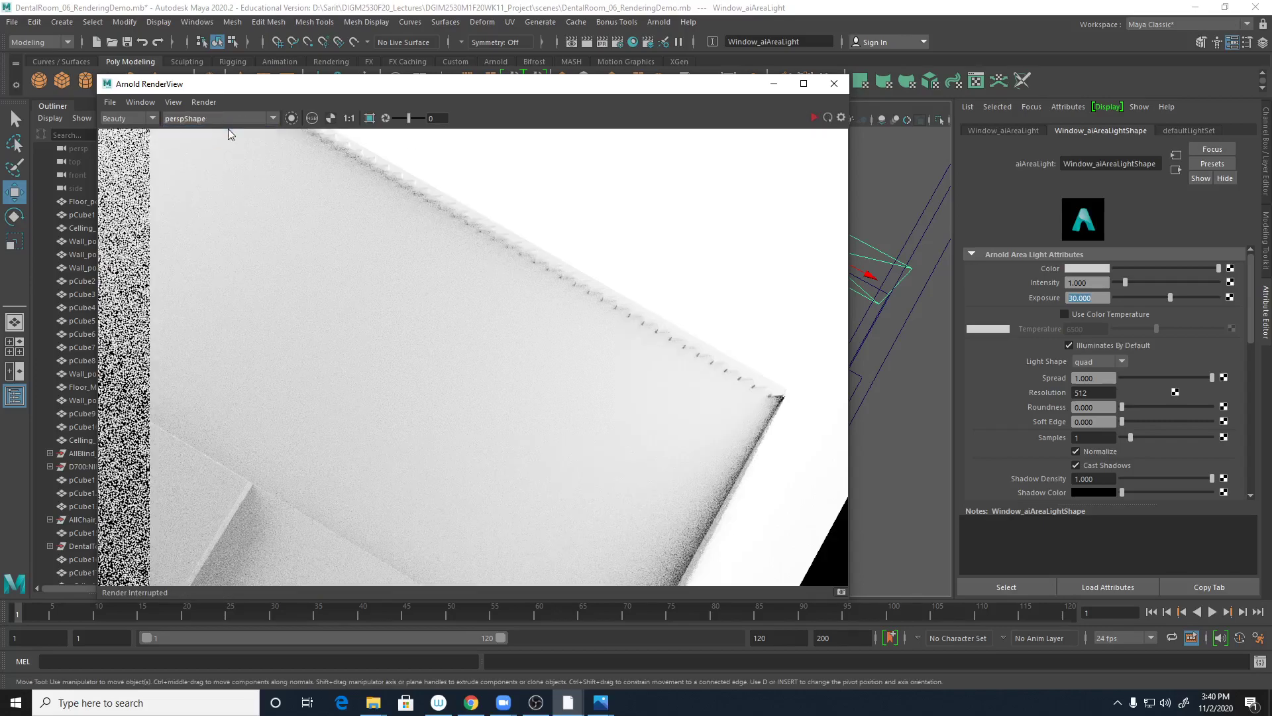
pyautogui.click(233, 117)
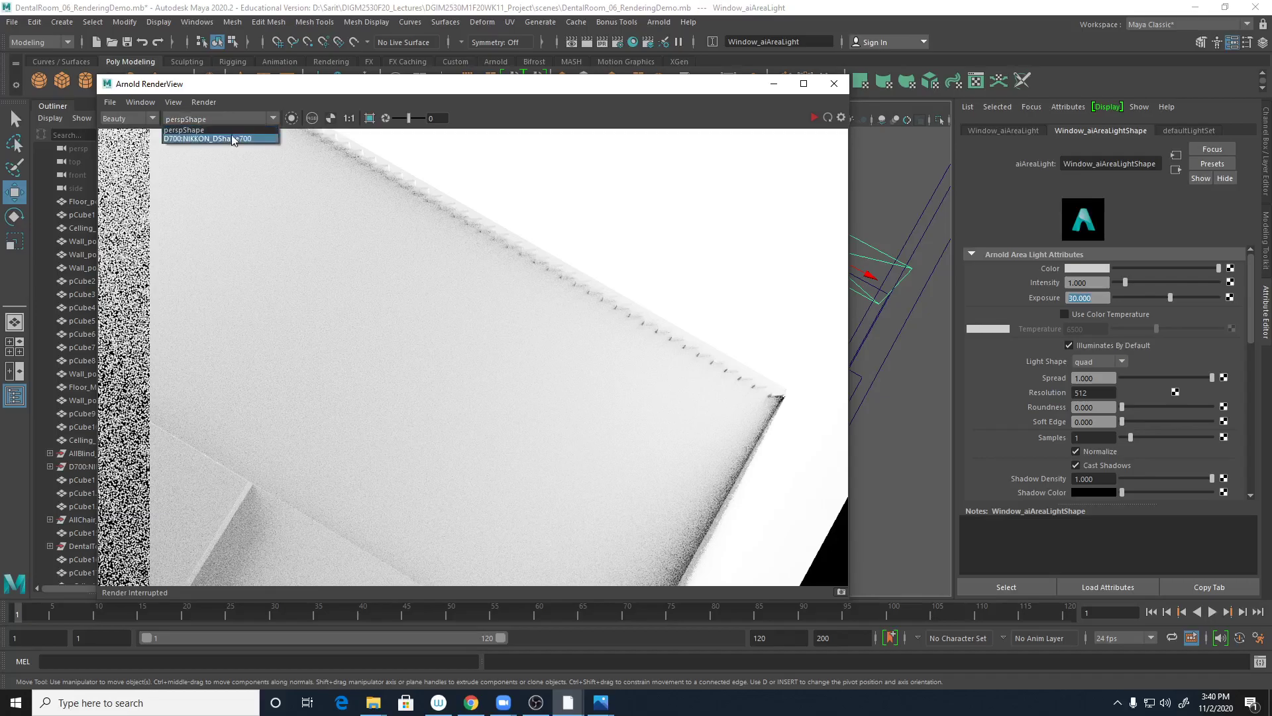
pyautogui.press('Escape')
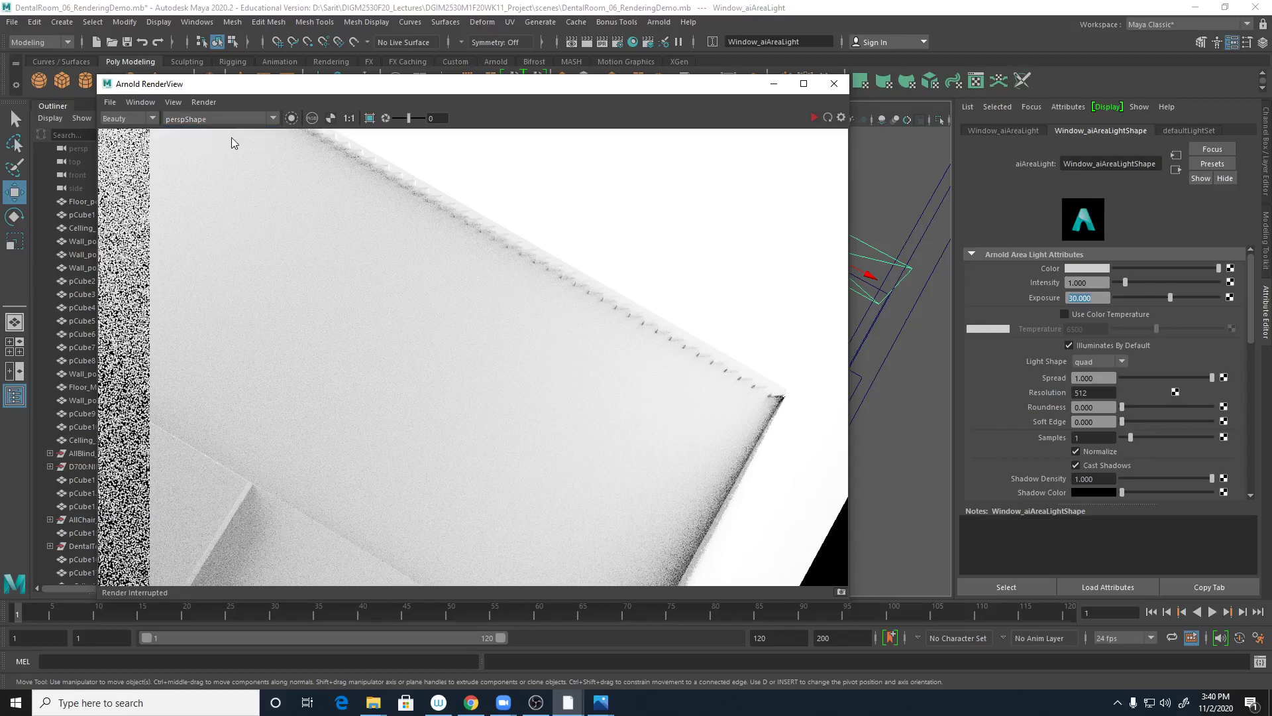
pyautogui.click(813, 119)
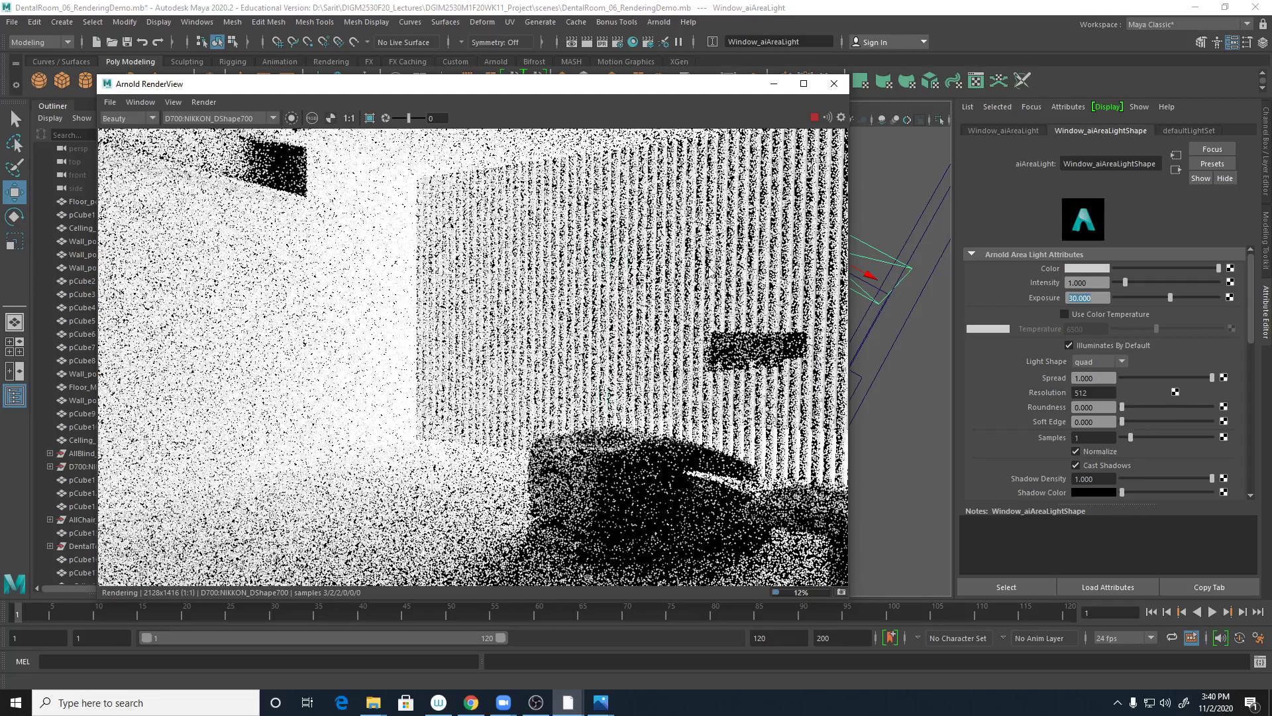
pyautogui.press('Escape')
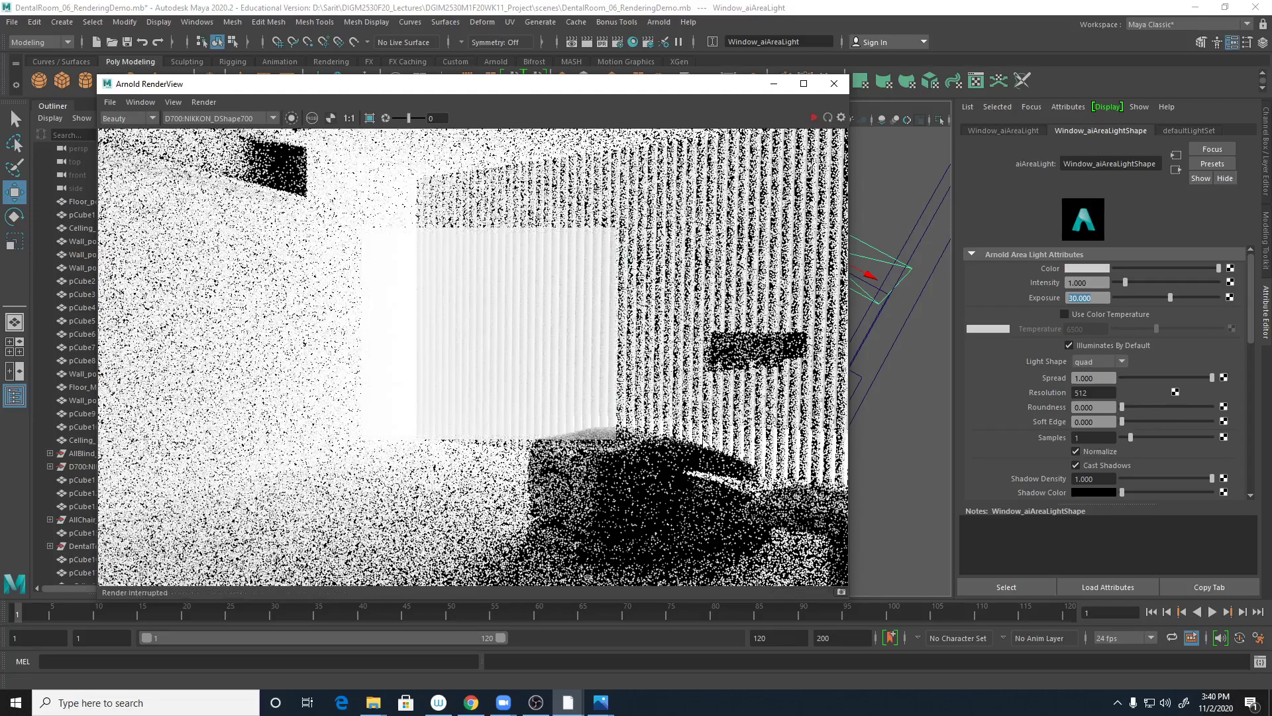
# Step: Set the window area light's exposure to 25, run and stop an IPR test, and inspect the whole rendered frame
pyautogui.click(1082, 299)
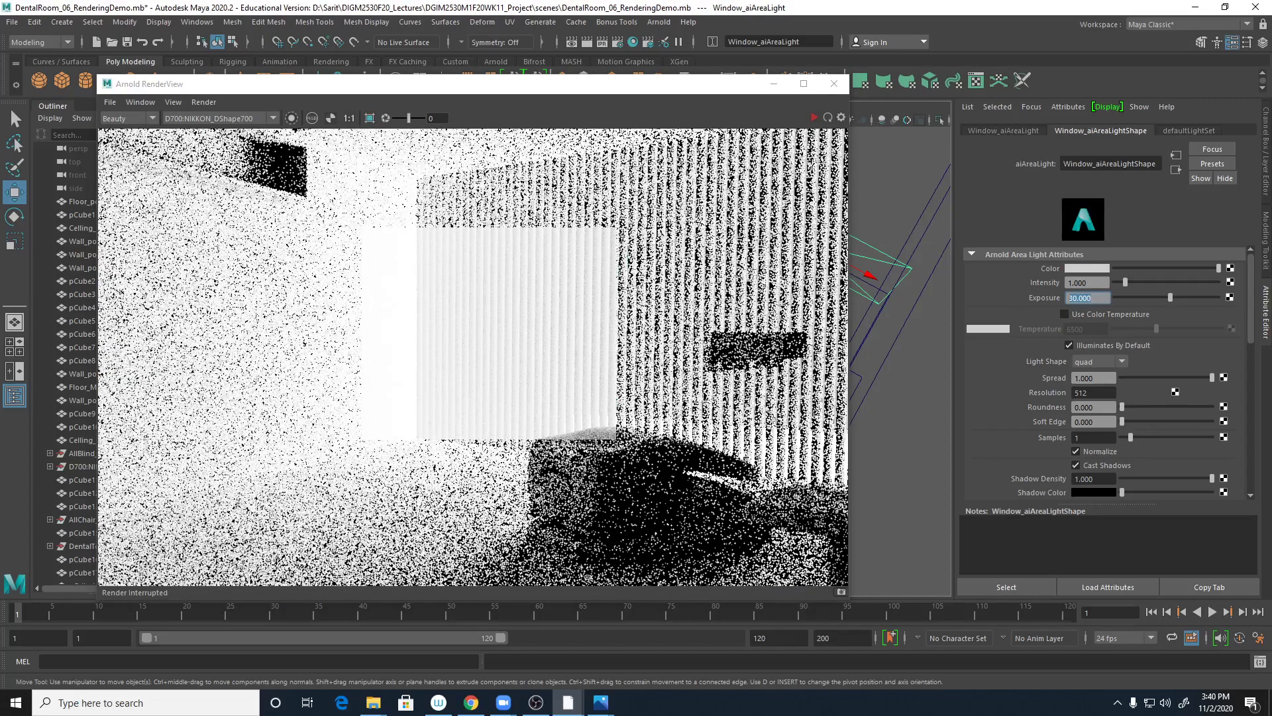
pyautogui.write('25')
pyautogui.press('Return')
pyautogui.click(814, 117)
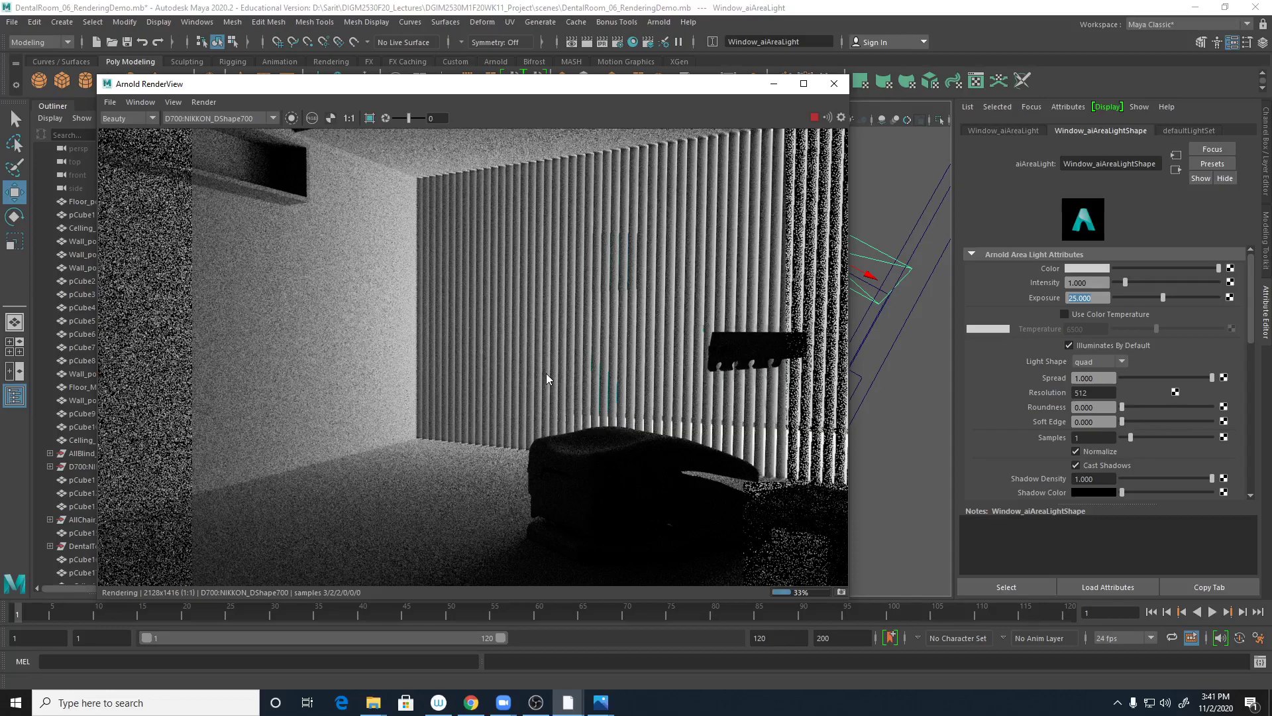
pyautogui.click(813, 117)
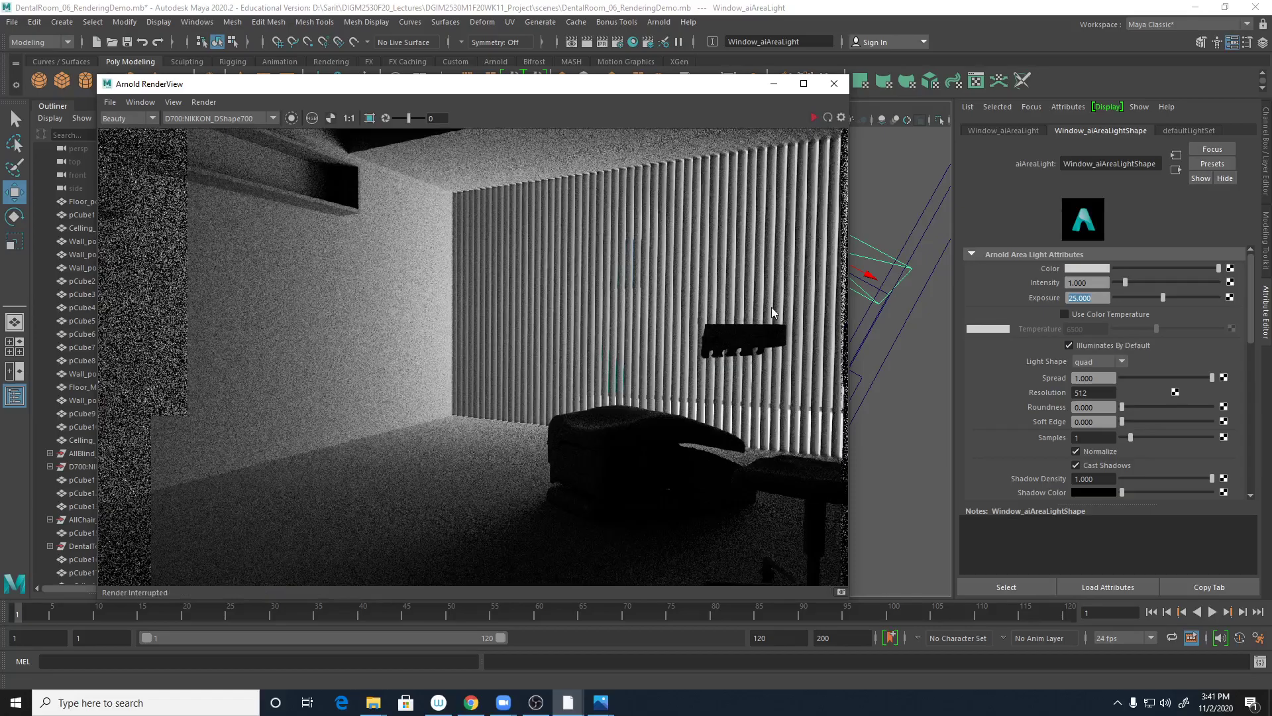
pyautogui.scroll(-3, 642, 332)
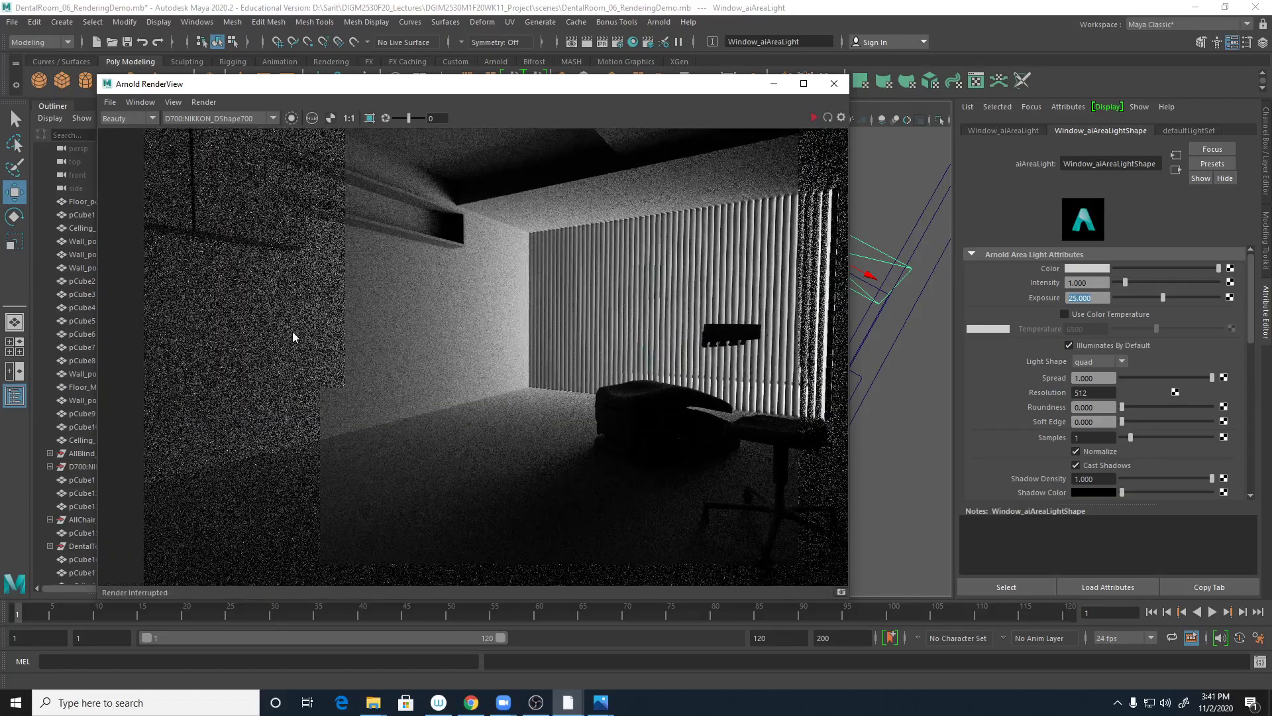
pyautogui.scroll(-2, 692, 325)
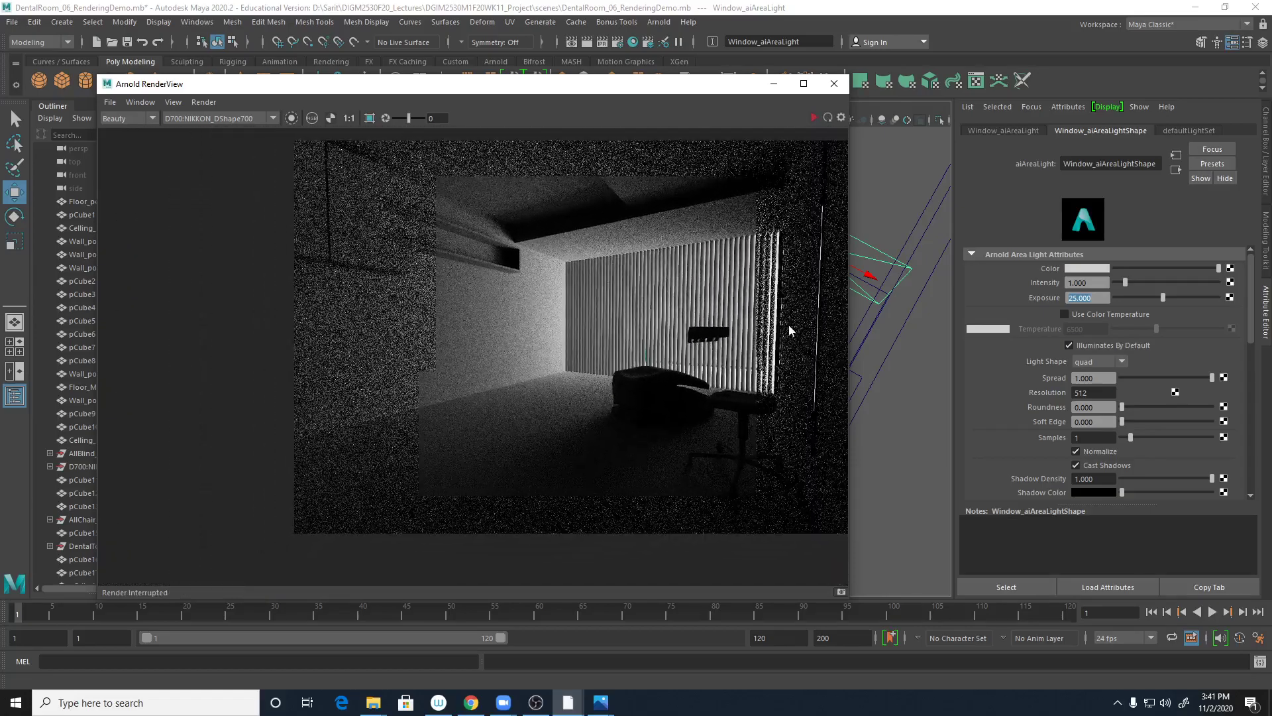
pyautogui.moveTo(792, 331); pyautogui.dragTo(699, 343, button='middle')
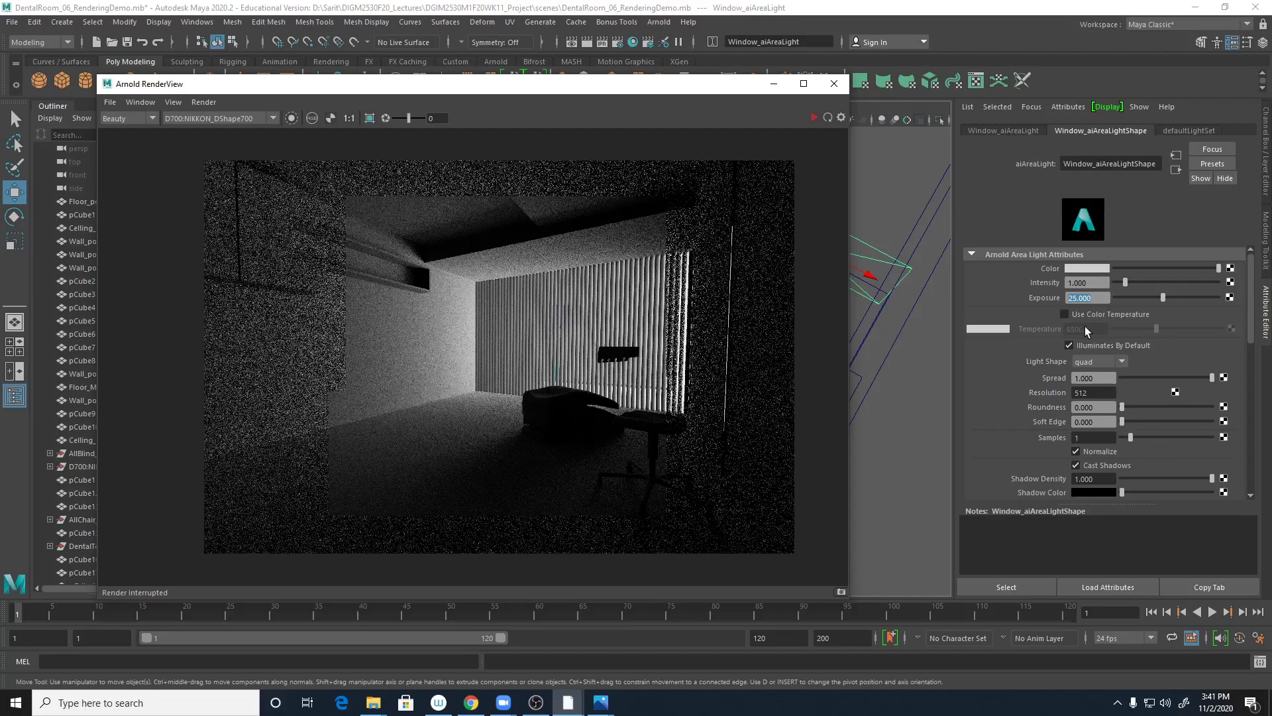
# Step: Enable color temperature on the window area light and set it to 7800
pyautogui.click(1065, 314)
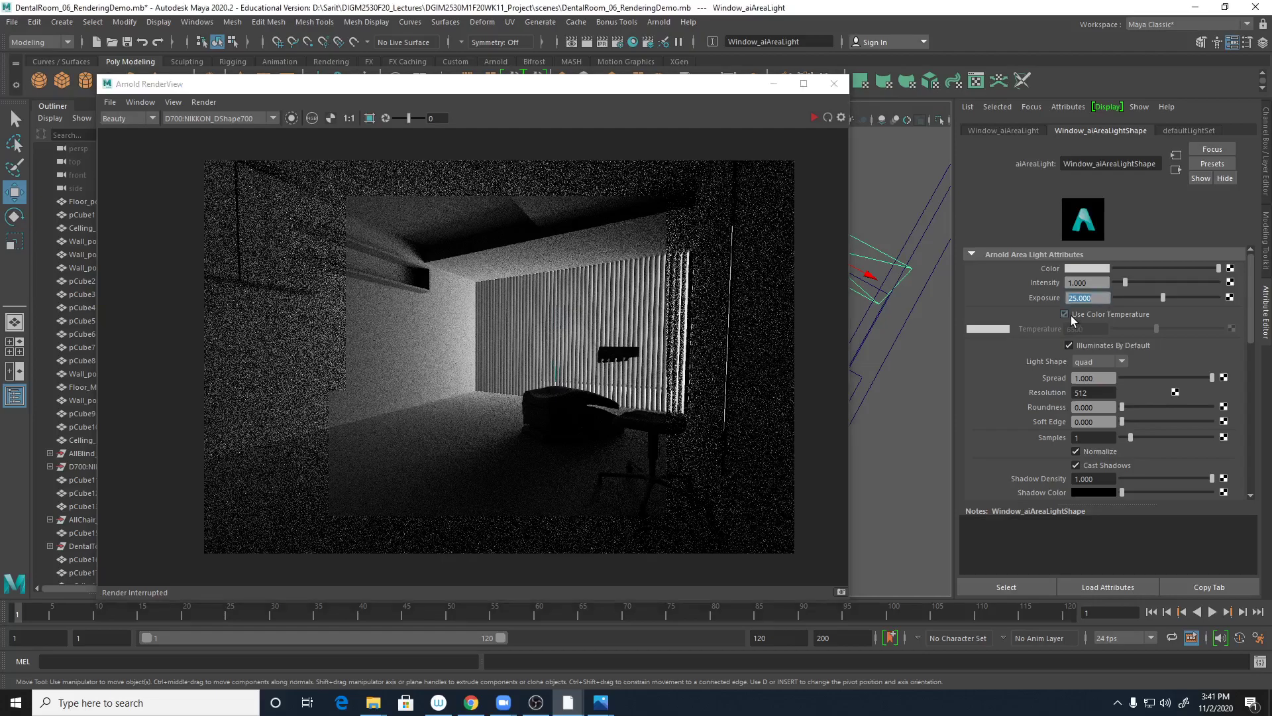
pyautogui.press('Tab')
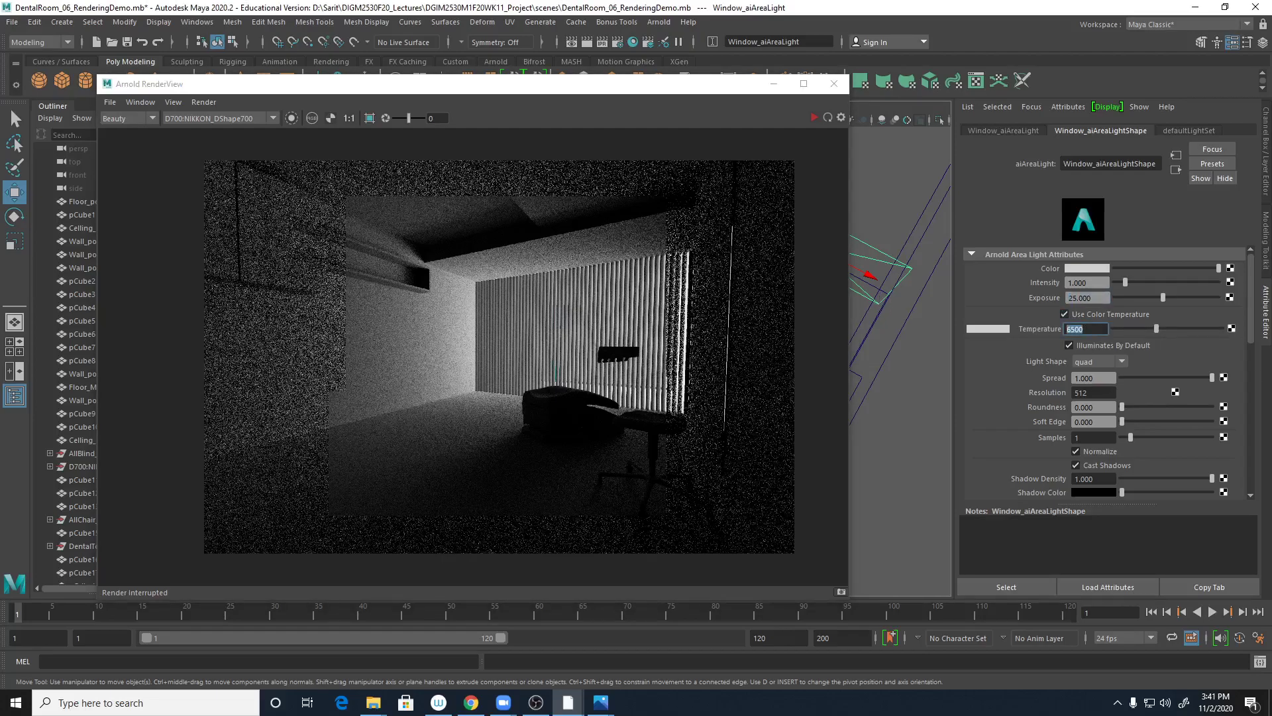
pyautogui.write('7890')
pyautogui.press('BackSpace')
pyautogui.press('BackSpace')
pyautogui.write('00')
pyautogui.press('Return')
# Step: Define a tall render region around the room corner beside the window blinds and run an IPR render of it
pyautogui.click(370, 119)
pyautogui.moveTo(416, 241); pyautogui.dragTo(530, 333)
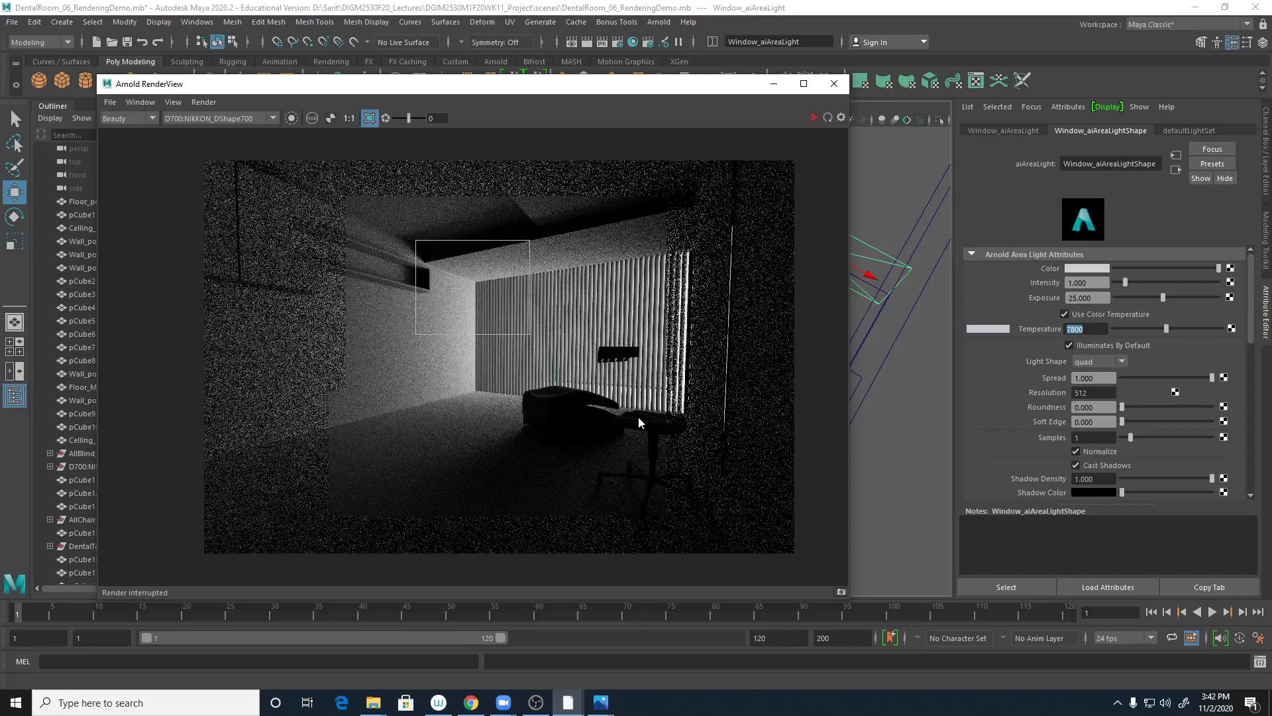
pyautogui.moveTo(527, 334); pyautogui.dragTo(504, 415)
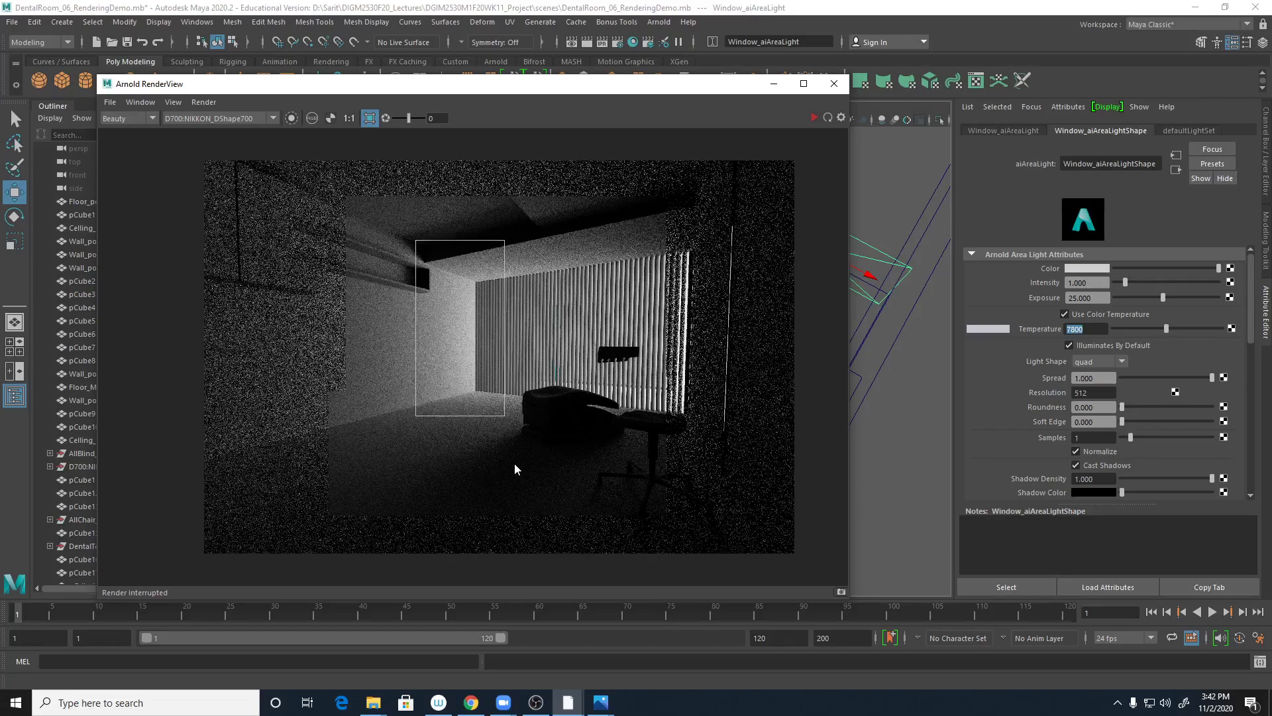
pyautogui.click(814, 119)
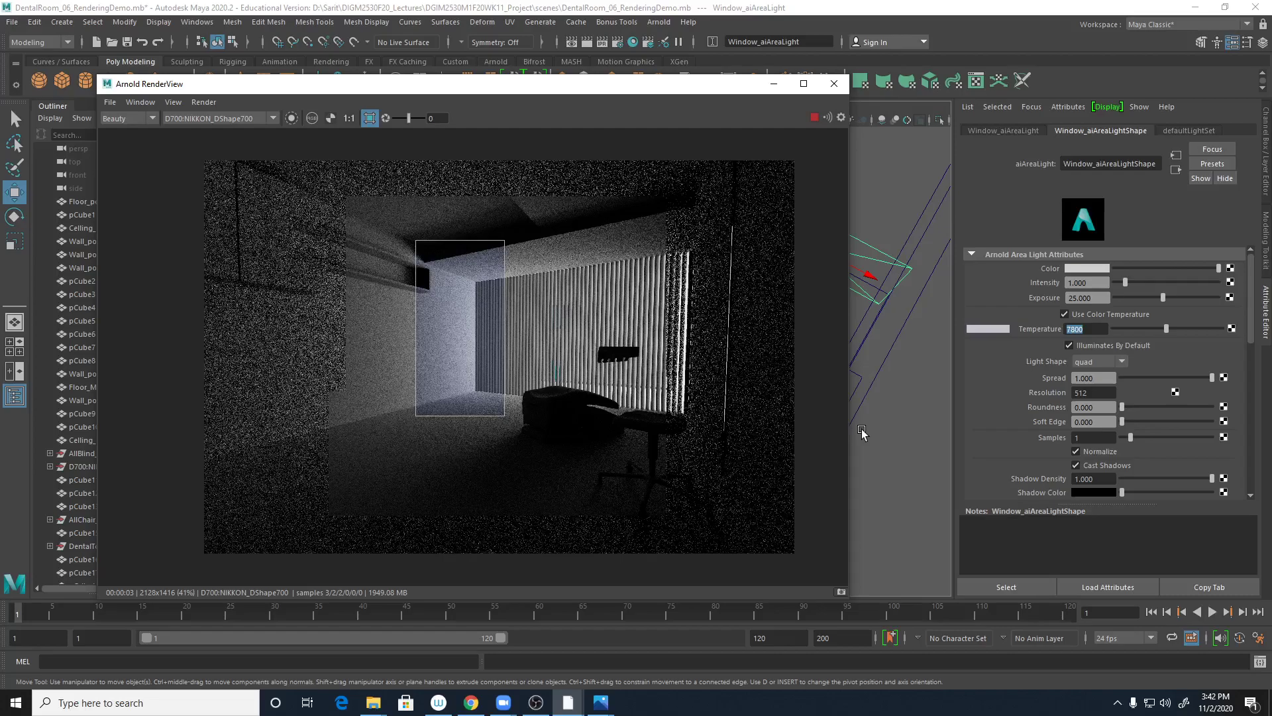
# Step: Try color temperatures of 8800 and 7000 on the window area light in the live region render
pyautogui.click(1085, 328)
pyautogui.moveTo(1068, 329); pyautogui.dragTo(1084, 329)
pyautogui.click(1068, 328)
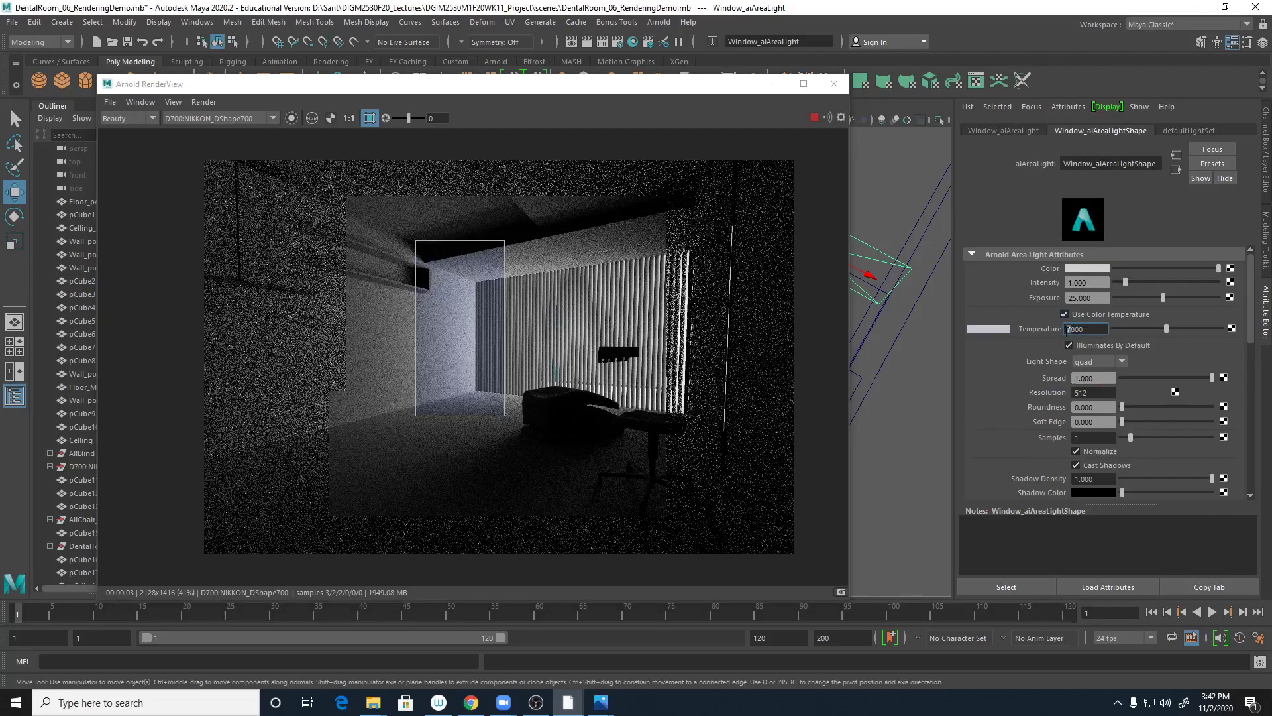
pyautogui.write('8')
pyautogui.press('Return')
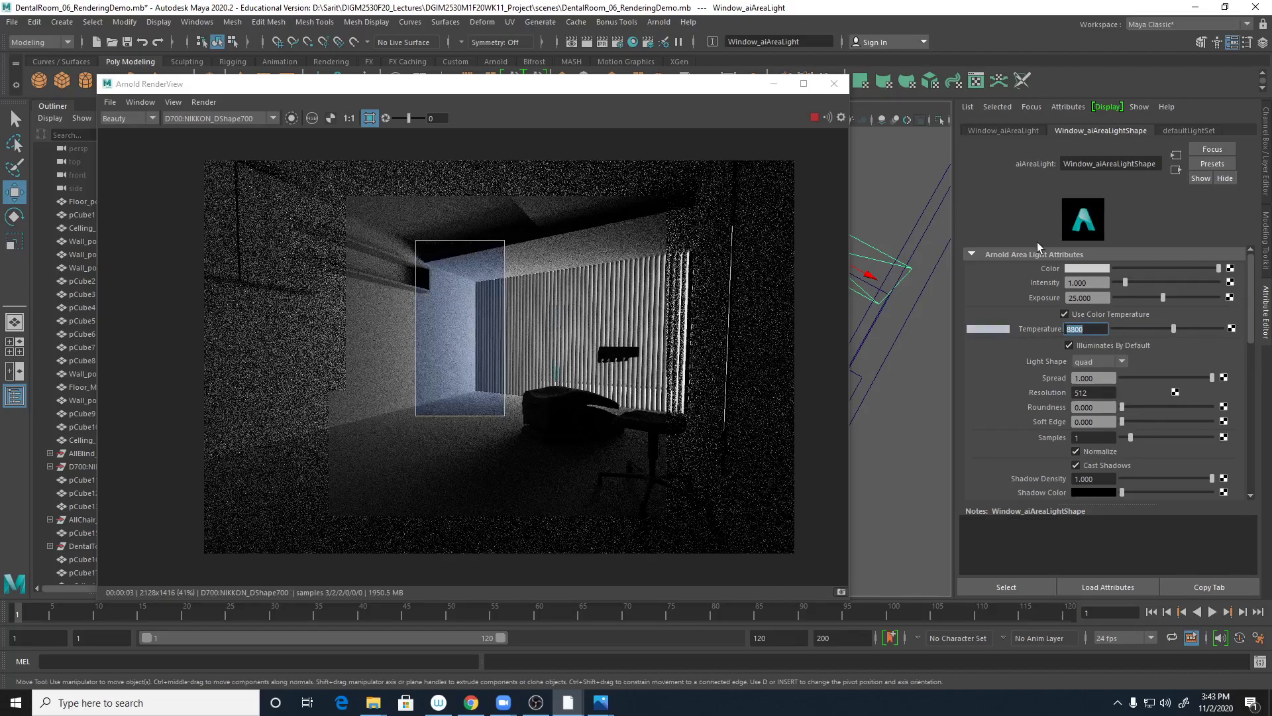
pyautogui.write('7000')
pyautogui.press('Return')
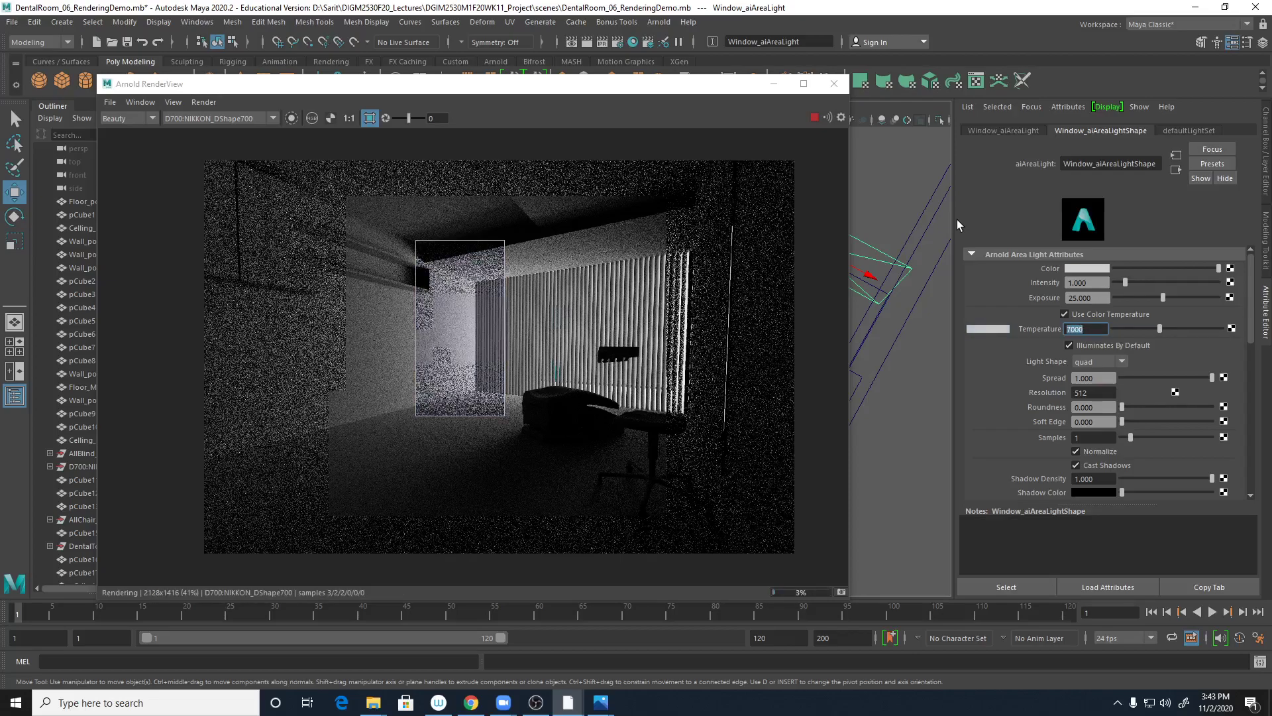
# Step: Set the window area light's color temperature to 7200
pyautogui.write('720')
pyautogui.press('Return')
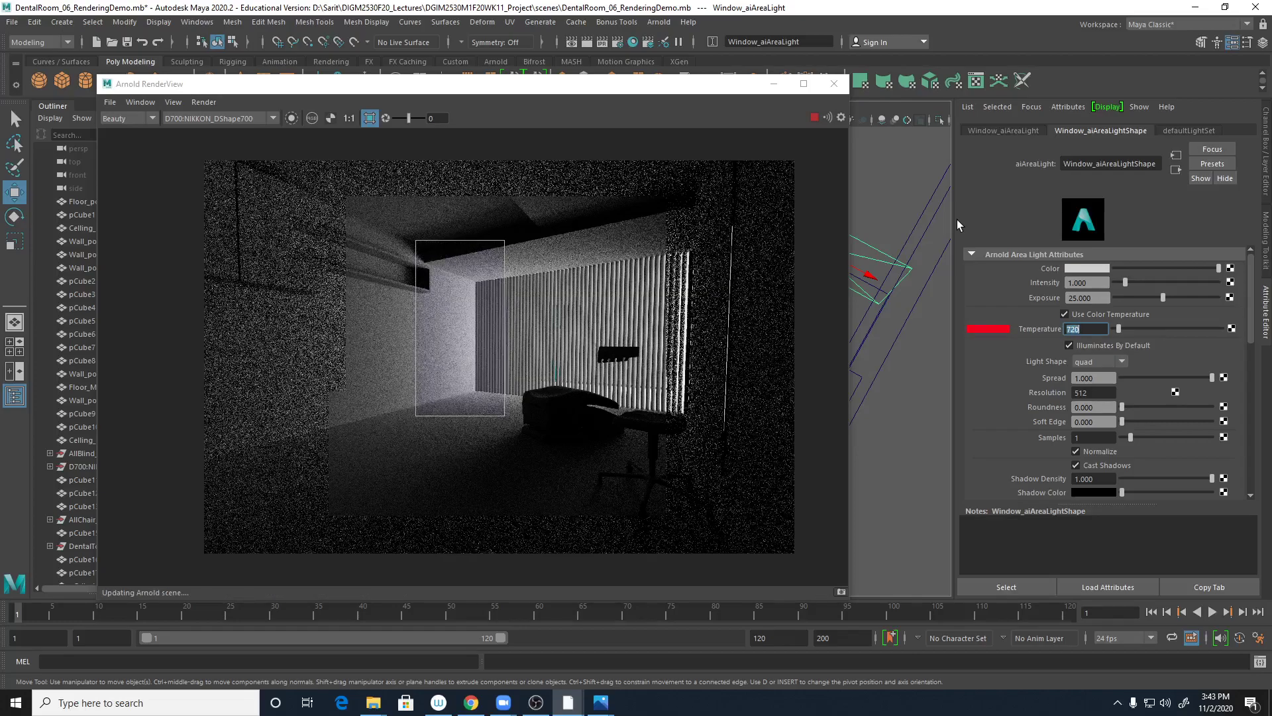
pyautogui.click(1097, 330)
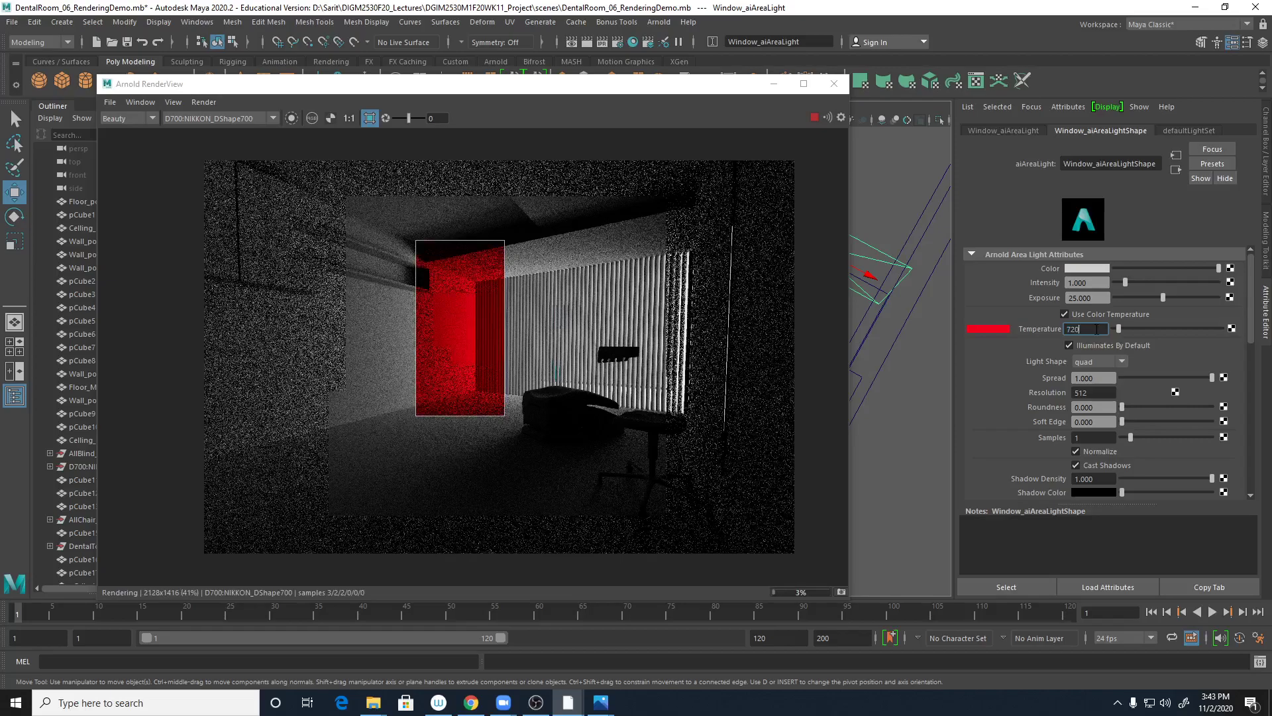
pyautogui.write('0')
pyautogui.press('Return')
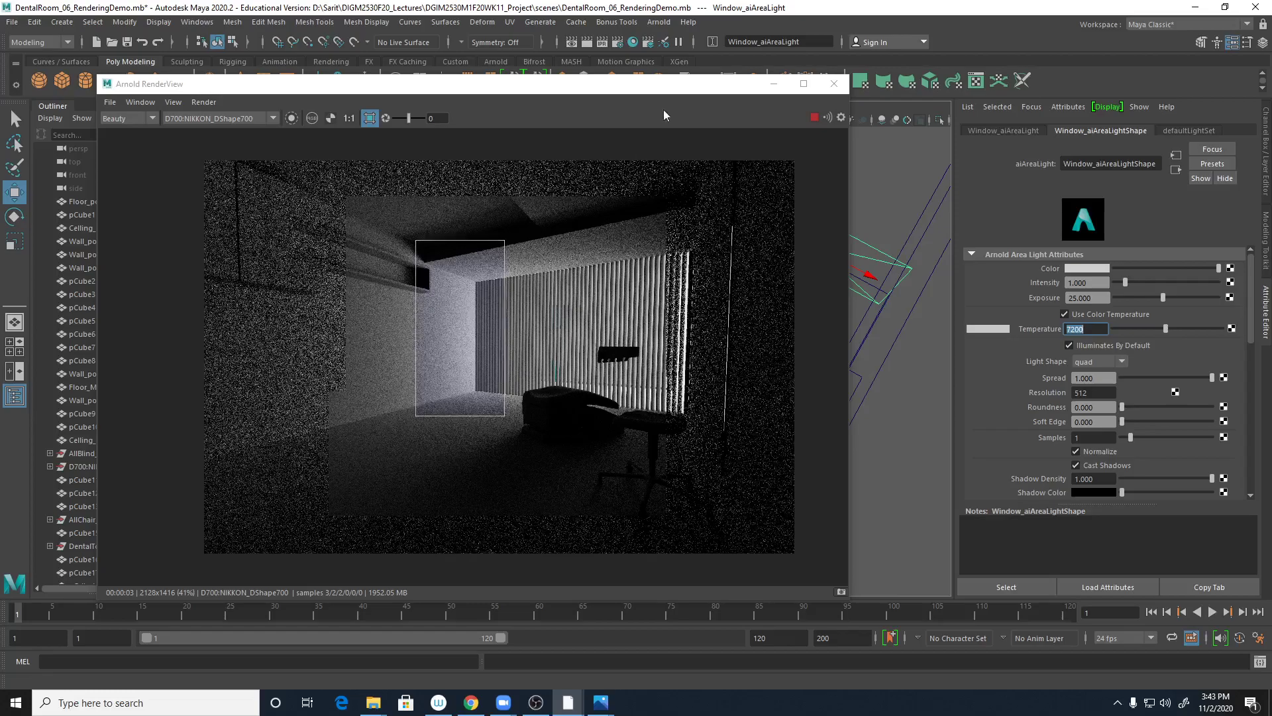
# Step: Open the Arnold render settings and set the Camera (AA) samples to 6 and the Diffuse samples to 3
pyautogui.click(619, 45)
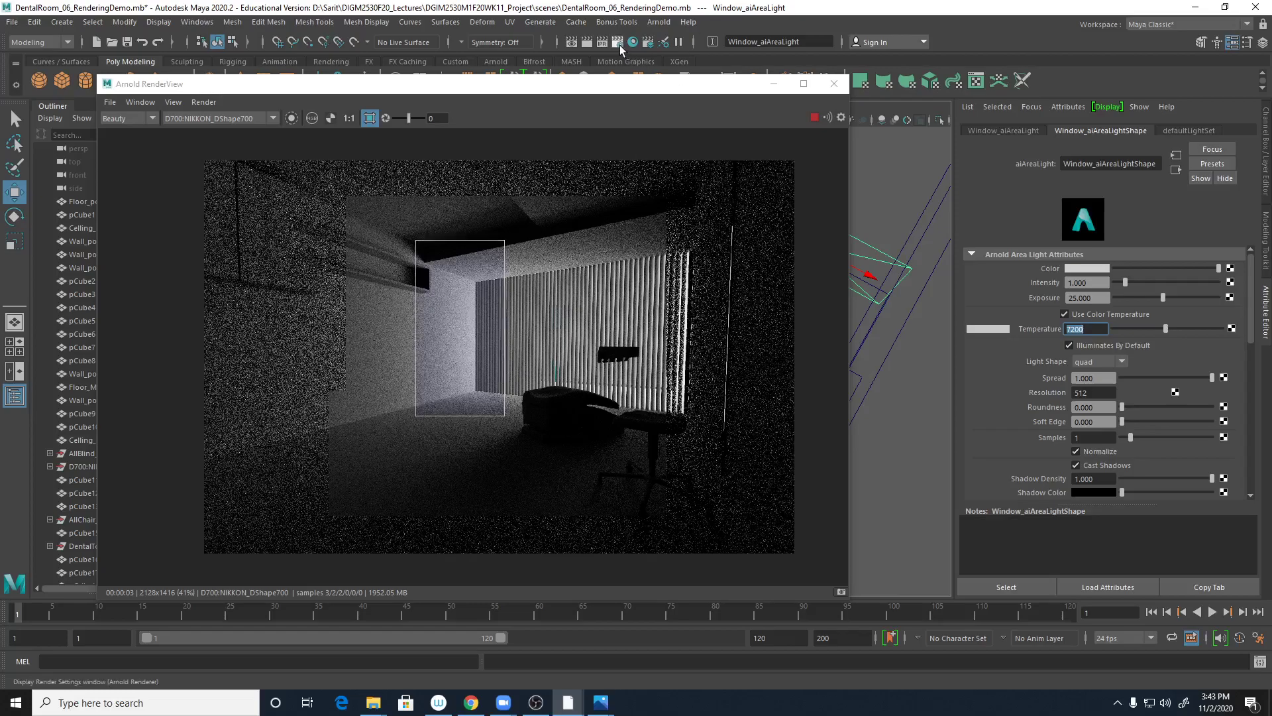
pyautogui.click(714, 330)
pyautogui.write('6')
pyautogui.press('Return')
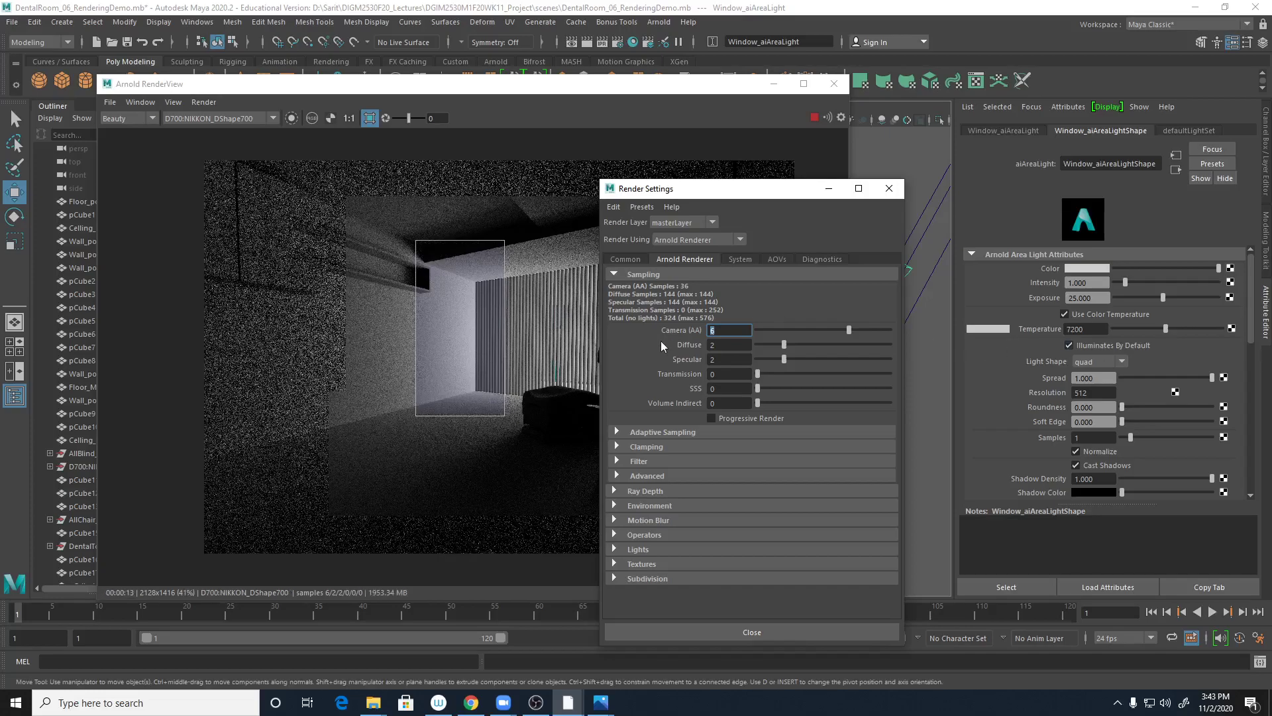
pyautogui.press('Tab')
pyautogui.write('3')
pyautogui.press('Return')
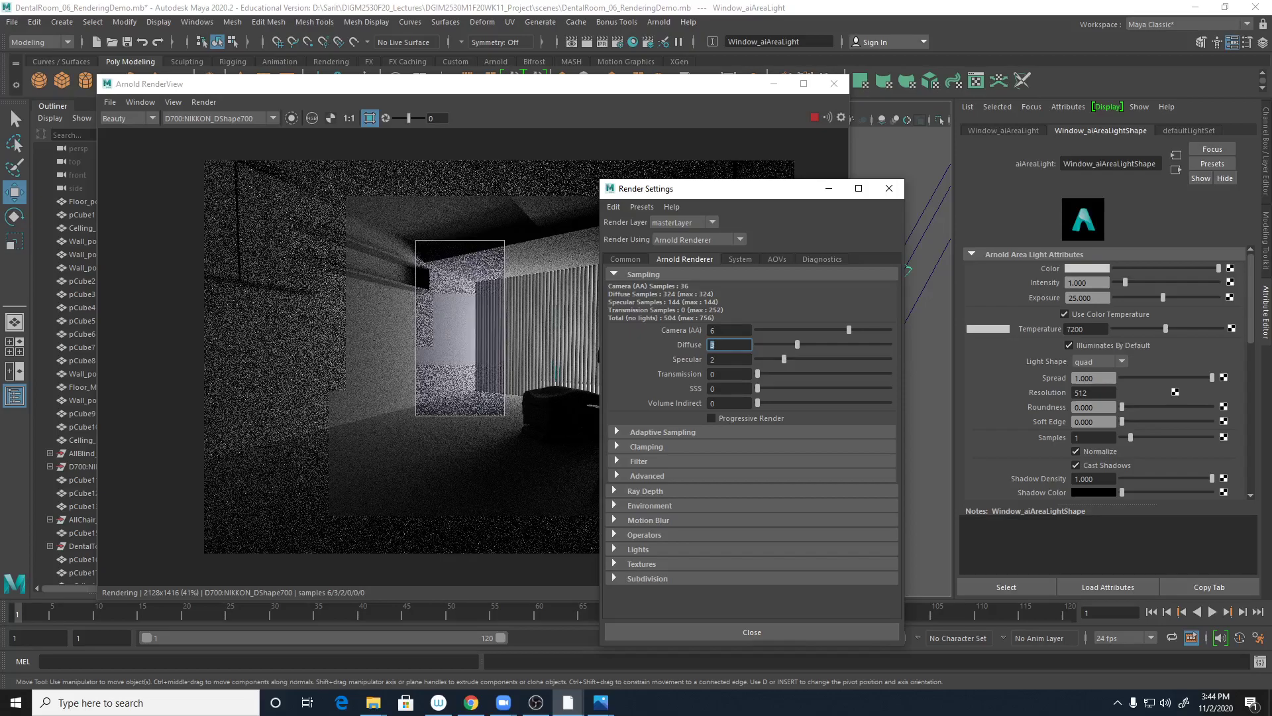
# Step: Raise the Camera (AA) samples to 8 and let the region render refresh
pyautogui.click(723, 330)
pyautogui.write('8')
pyautogui.press('Return')
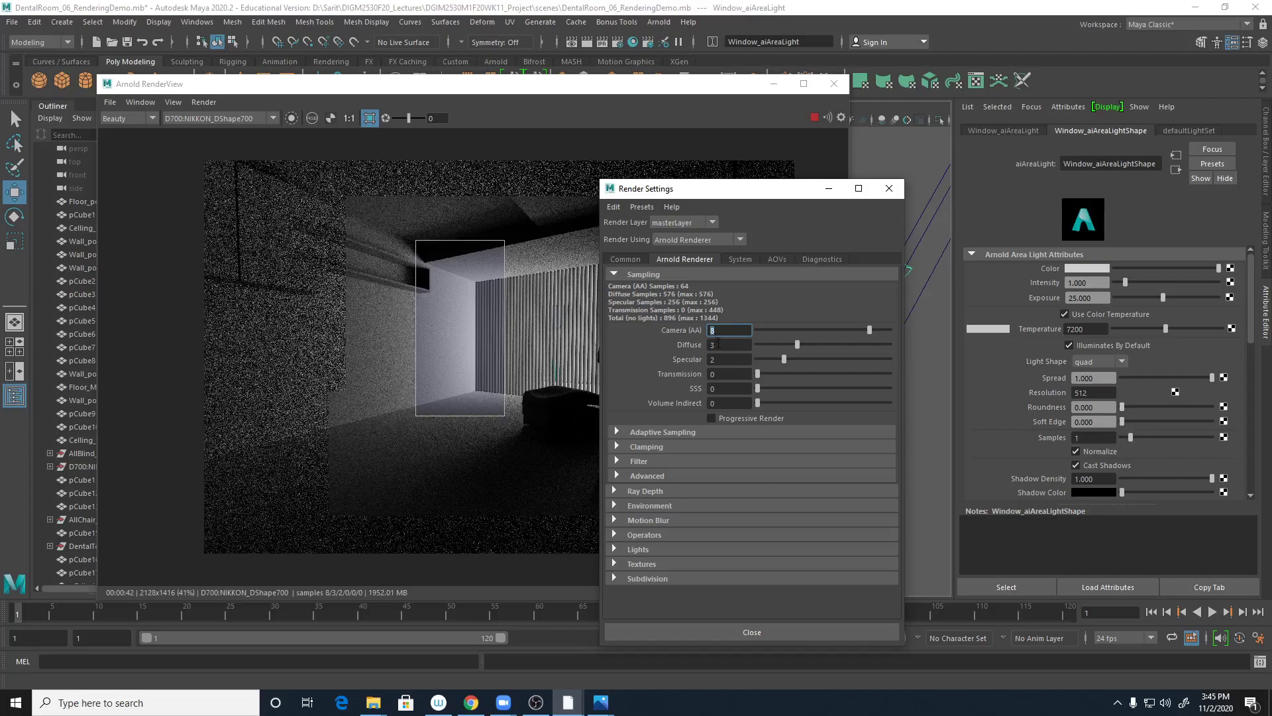
# Step: Set the Diffuse samples to 4, then stop the IPR region render
pyautogui.press('Tab')
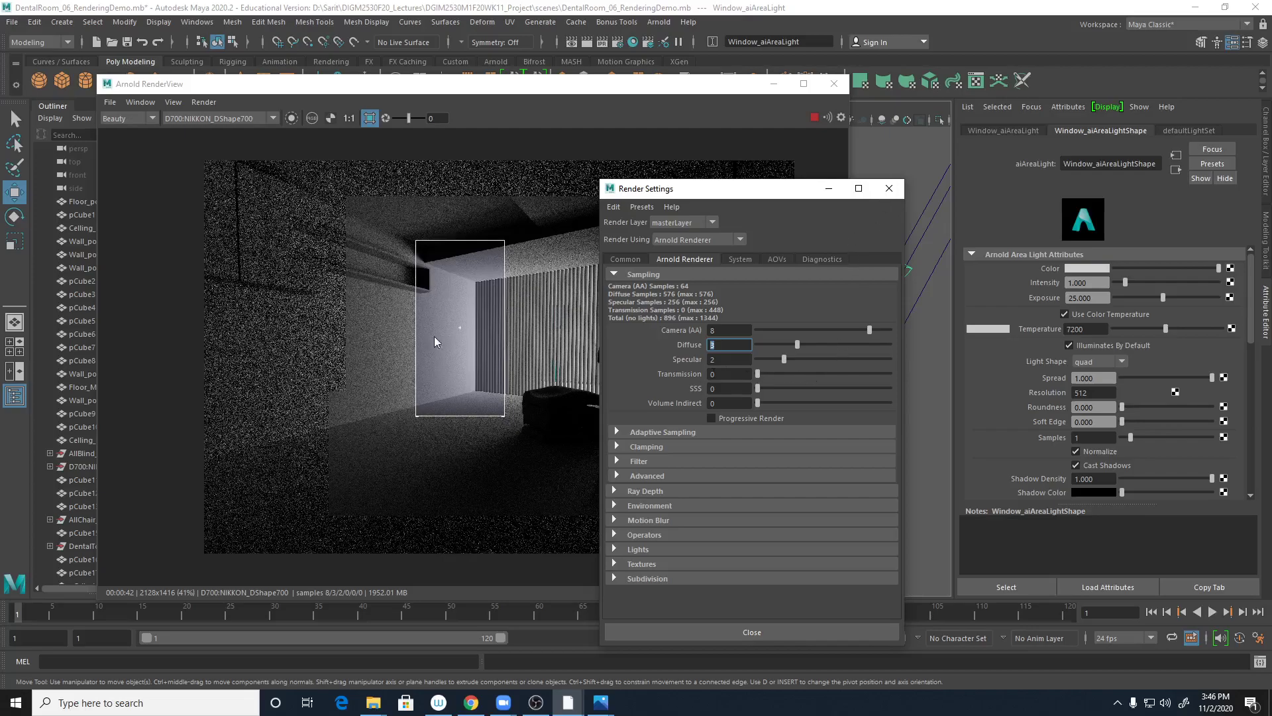
pyautogui.click(744, 345)
pyautogui.press('Return')
pyautogui.write('4')
pyautogui.press('Return')
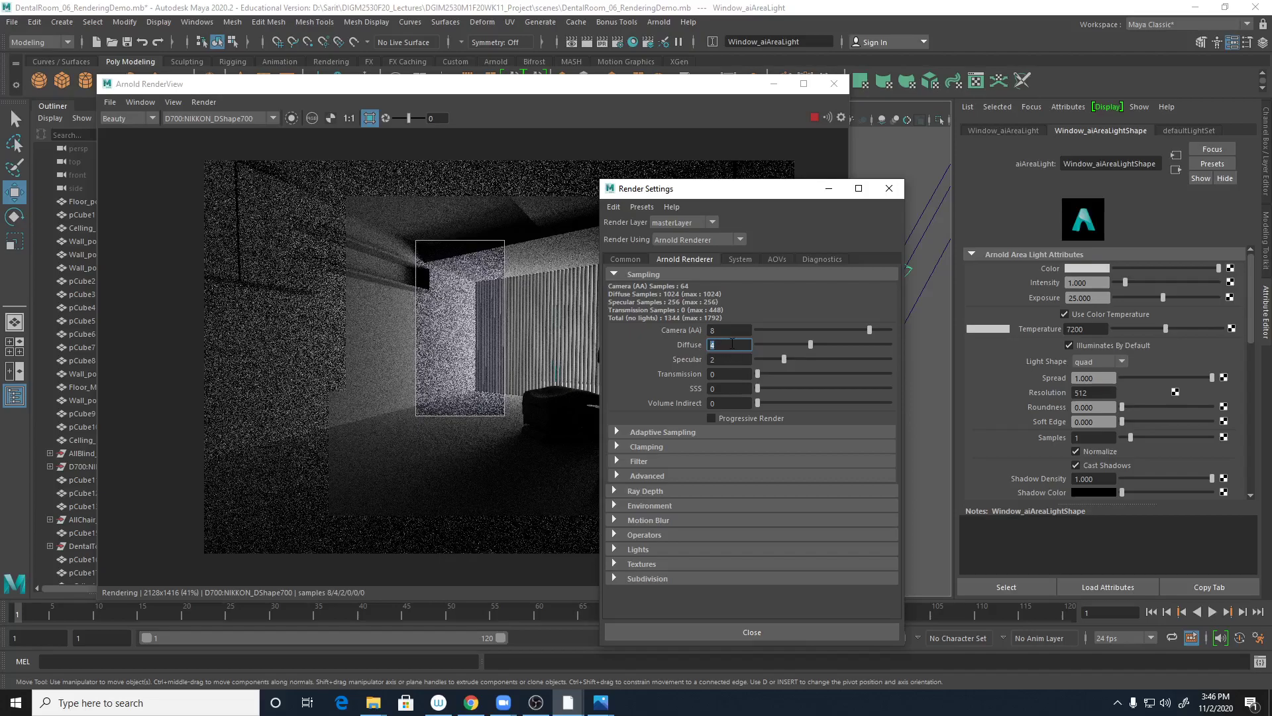
pyautogui.click(727, 345)
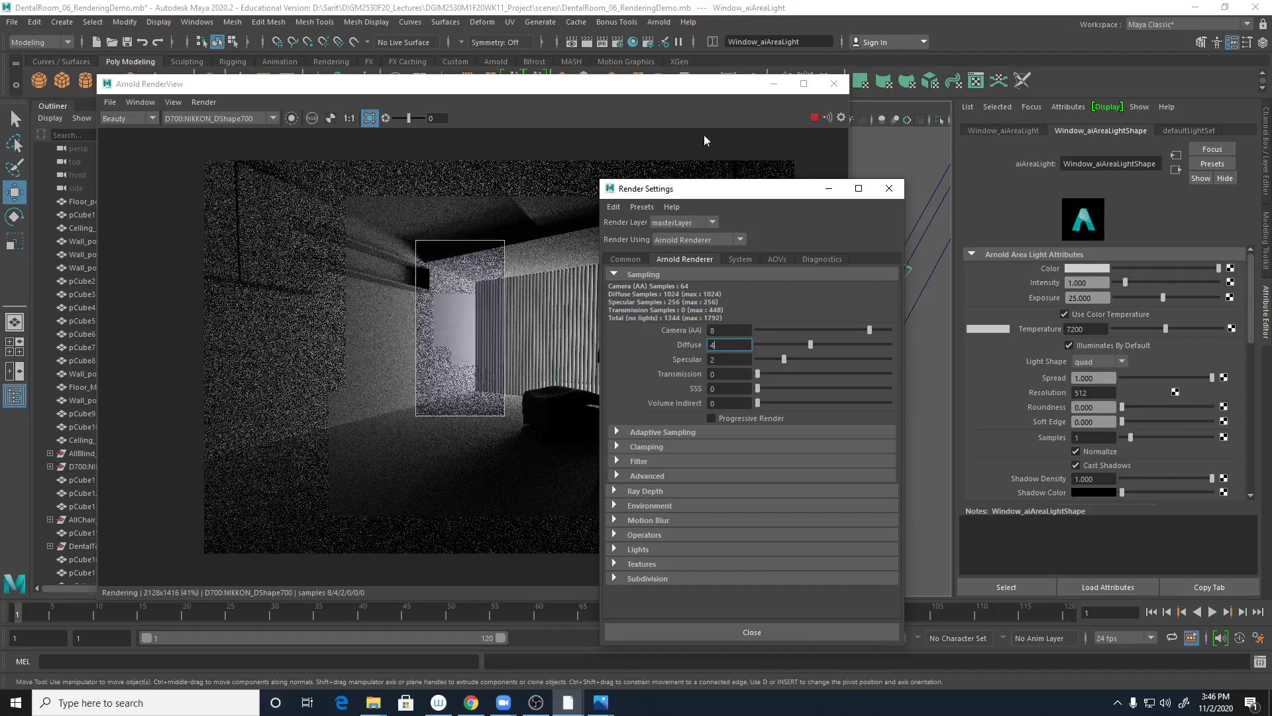
pyautogui.click(813, 117)
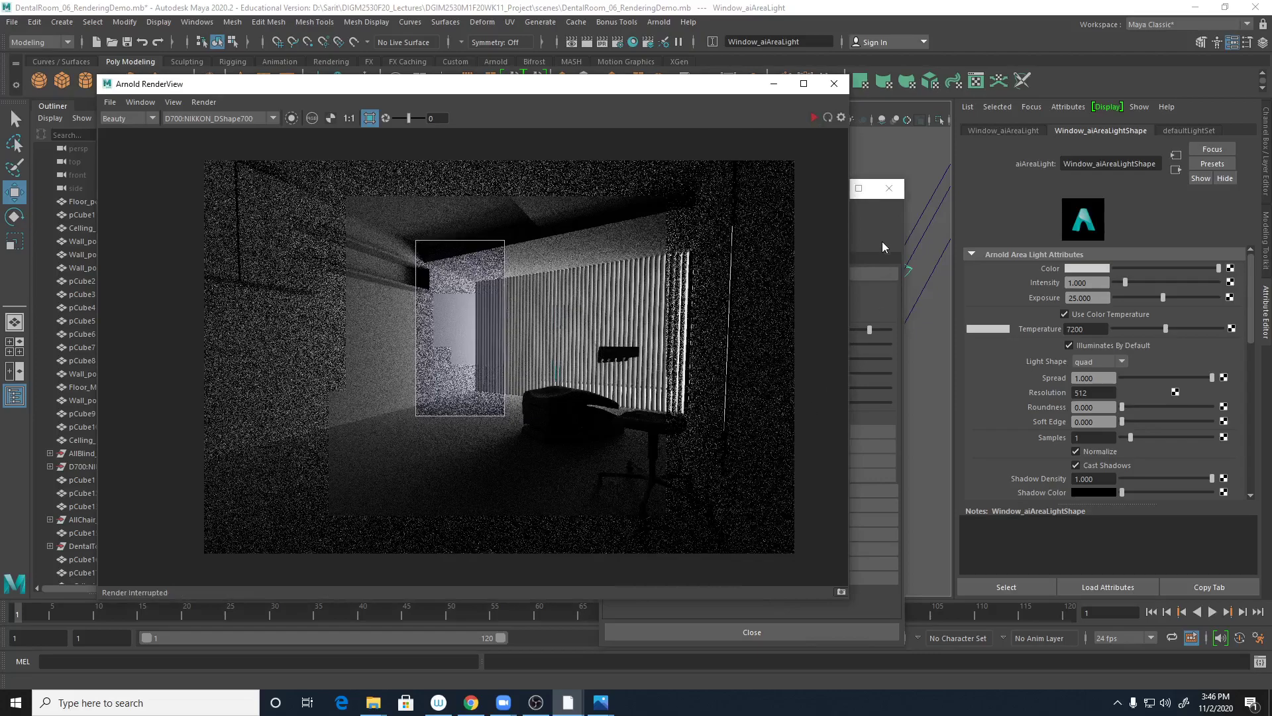
# Step: Set the Diffuse samples to 2 in the Arnold render settings
pyautogui.click(881, 250)
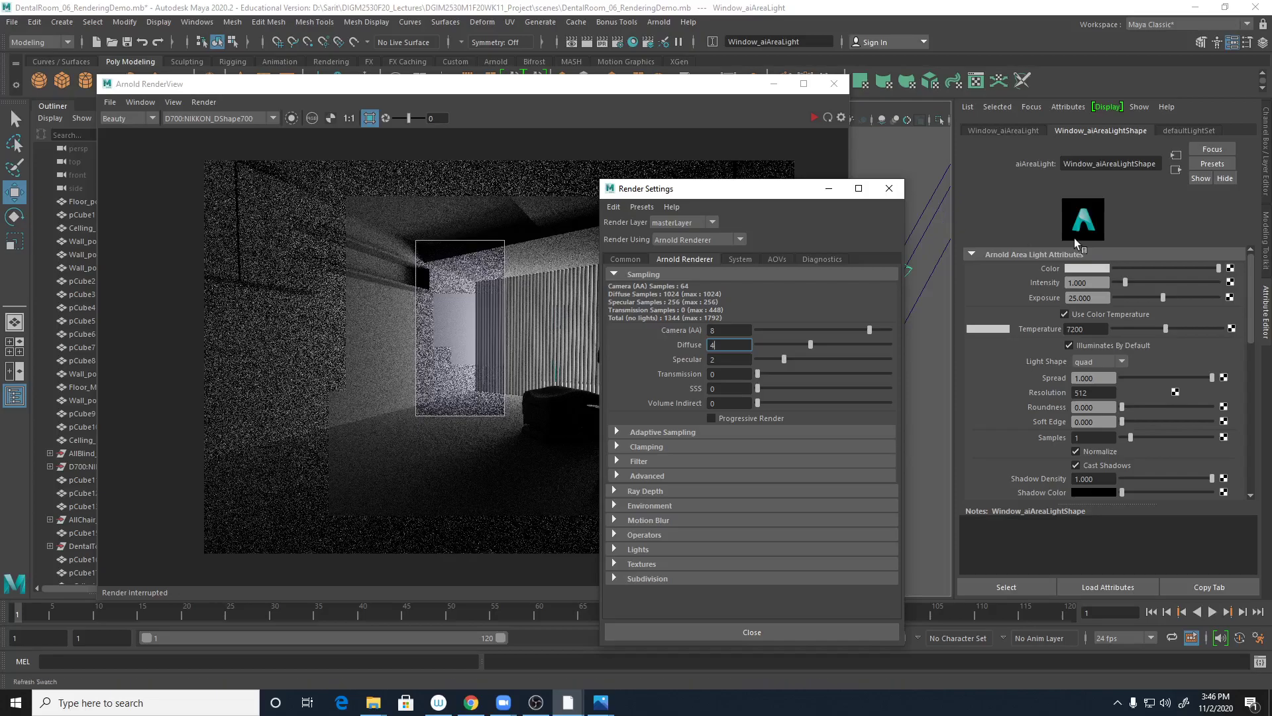
pyautogui.doubleClick(722, 344)
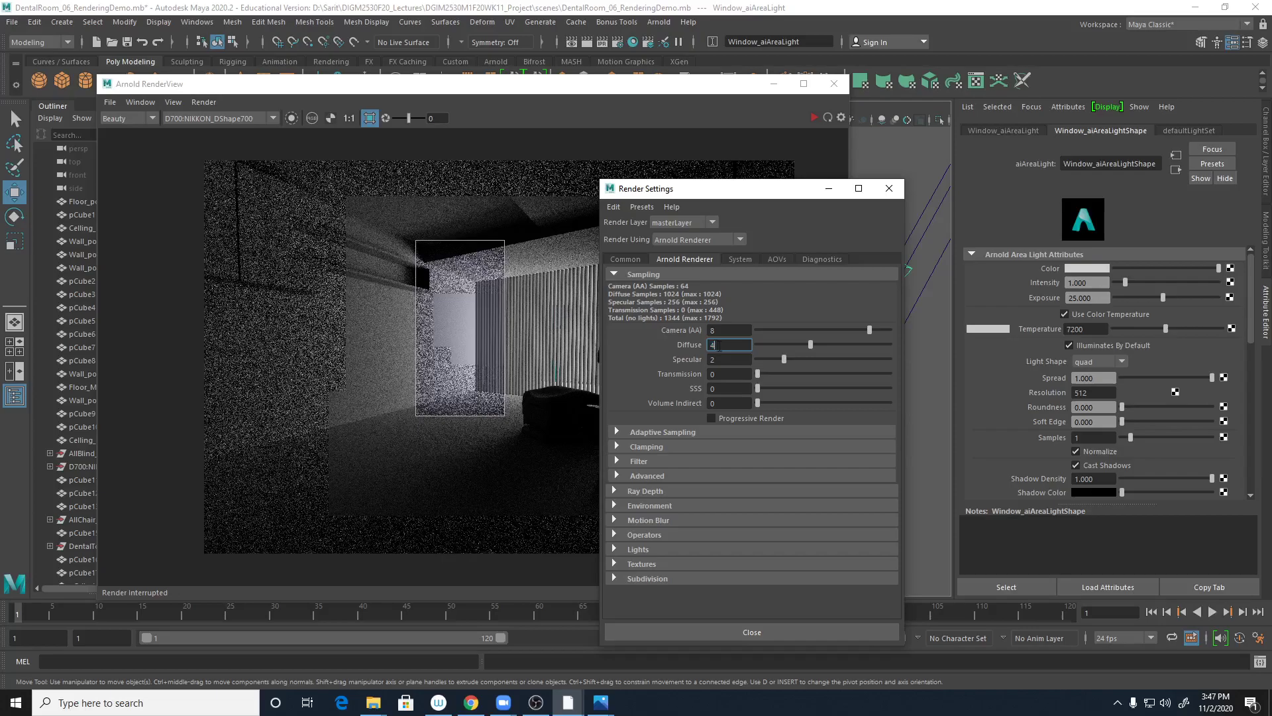
pyautogui.write('2')
pyautogui.press('Tab')
pyautogui.doubleClick(722, 362)
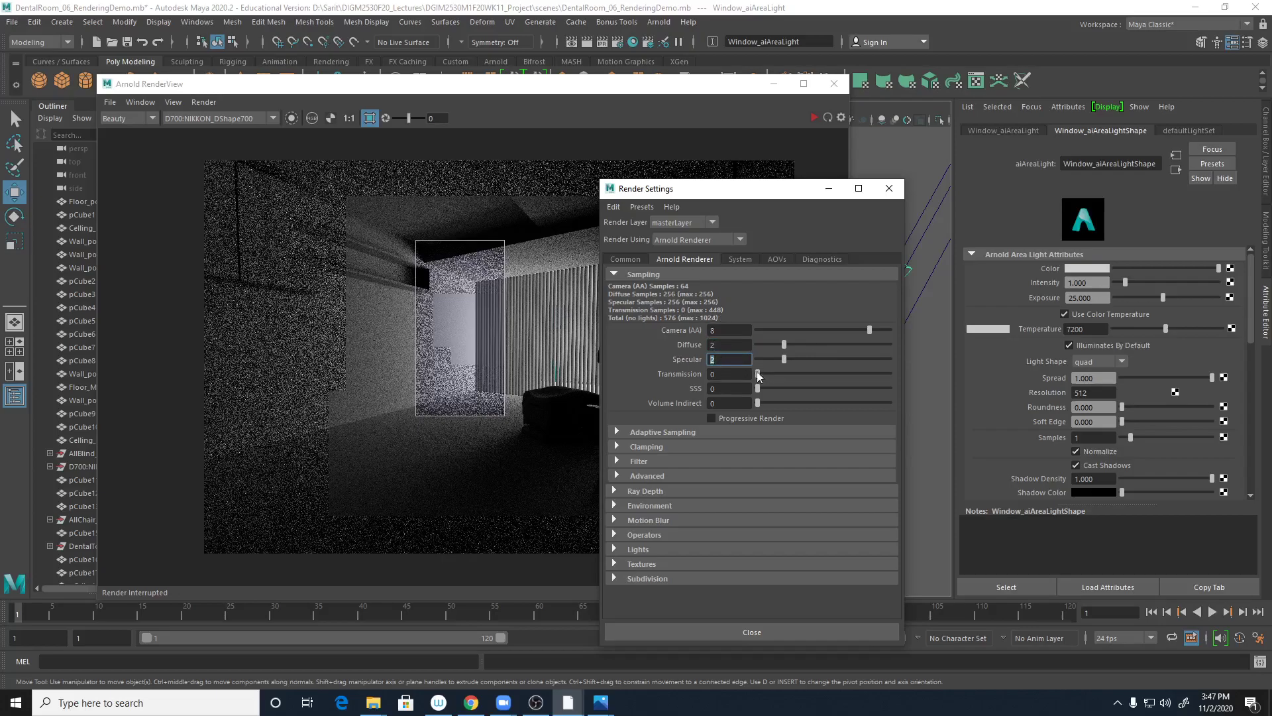
pyautogui.click(724, 344)
pyautogui.moveTo(774, 197); pyautogui.dragTo(841, 198)
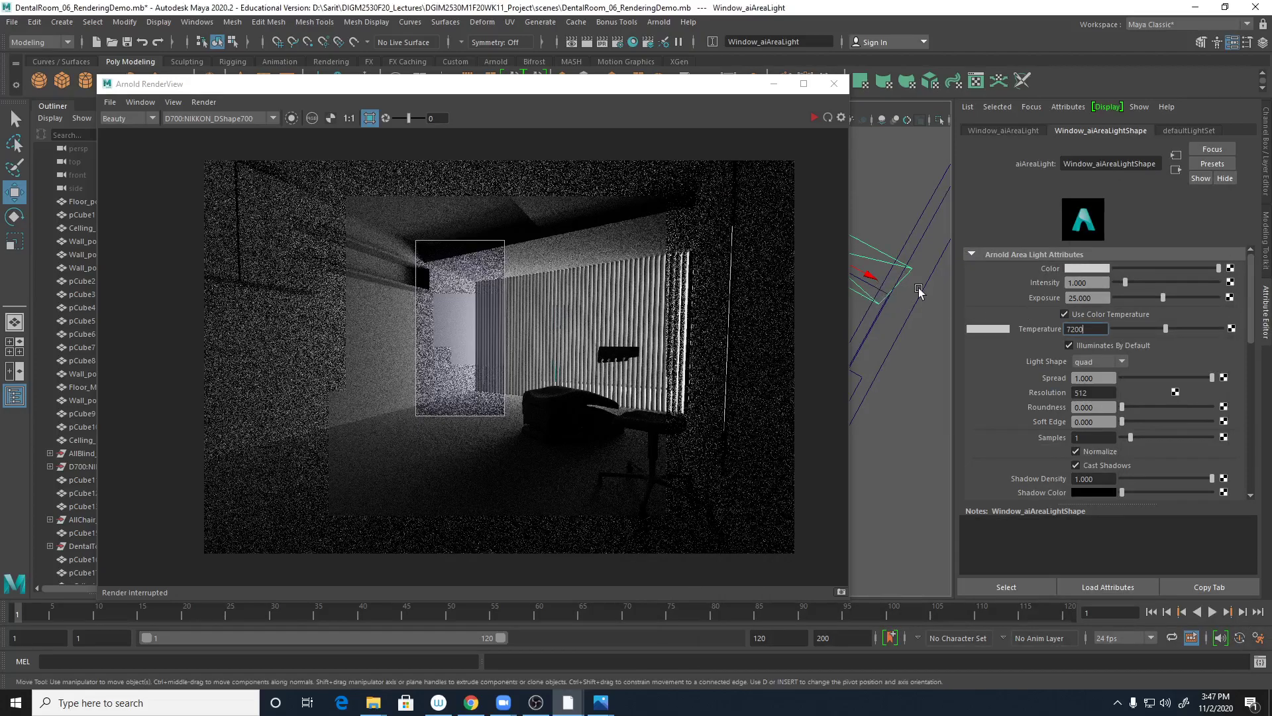
# Step: Reopen the render settings and check the image width and height in the common options
pyautogui.click(1103, 394)
pyautogui.click(619, 43)
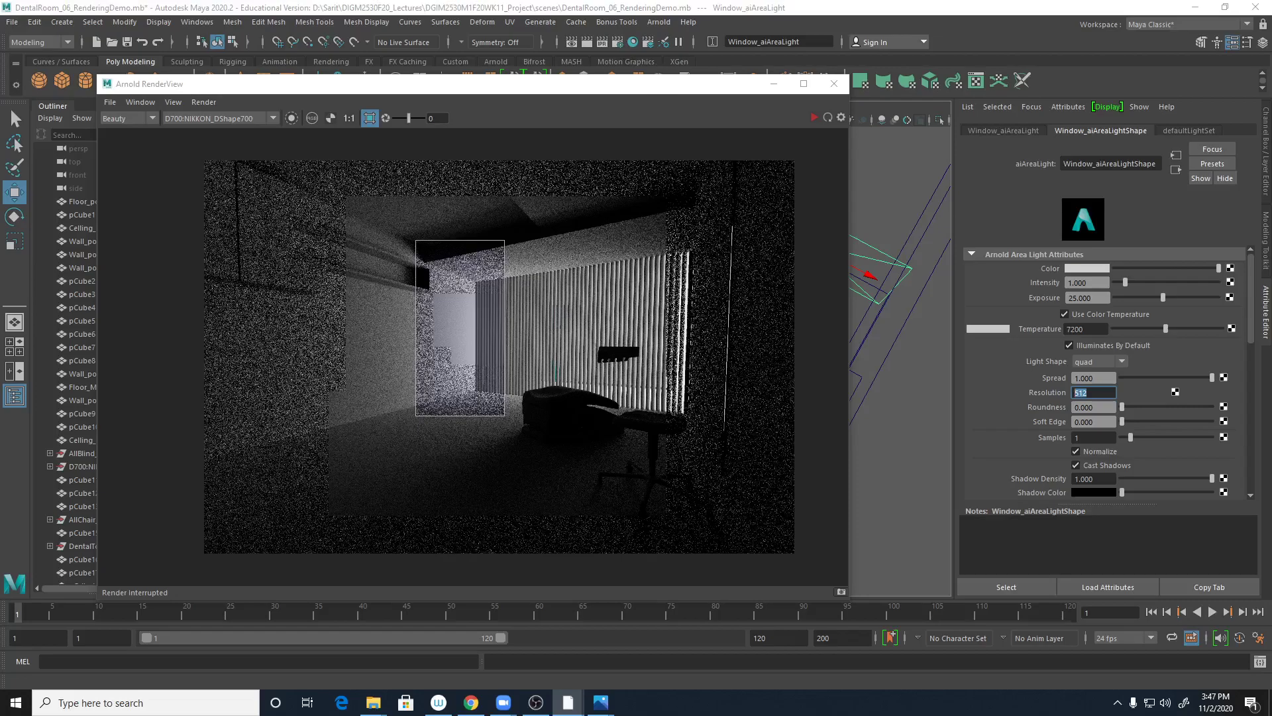
pyautogui.moveTo(1262, 141); pyautogui.dragTo(474, 141)
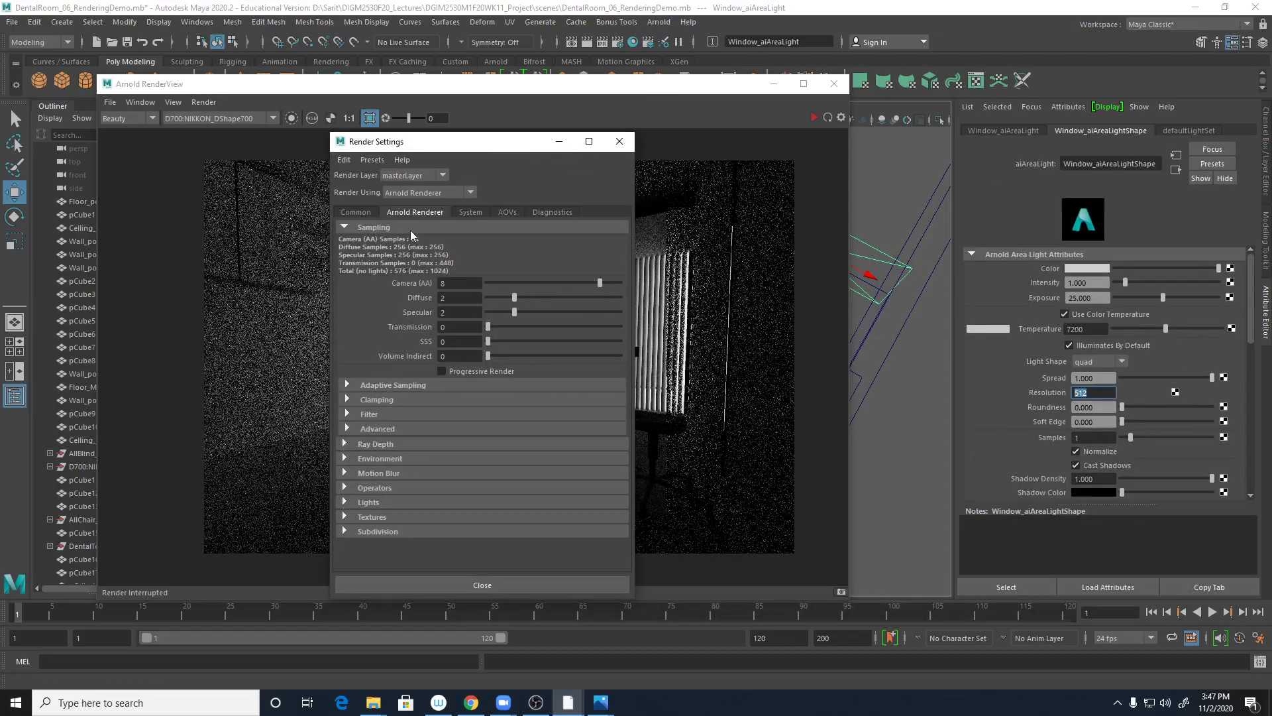
pyautogui.click(355, 212)
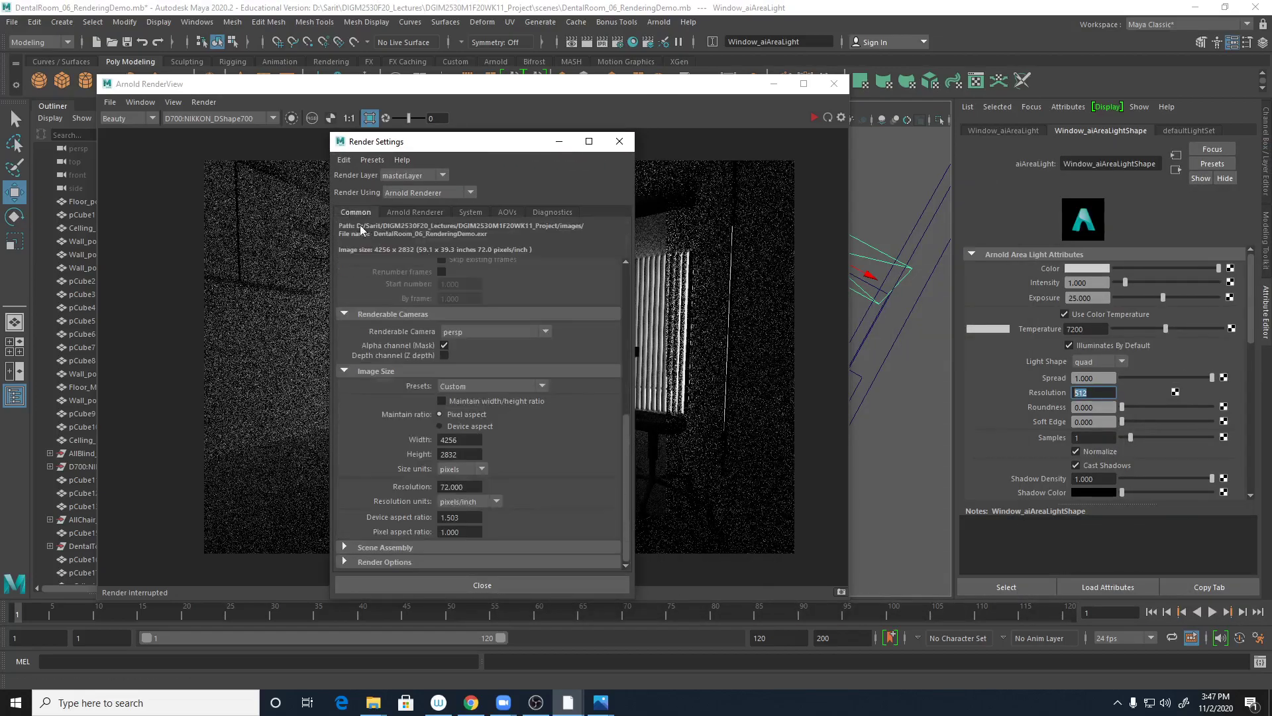
pyautogui.click(451, 441)
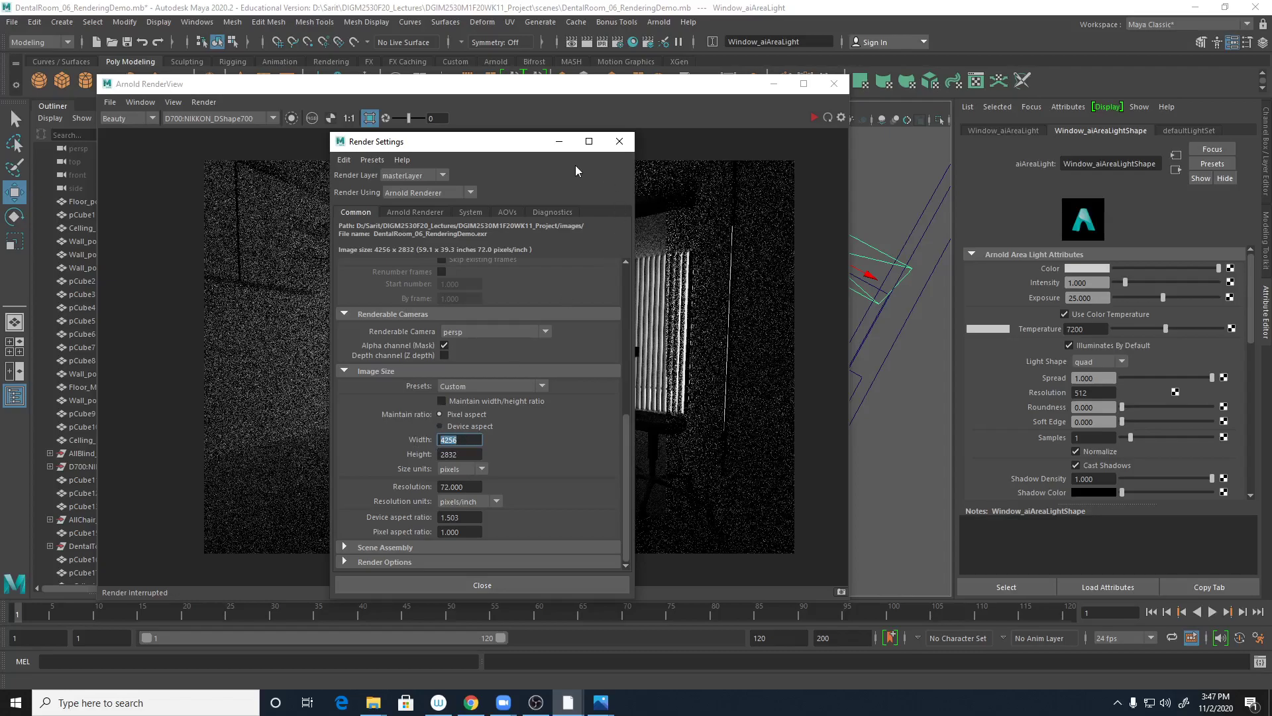
pyautogui.click(560, 141)
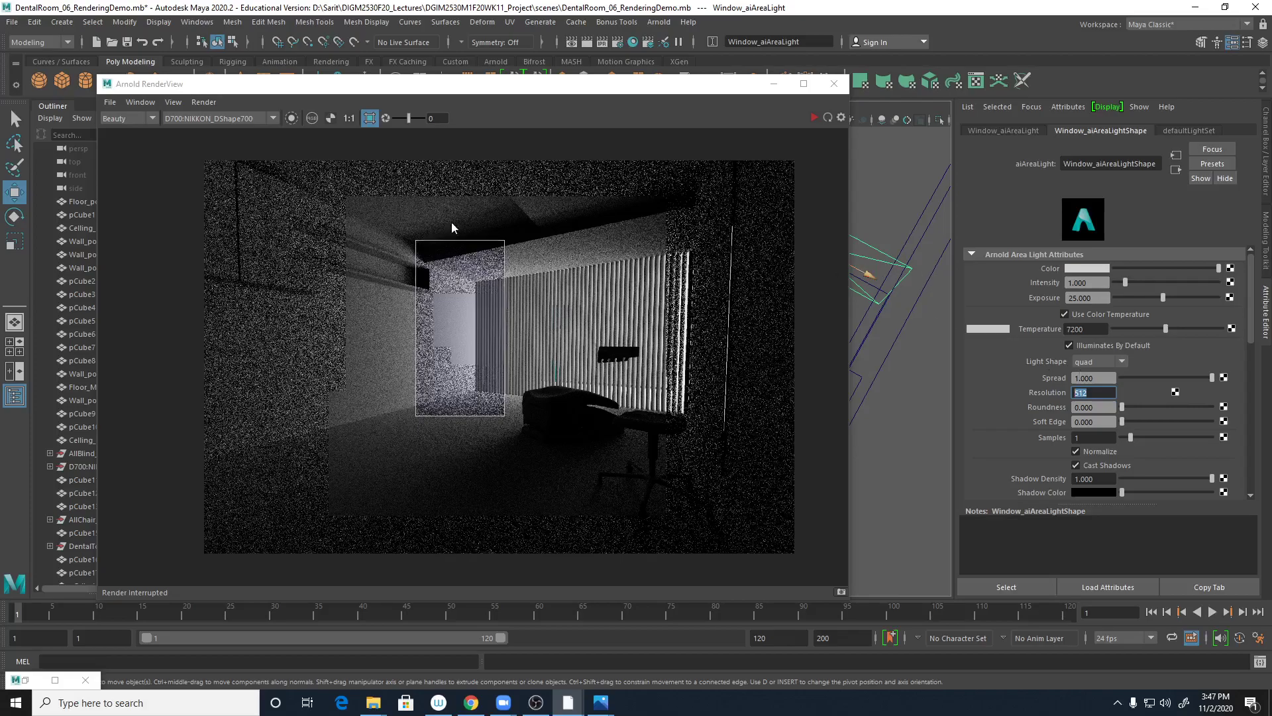
# Step: Reselect the window area light and set its resolution to 2048 and its samples to 4
pyautogui.click(423, 245)
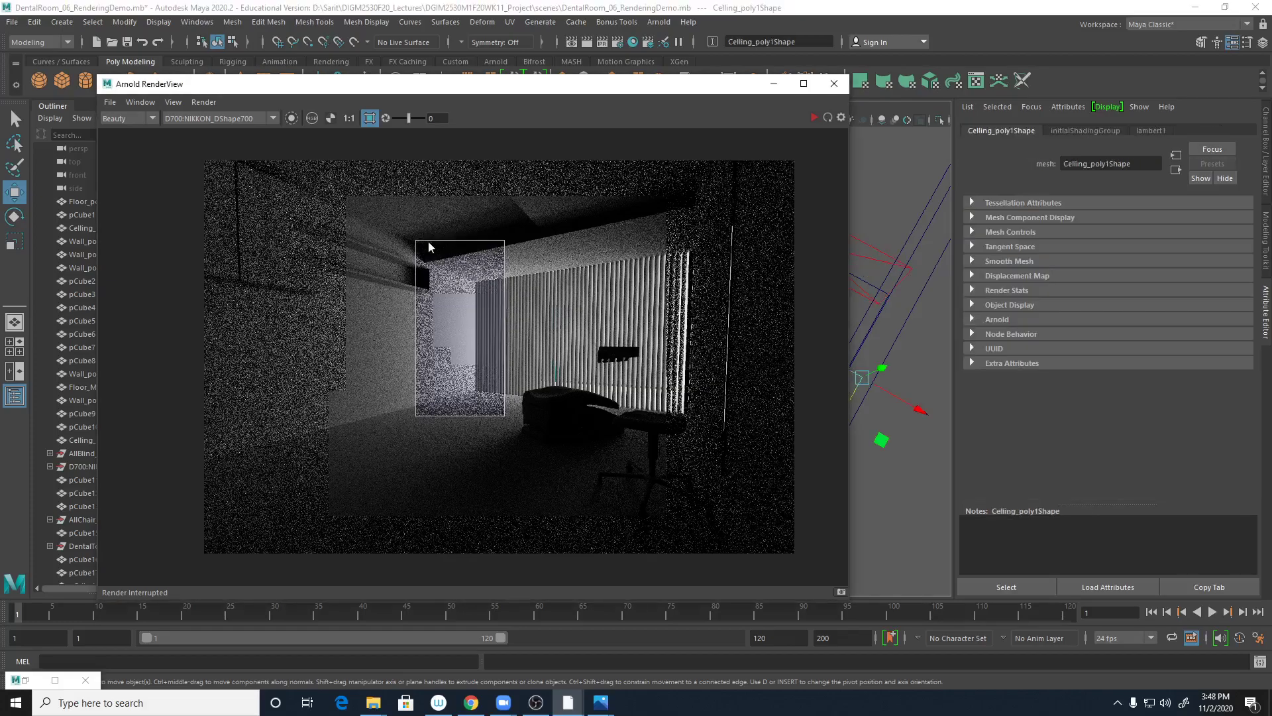
pyautogui.click(884, 260)
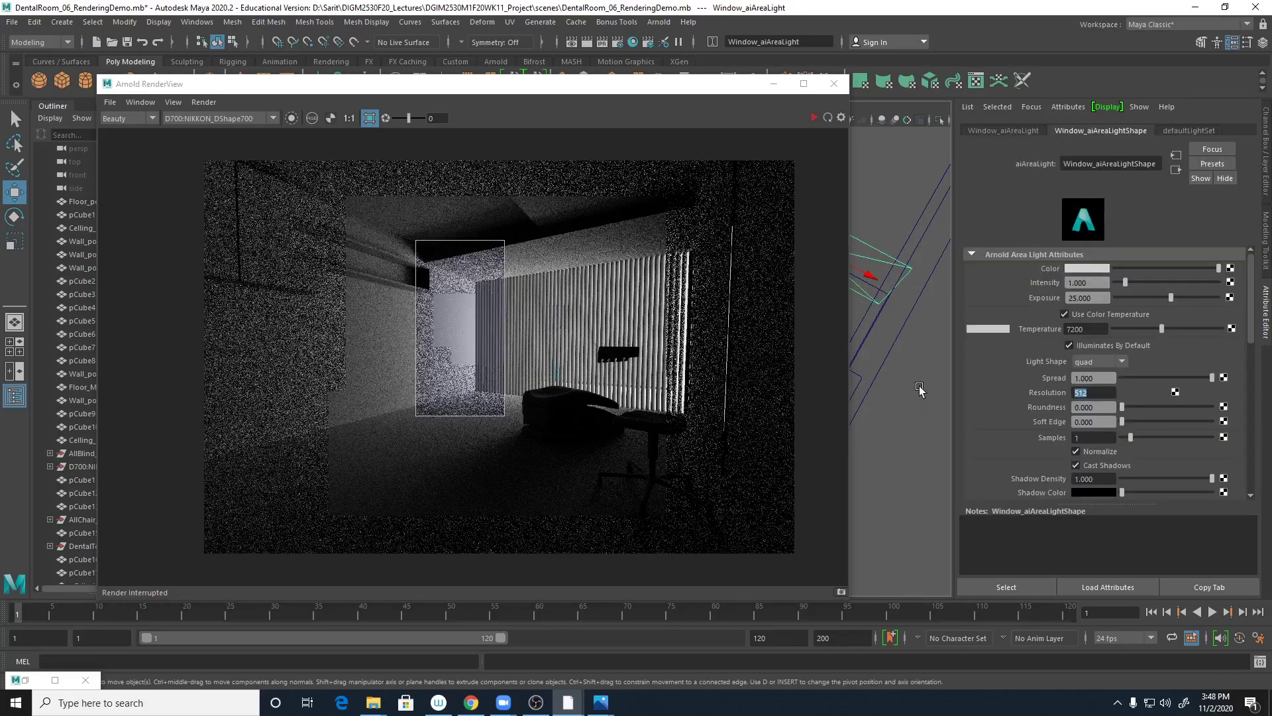
pyautogui.click(1082, 392)
pyautogui.write('2048')
pyautogui.press('Return')
pyautogui.click(1104, 392)
pyautogui.doubleClick(1104, 392)
pyautogui.doubleClick(1103, 437)
pyautogui.write('4')
pyautogui.press('Return')
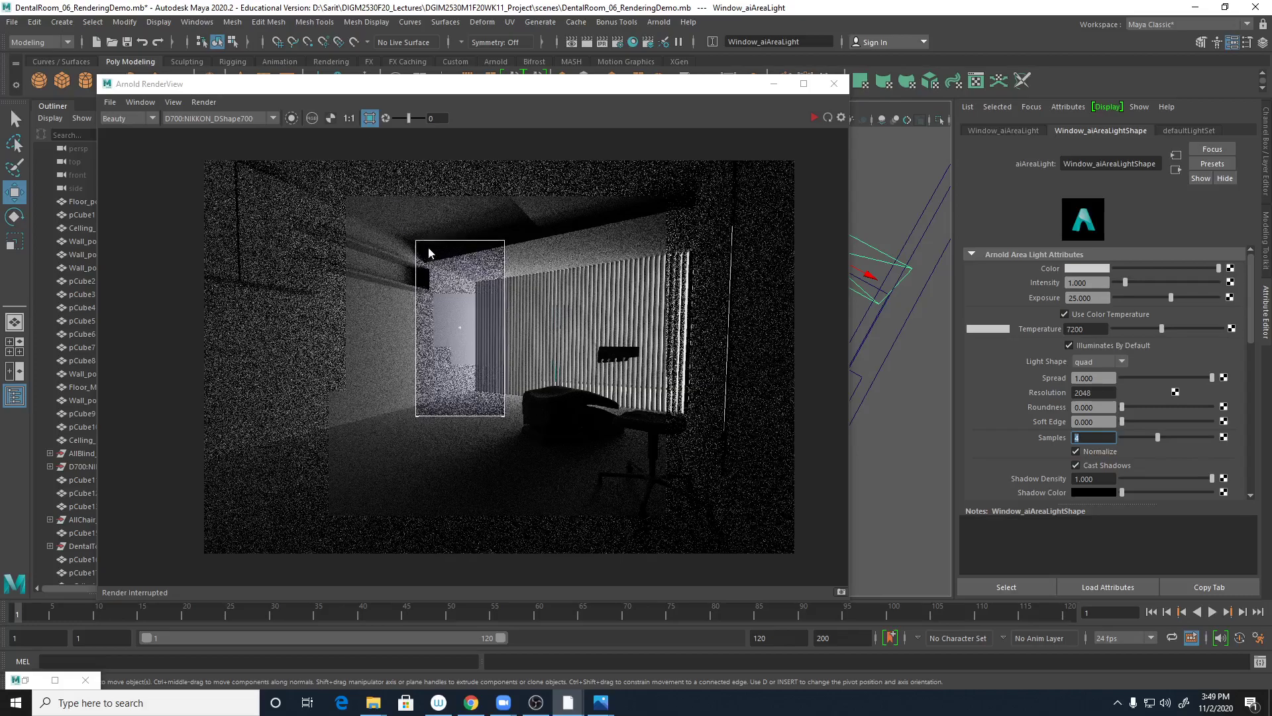
# Step: Move the render region onto the floor beside the dental chair, enlarge it, run the region render and stop it
pyautogui.click(490, 446)
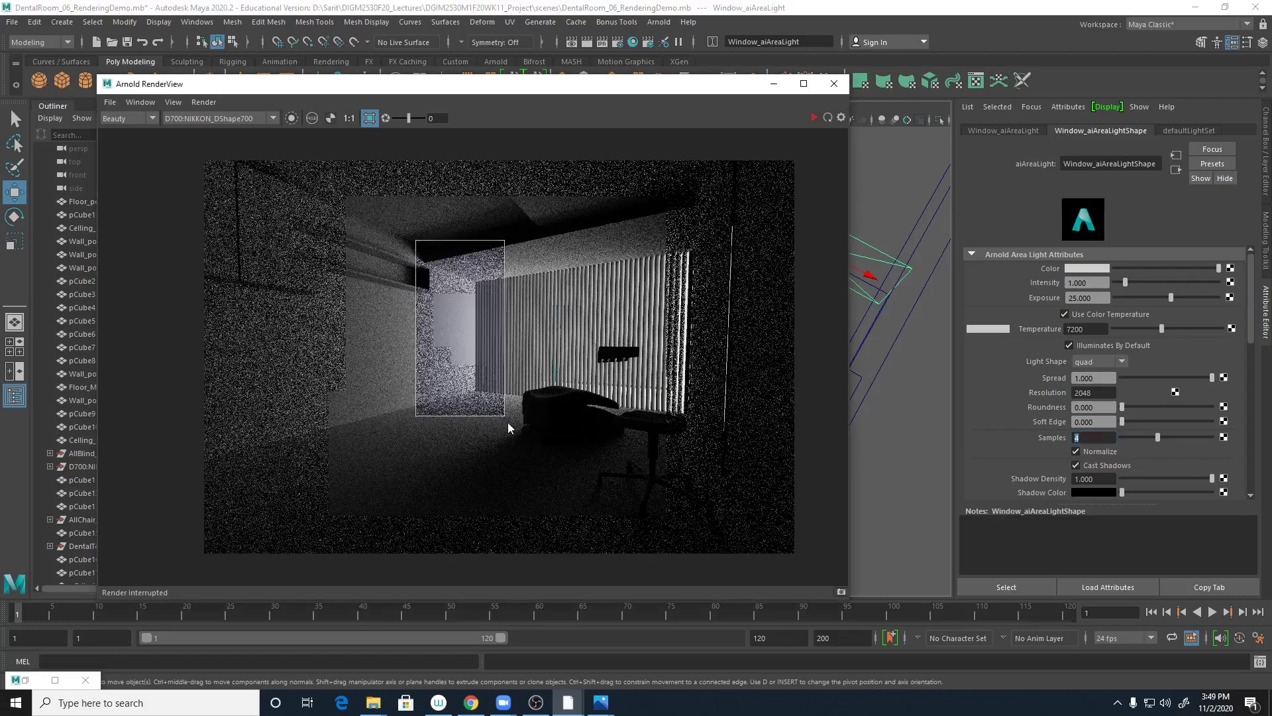
pyautogui.moveTo(416, 241); pyautogui.dragTo(445, 388)
pyautogui.moveTo(504, 416); pyautogui.dragTo(577, 481)
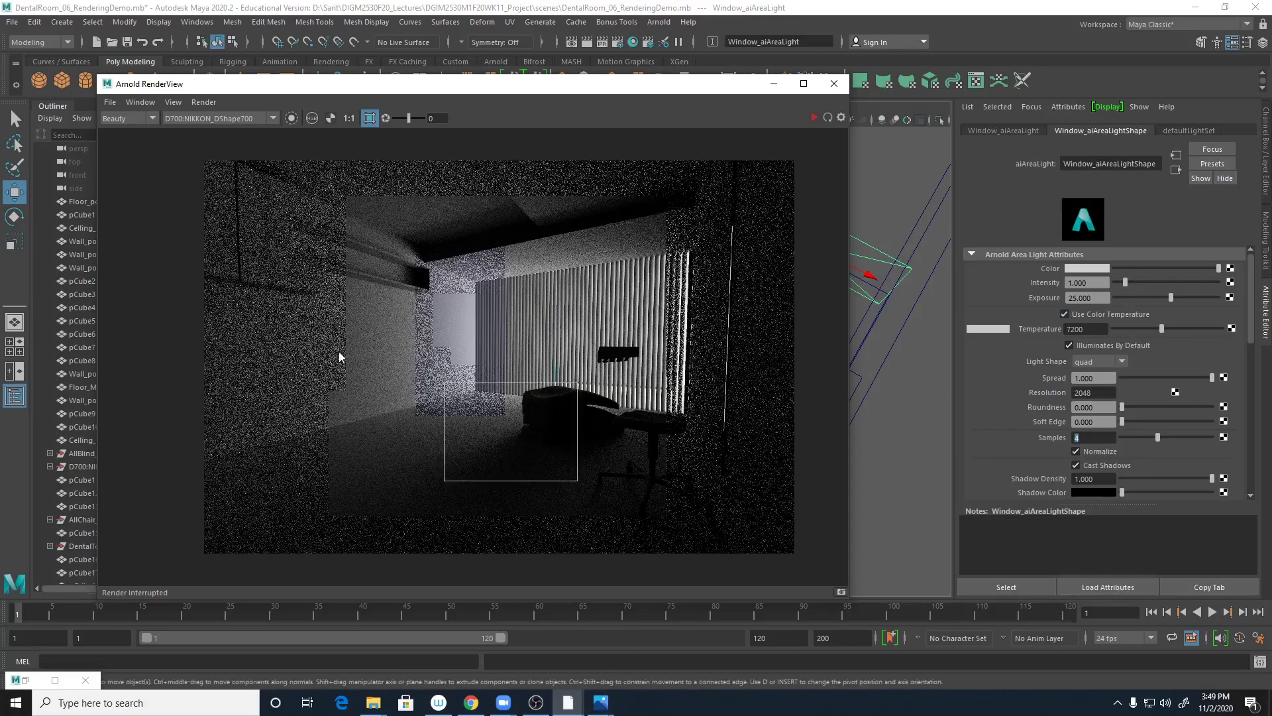
pyautogui.click(814, 117)
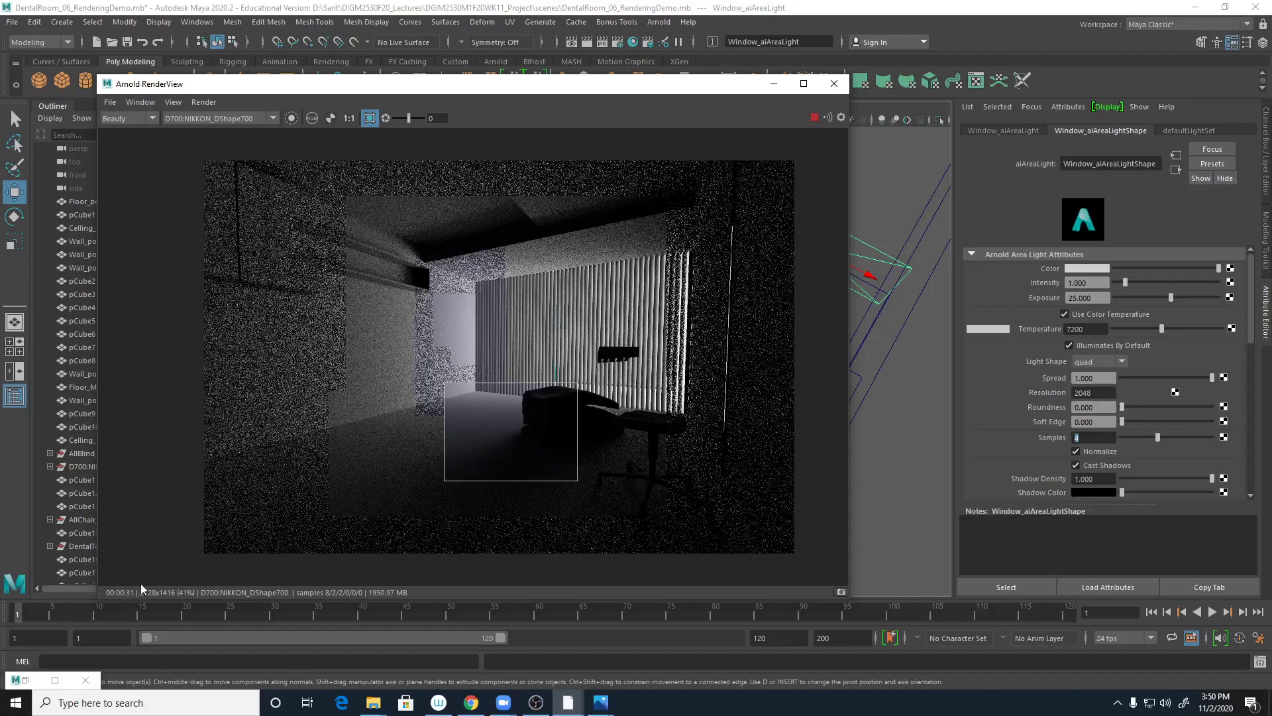
pyautogui.click(812, 117)
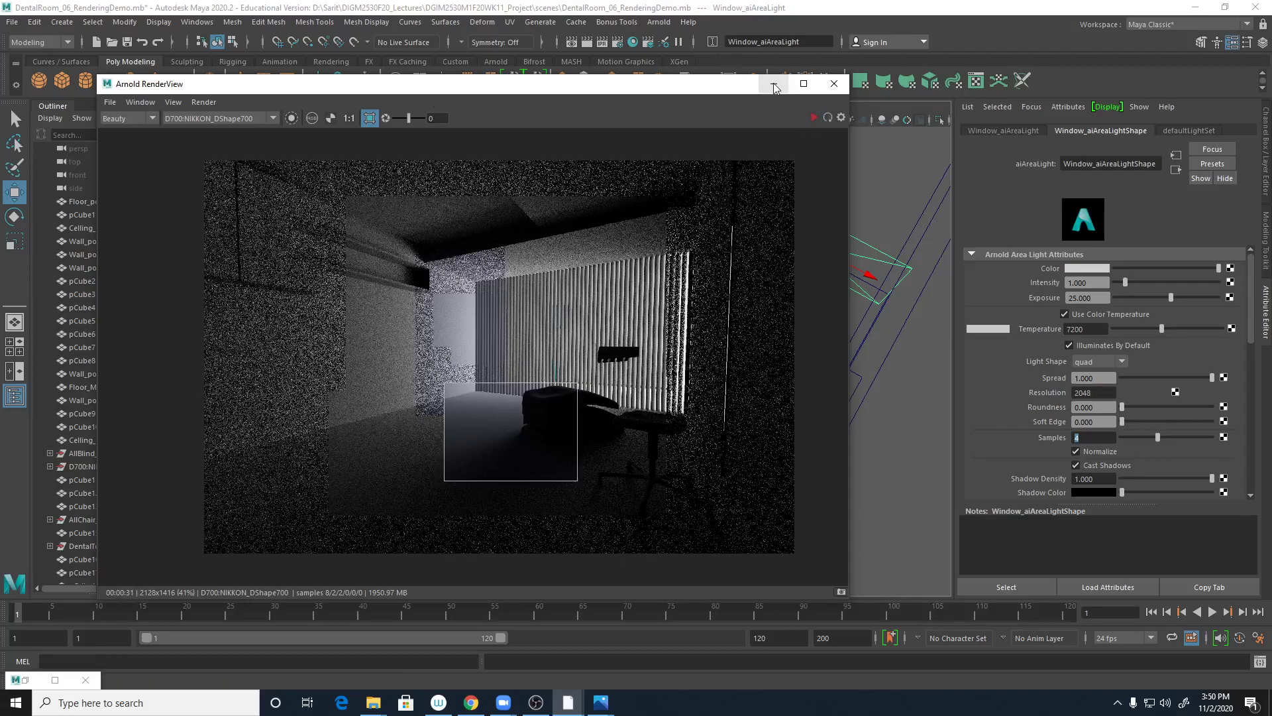
# Step: Compare the reference photo of the dental room with the latest render, then return to the scene viewports
pyautogui.moveTo(719, 86); pyautogui.dragTo(1271, 140)
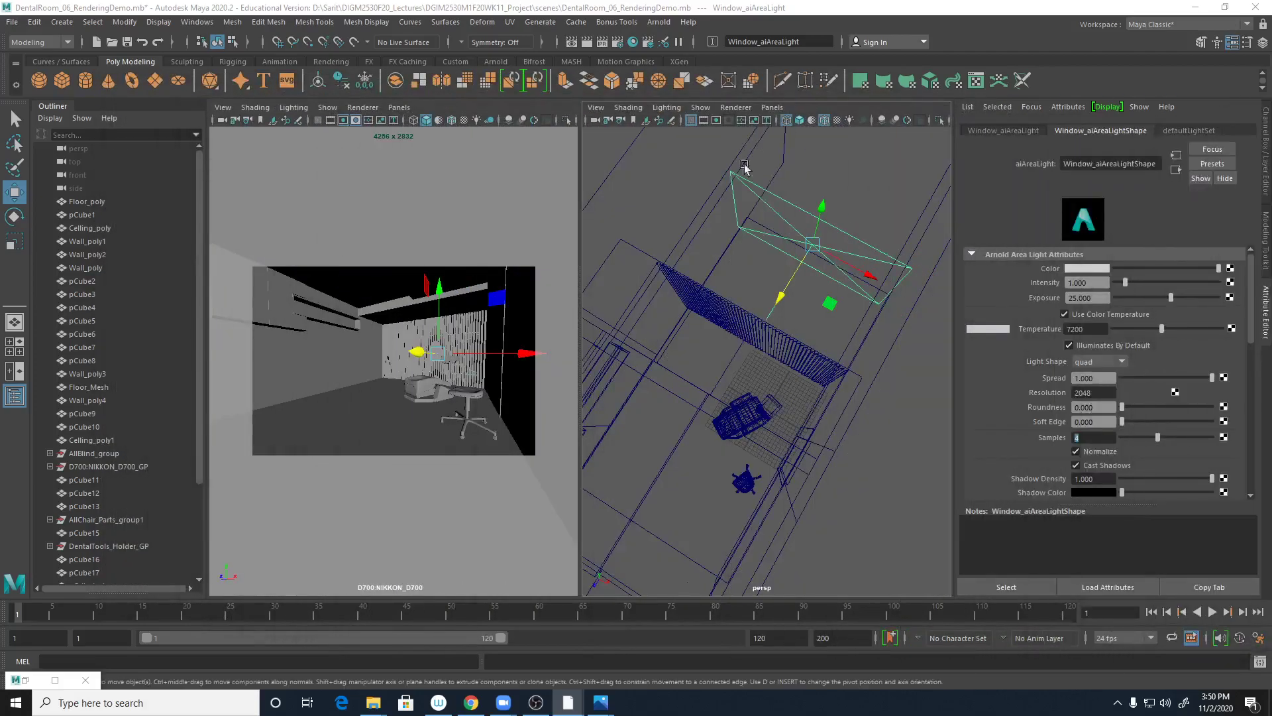
pyautogui.keyDown('alt'); pyautogui.moveTo(859, 346); pyautogui.dragTo(858, 446); pyautogui.keyUp('alt')
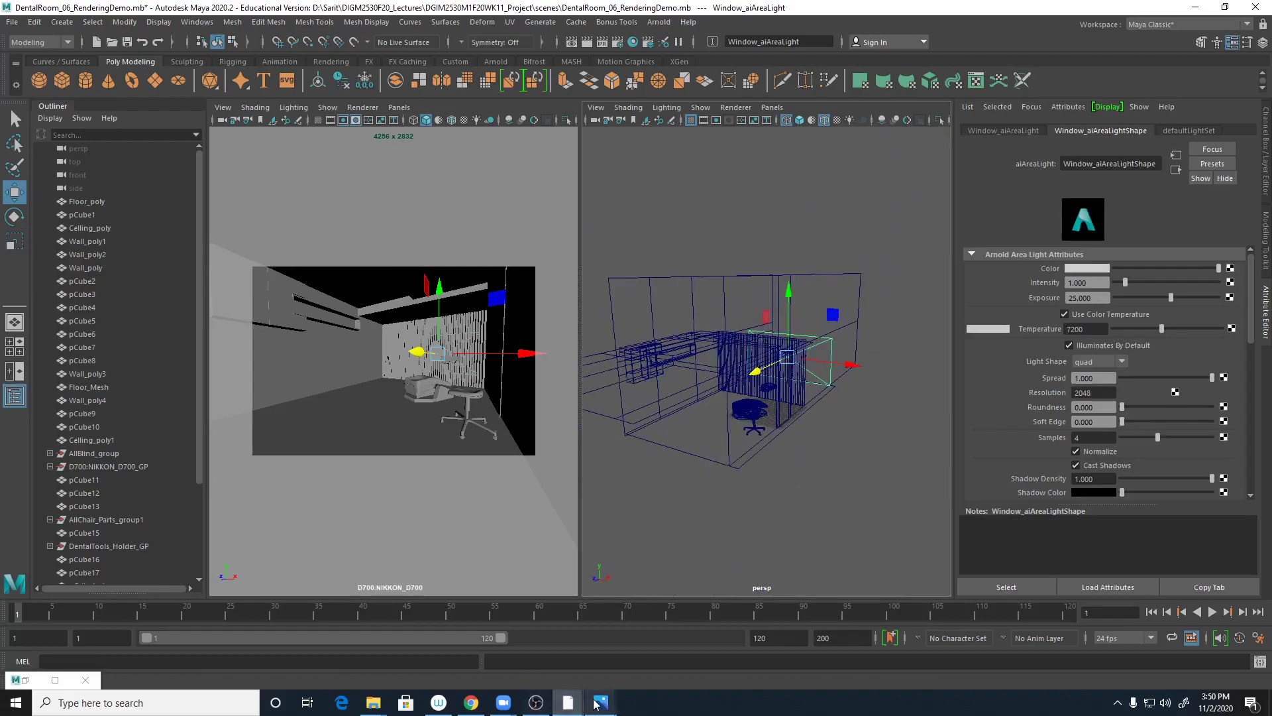
pyautogui.moveTo(601, 701)
pyautogui.click(643, 642)
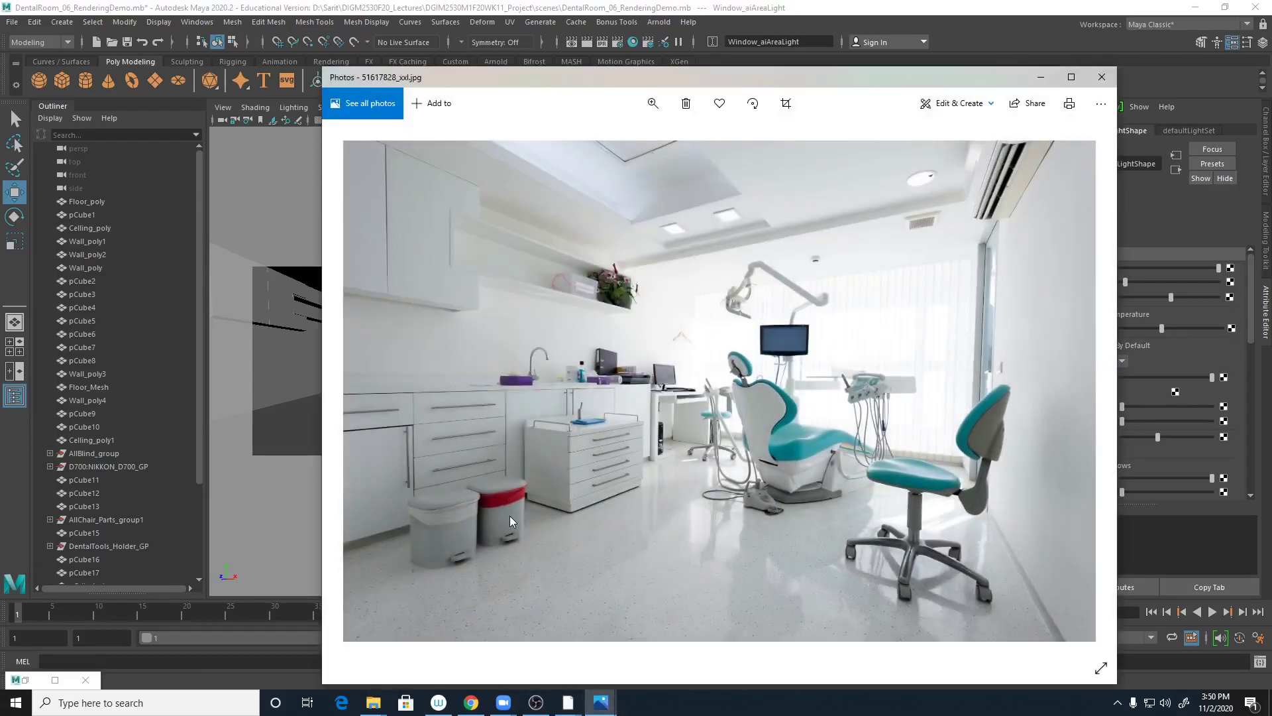
pyautogui.click(1041, 77)
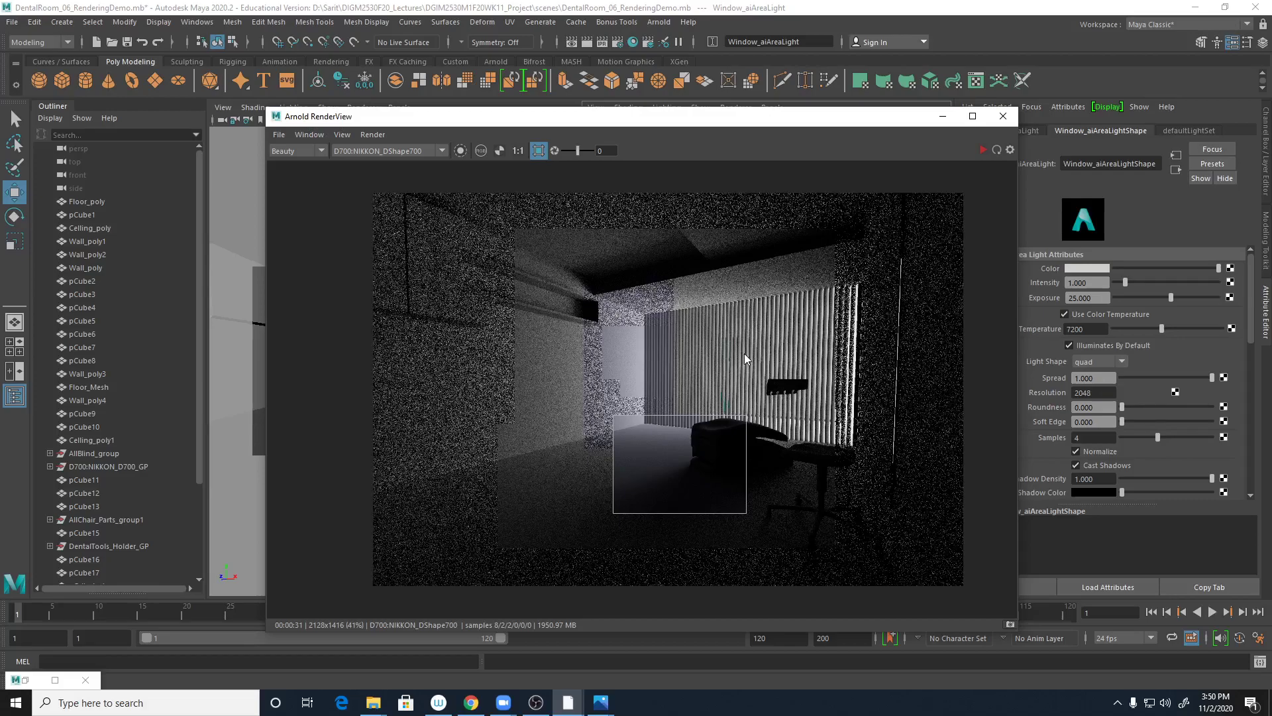
pyautogui.click(942, 116)
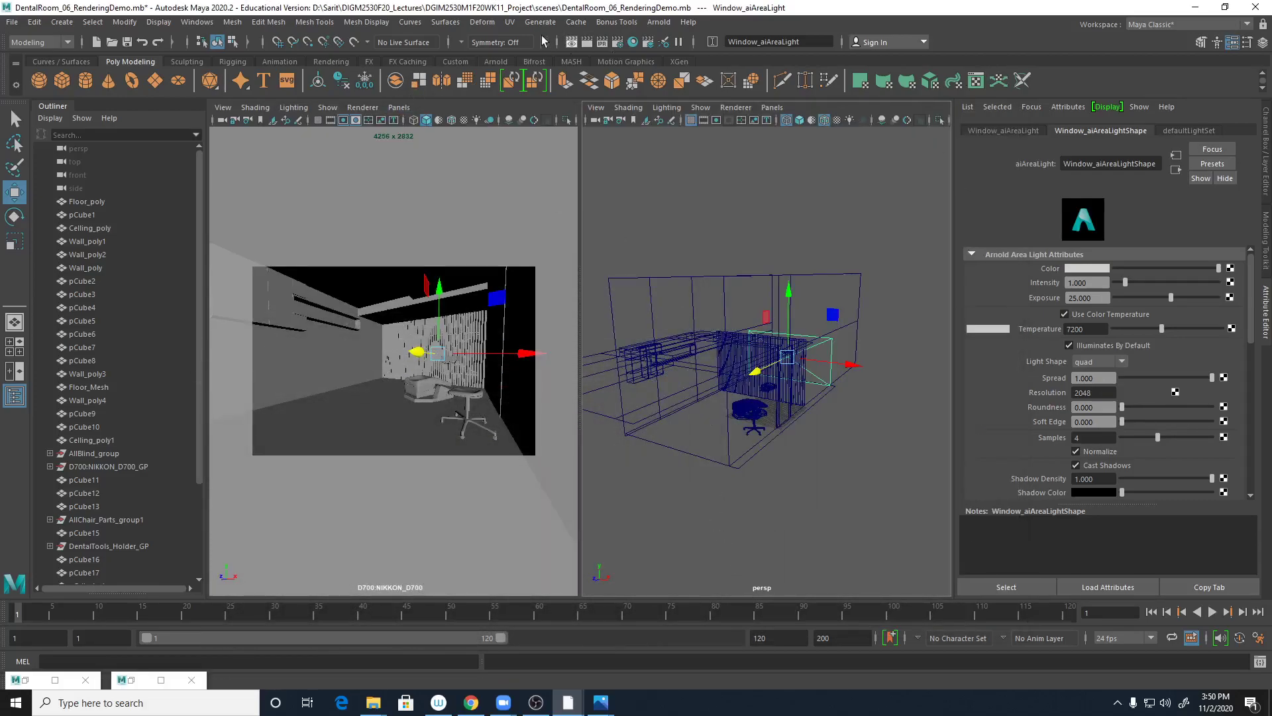
# Step: Create a second Arnold area light and scale it up uniformly
pyautogui.click(659, 22)
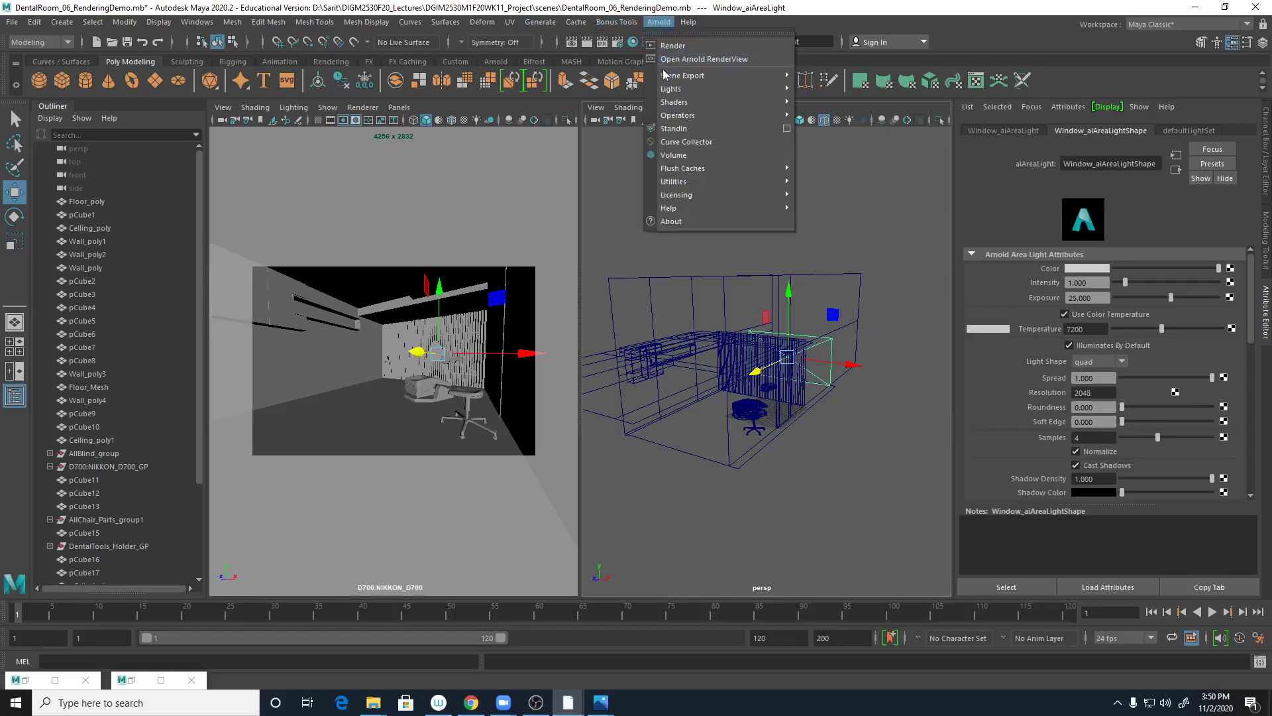
pyautogui.moveTo(663, 90)
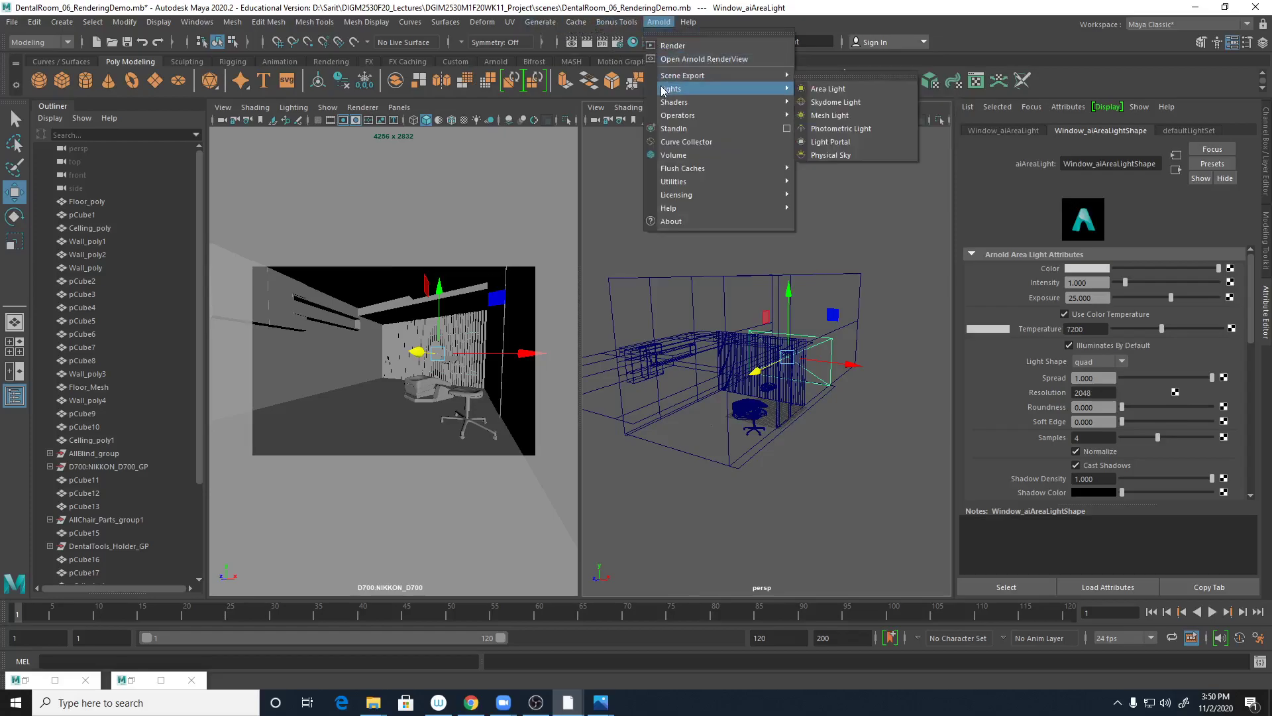
pyautogui.click(840, 89)
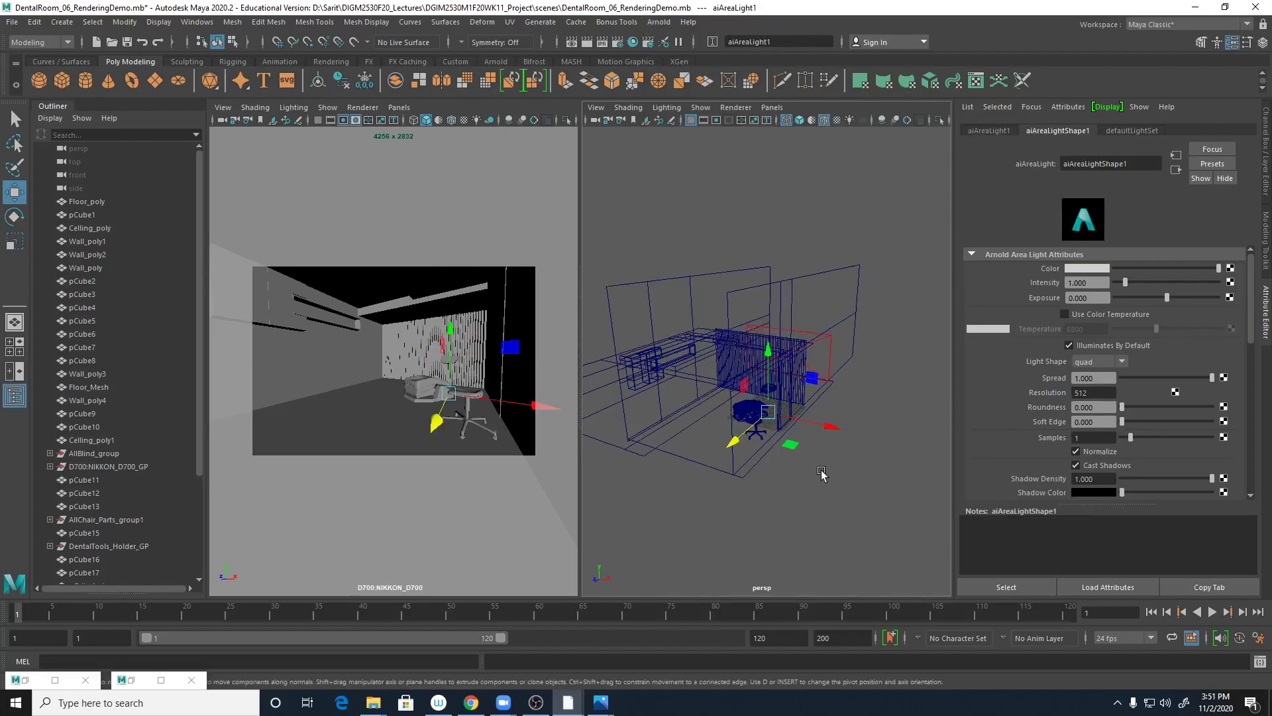
pyautogui.press('r')
pyautogui.moveTo(768, 412); pyautogui.dragTo(845, 434)
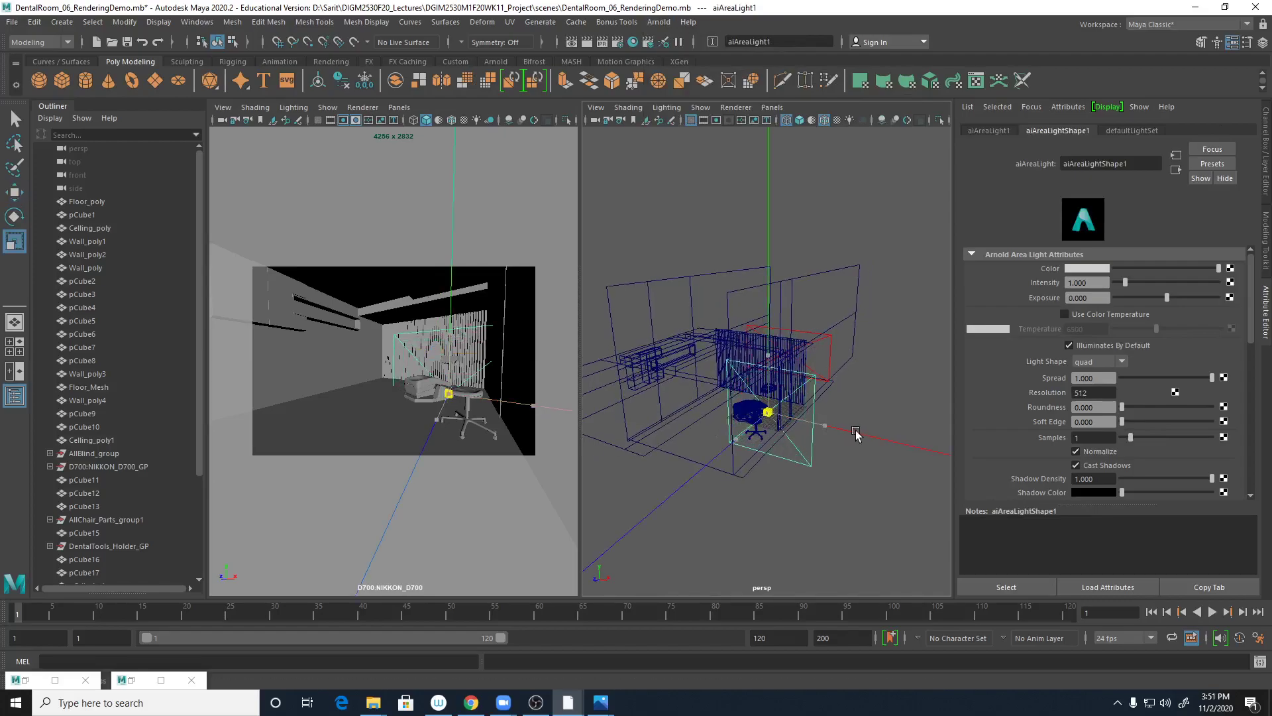
pyautogui.moveTo(768, 376); pyautogui.dragTo(868, 463)
# Step: Move the new area light to the open end of the room opposite the blinds and fit its size
pyautogui.press('w')
pyautogui.press('r')
pyautogui.press('w')
pyautogui.press('r')
pyautogui.press('w')
pyautogui.moveTo(901, 413); pyautogui.dragTo(780, 413)
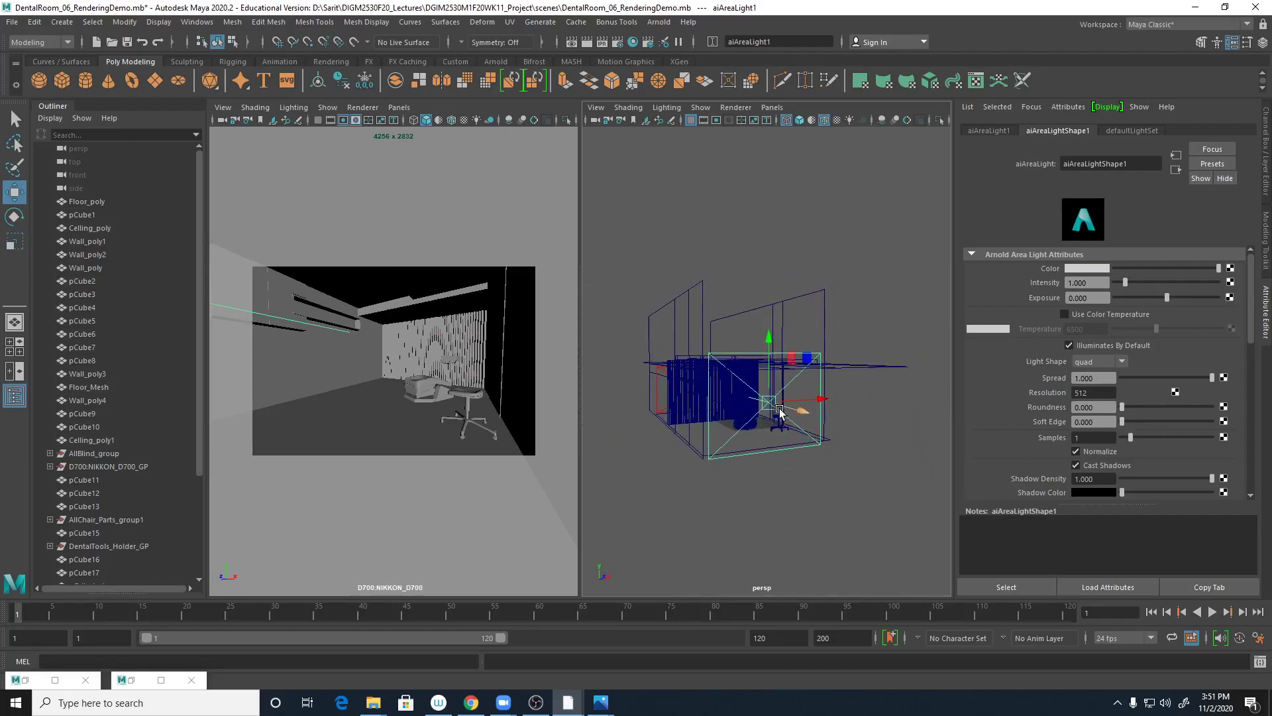
# Step: Reduce the new area light's height slightly and lower it within the room opening
pyautogui.press('r')
pyautogui.moveTo(769, 340); pyautogui.dragTo(772, 351)
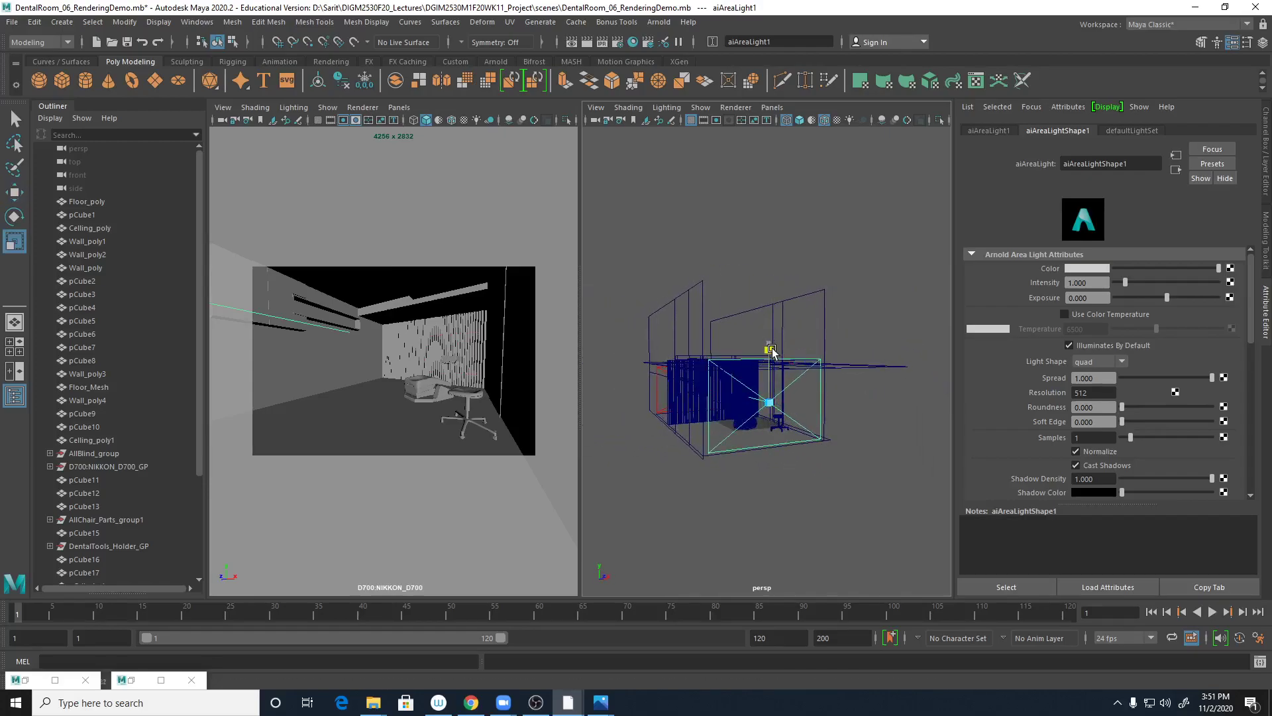
pyautogui.press('w')
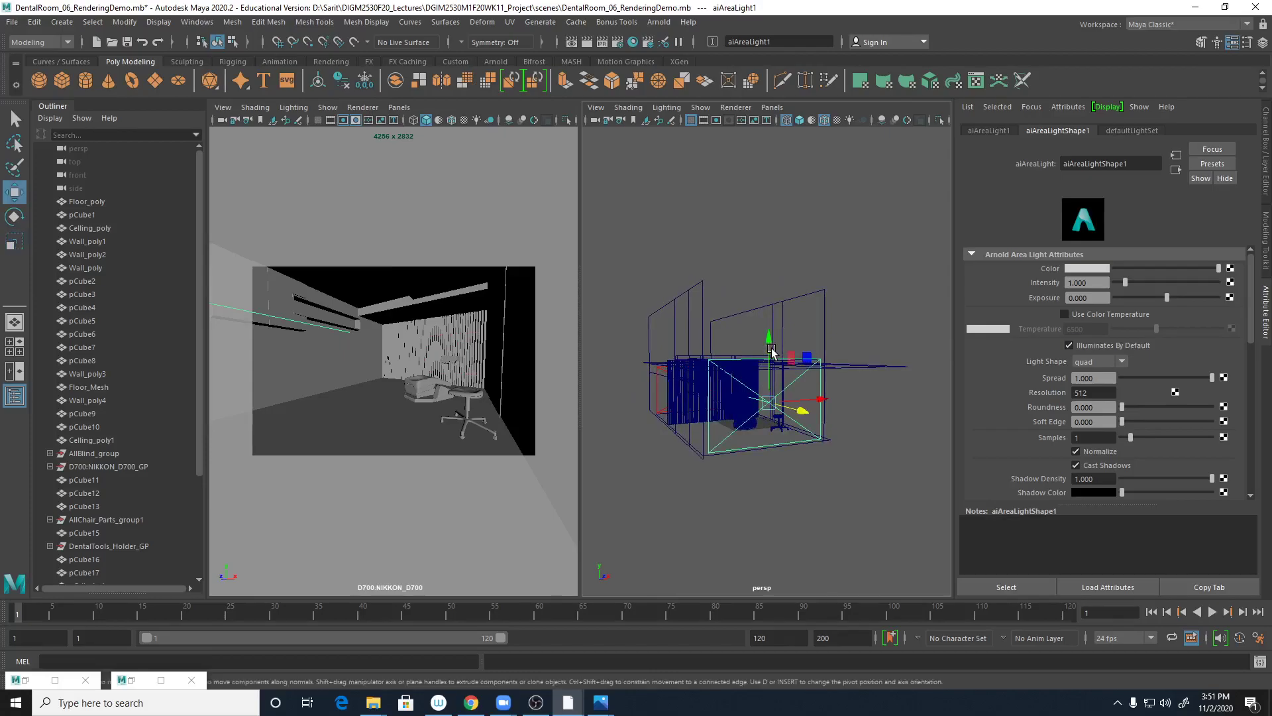
pyautogui.moveTo(770, 340); pyautogui.dragTo(777, 375)
pyautogui.keyDown('alt'); pyautogui.moveTo(776, 374); pyautogui.dragTo(875, 469, button='right'); pyautogui.keyUp('alt')
pyautogui.keyDown('alt'); pyautogui.moveTo(875, 469); pyautogui.dragTo(844, 455); pyautogui.keyUp('alt')
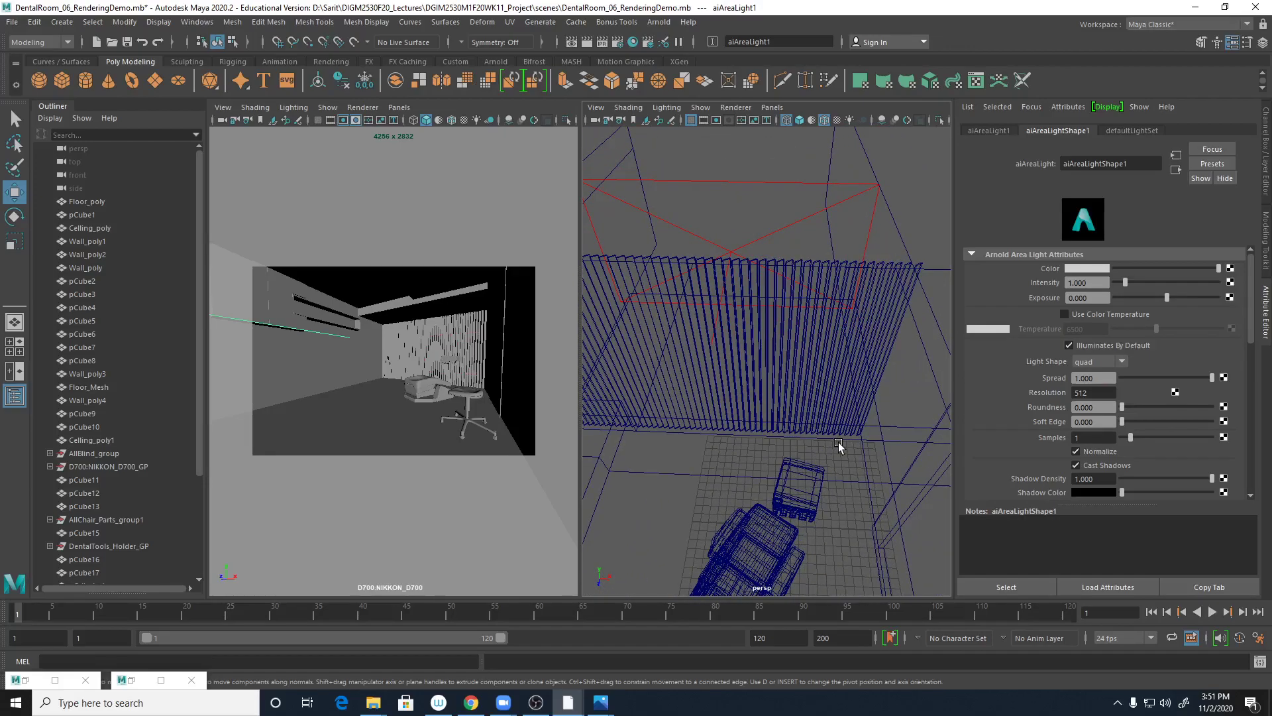
# Step: Reselect the new area light, enable its color temperature at 7200 and set its exposure to 20
pyautogui.click(898, 330)
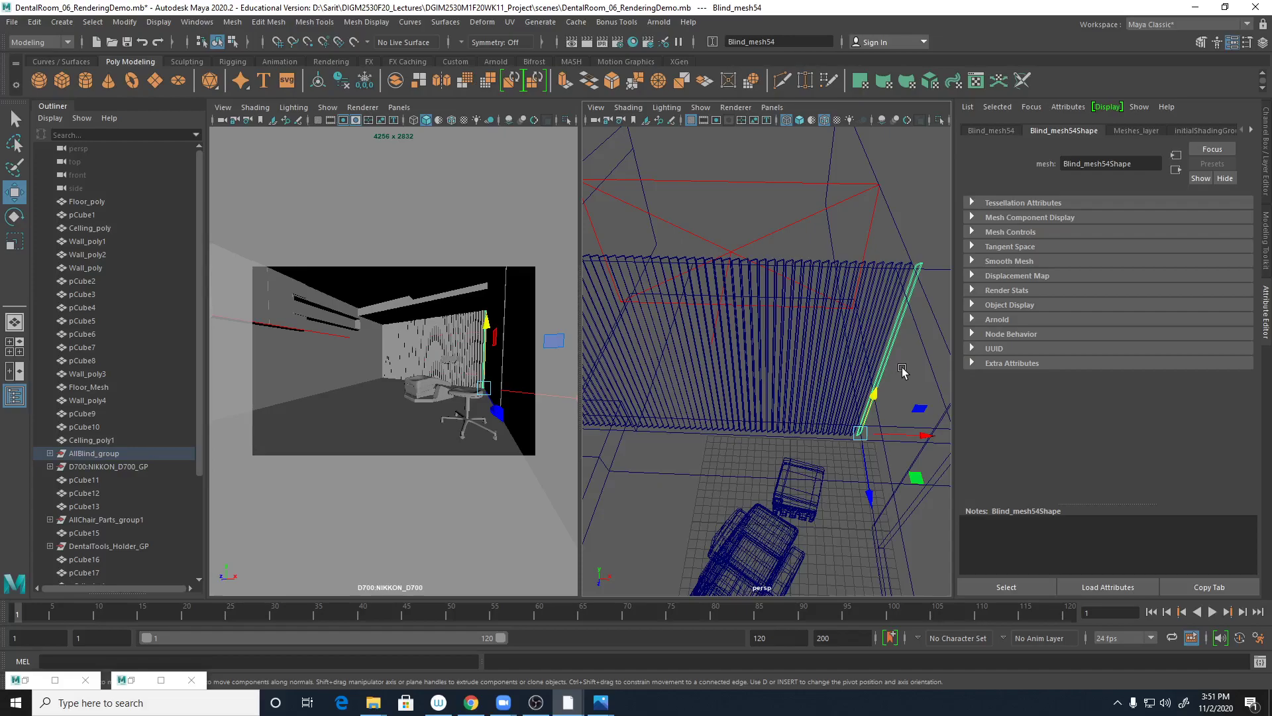
pyautogui.keyDown('alt'); pyautogui.moveTo(902, 375); pyautogui.dragTo(878, 397); pyautogui.keyUp('alt')
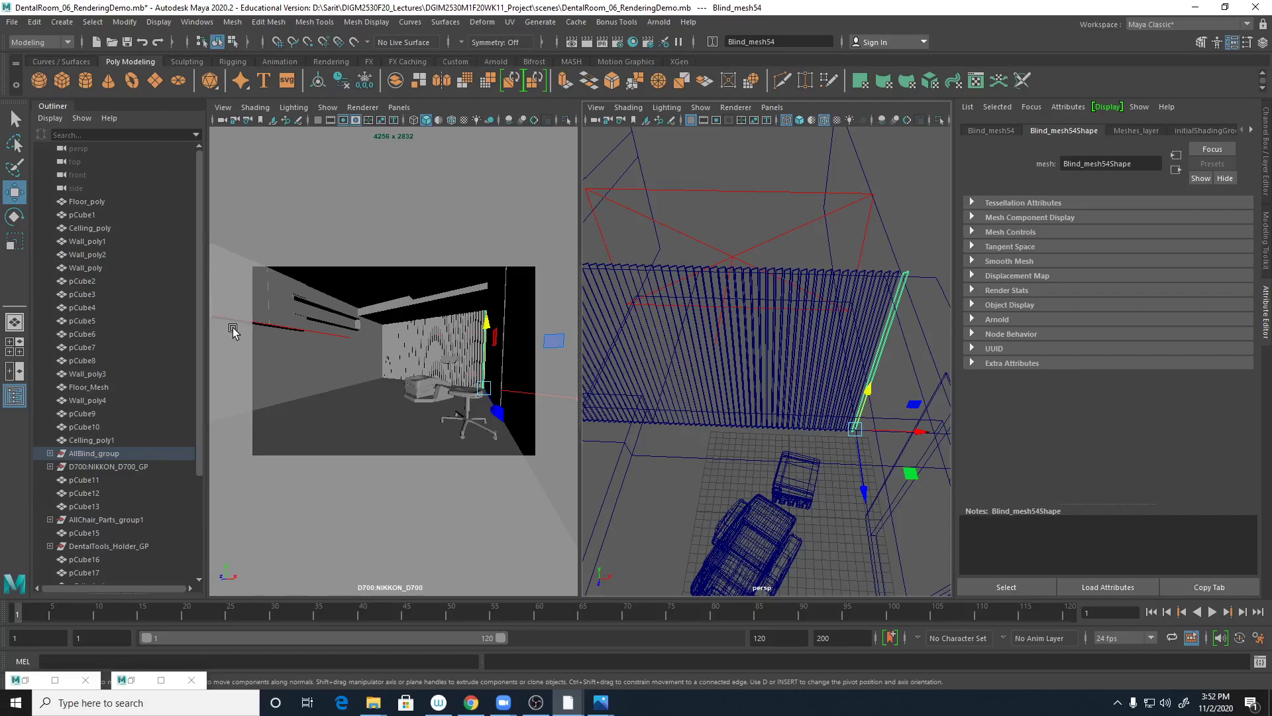
pyautogui.keyDown('alt'); pyautogui.moveTo(762, 400); pyautogui.dragTo(732, 479); pyautogui.keyUp('alt')
pyautogui.click(729, 482)
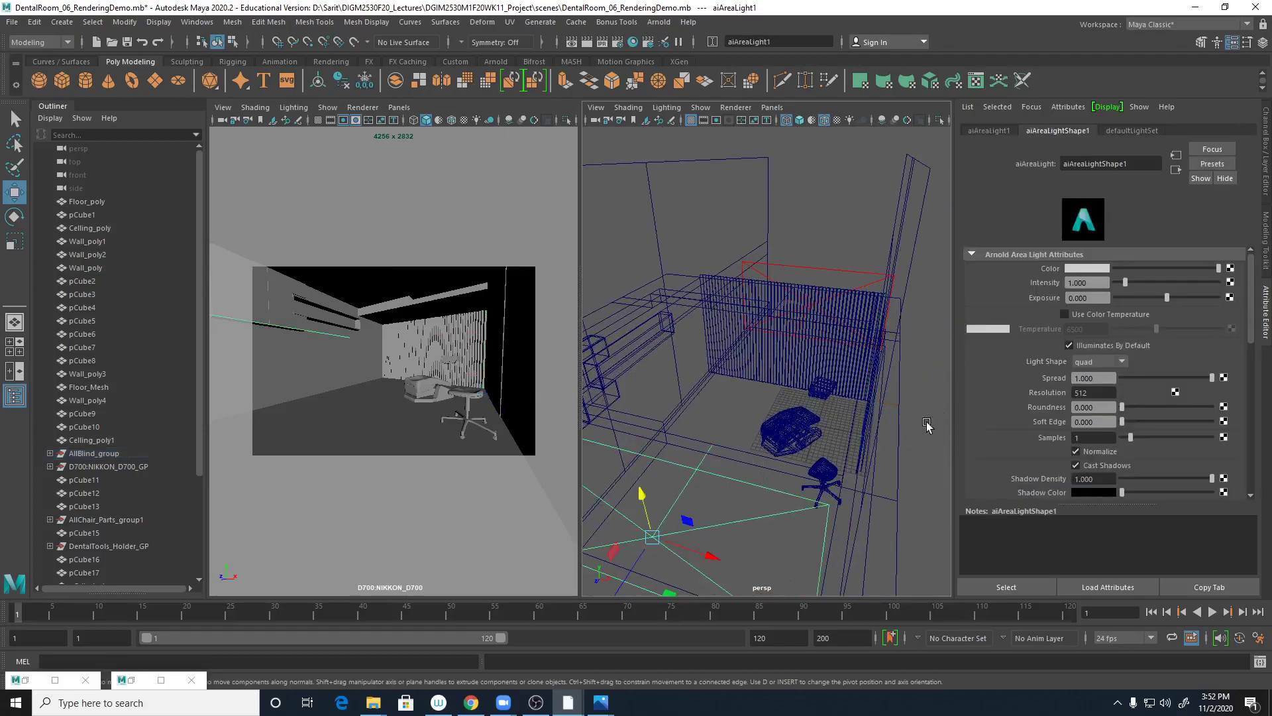
pyautogui.click(1091, 313)
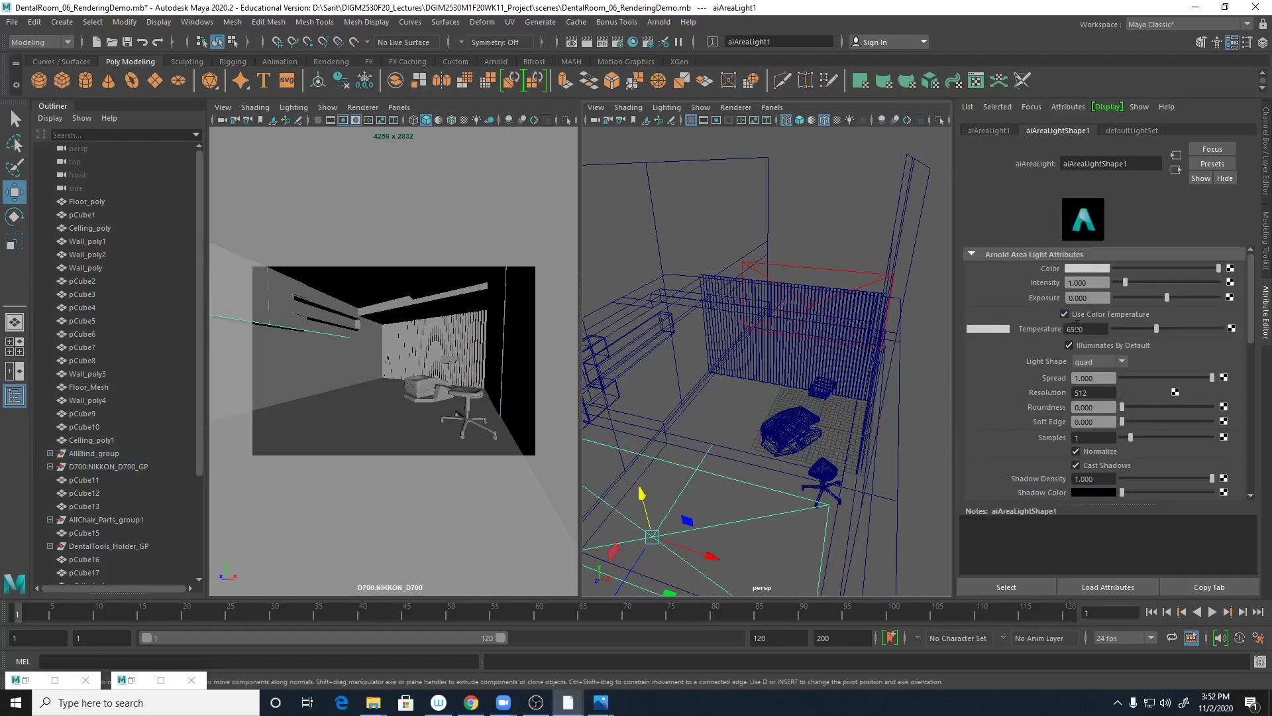
pyautogui.doubleClick(1099, 329)
pyautogui.write('7200')
pyautogui.press('Return')
pyautogui.doubleClick(1104, 298)
pyautogui.write('20')
pyautogui.press('Return')
# Step: Set the new area light's resolution to 2048 and samples to 4, then bring back the Arnold RenderView
pyautogui.doubleClick(1092, 392)
pyautogui.write('2048')
pyautogui.press('Return')
pyautogui.click(1095, 438)
pyautogui.write('4')
pyautogui.press('Return')
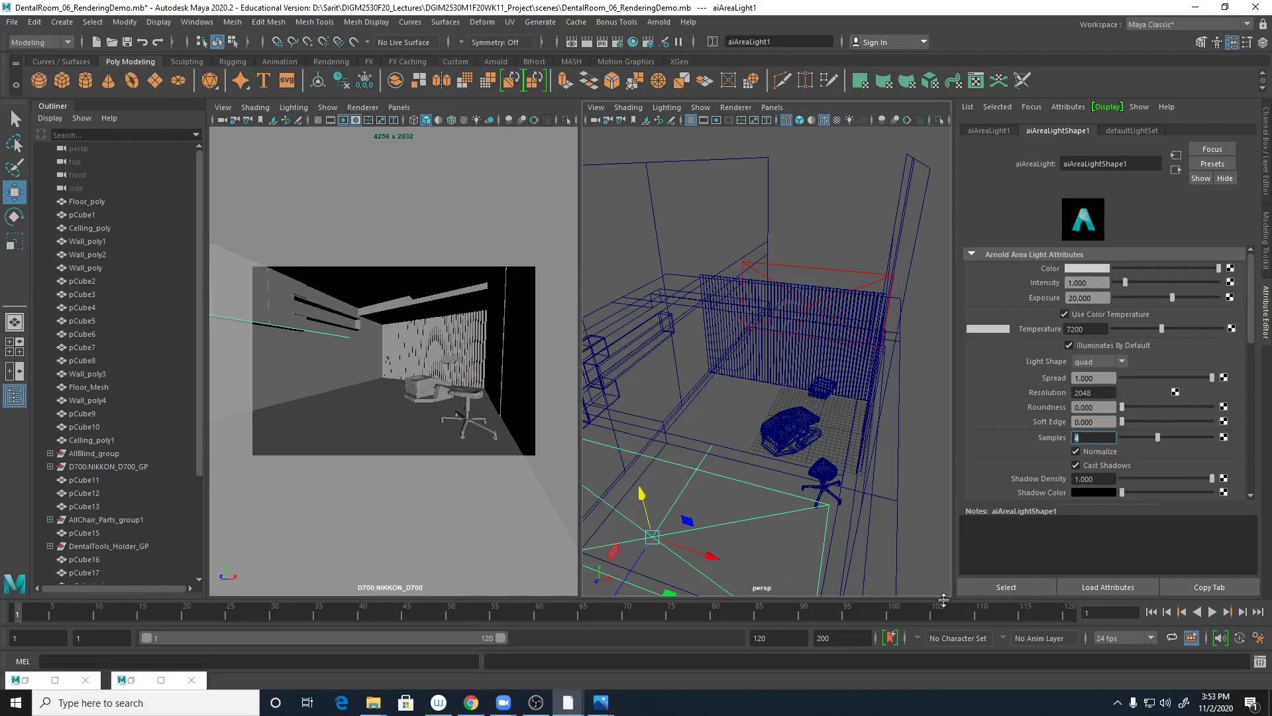
pyautogui.click(132, 683)
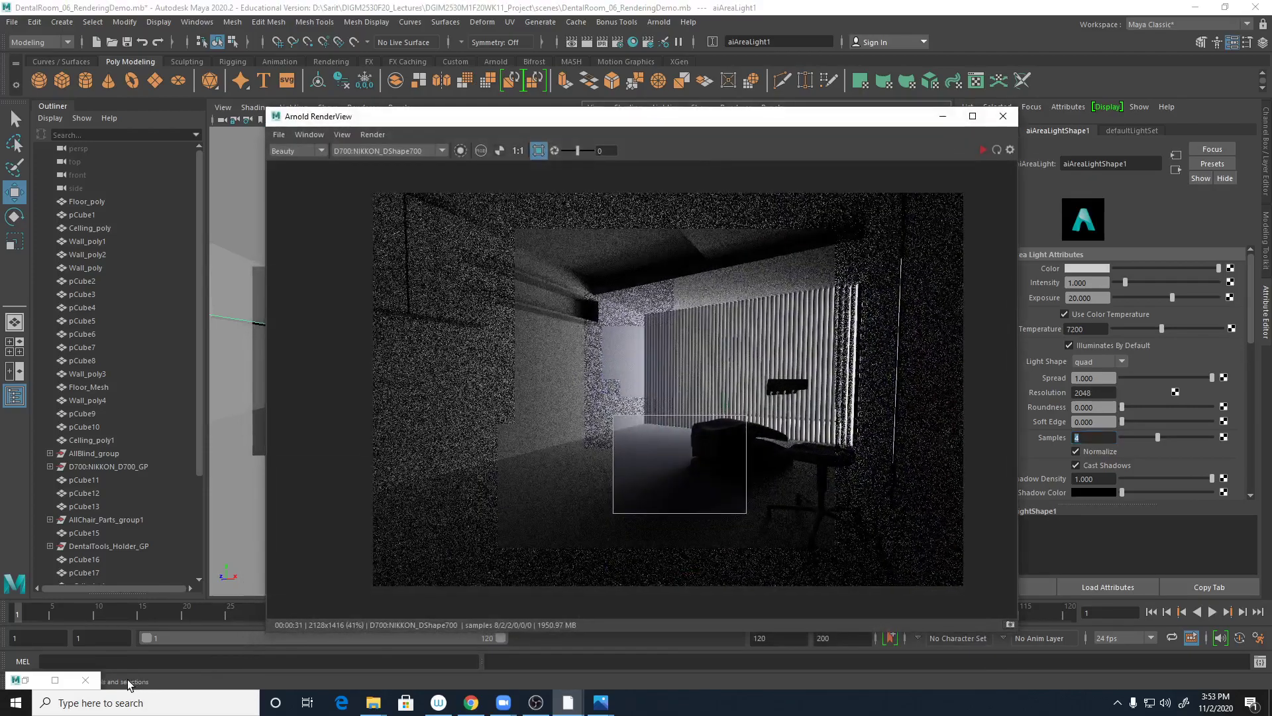
# Step: Reshape the Arnold RenderView crop region so it frames the dental chair, the stool and the lower blinds
pyautogui.moveTo(669, 124); pyautogui.dragTo(628, 117)
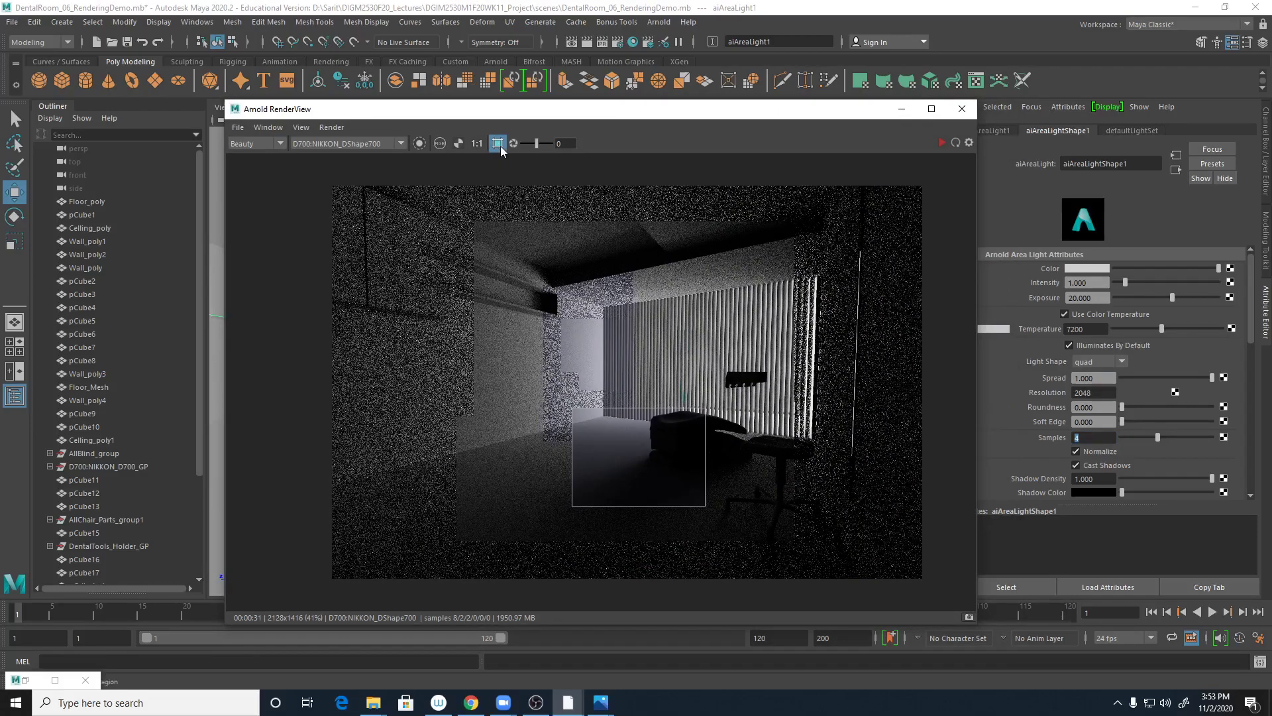
pyautogui.moveTo(579, 408); pyautogui.dragTo(516, 311)
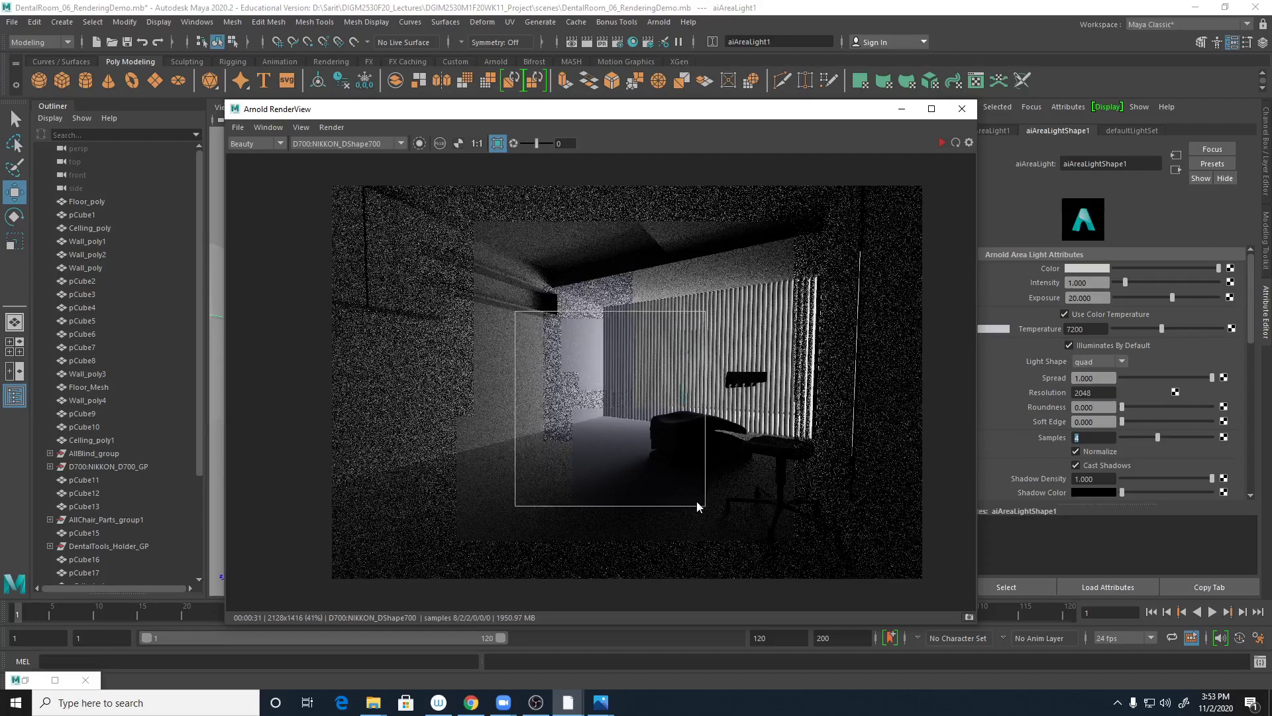
pyautogui.moveTo(705, 508); pyautogui.dragTo(724, 536)
pyautogui.click(753, 480)
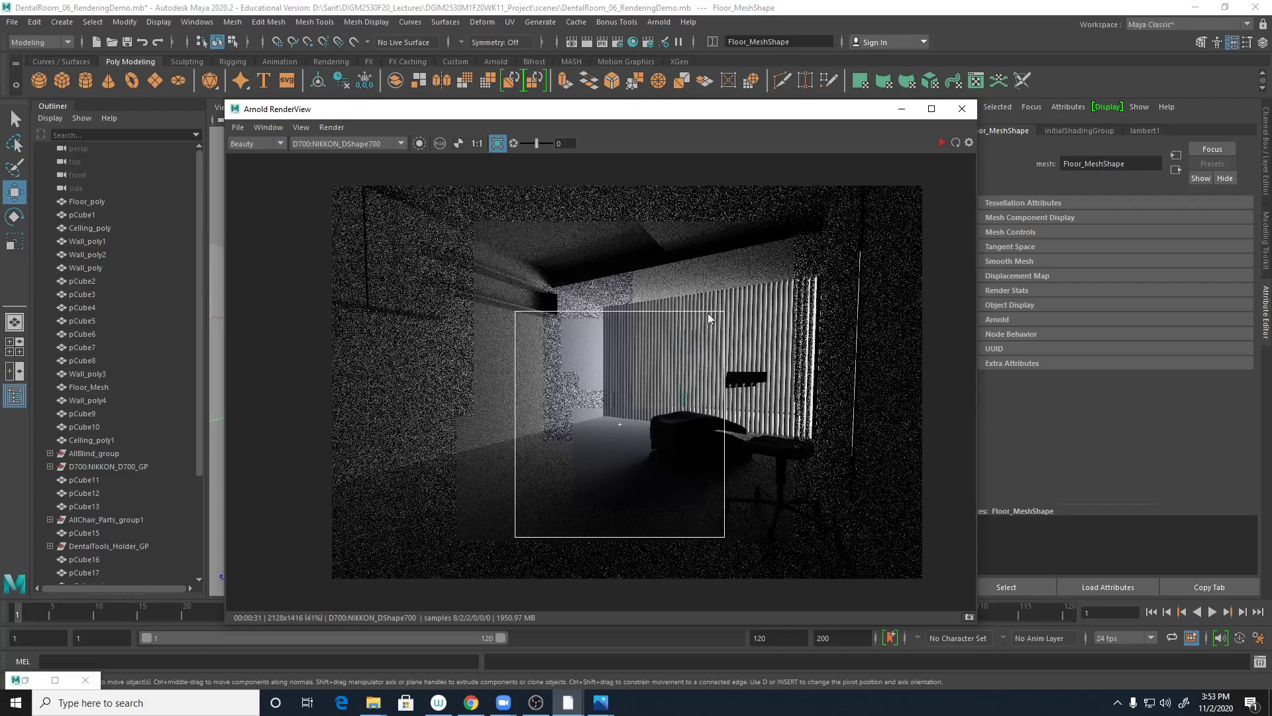
pyautogui.moveTo(725, 310); pyautogui.dragTo(836, 312)
pyautogui.moveTo(515, 310); pyautogui.dragTo(631, 312)
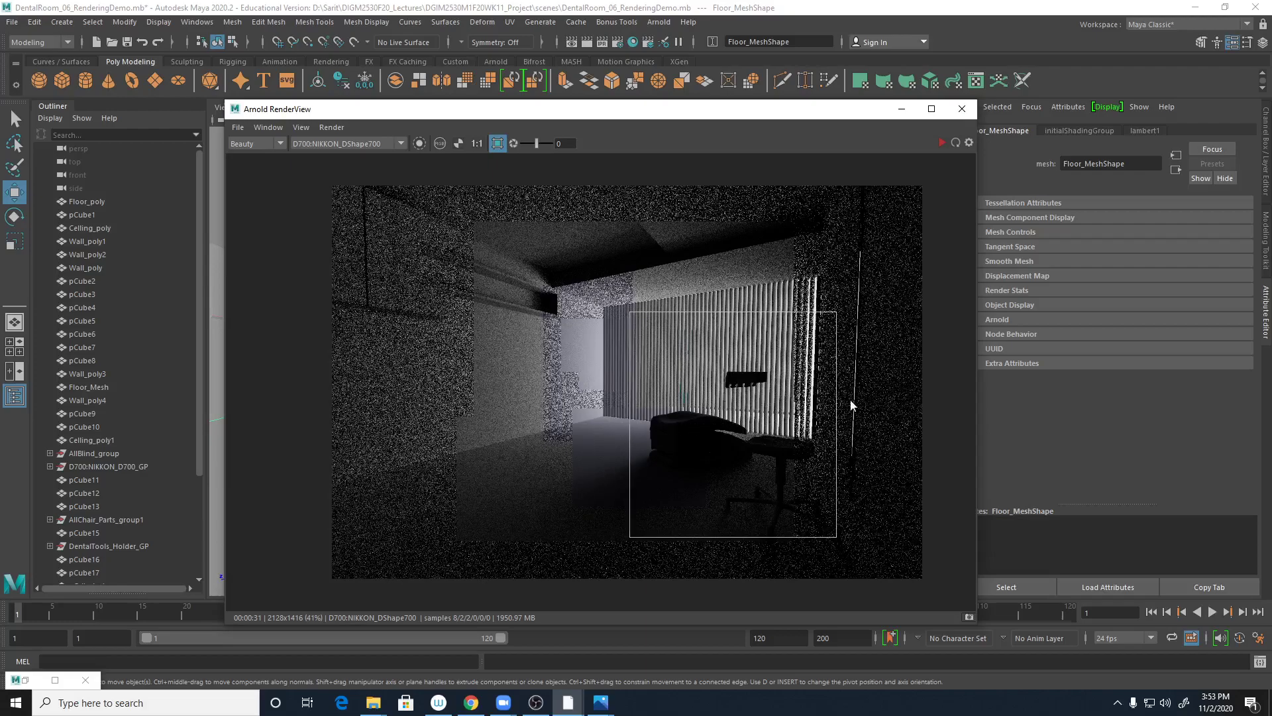
pyautogui.moveTo(835, 314); pyautogui.dragTo(830, 375)
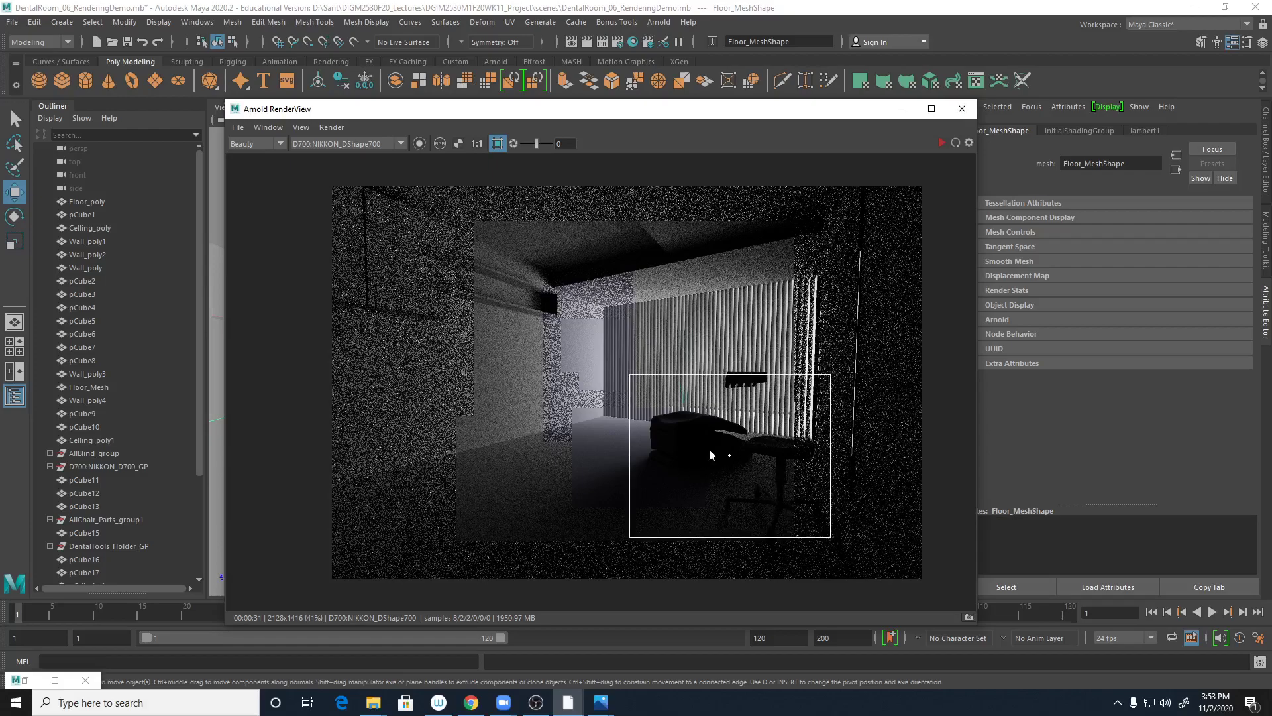
# Step: Deselect everything in the scene and run a brief test render of the cropped chair and stool area
pyautogui.moveTo(777, 111); pyautogui.dragTo(510, 149)
pyautogui.click(914, 440)
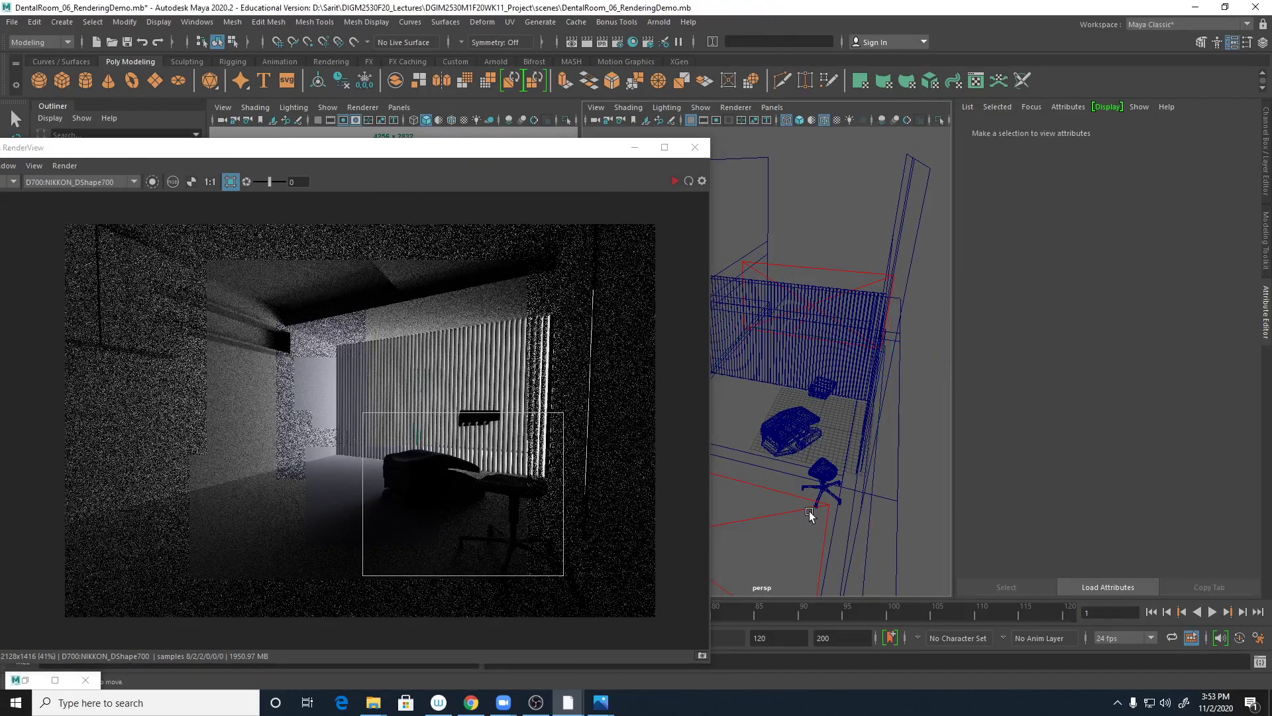
pyautogui.moveTo(379, 147); pyautogui.dragTo(526, 118)
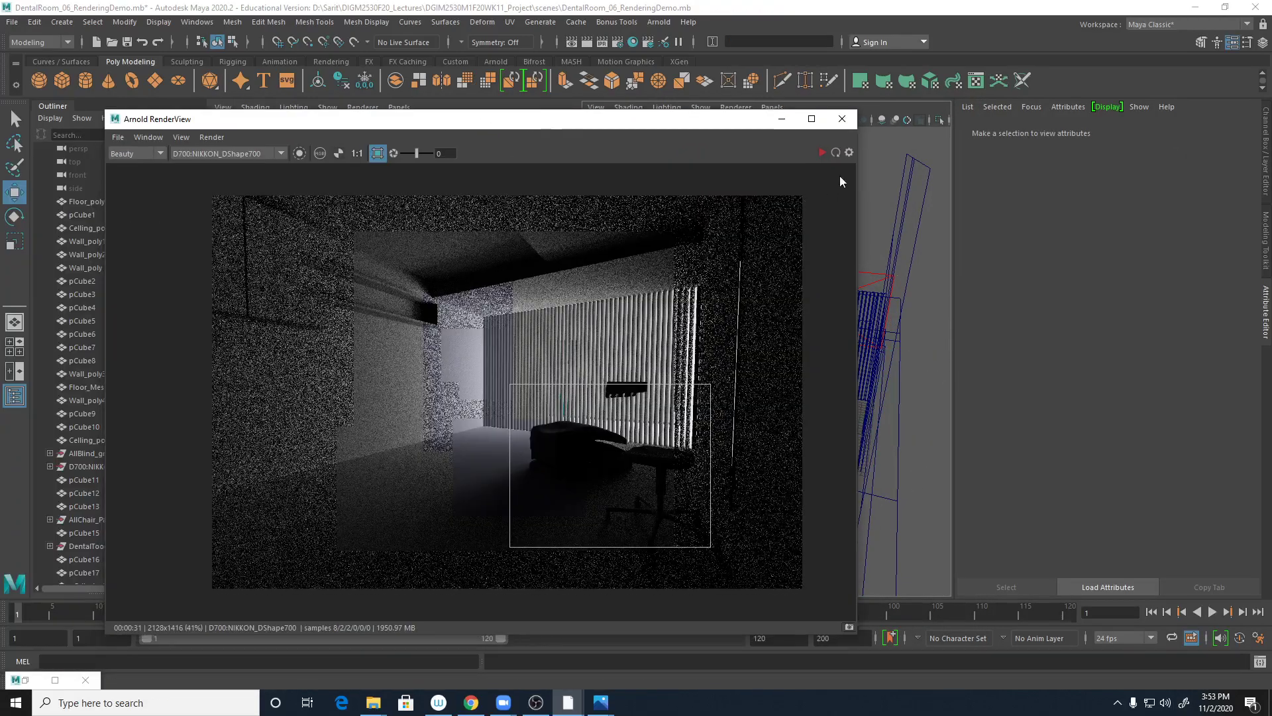
pyautogui.click(822, 153)
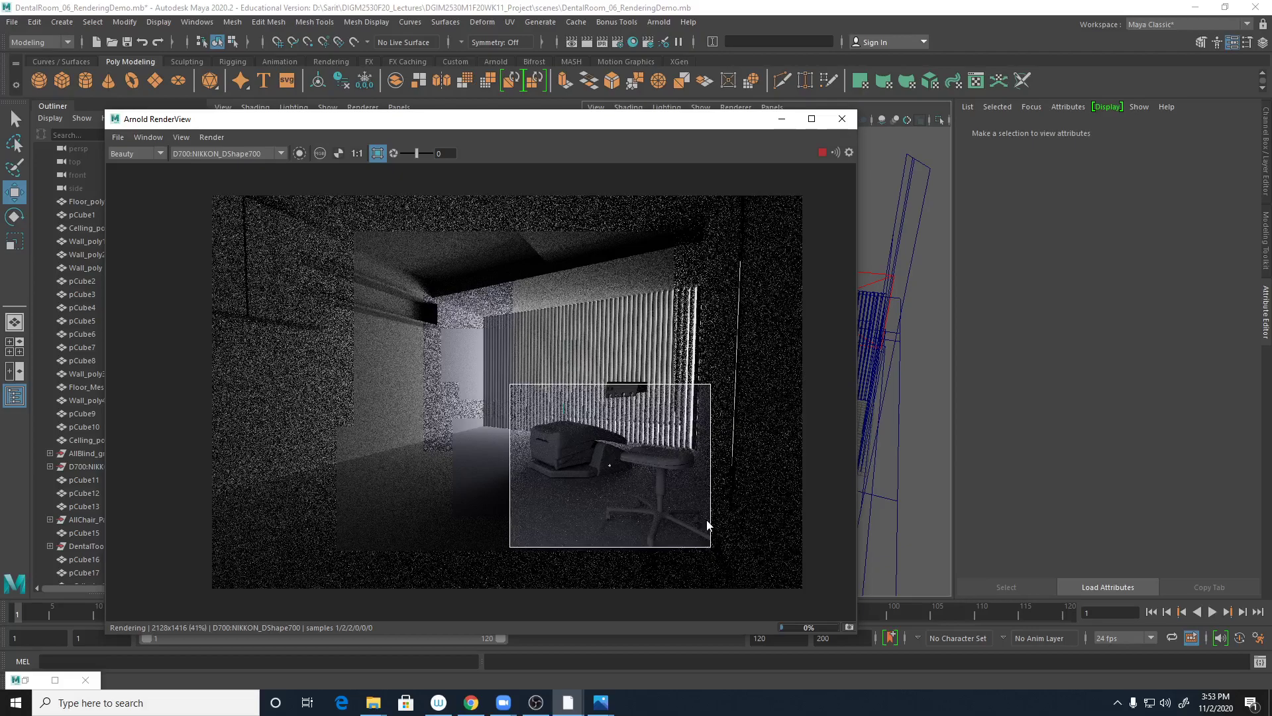
pyautogui.click(822, 153)
# Step: Uncover the perspective view, select the fill area light aiAreaLight1 and rename it Room_aiAreaLight1
pyautogui.moveTo(584, 128); pyautogui.dragTo(431, 126)
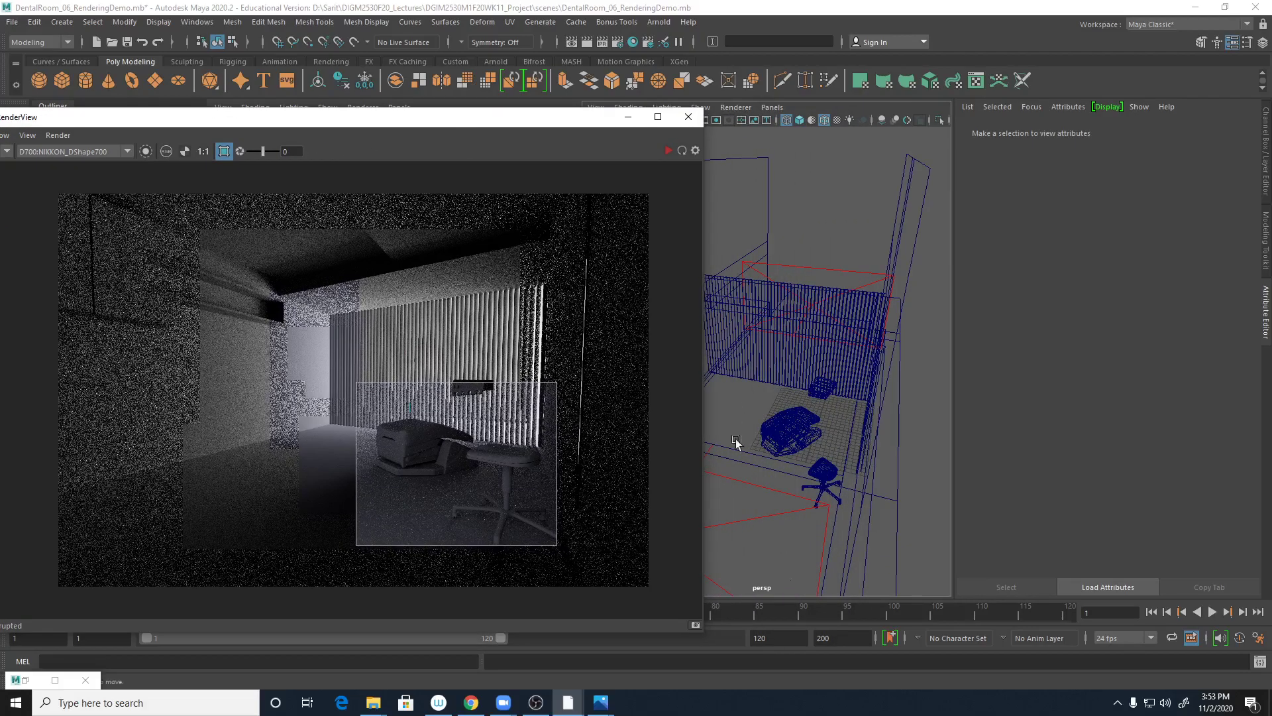
pyautogui.click(747, 516)
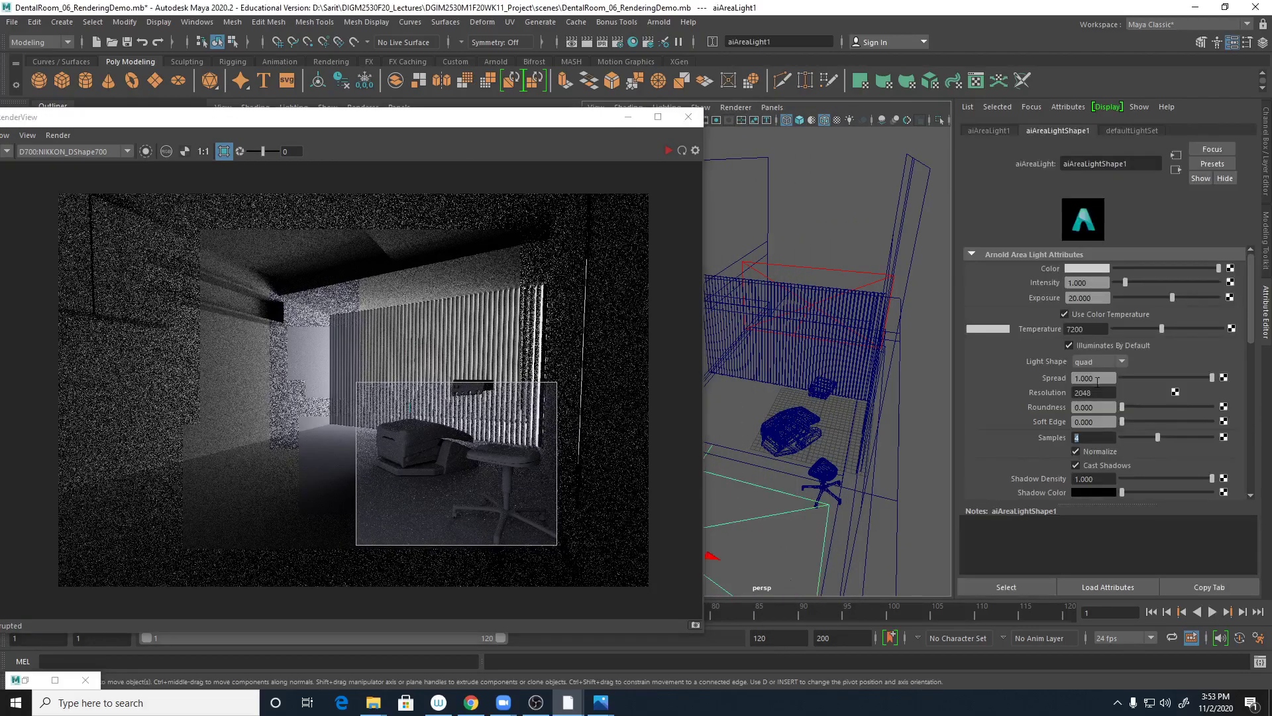
pyautogui.click(992, 132)
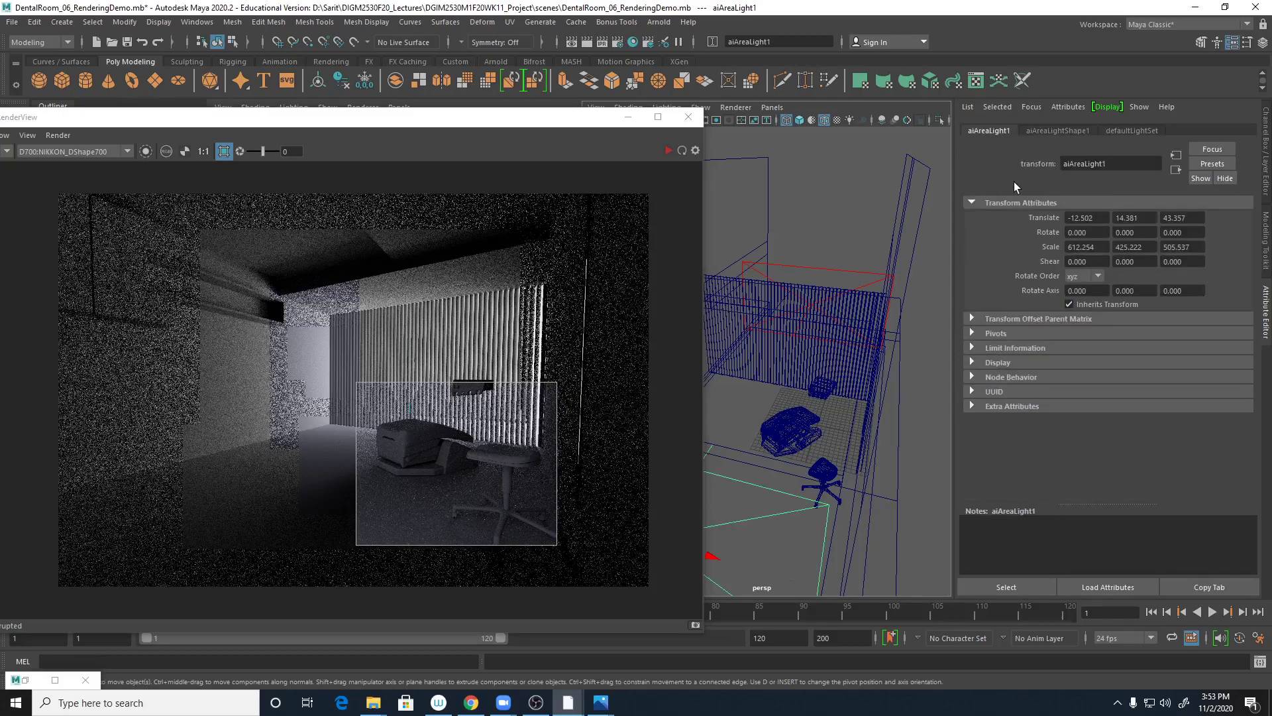
pyautogui.write('Room_')
pyautogui.press('Return')
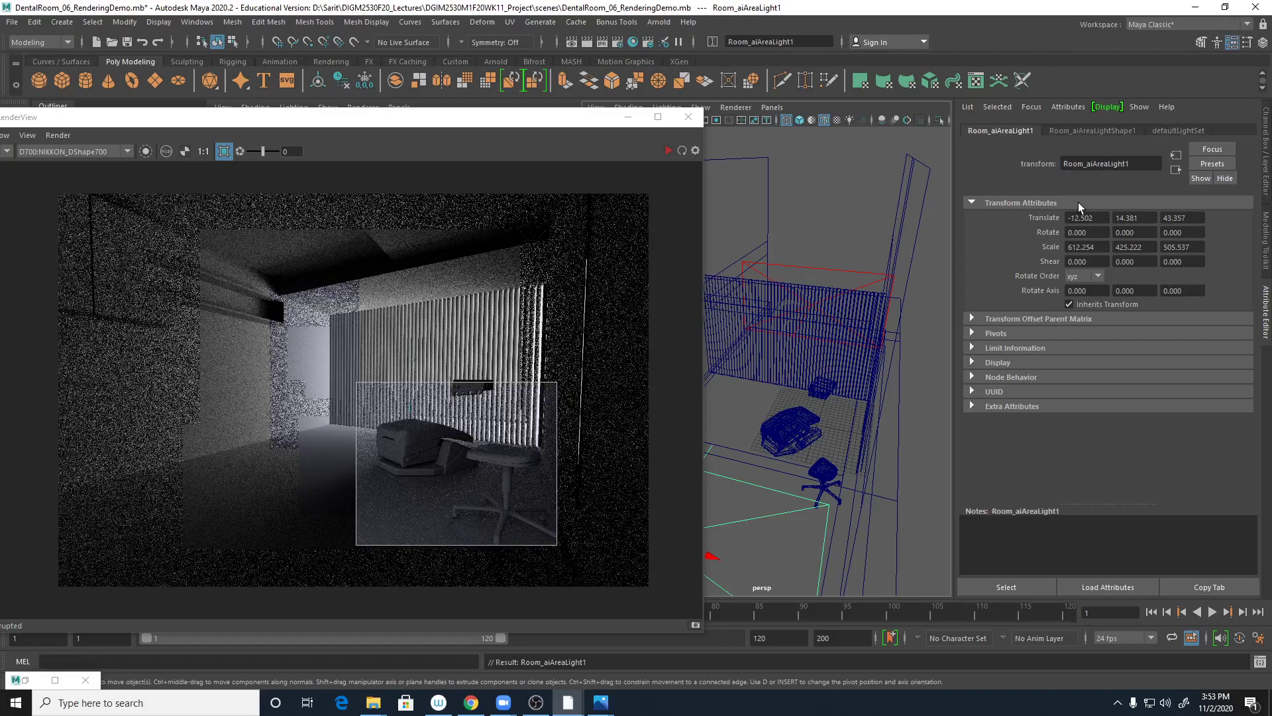
# Step: Set the room area light's exposure to 22 and test-render the cropped chair and stool area
pyautogui.click(1092, 130)
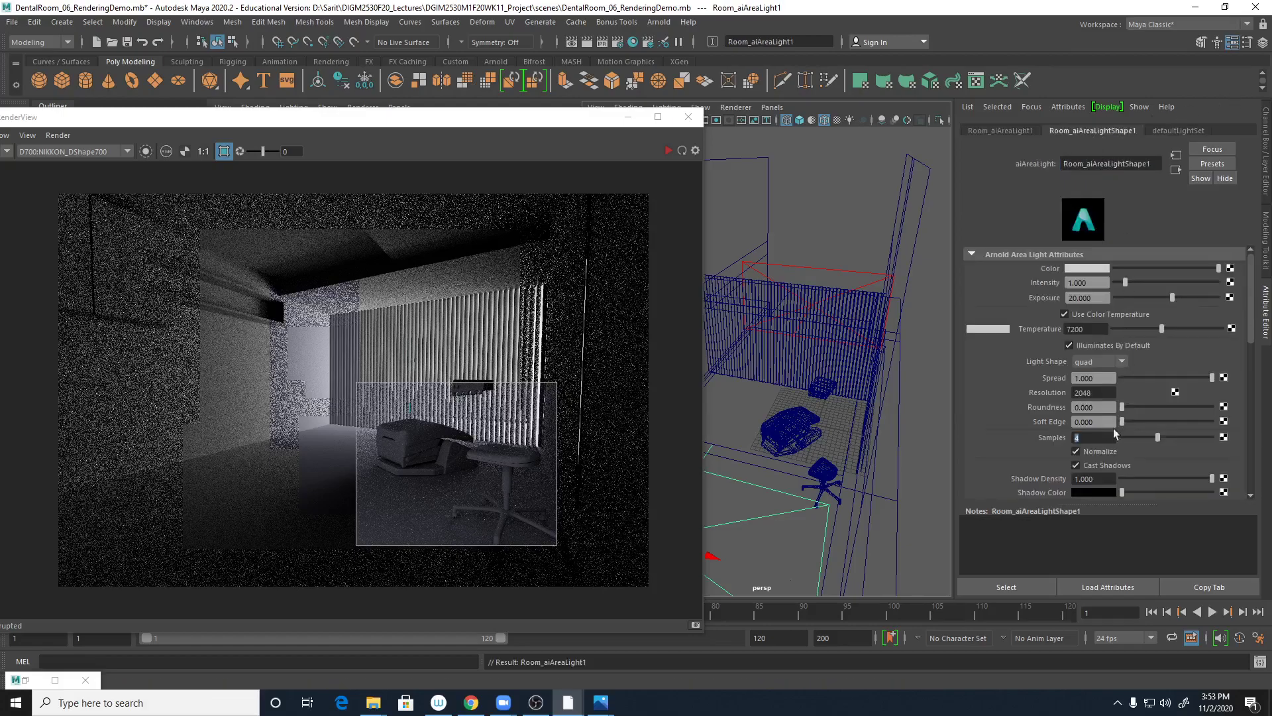
pyautogui.click(1095, 298)
pyautogui.write('22')
pyautogui.press('Return')
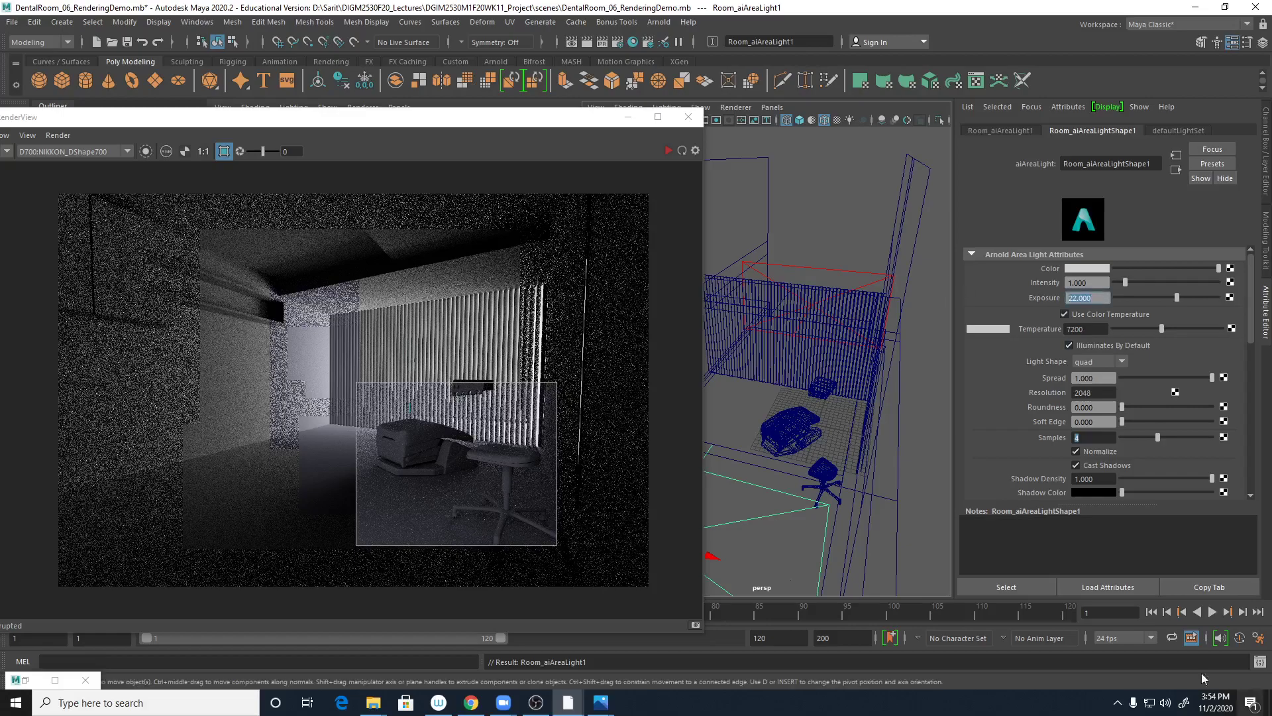
pyautogui.click(668, 151)
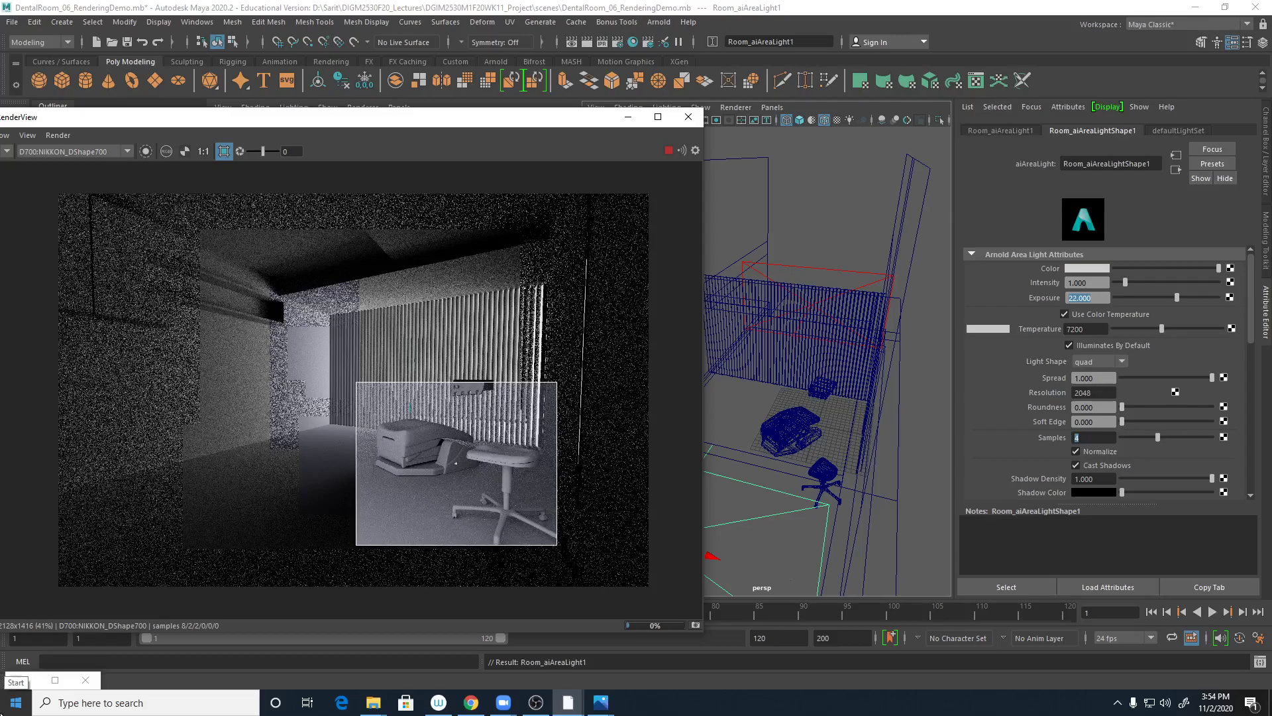
pyautogui.press('Escape')
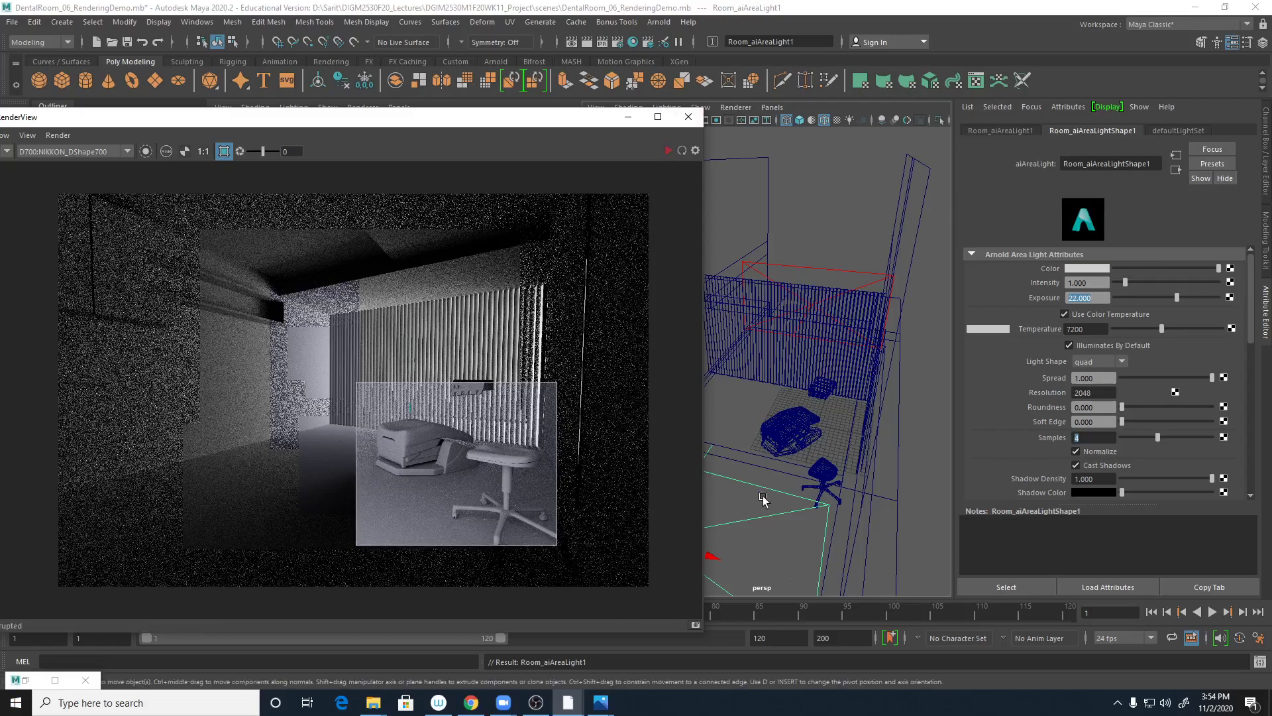
# Step: Turn off the crop region and render the full camera frame in Arnold RenderView
pyautogui.moveTo(545, 126); pyautogui.dragTo(835, 63)
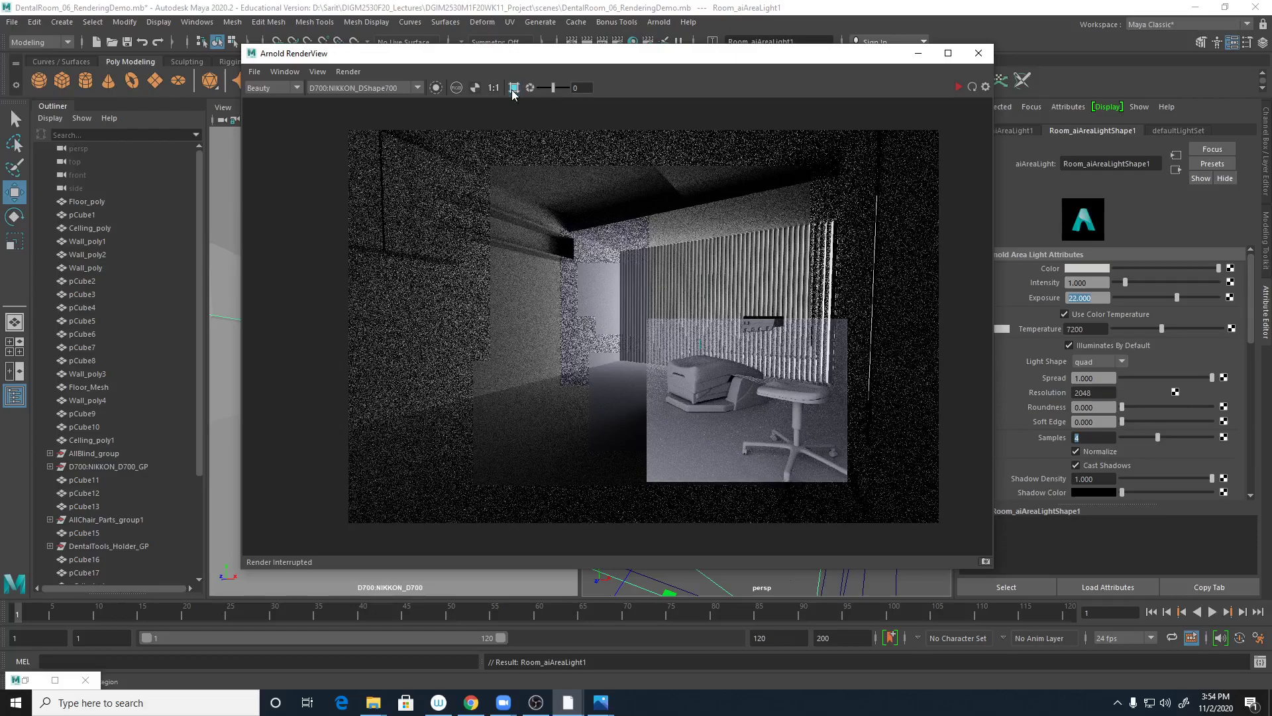
pyautogui.click(957, 87)
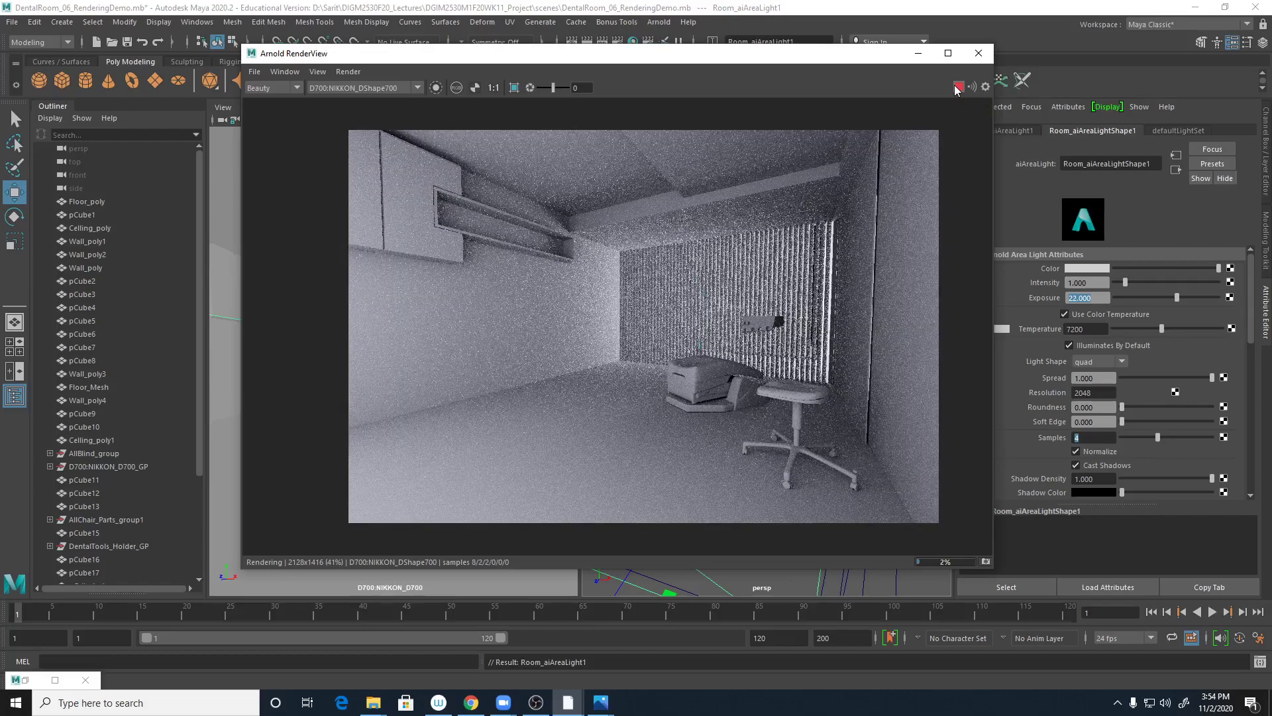
pyautogui.scroll(-2, 961, 145)
pyautogui.hotkey('alt', 'Tab')
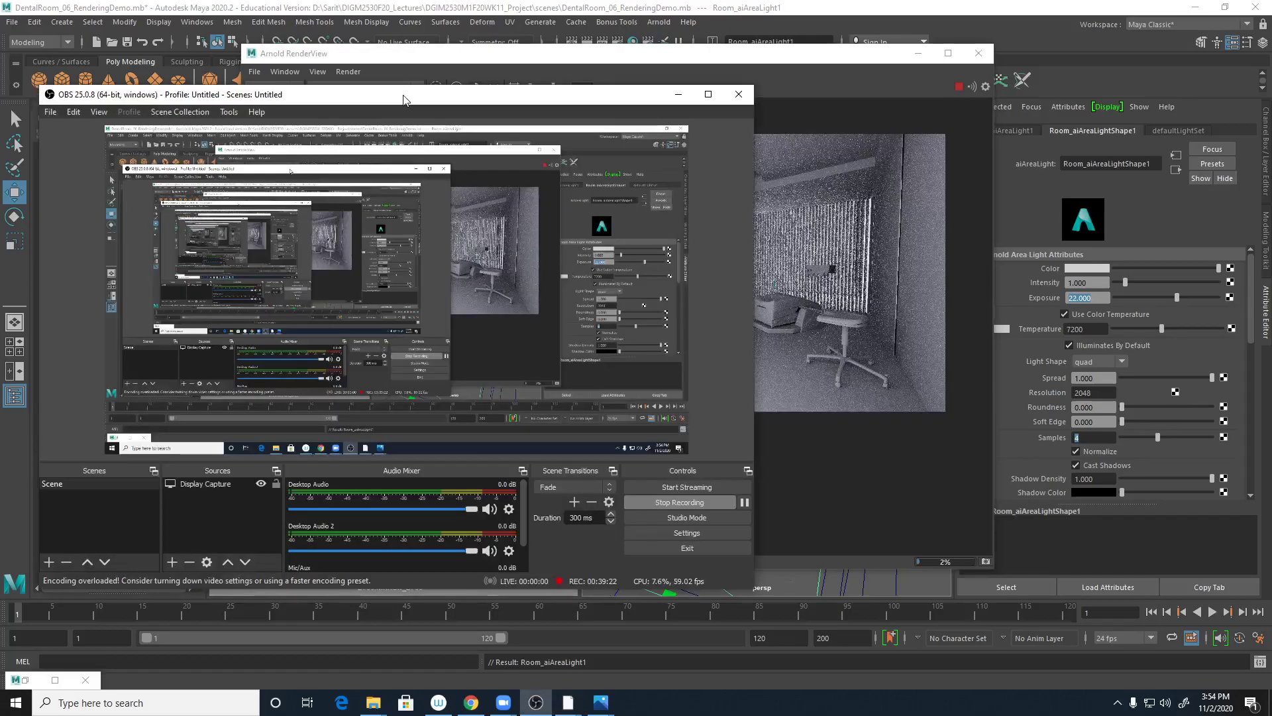
pyautogui.click(745, 502)
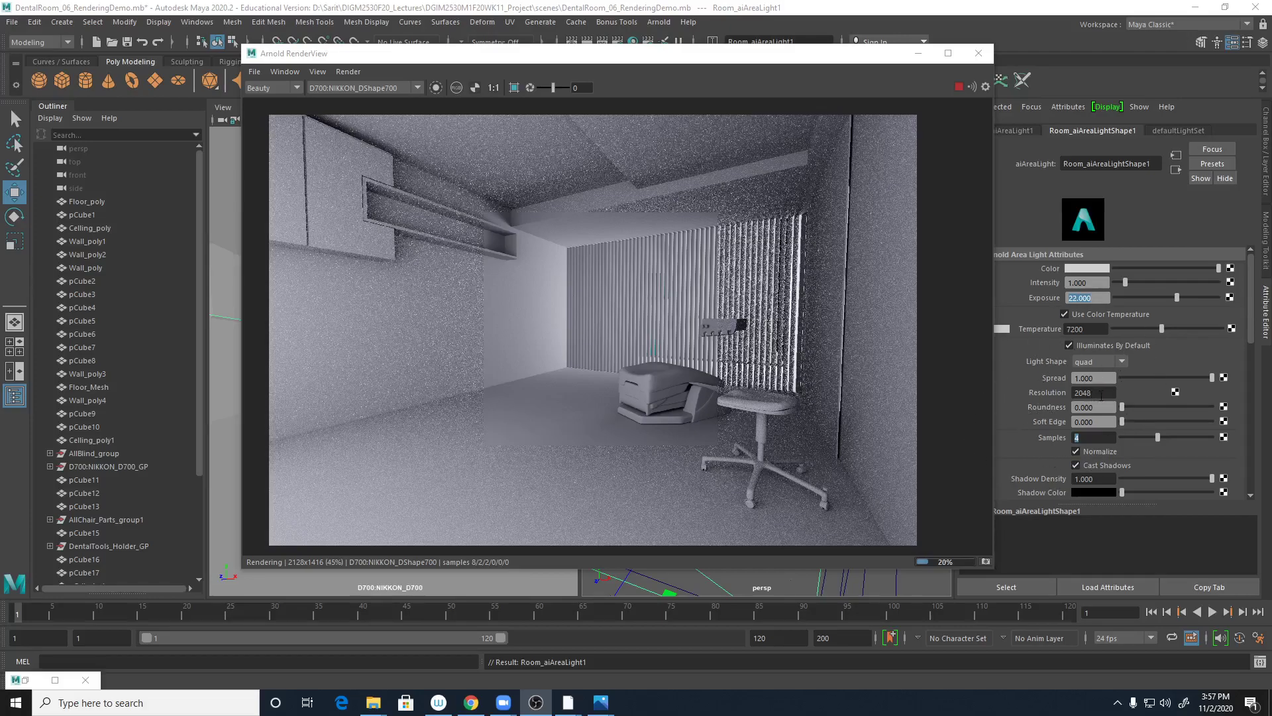
# Step: Review the room light's resolution and samples, and open the Arnold sampling section of the Render Settings beside the running render
pyautogui.click(1101, 394)
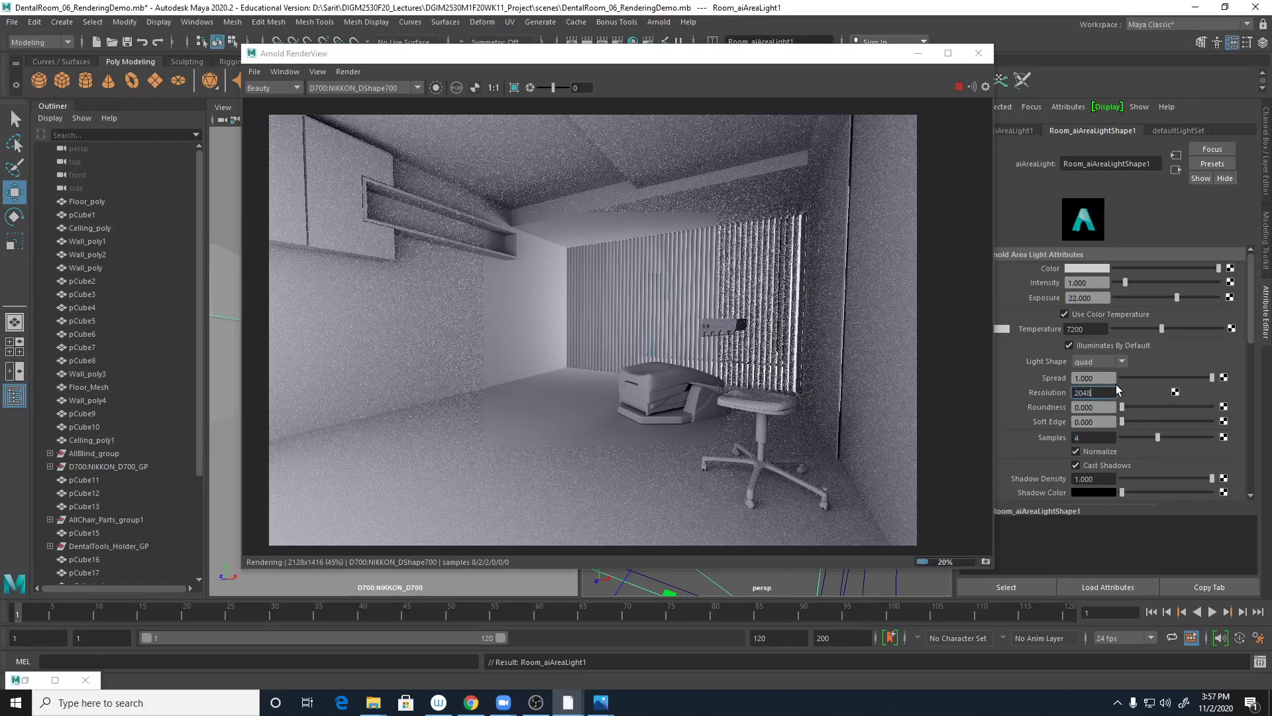
pyautogui.doubleClick(1094, 438)
pyautogui.moveTo(799, 65); pyautogui.dragTo(686, 147)
pyautogui.click(619, 44)
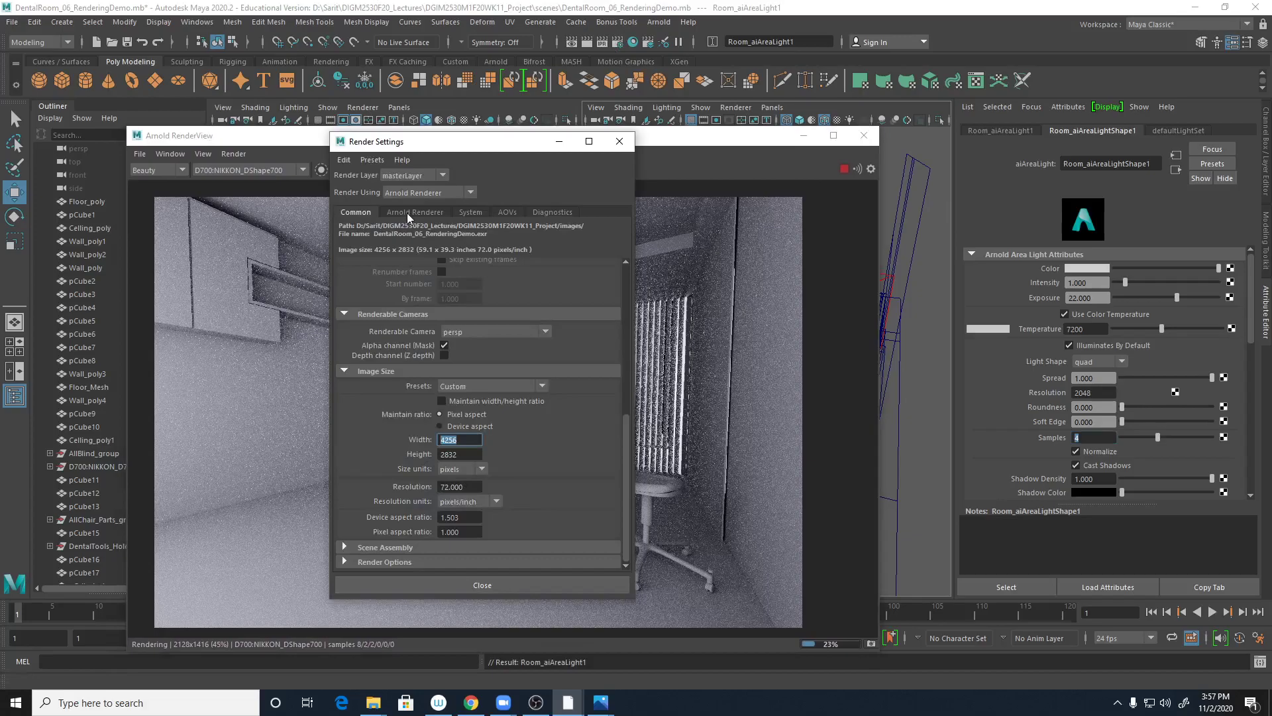
pyautogui.click(404, 213)
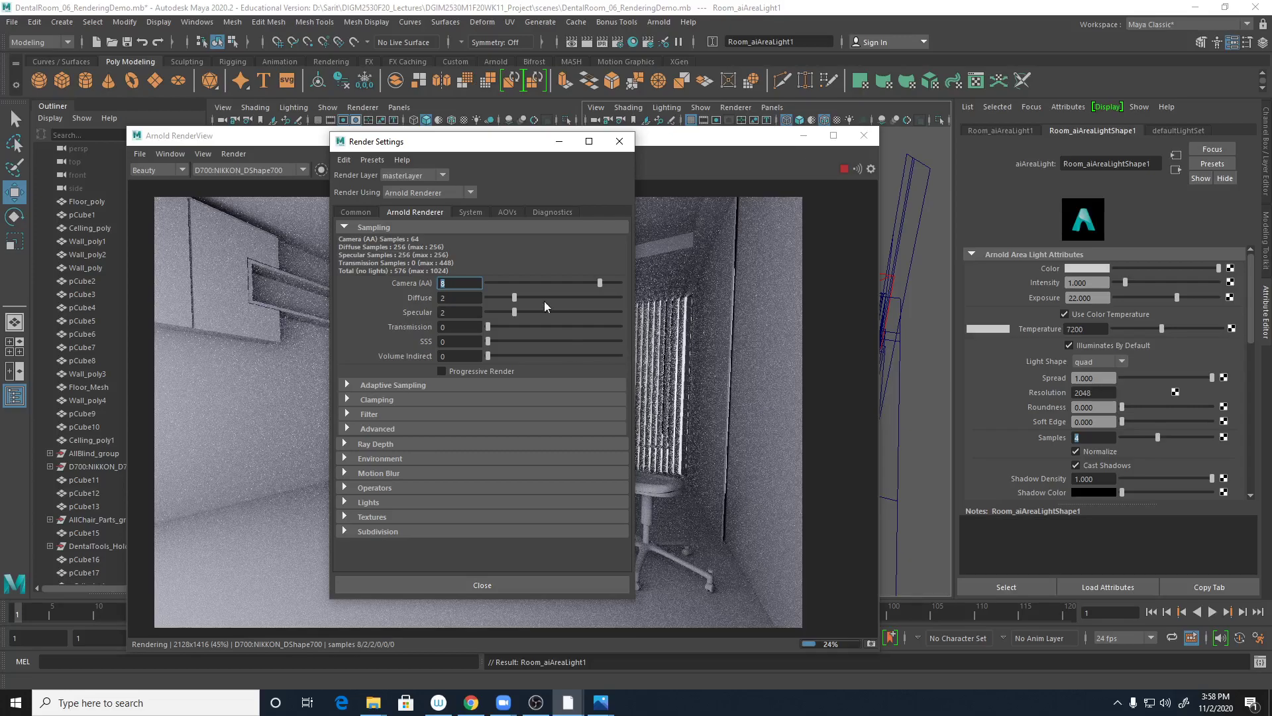
pyautogui.moveTo(485, 147); pyautogui.dragTo(1003, 125)
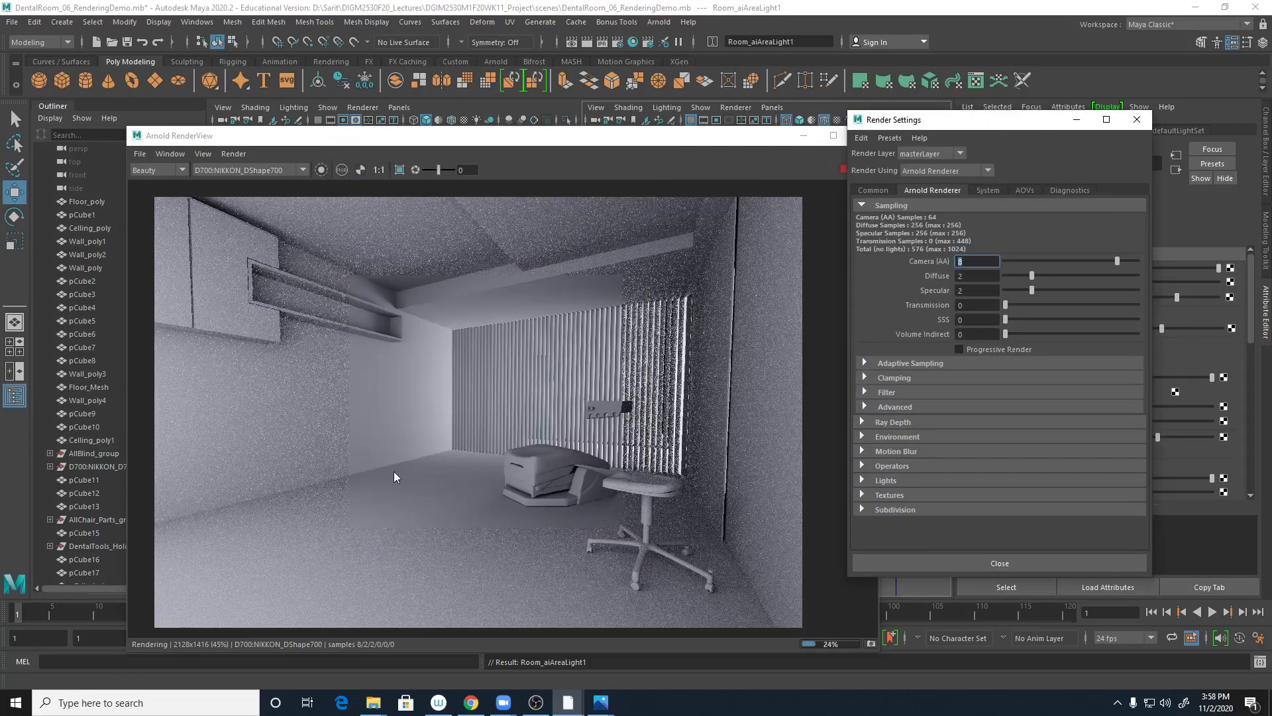
pyautogui.press('Tab')
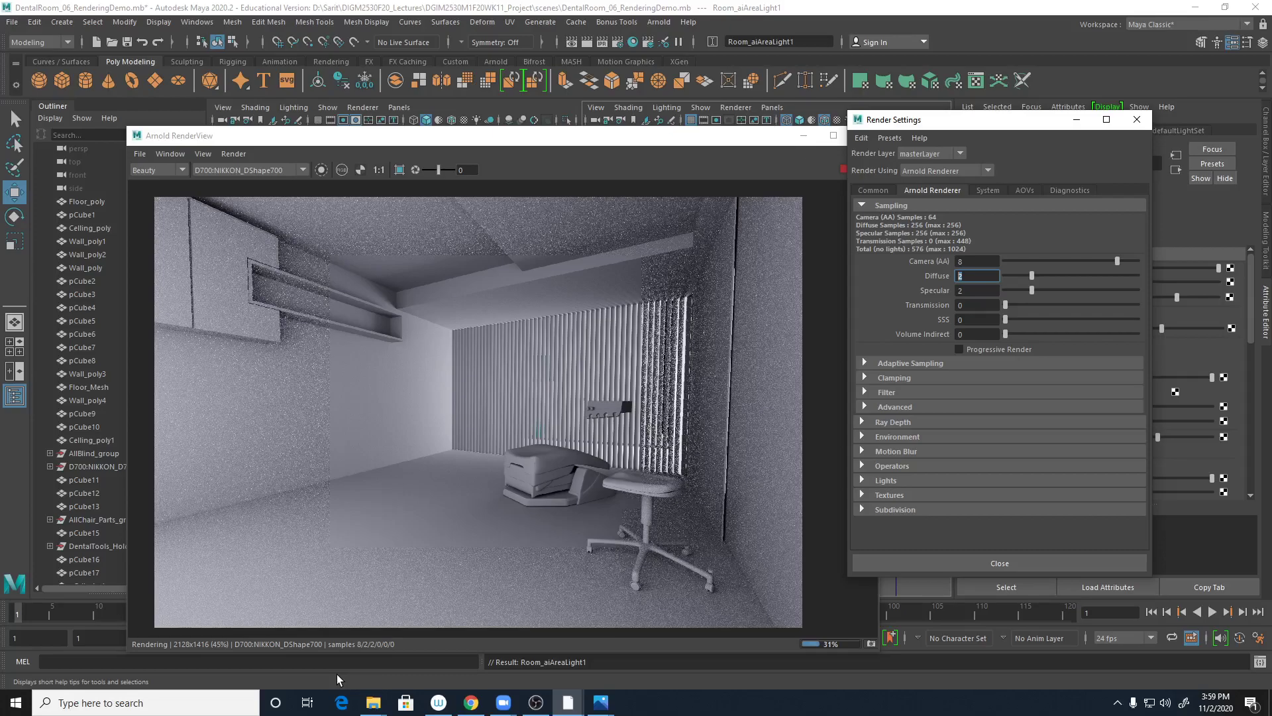
pyautogui.moveTo(953, 124); pyautogui.dragTo(1067, 139)
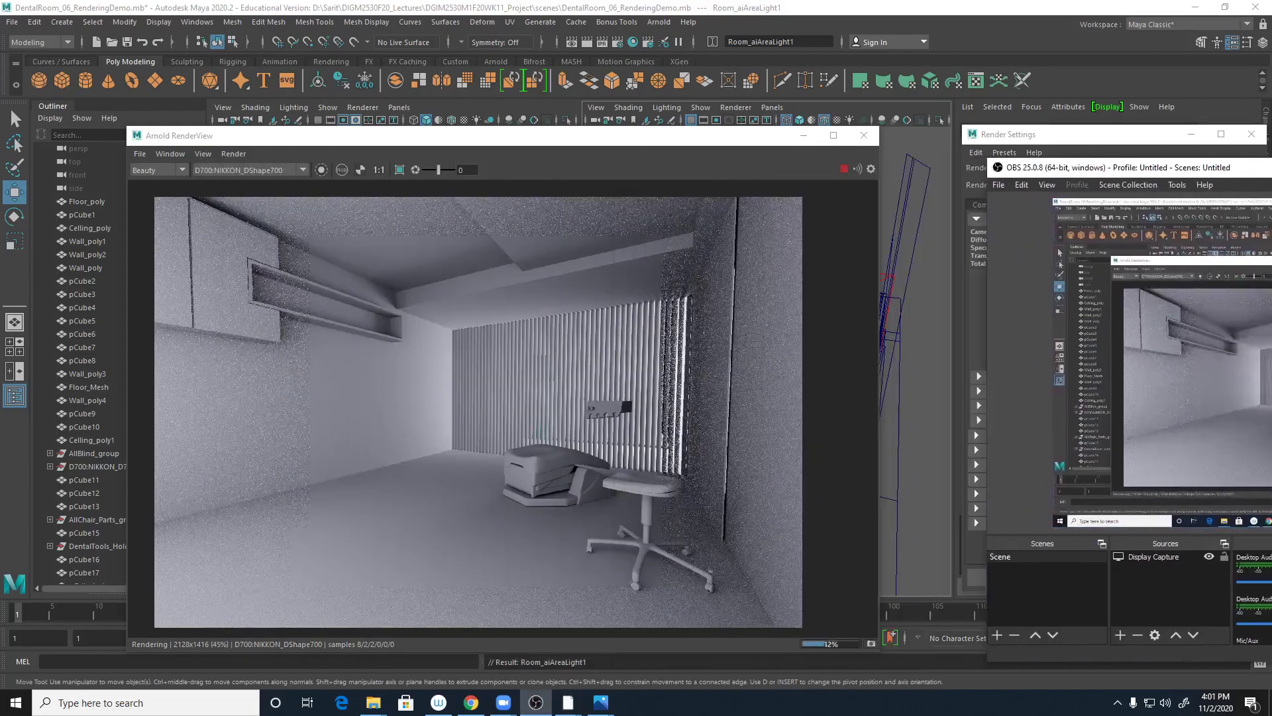
pyautogui.moveTo(1020, 167); pyautogui.dragTo(1269, 141)
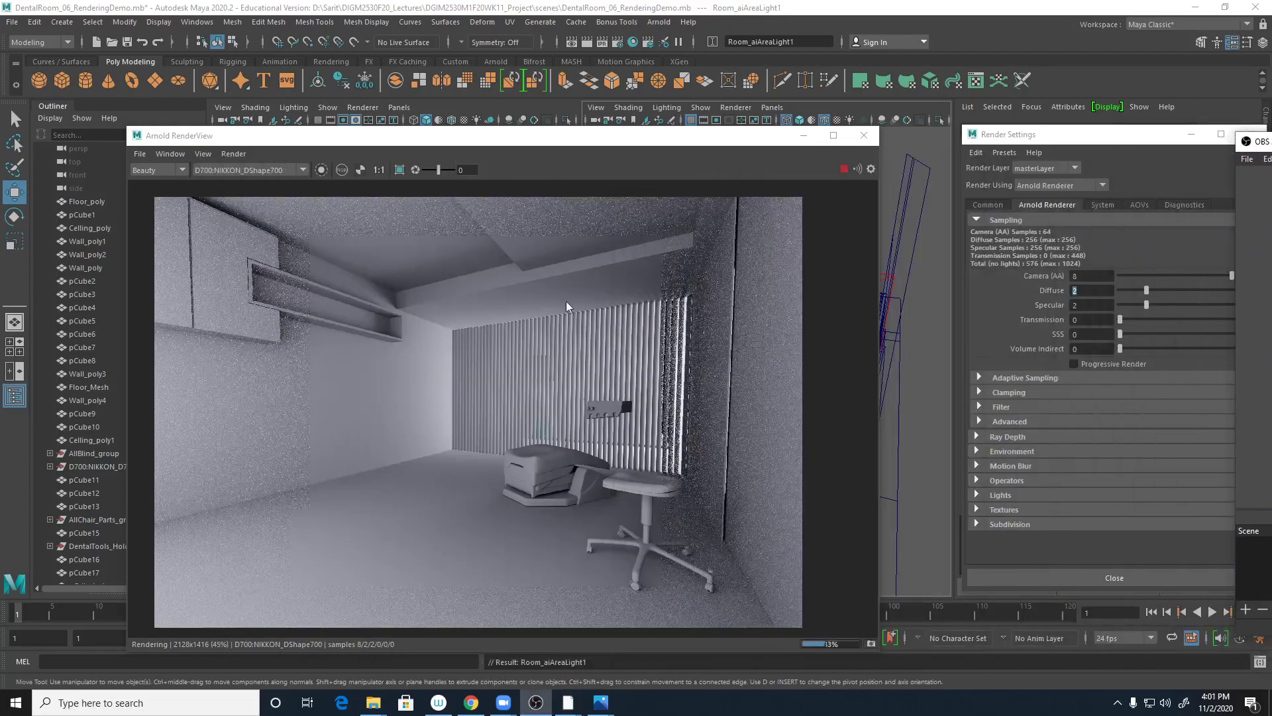
# Step: Stop the full-frame render and inspect the noise on the walls, blinds and chair at 1:1 scale
pyautogui.click(843, 169)
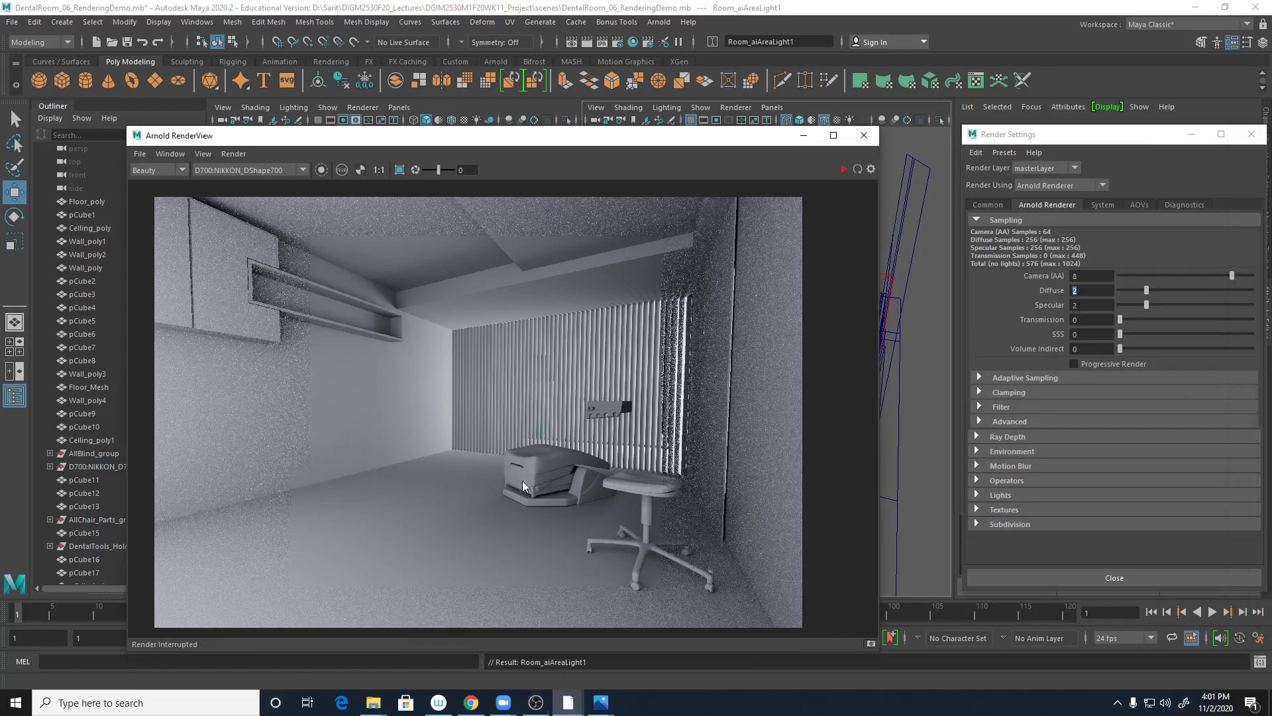
pyautogui.click(379, 170)
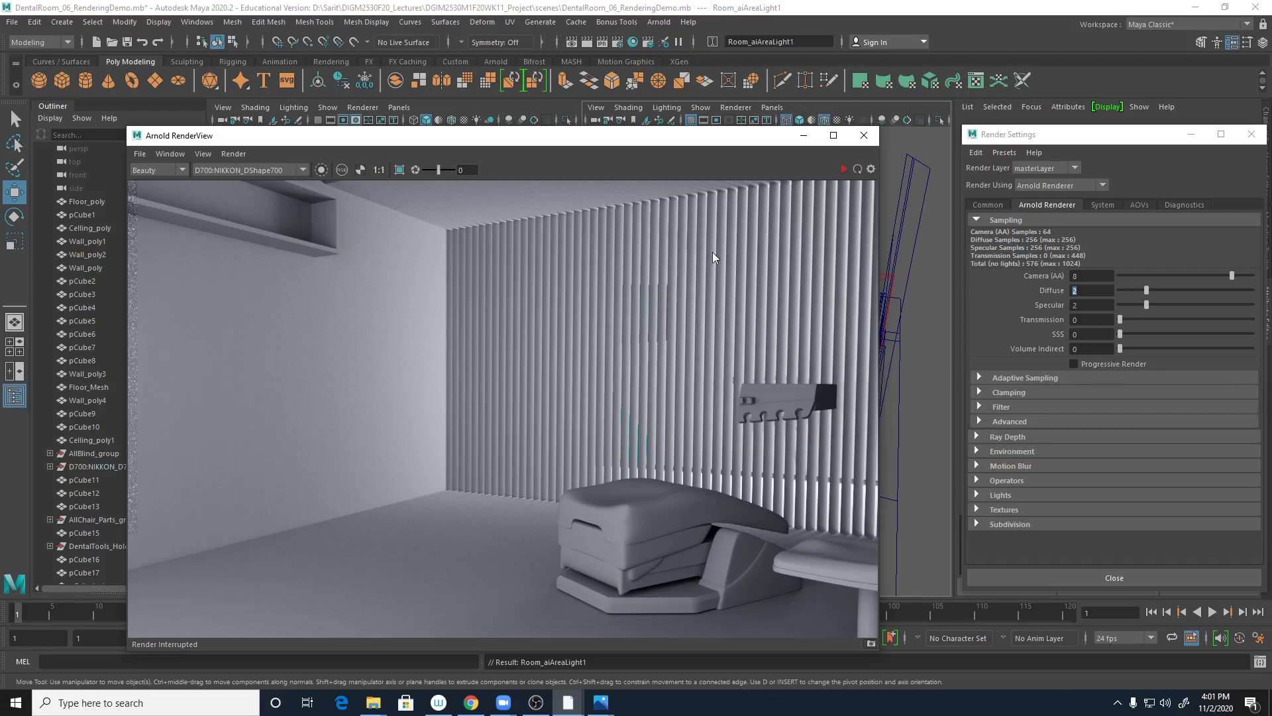
pyautogui.keyDown('alt'); pyautogui.moveTo(681, 325); pyautogui.dragTo(201, 372, button='right'); pyautogui.keyUp('alt')
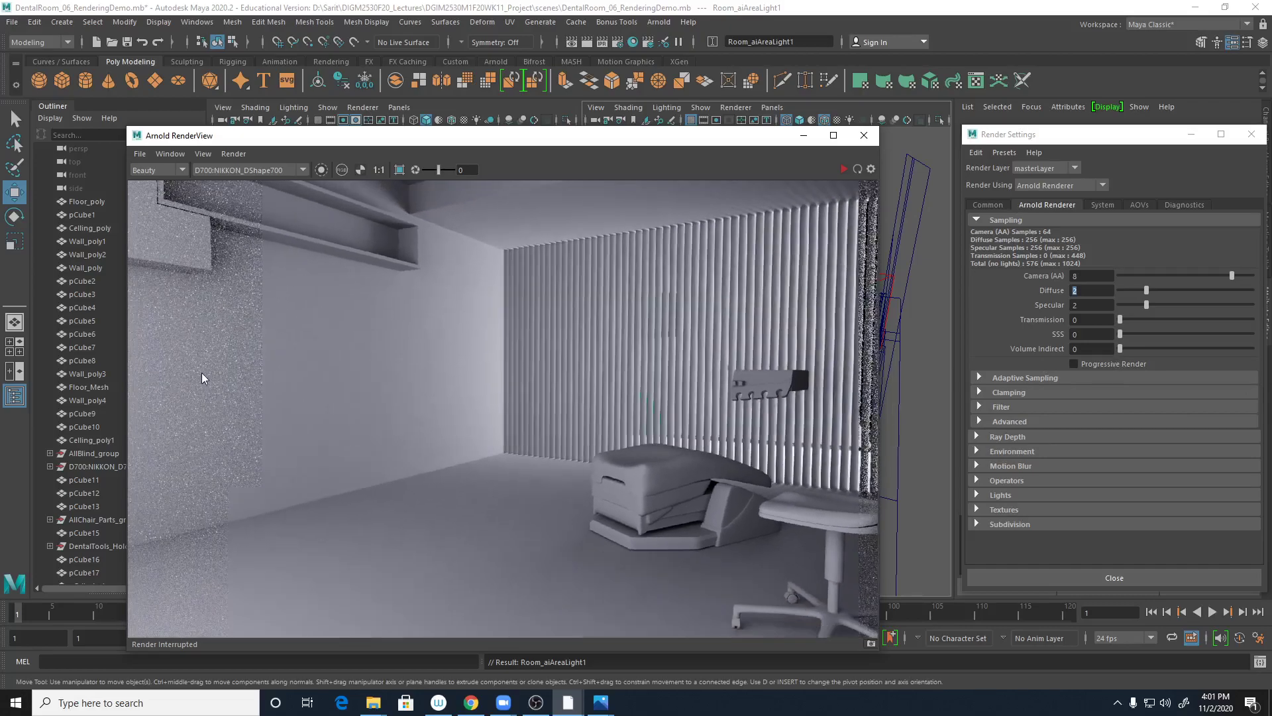
pyautogui.keyDown('alt'); pyautogui.moveTo(527, 392); pyautogui.dragTo(646, 358, button='right'); pyautogui.keyUp('alt')
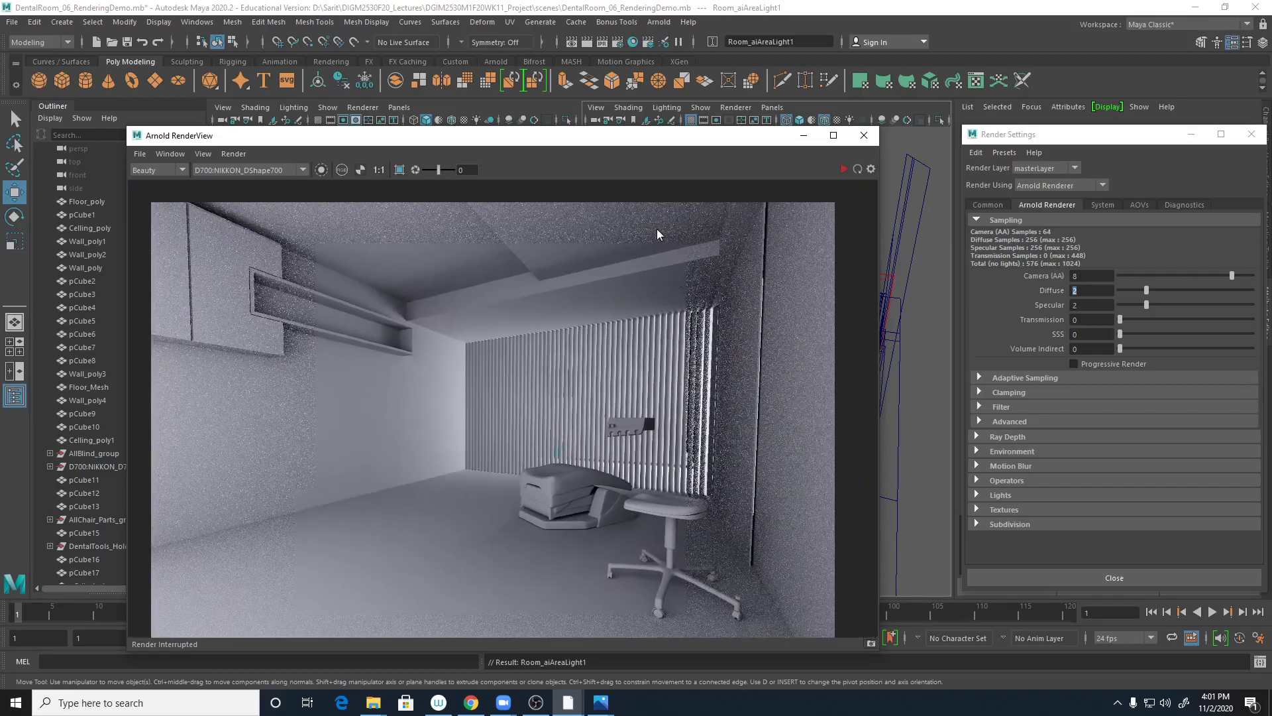
# Step: Restart the full-frame render, interrupt it after the first coarse passes and store a snapshot of the image
pyautogui.click(842, 170)
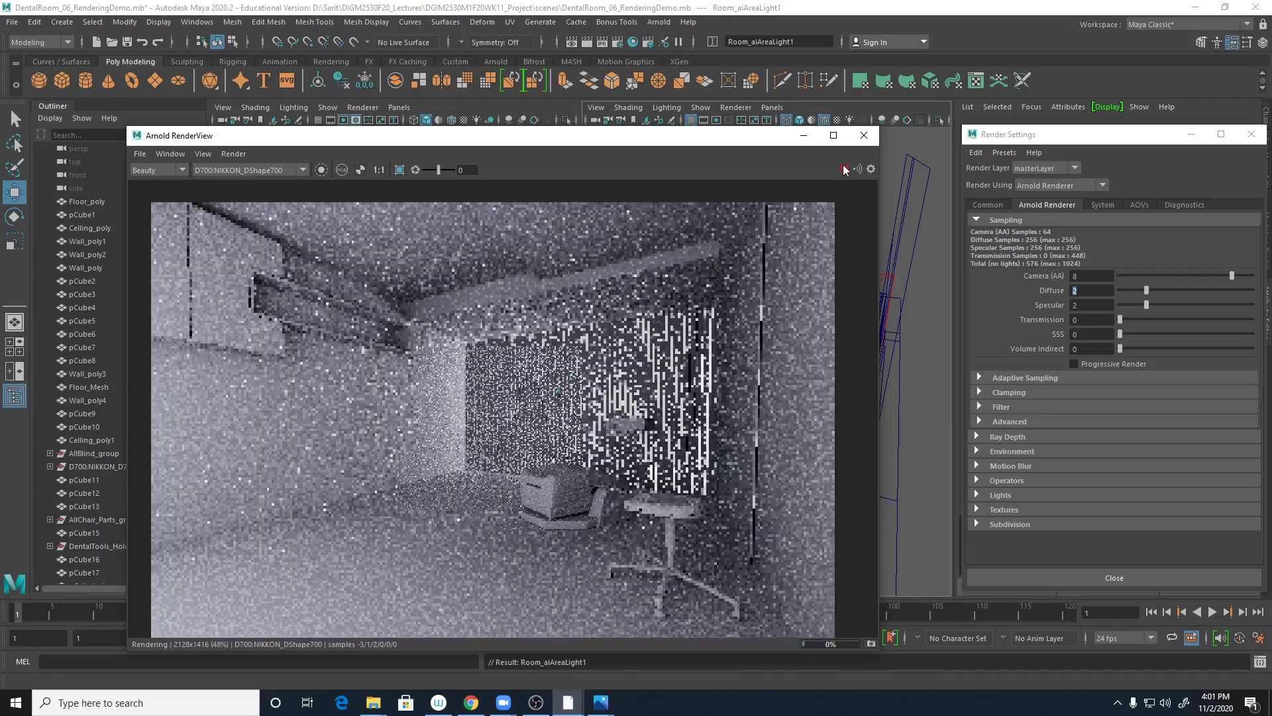
pyautogui.click(844, 169)
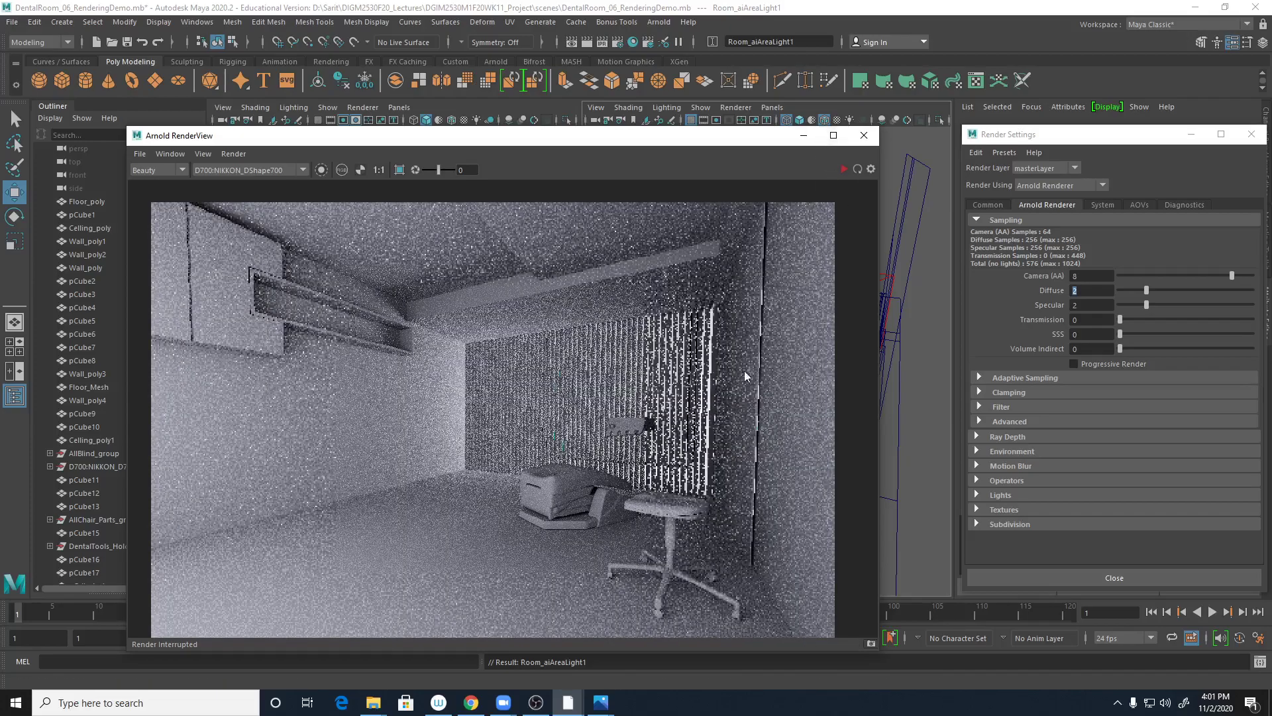
pyautogui.moveTo(703, 141); pyautogui.dragTo(691, 66)
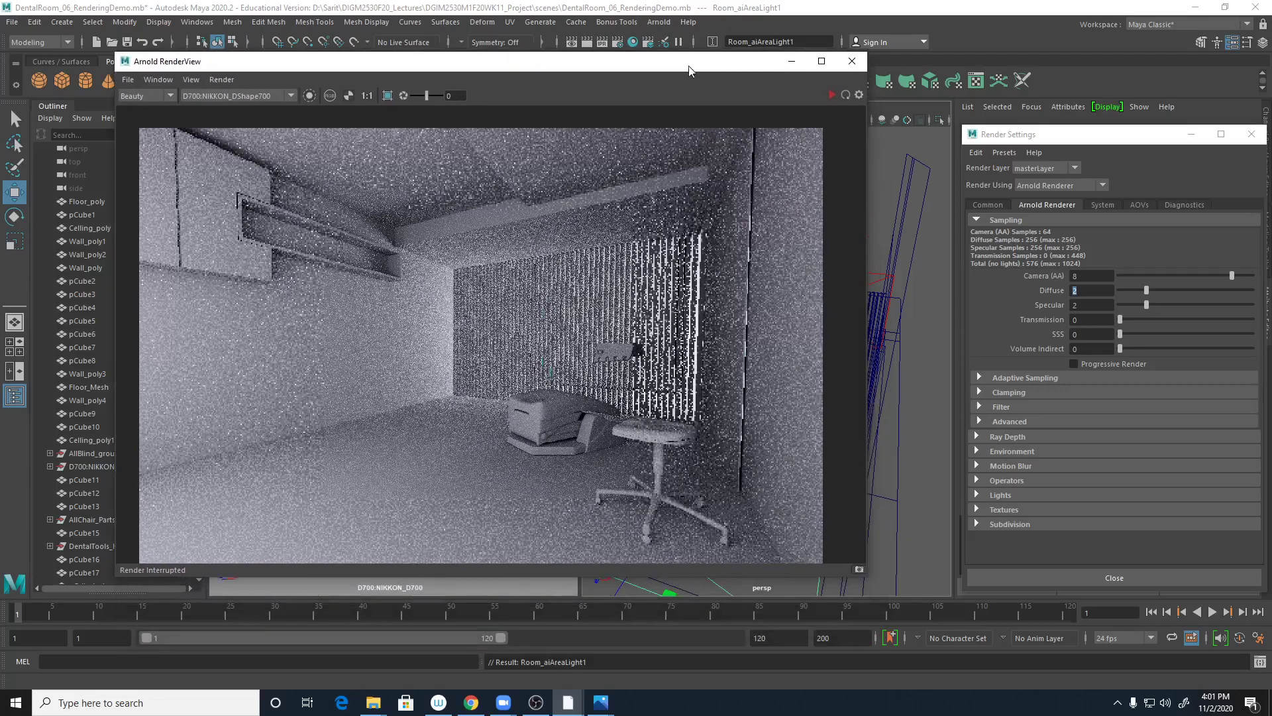
pyautogui.click(858, 570)
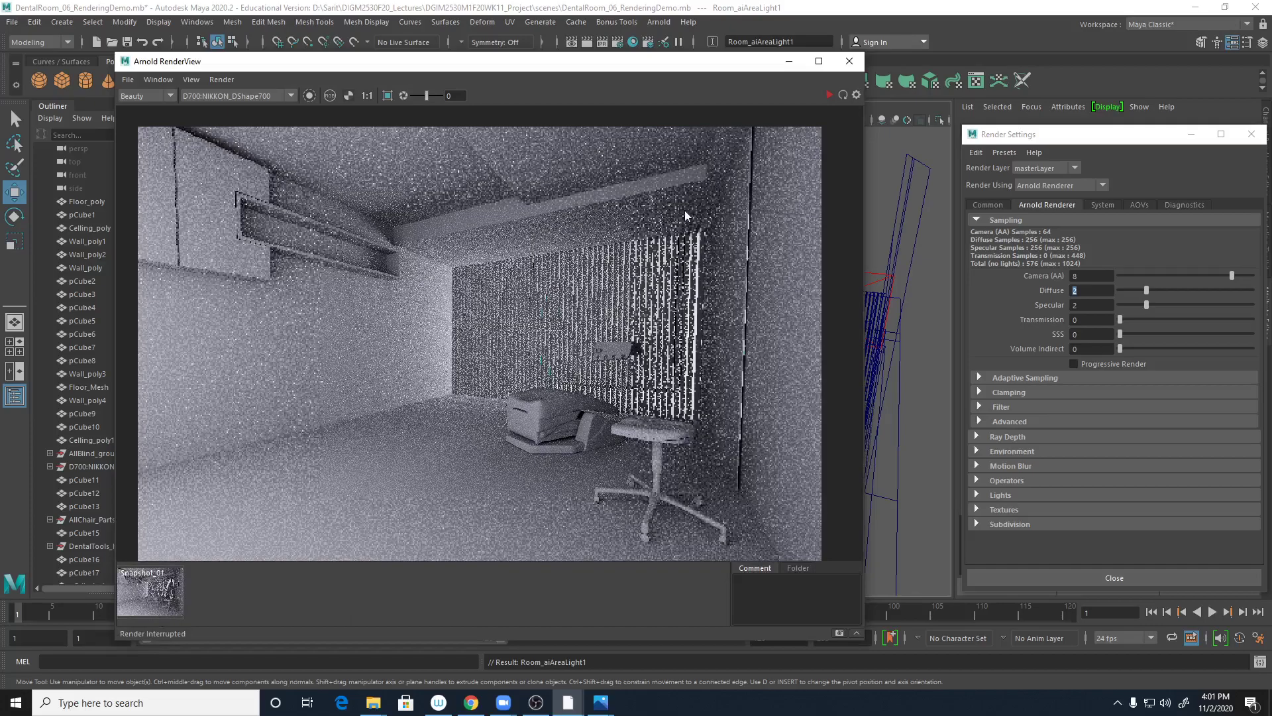
# Step: Resume the Arnold render for a few more passes, store a second snapshot, and display the first snapshot for comparison
pyautogui.click(574, 205)
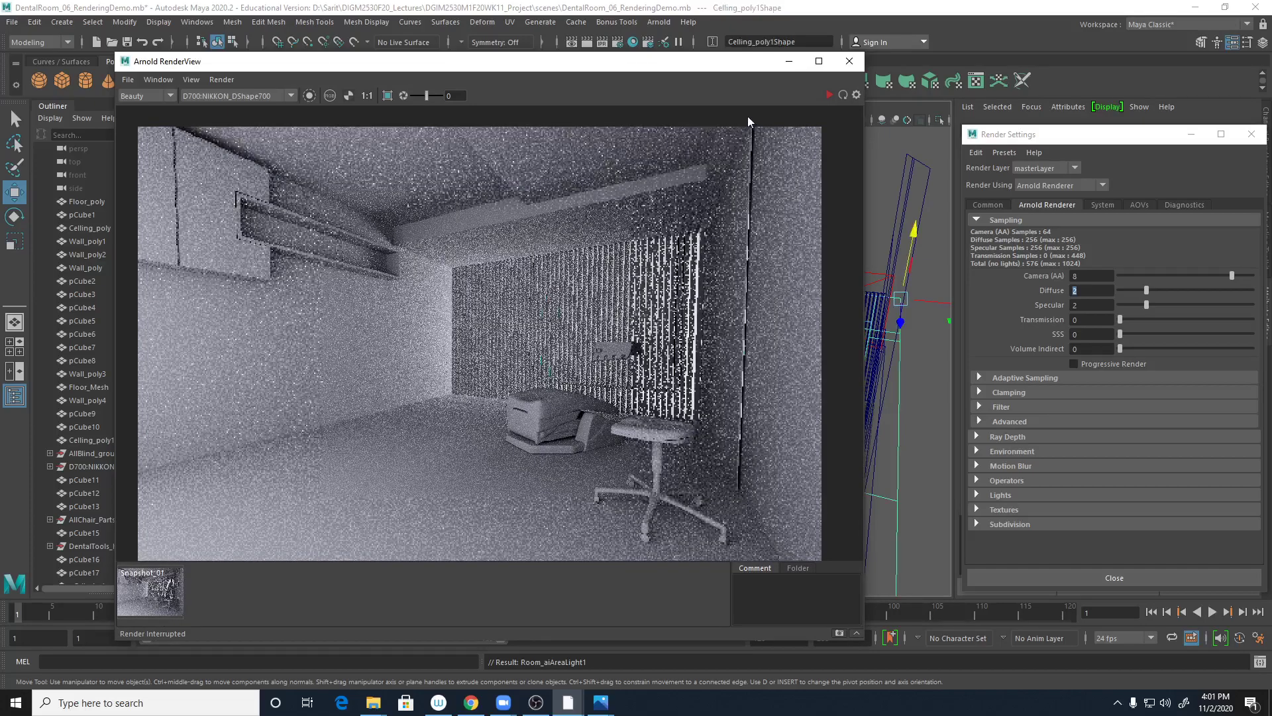
pyautogui.click(829, 95)
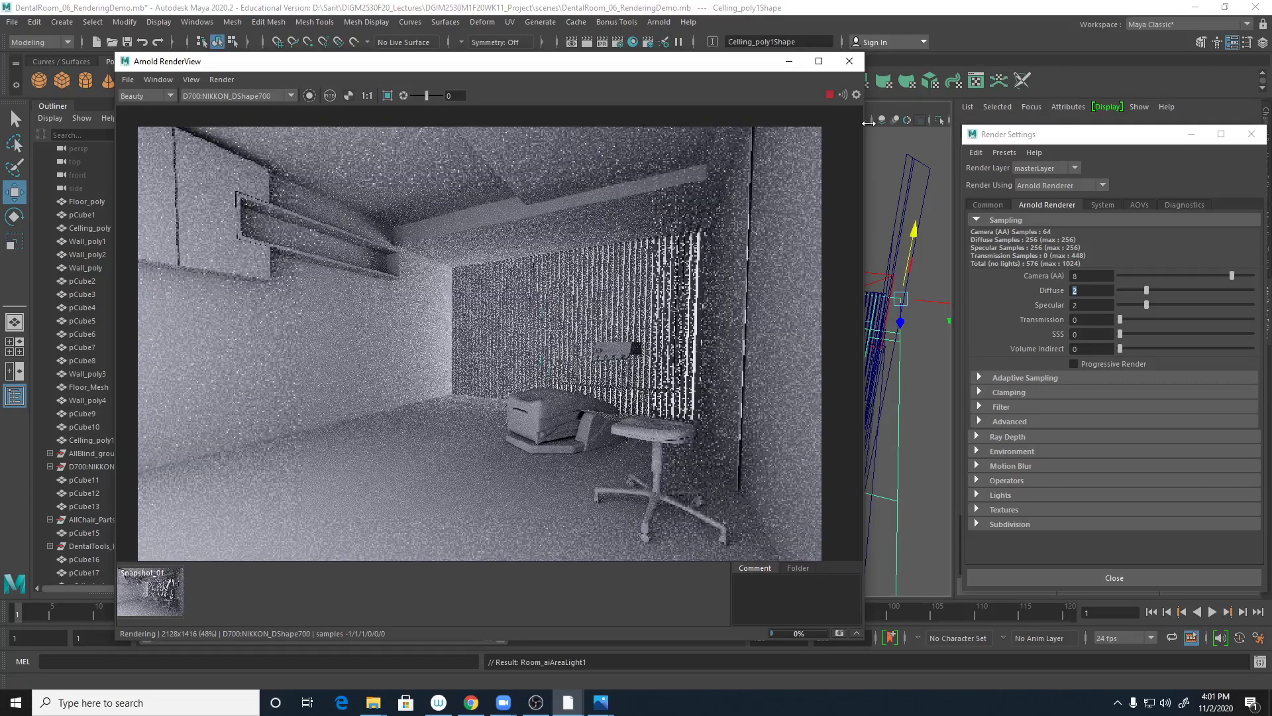
pyautogui.click(839, 632)
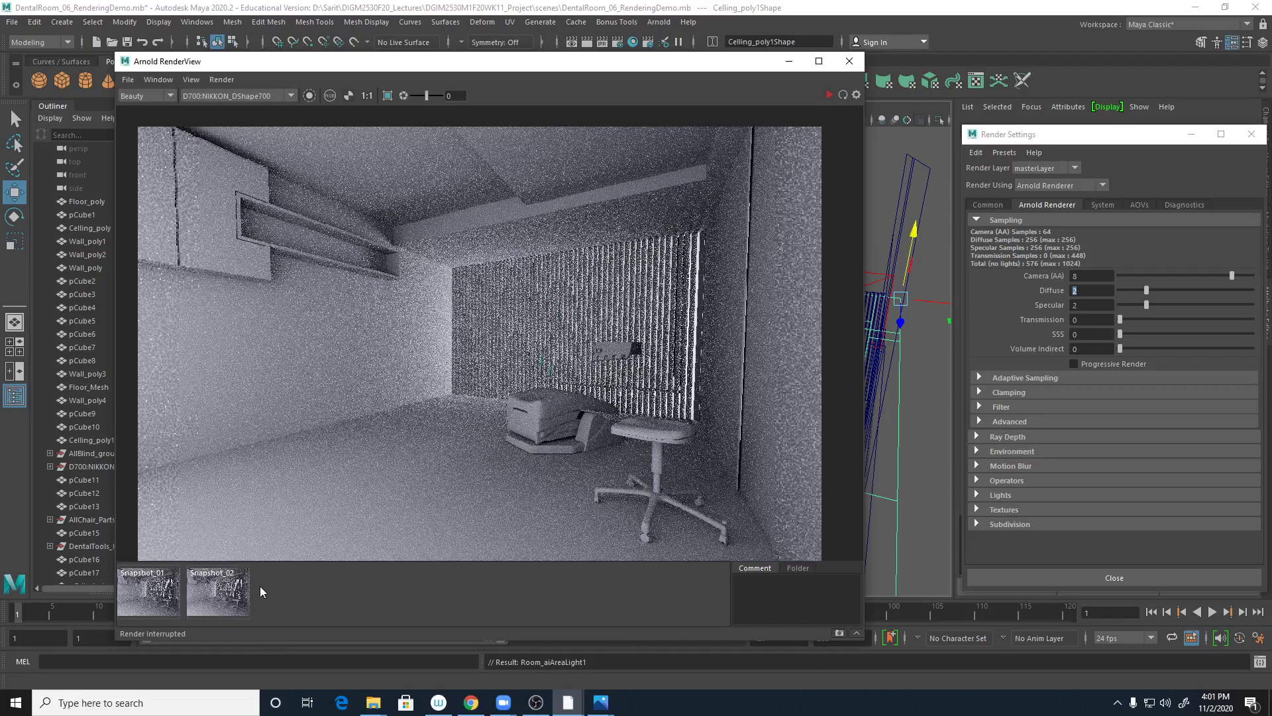
pyautogui.click(149, 597)
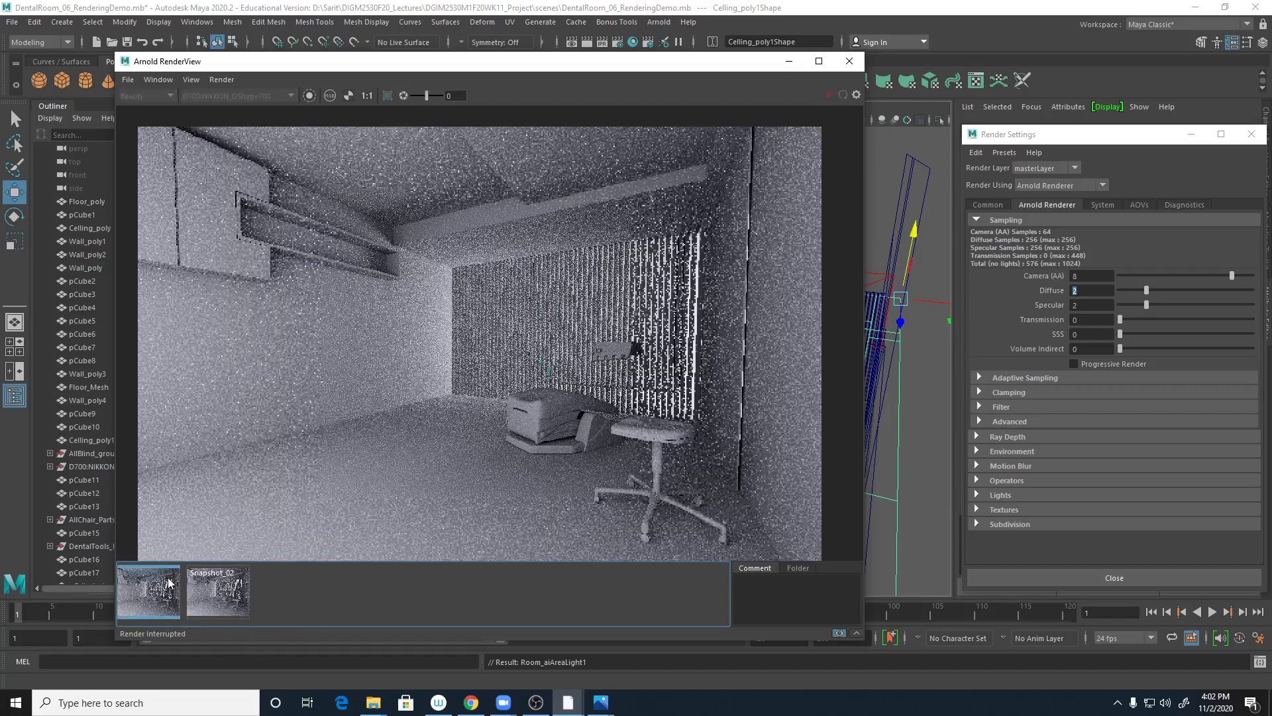
# Step: In the RenderView save image options, set Apply Color Management to Enabled, keep Use Display Settings, and turn on Apply Gamma/Exposure
pyautogui.click(129, 82)
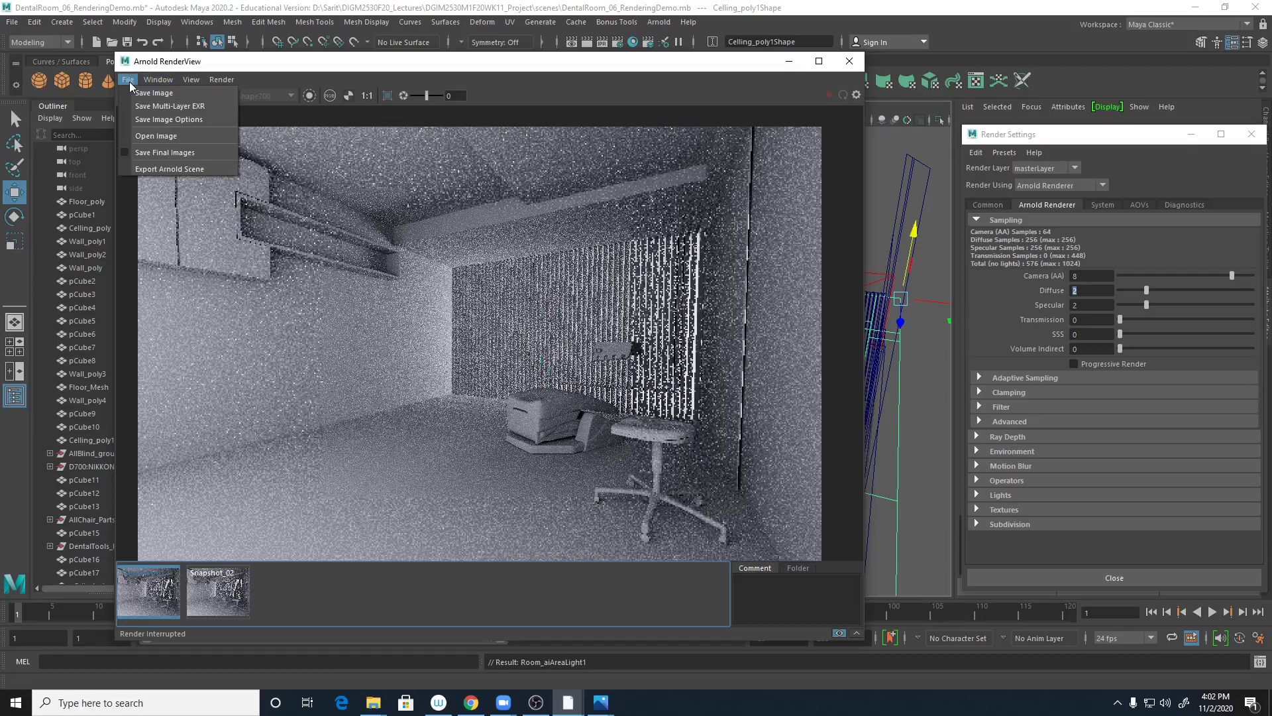
pyautogui.click(168, 122)
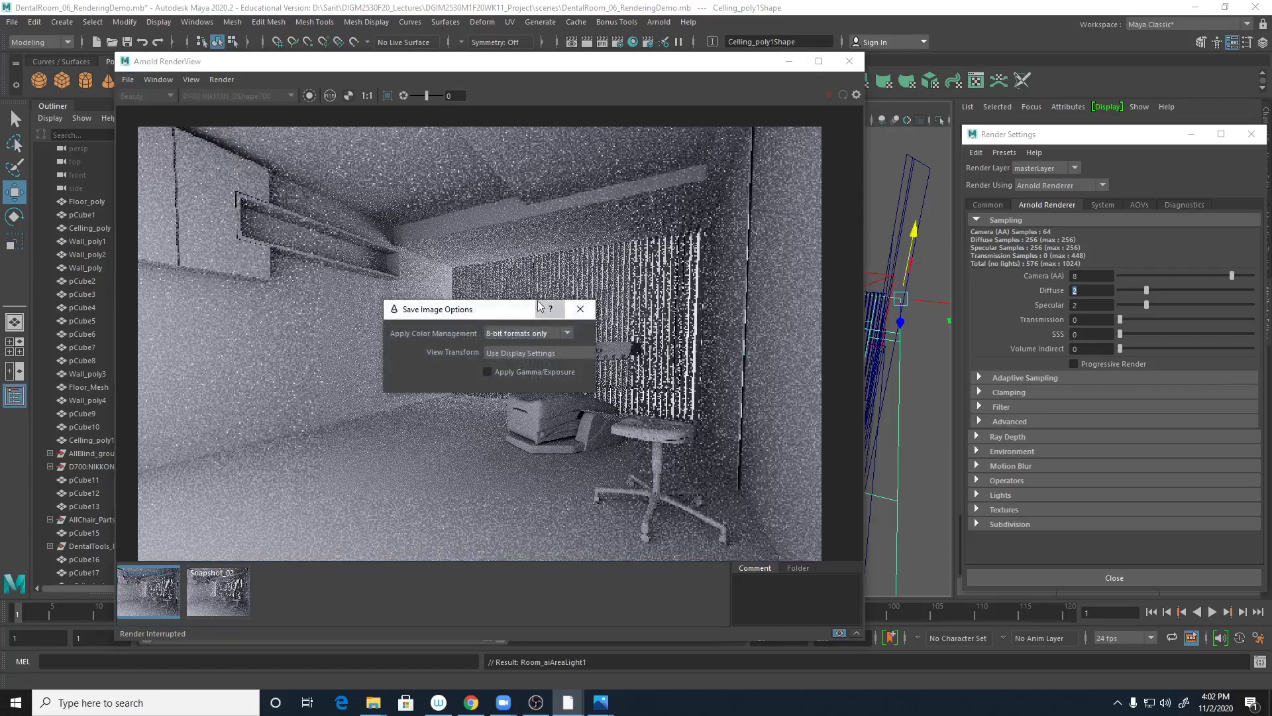
pyautogui.click(498, 242)
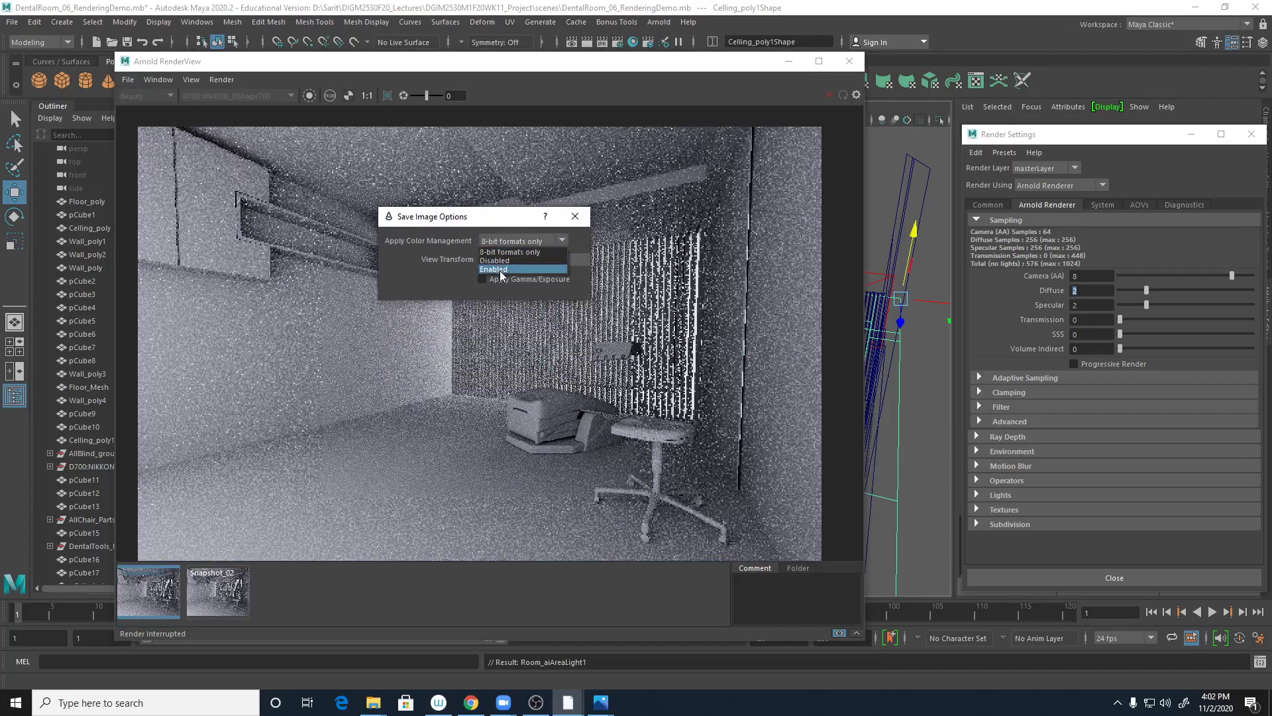
pyautogui.click(501, 269)
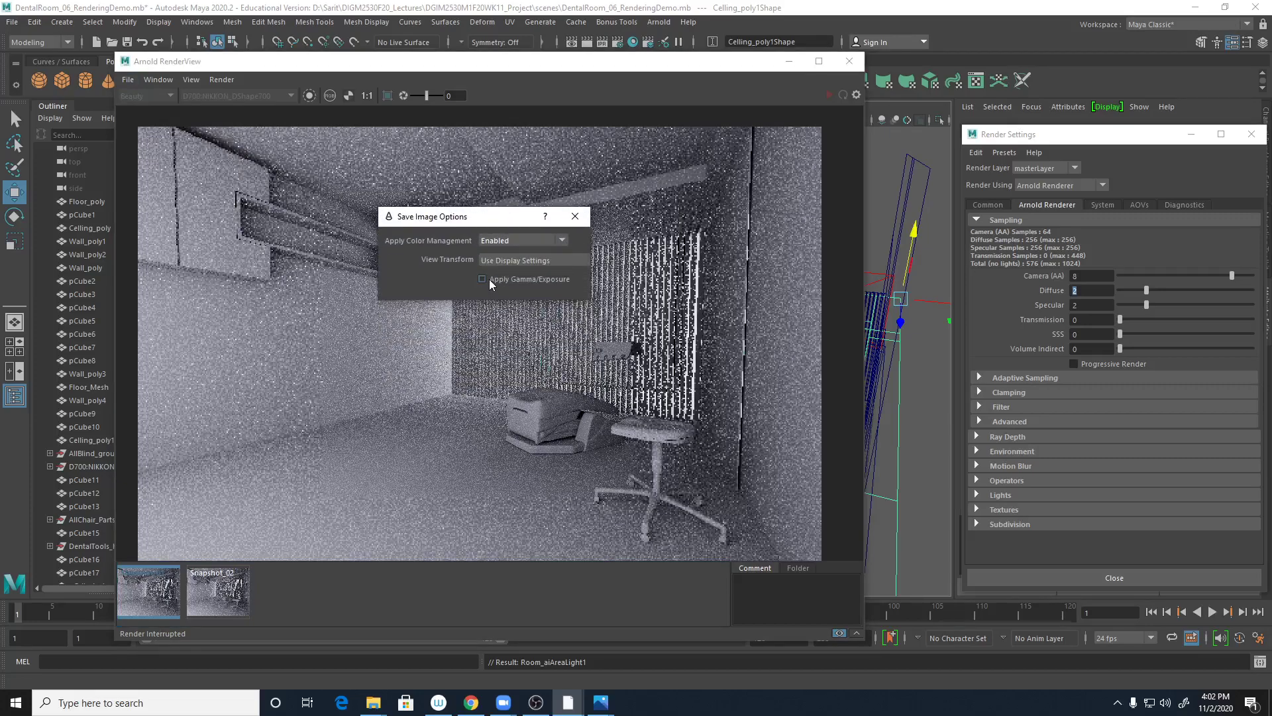
pyautogui.click(535, 263)
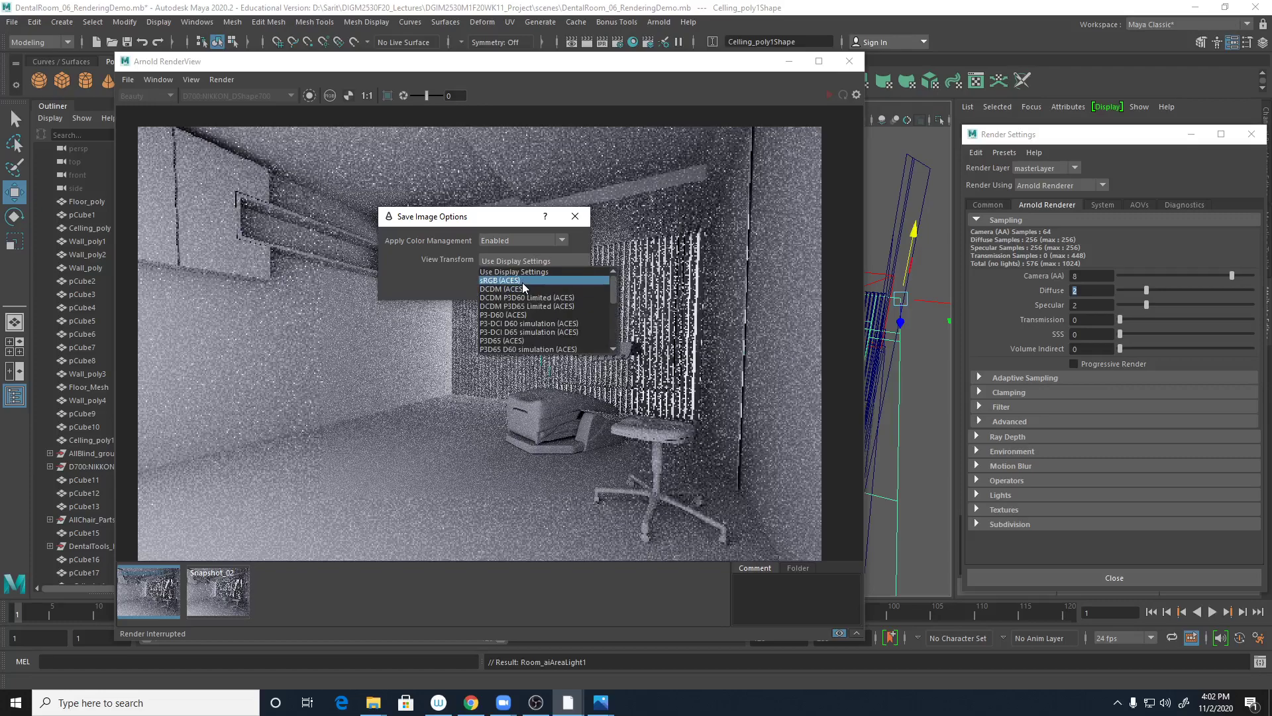
pyautogui.click(454, 275)
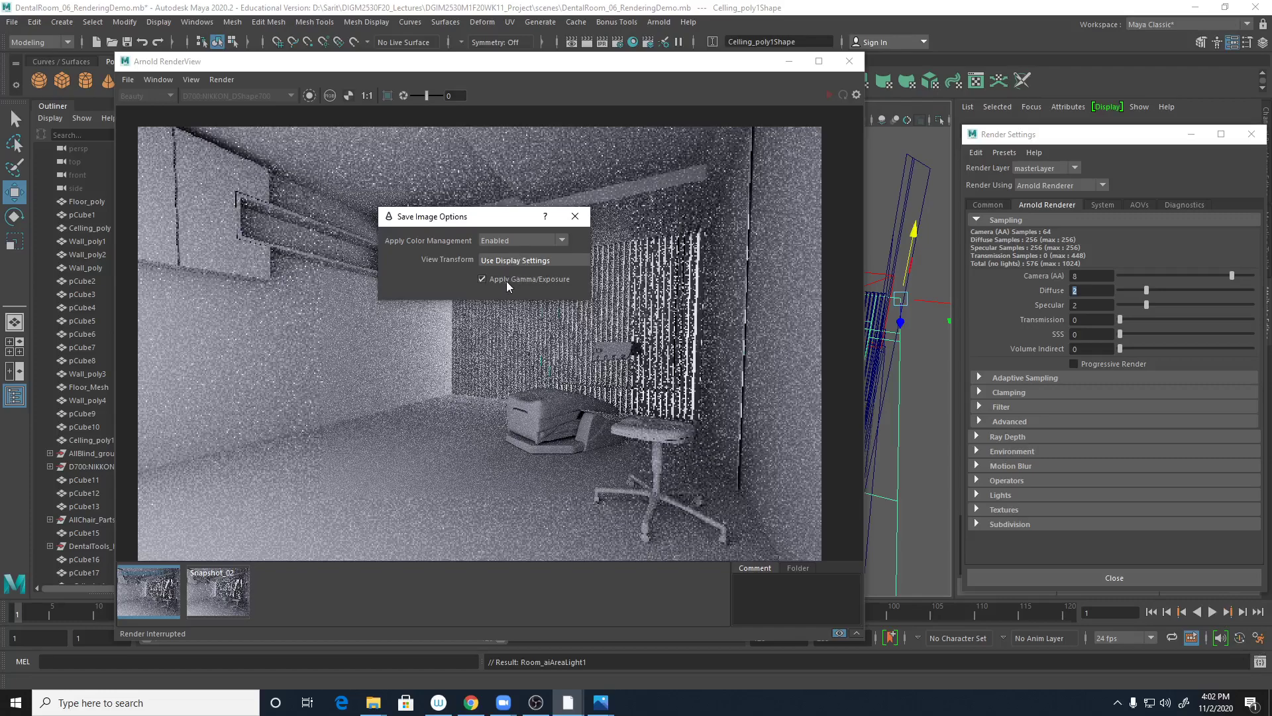
pyautogui.click(575, 216)
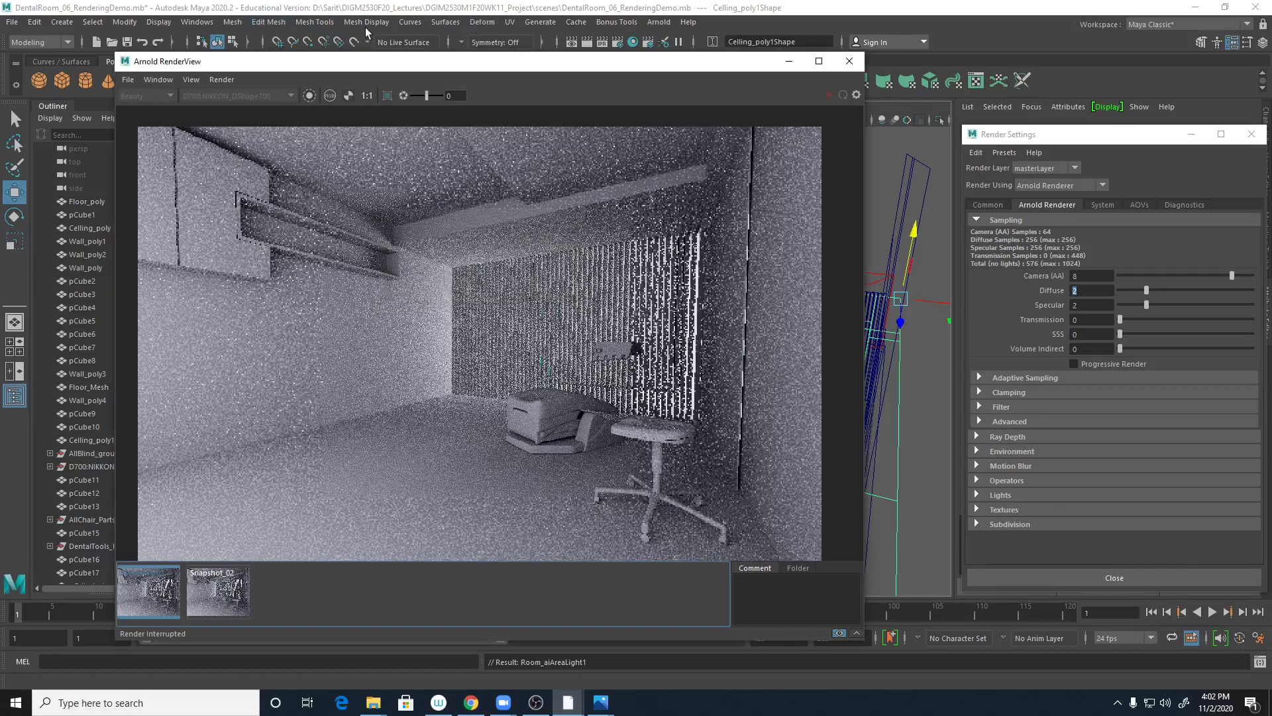
# Step: Open the Color Management preferences, switch Use OCIO Configuration off and back on to compare the color transforms, and close the preferences
pyautogui.click(197, 22)
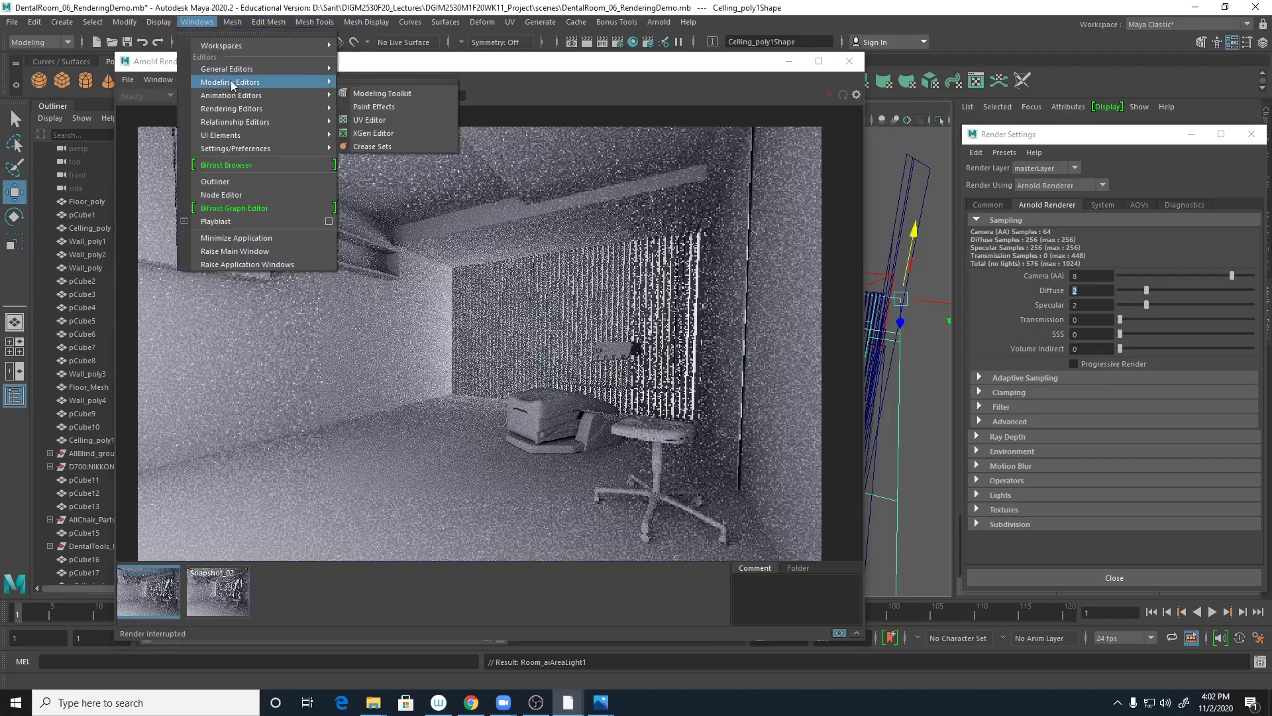
pyautogui.moveTo(237, 71)
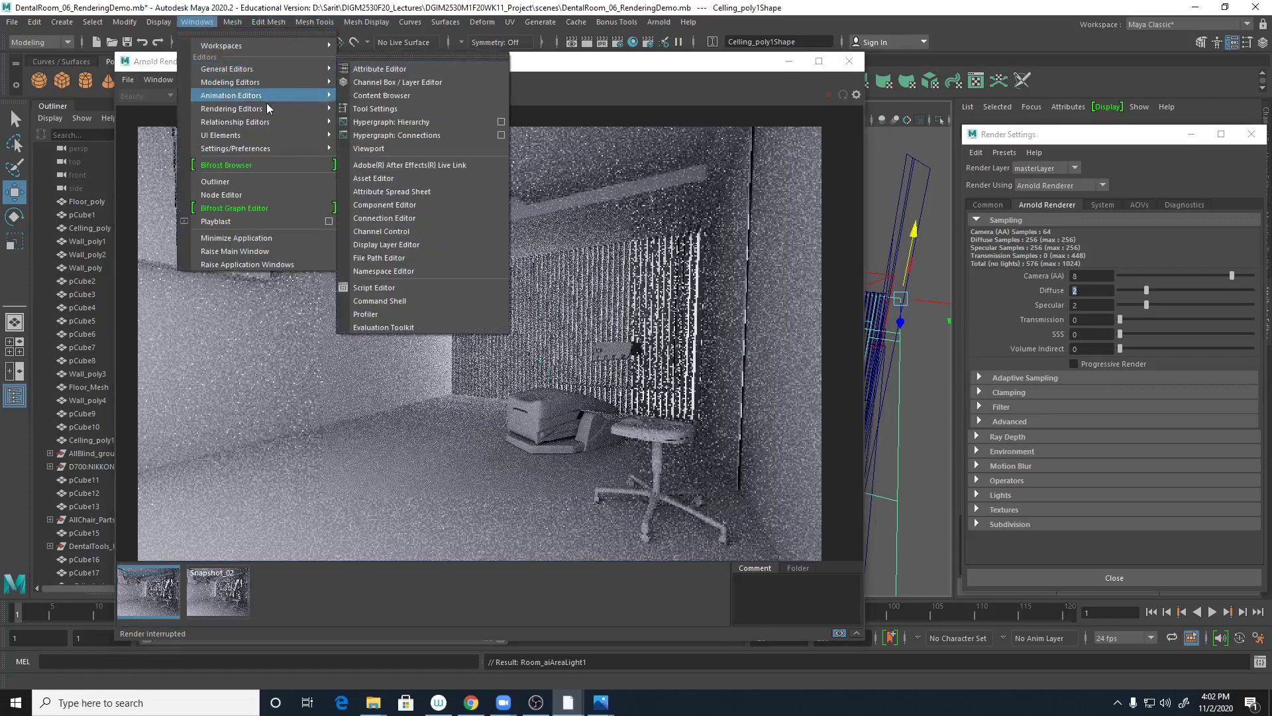
pyautogui.moveTo(305, 149)
pyautogui.click(399, 146)
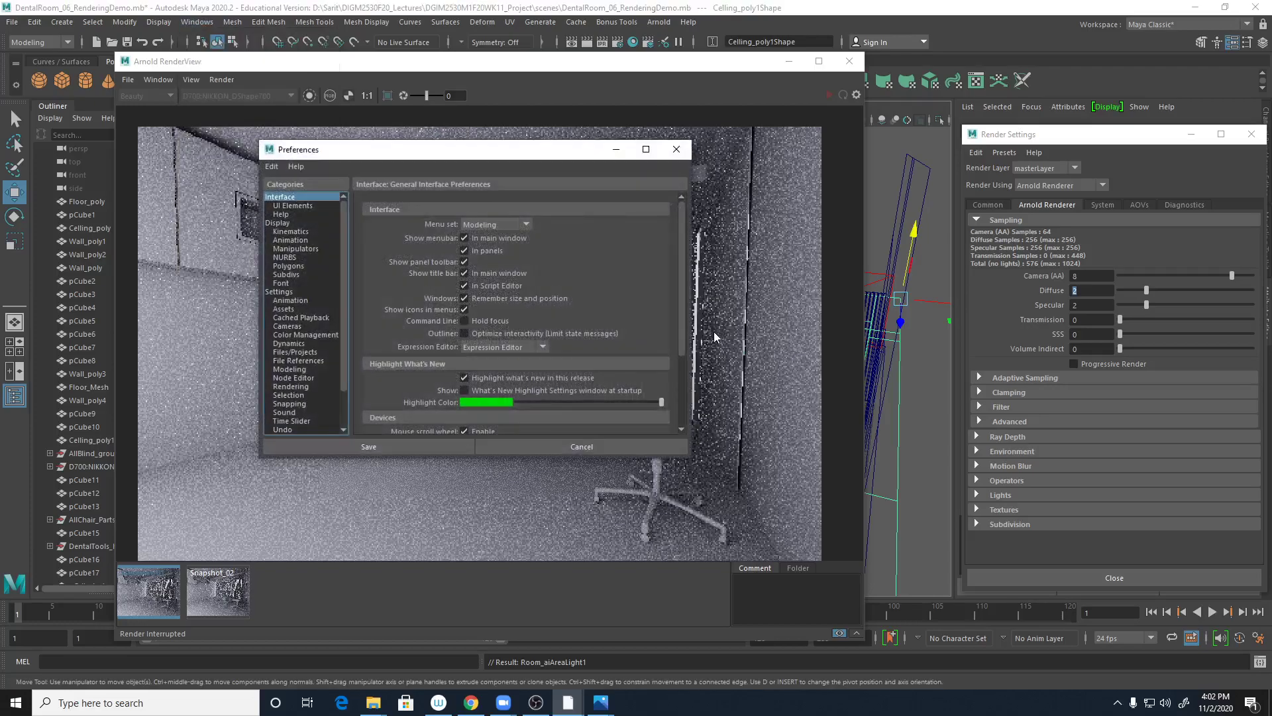
pyautogui.click(289, 335)
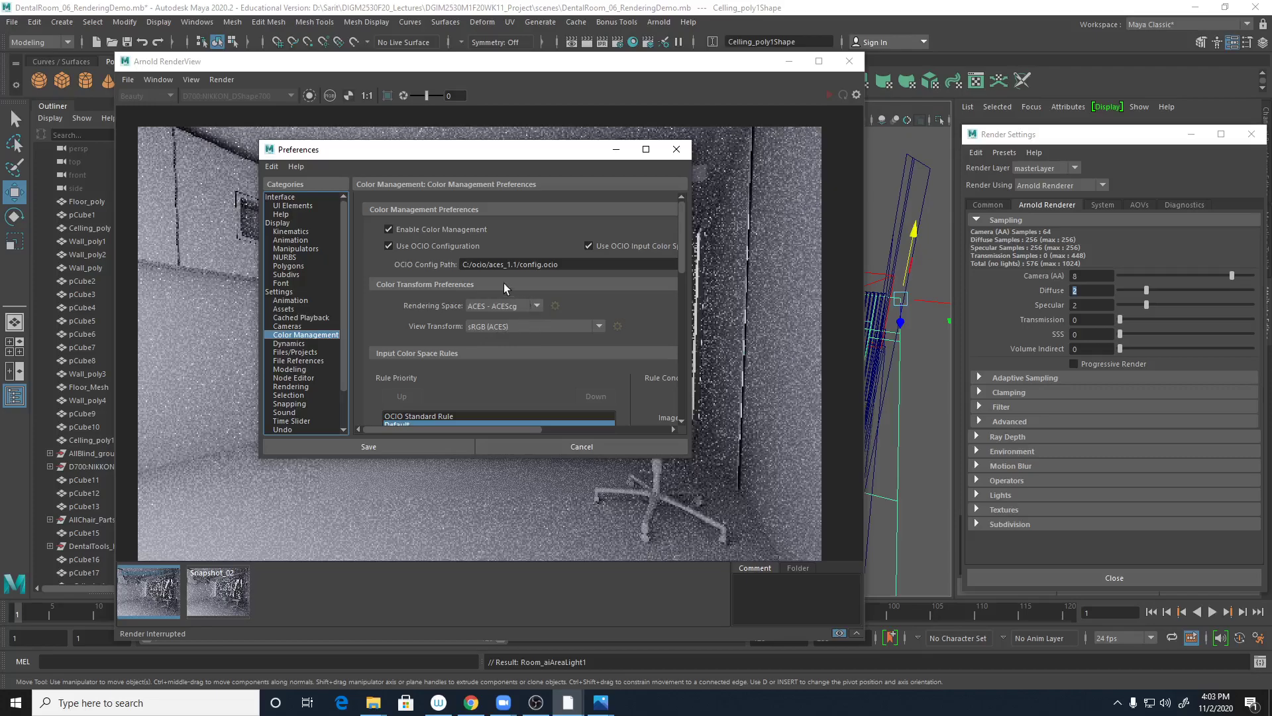
pyautogui.click(389, 245)
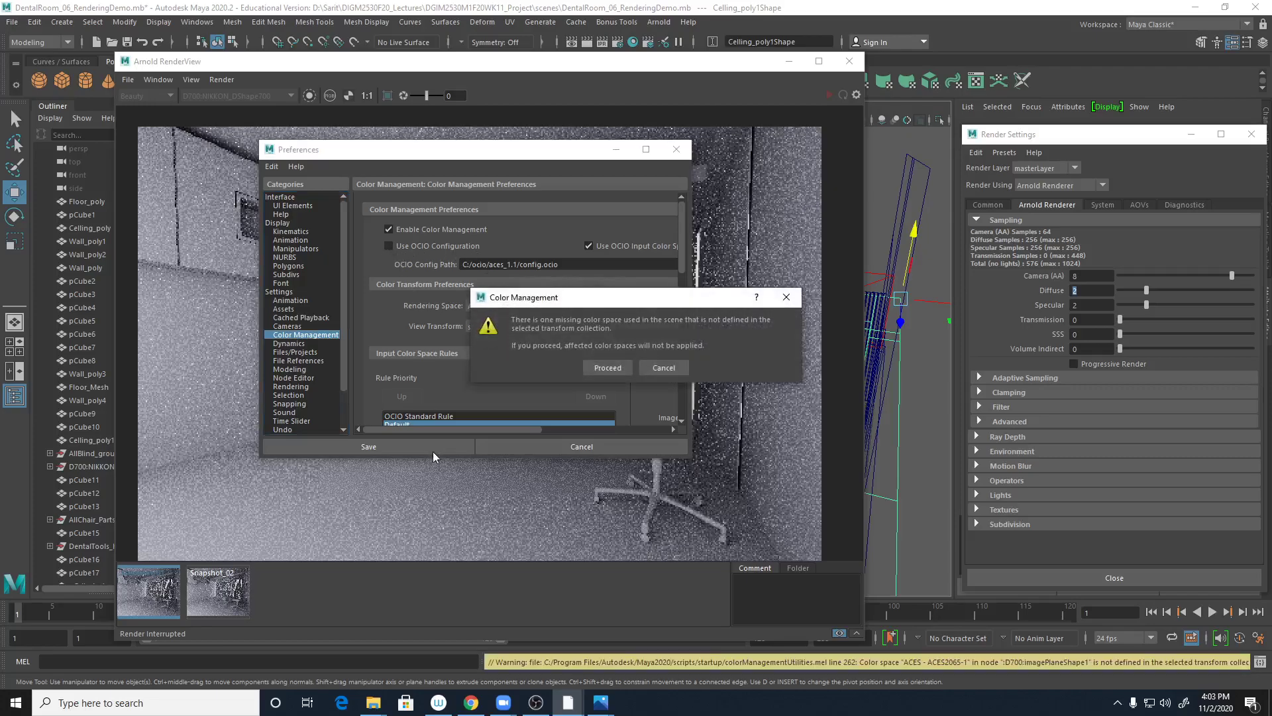
pyautogui.click(622, 370)
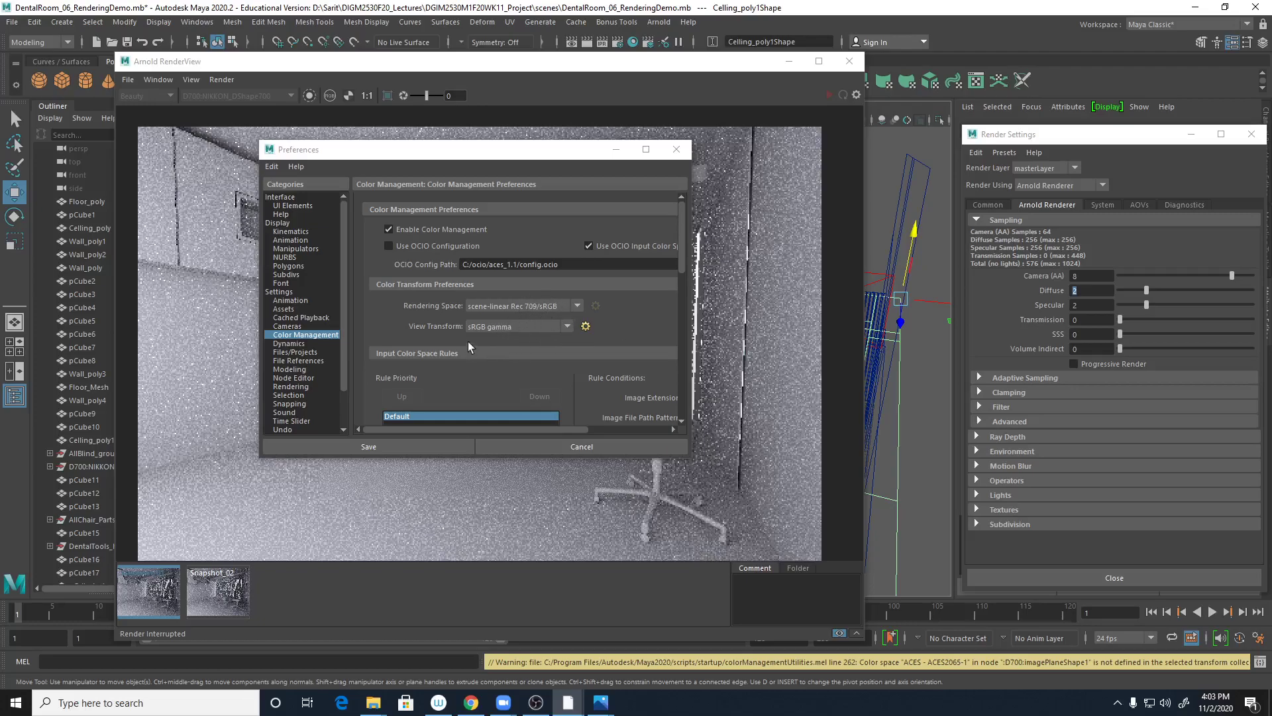
pyautogui.click(388, 245)
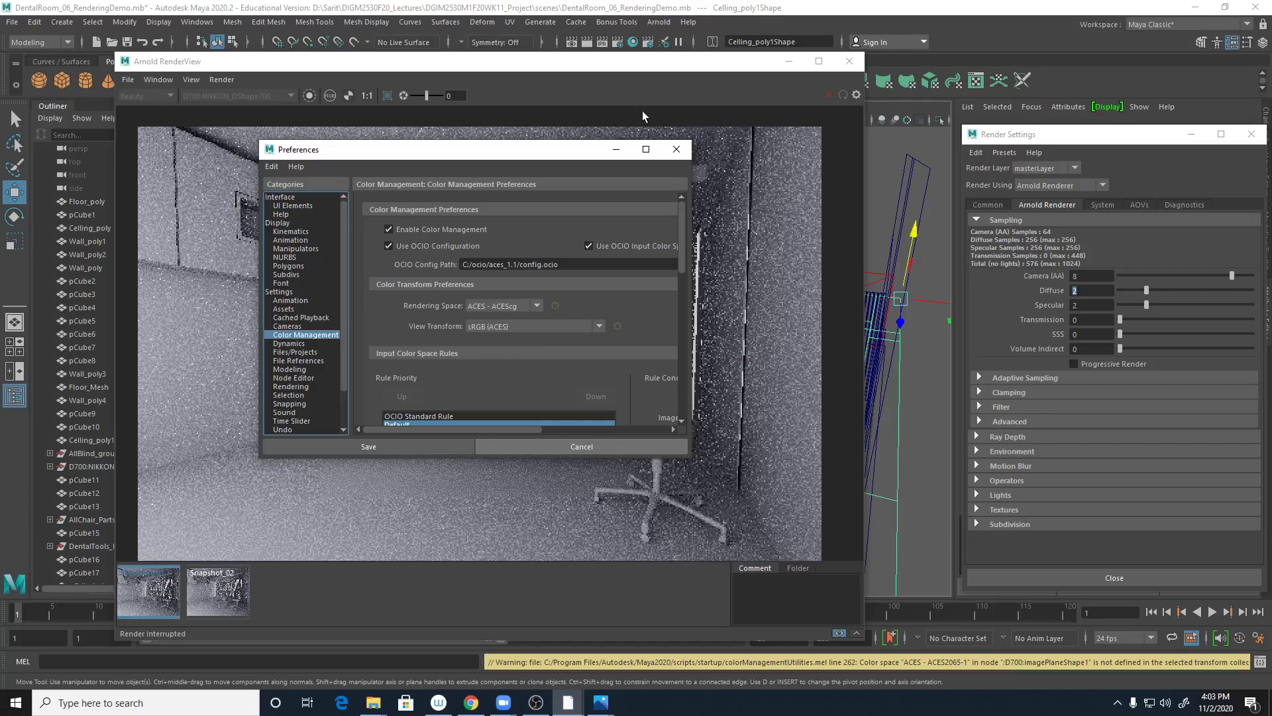
pyautogui.click(676, 149)
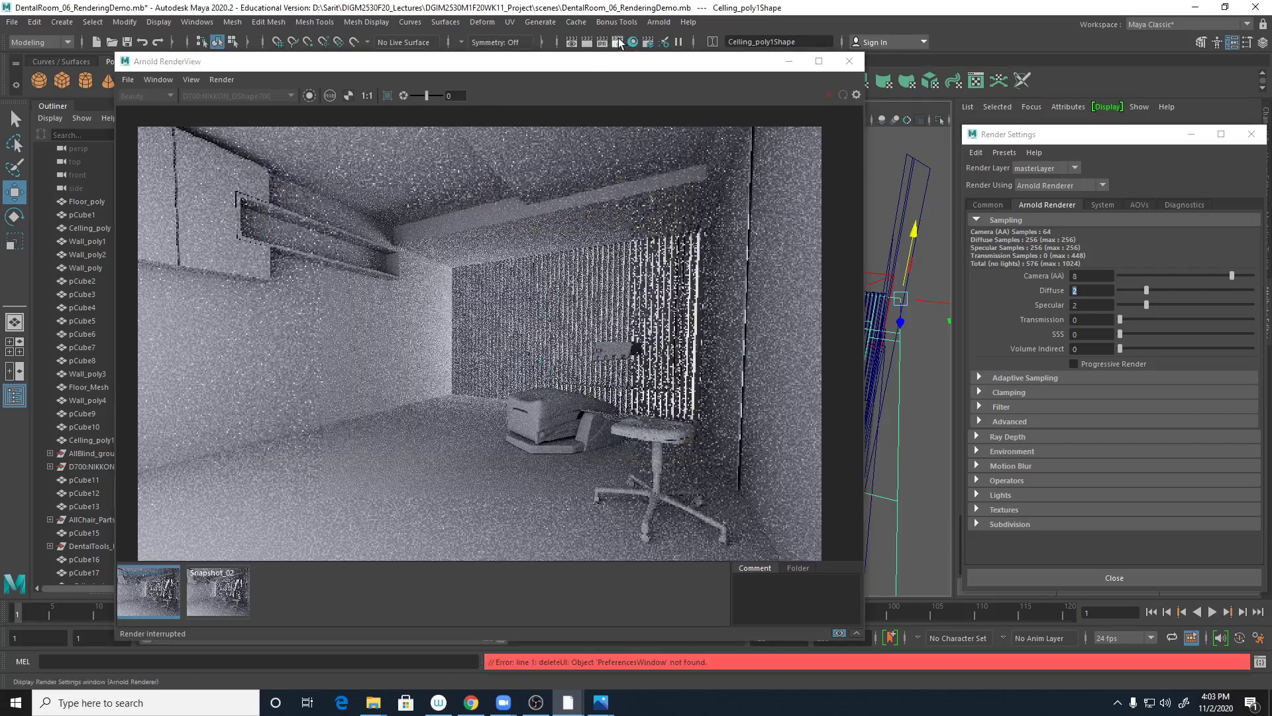
# Step: Recheck the color management and gamma/exposure choices in the RenderView save image options
pyautogui.click(128, 79)
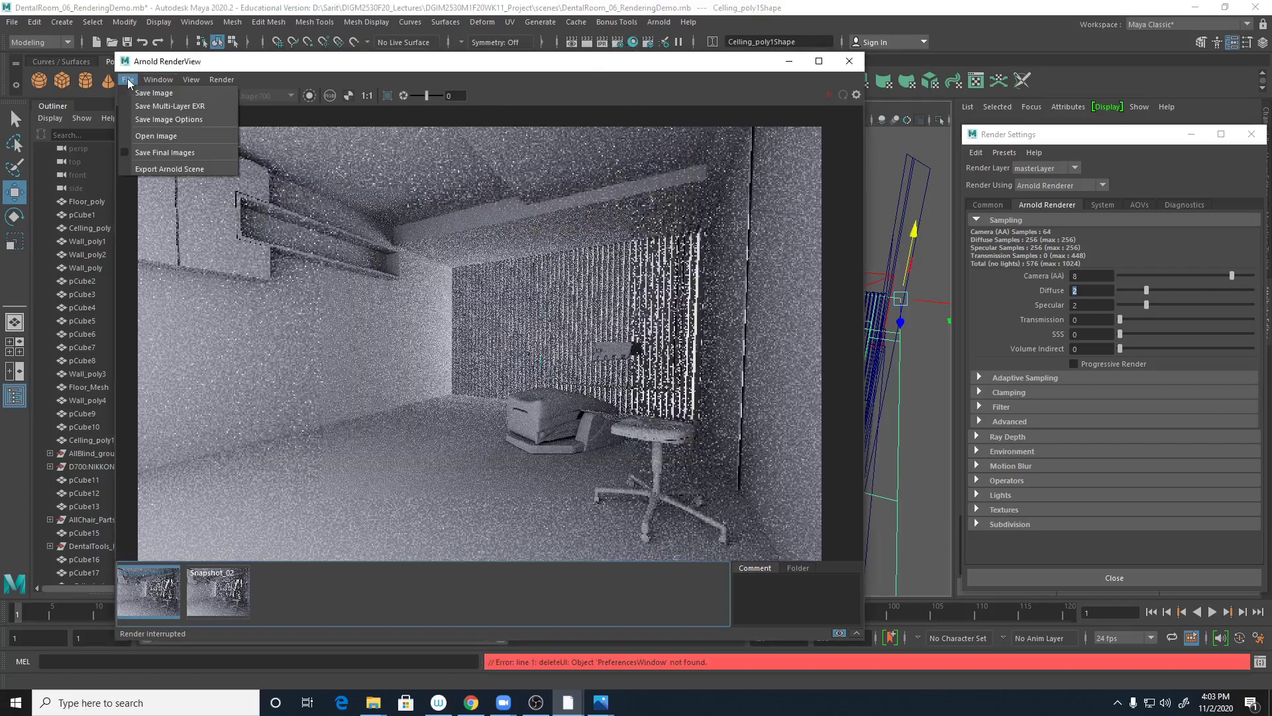
pyautogui.click(197, 120)
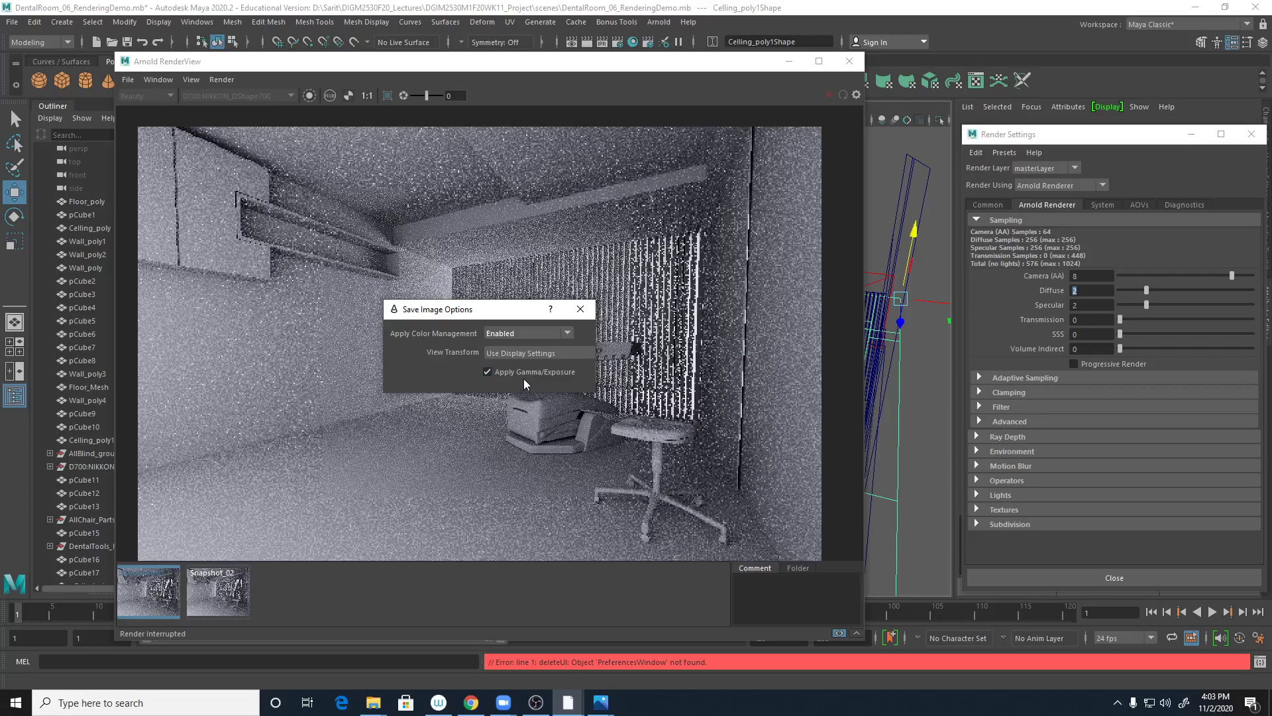
pyautogui.click(581, 310)
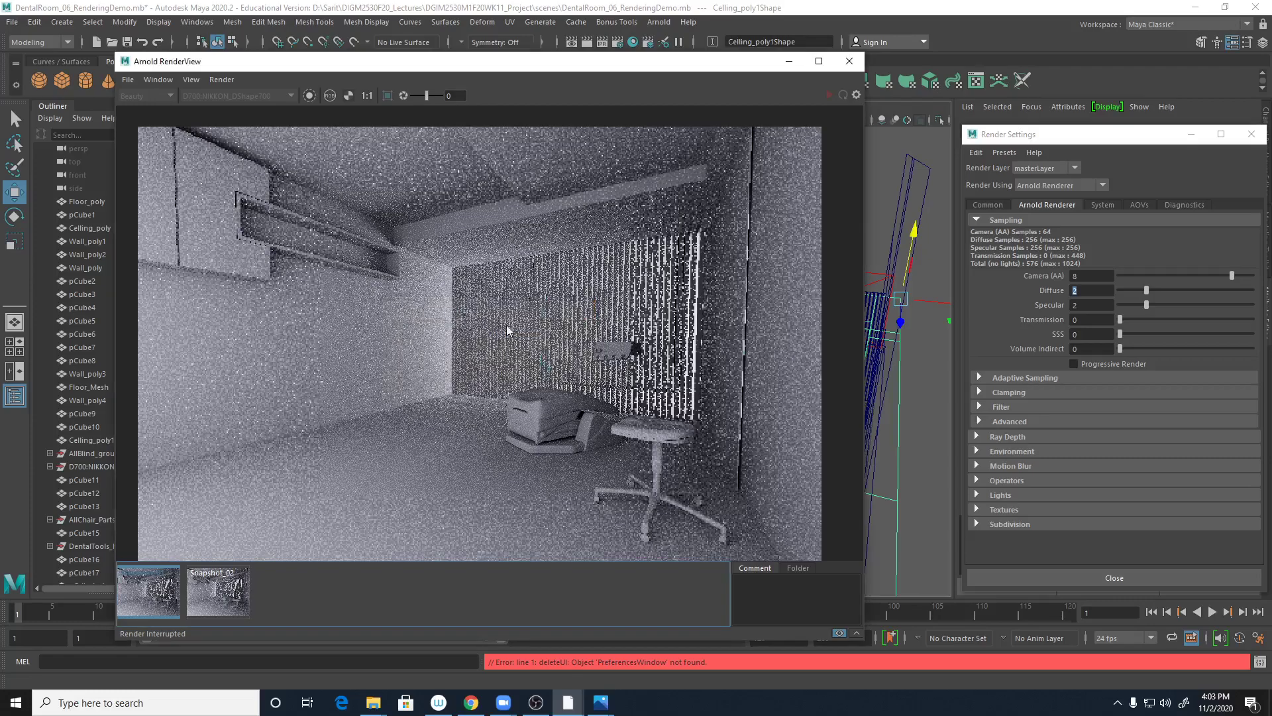
# Step: Save the displayed snapshot image as roomTest01 in the project's images folder
pyautogui.click(126, 81)
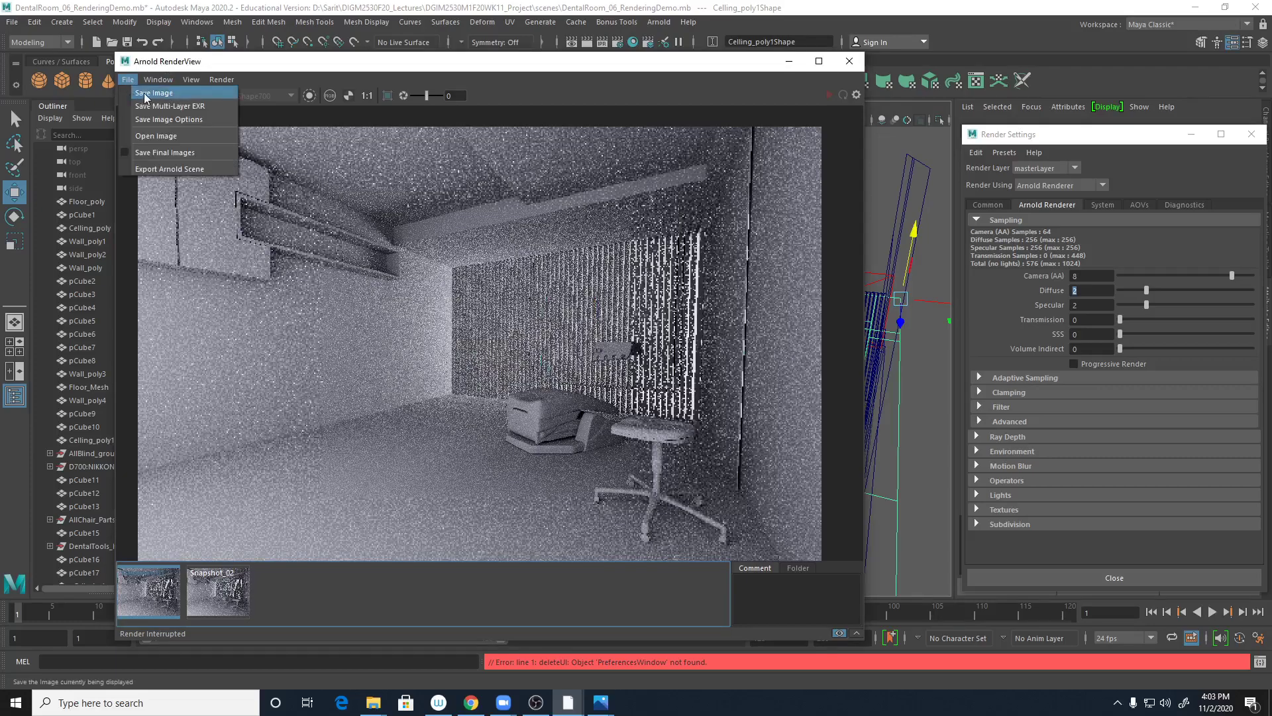
pyautogui.click(152, 93)
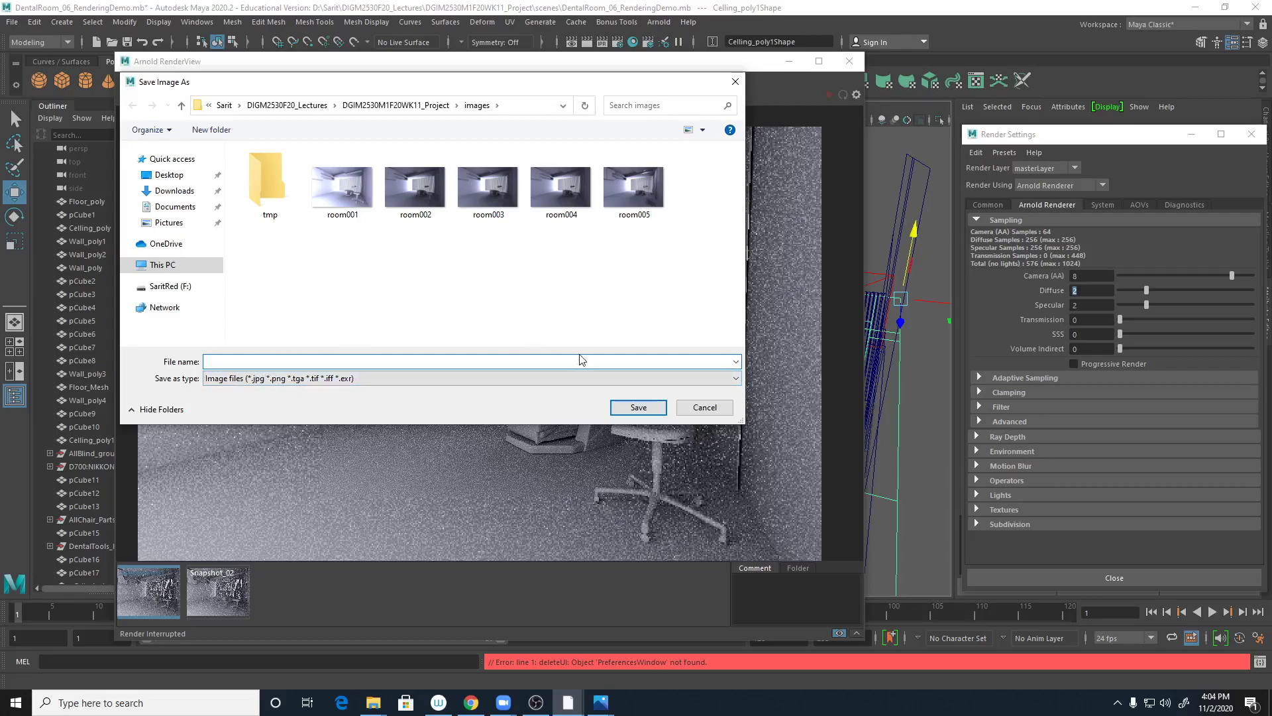
pyautogui.click(641, 219)
pyautogui.doubleClick(222, 362)
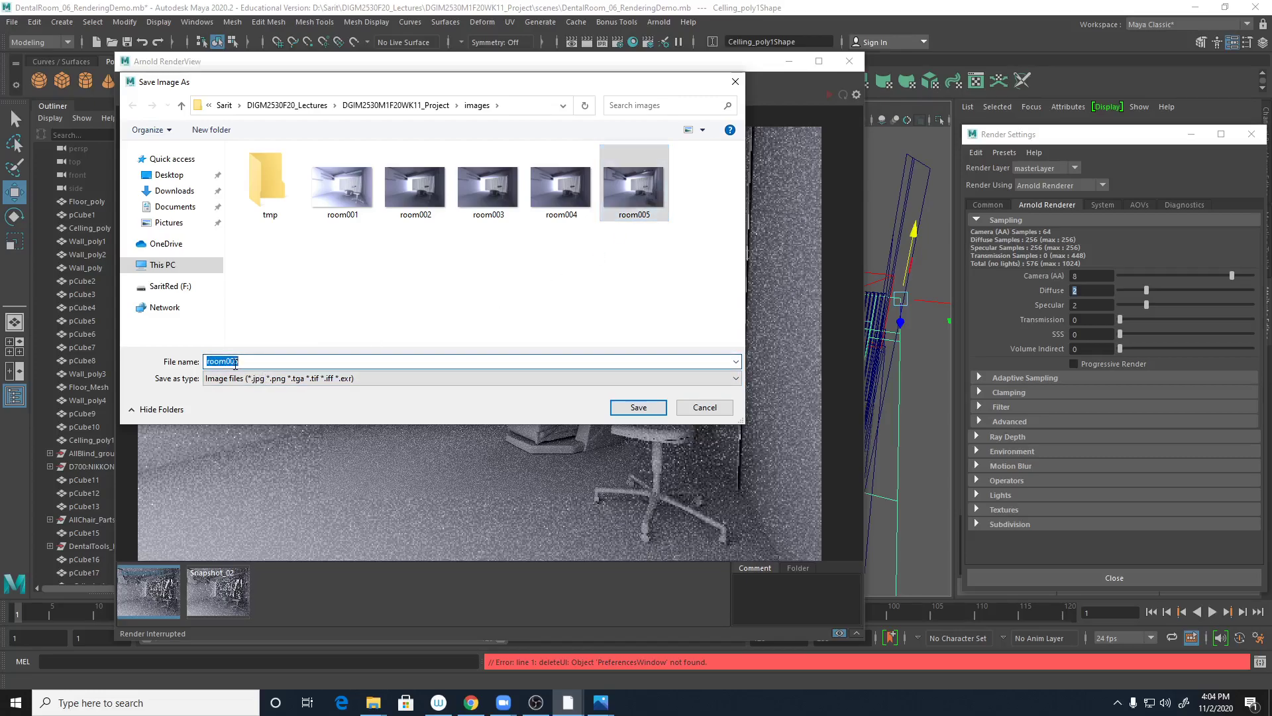
pyautogui.moveTo(226, 362); pyautogui.dragTo(264, 361)
pyautogui.write('T')
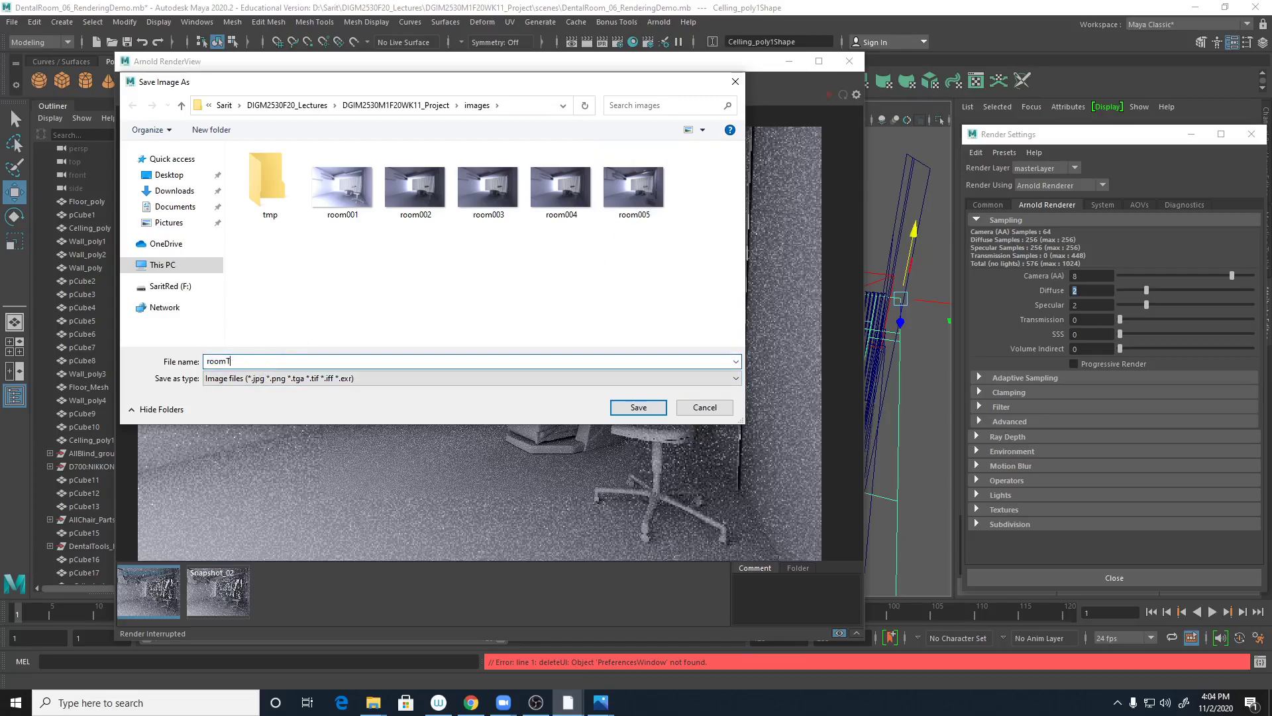
pyautogui.write('est01.png')
pyautogui.moveTo(273, 361); pyautogui.dragTo(247, 363)
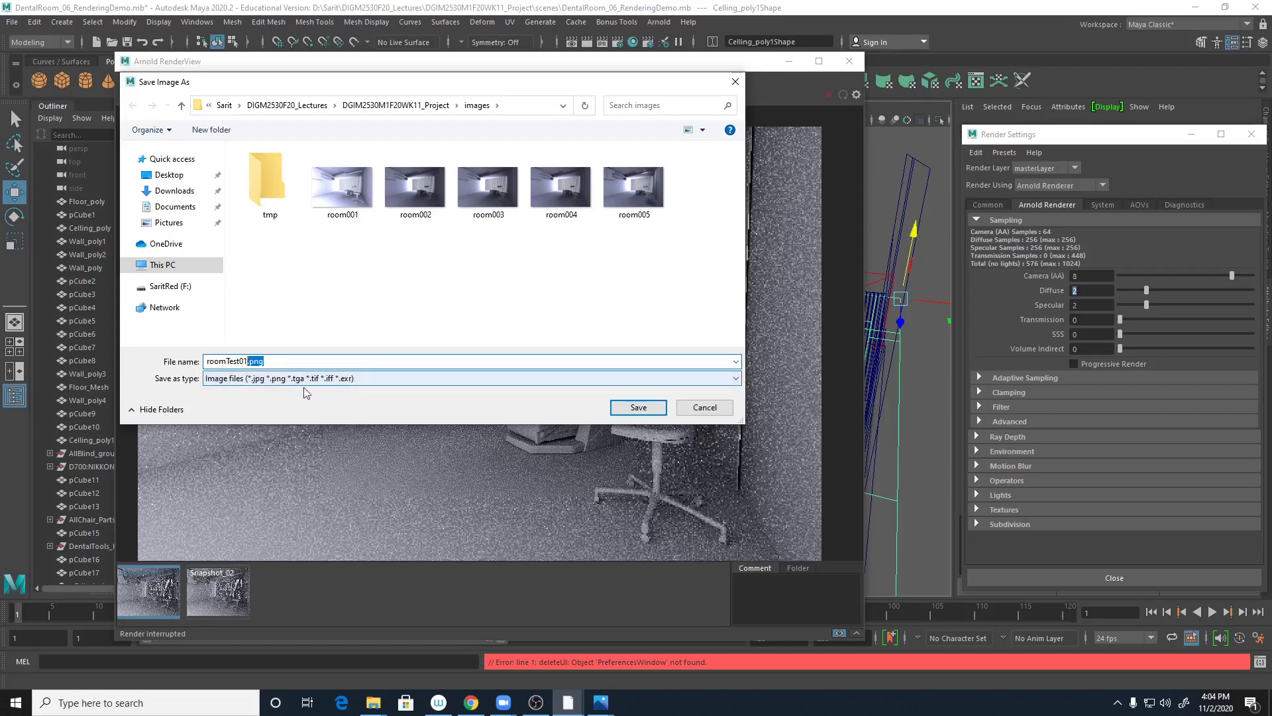
pyautogui.press('BackSpace')
pyautogui.click(642, 408)
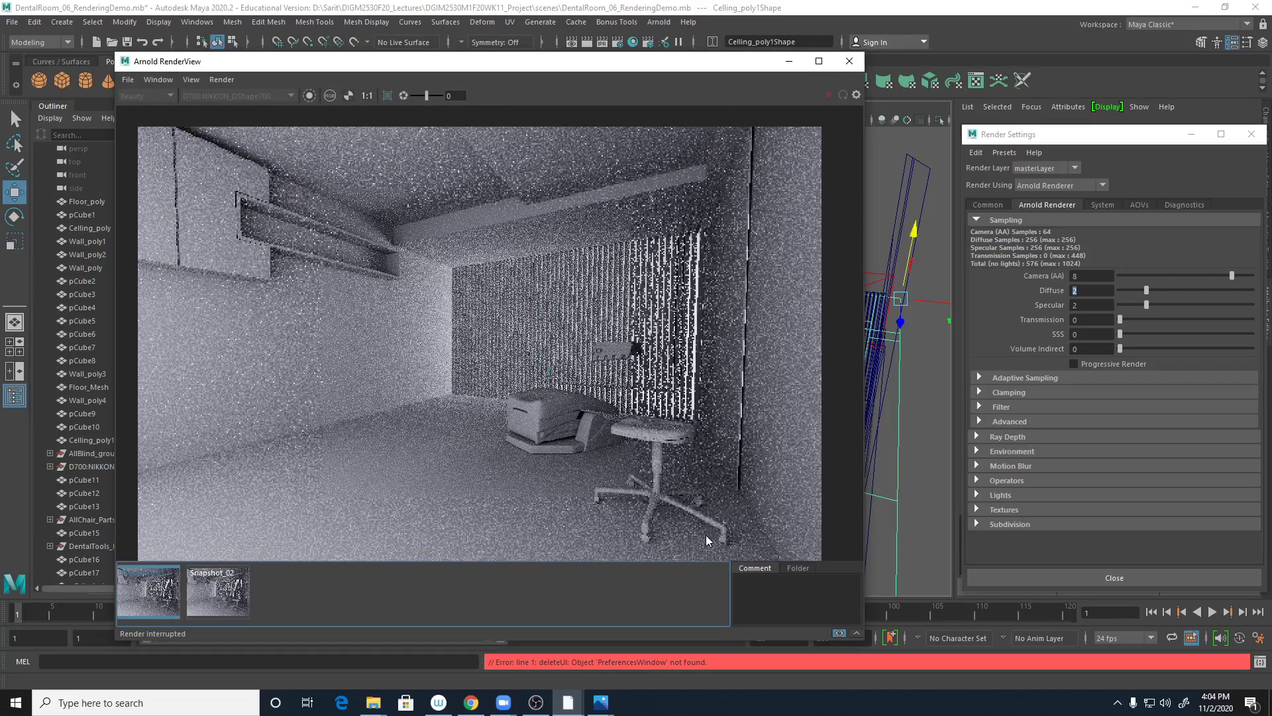
# Step: Close the Arnold RenderView and check the ceiling light fixtures in the dental room reference photo in Photos
pyautogui.click(849, 61)
pyautogui.keyDown('alt'); pyautogui.moveTo(844, 448); pyautogui.dragTo(891, 369, button='right'); pyautogui.keyUp('alt')
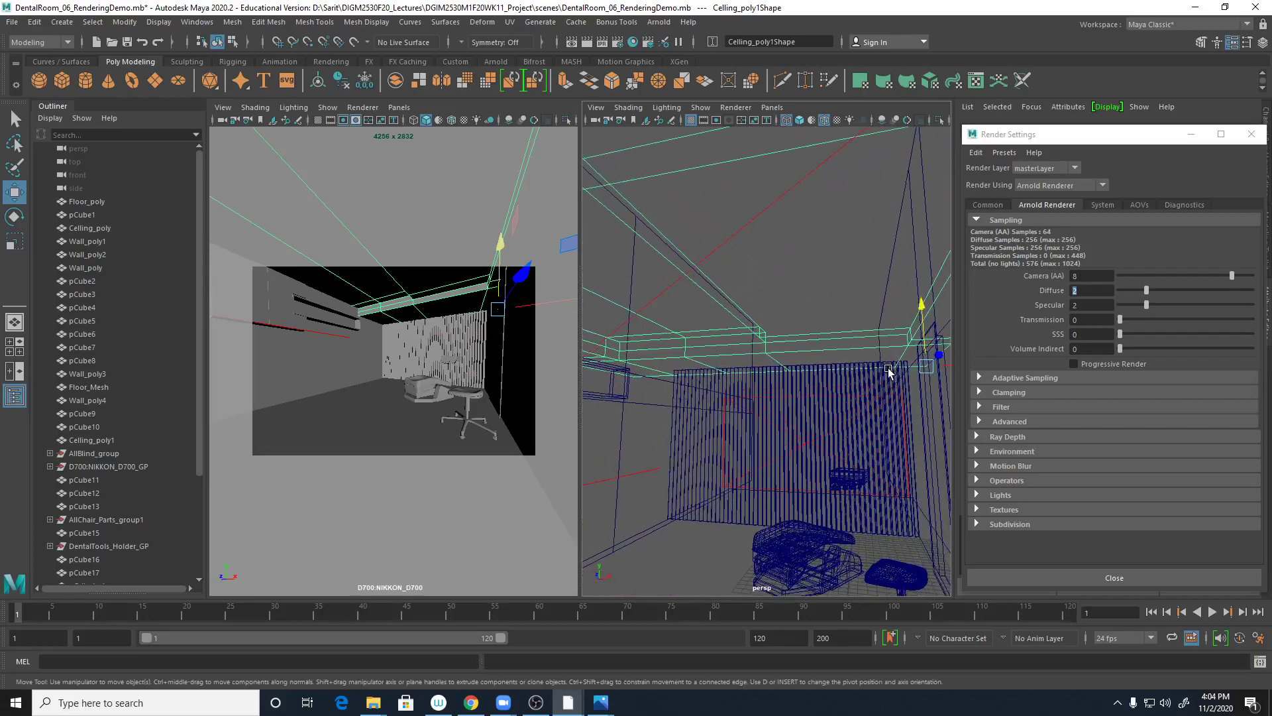
pyautogui.moveTo(600, 702)
pyautogui.click(686, 650)
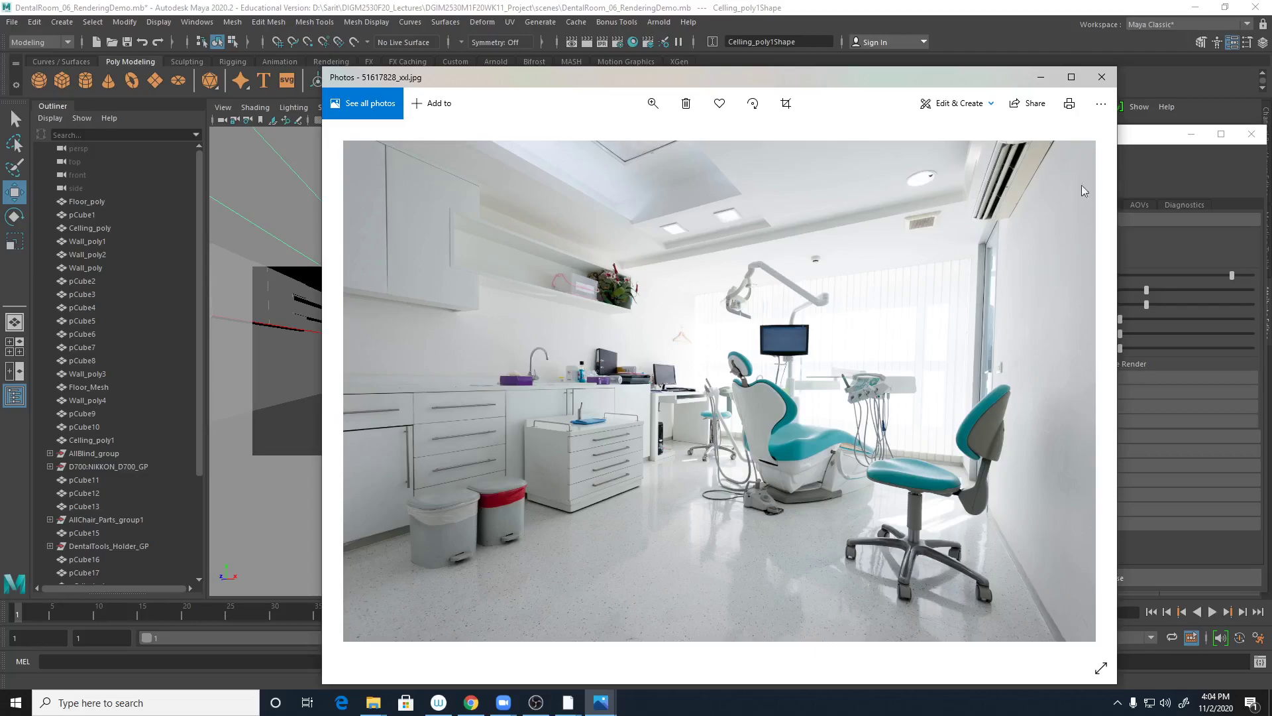
pyautogui.click(1040, 77)
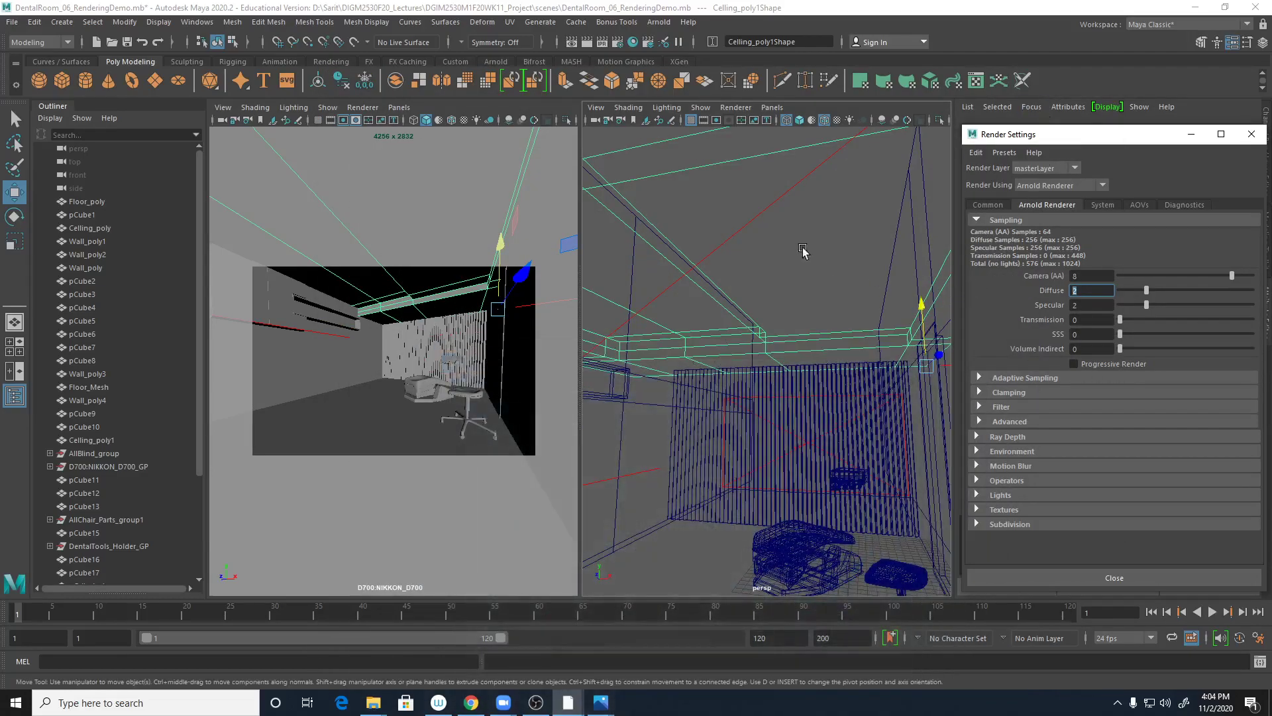
# Step: Create a polygon cylinder, flatten it into a thin disc and place it against the ceiling as a round light fixture
pyautogui.keyDown('alt'); pyautogui.moveTo(929, 343); pyautogui.dragTo(874, 377); pyautogui.keyUp('alt')
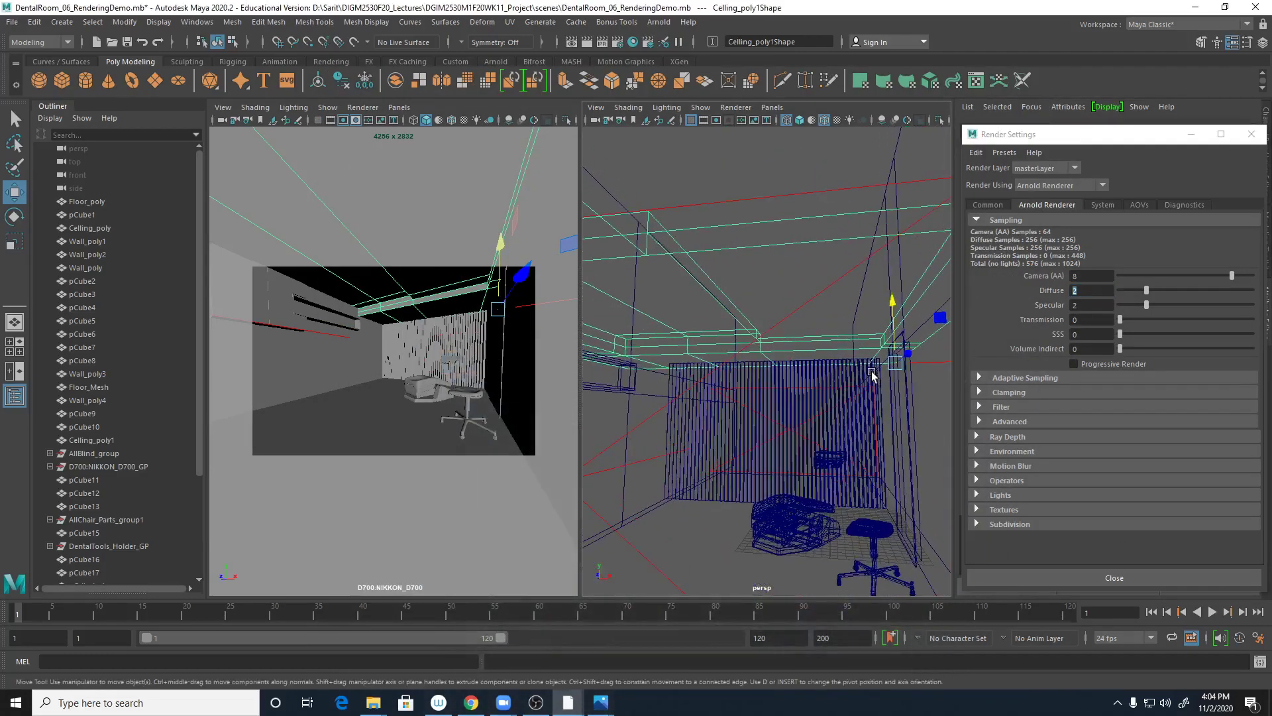
pyautogui.click(85, 80)
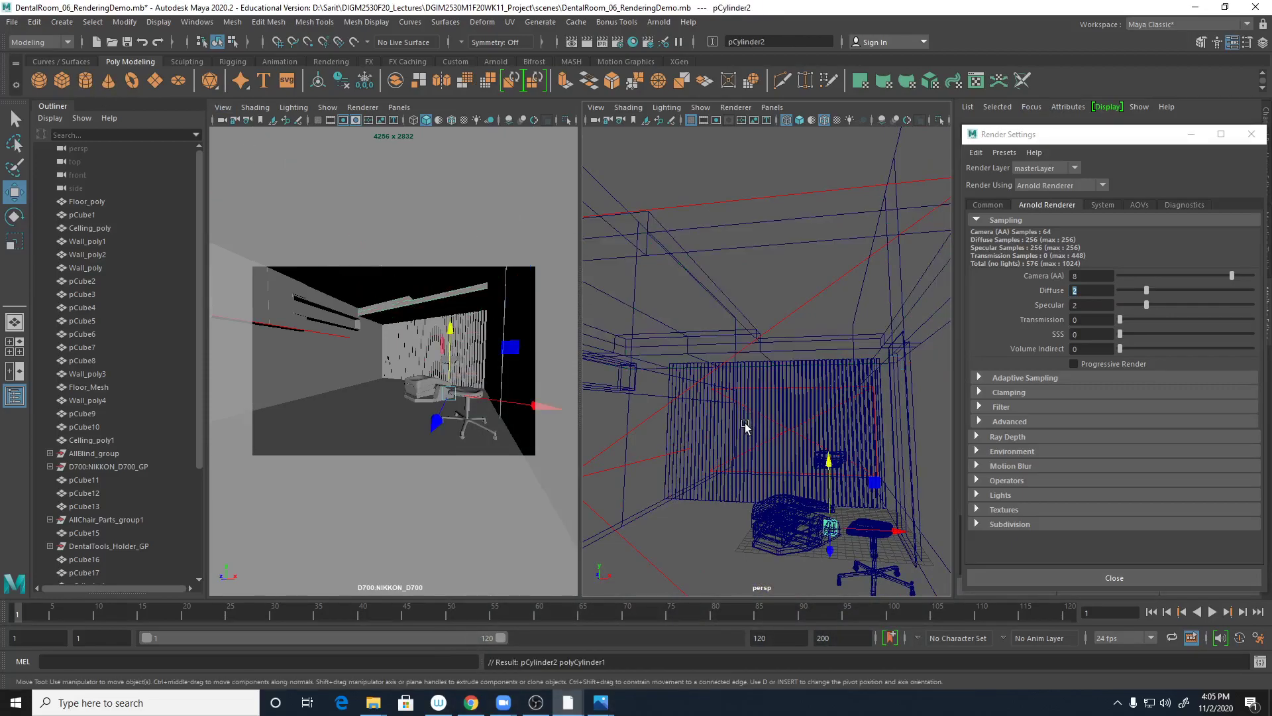
pyautogui.moveTo(834, 482); pyautogui.dragTo(845, 278)
pyautogui.press('5')
pyautogui.keyDown('alt'); pyautogui.moveTo(872, 344); pyautogui.dragTo(847, 314); pyautogui.keyUp('alt')
pyautogui.moveTo(846, 312); pyautogui.dragTo(799, 306)
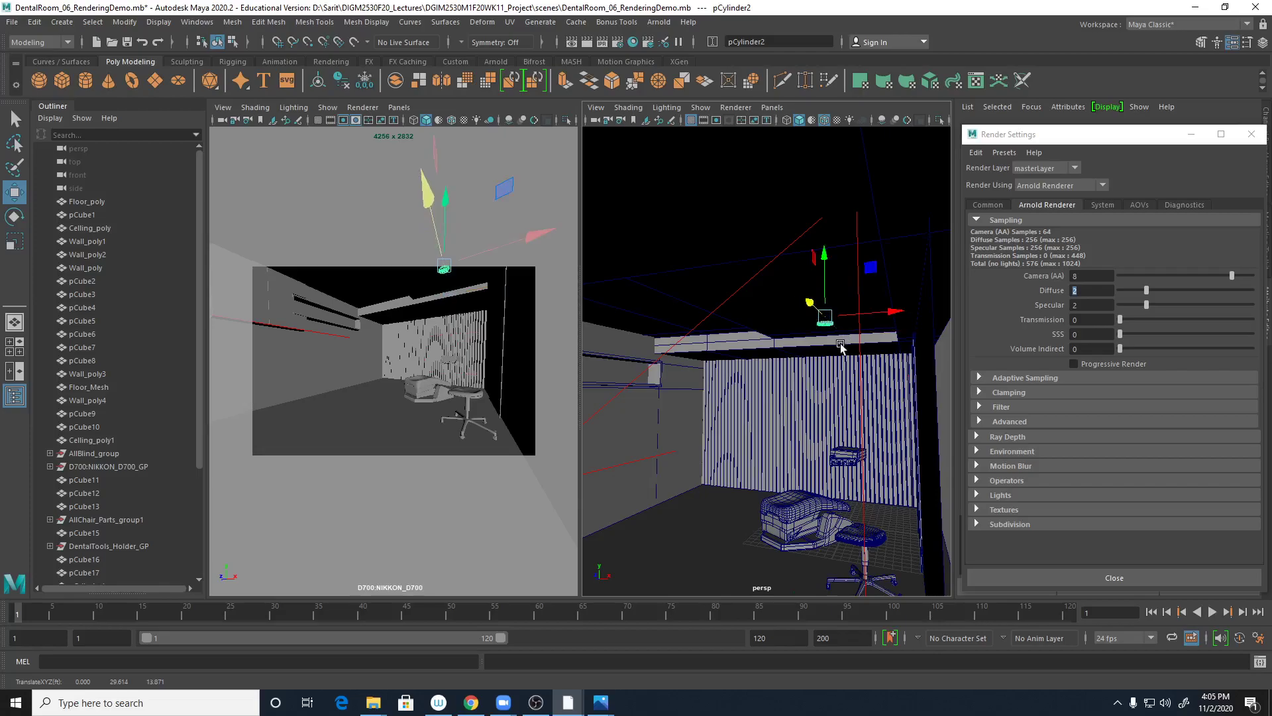
pyautogui.scroll(6, 825, 337)
pyautogui.scroll(-6, 824, 440)
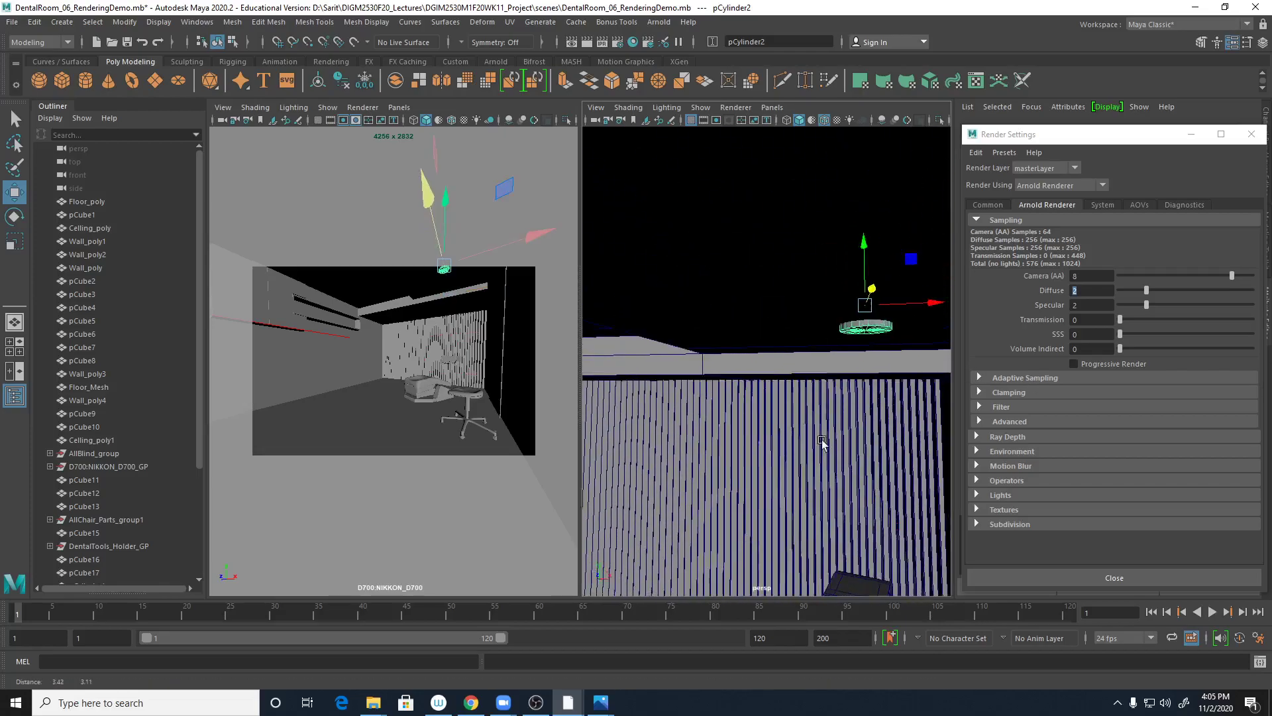
pyautogui.moveTo(861, 318); pyautogui.dragTo(921, 461)
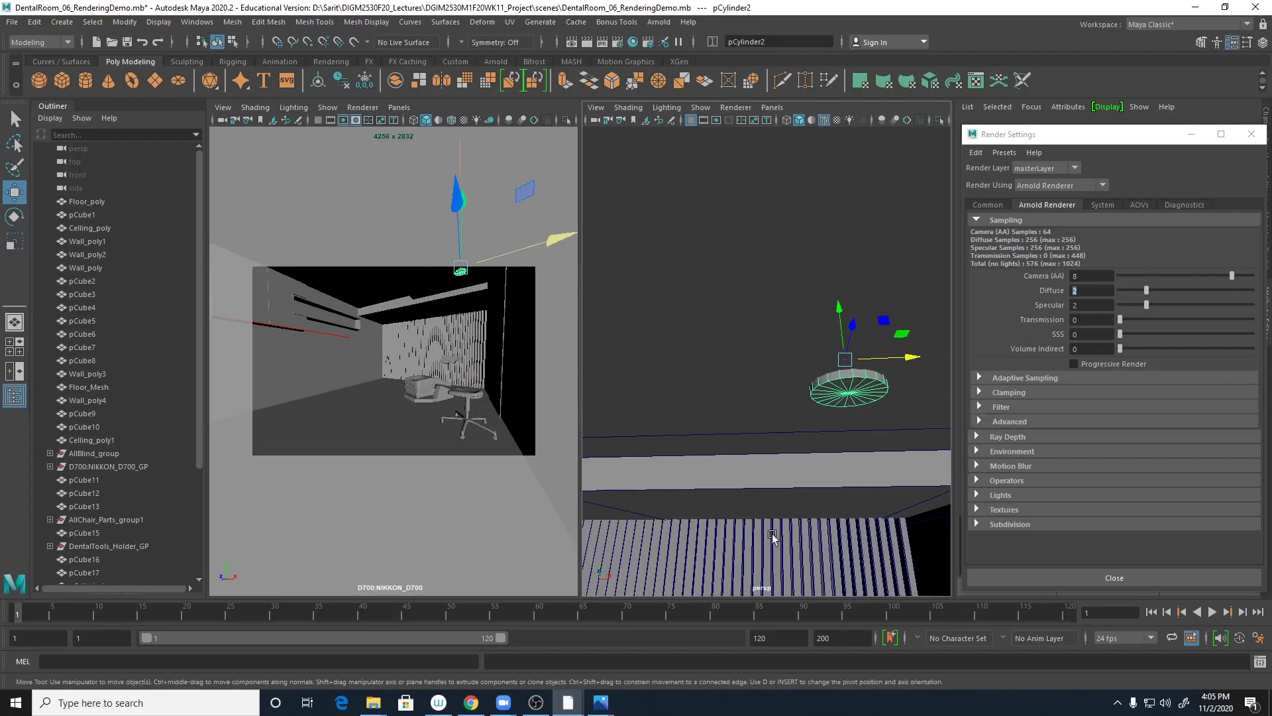
# Step: Check the round ceiling light in the reference photo, duplicate the disc and widen the copy into an outer rim around the original
pyautogui.click(600, 703)
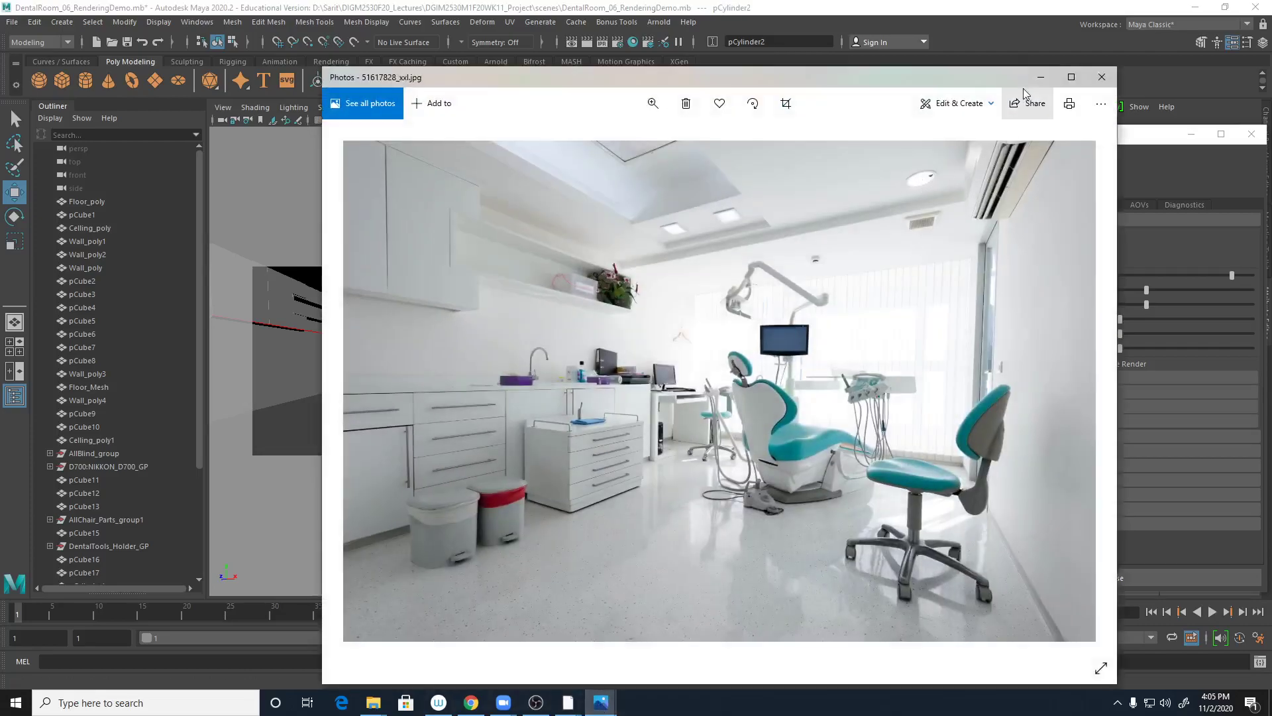
pyautogui.click(1042, 77)
pyautogui.scroll(5, 882, 430)
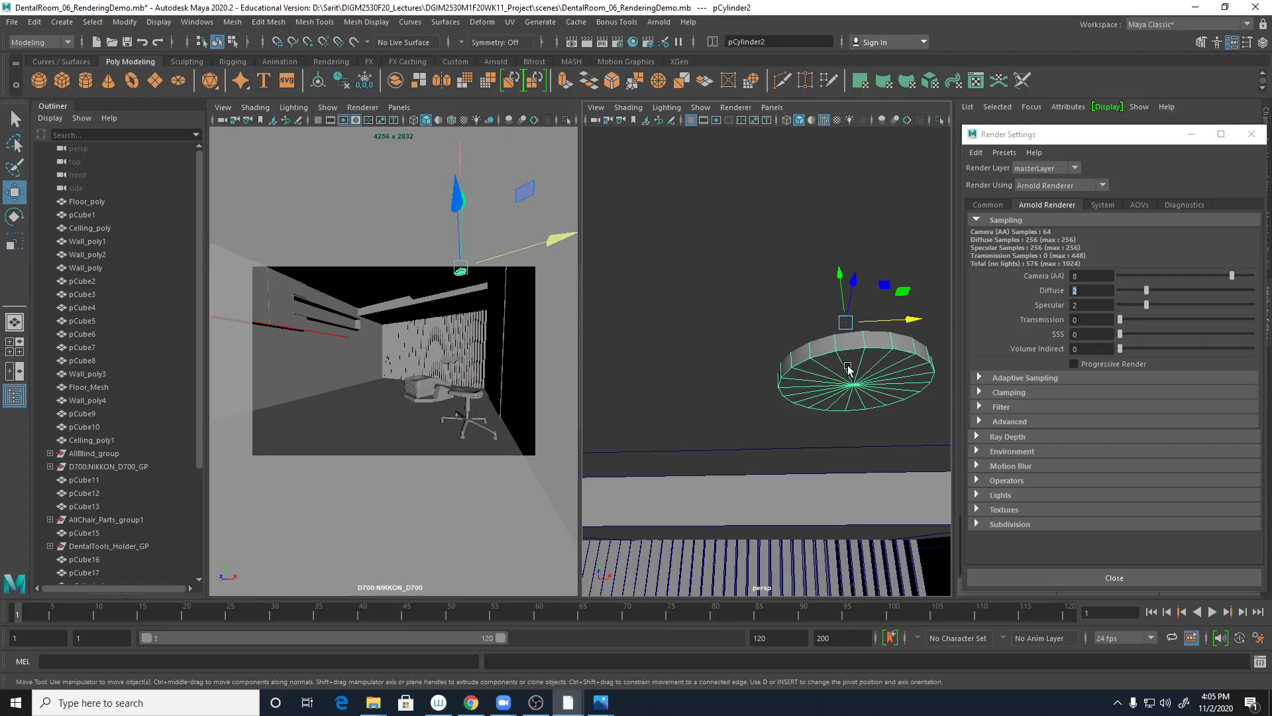
pyautogui.hotkey('ctrl', 'd')
pyautogui.press('r')
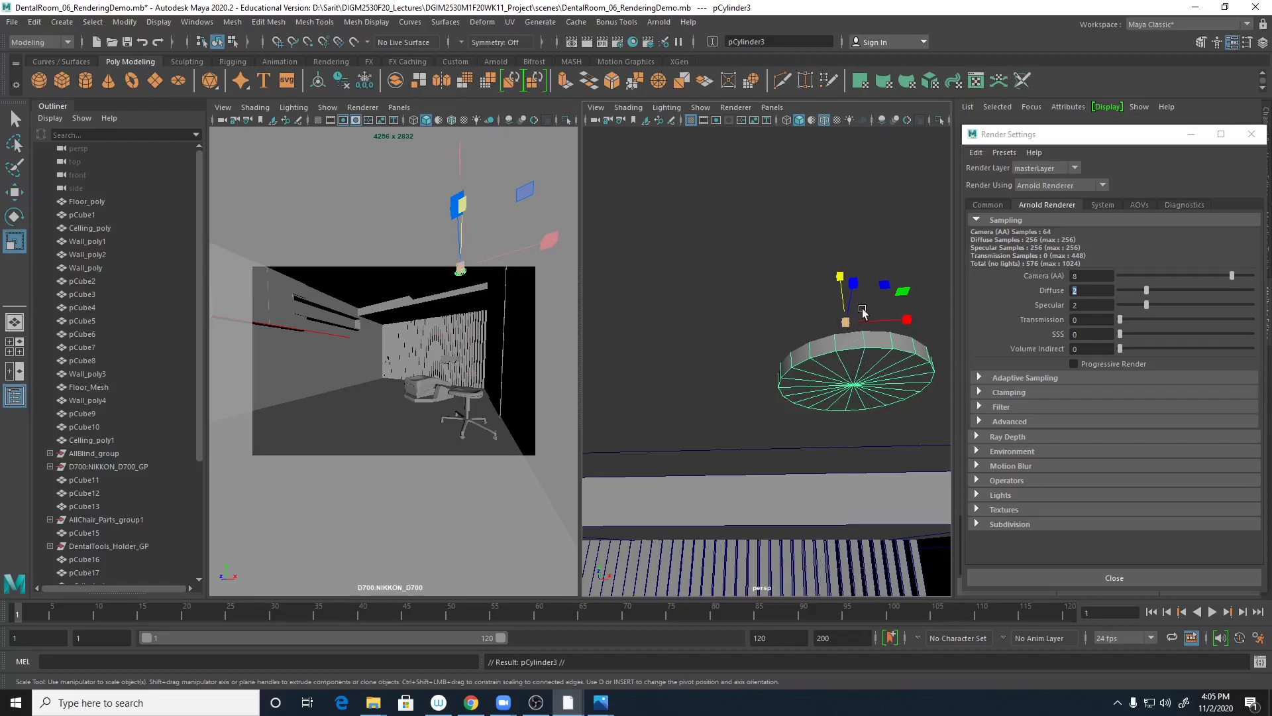
pyautogui.moveTo(900, 293); pyautogui.dragTo(804, 440)
pyautogui.press('w')
pyautogui.click(774, 432)
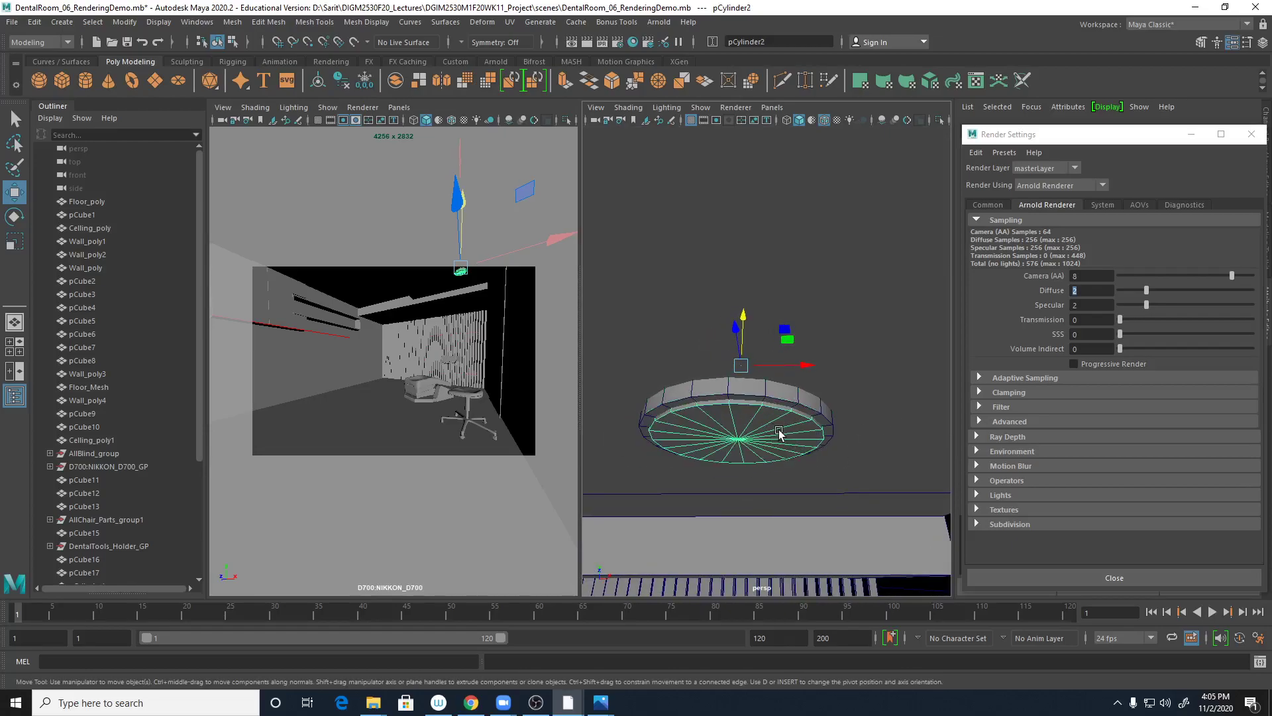
# Step: Close the Render Settings window
pyautogui.doubleClick(1114, 134)
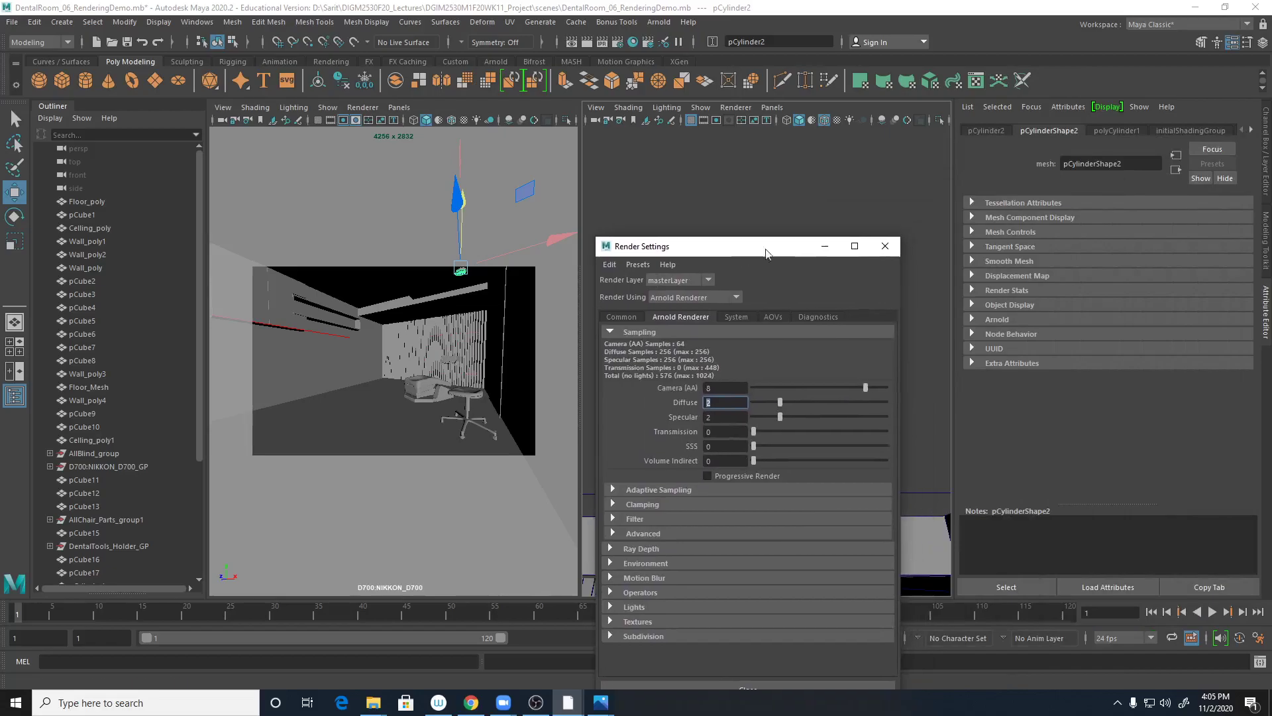
pyautogui.moveTo(891, 250); pyautogui.dragTo(894, 253)
pyautogui.click(894, 253)
pyautogui.scroll(-3, 804, 446)
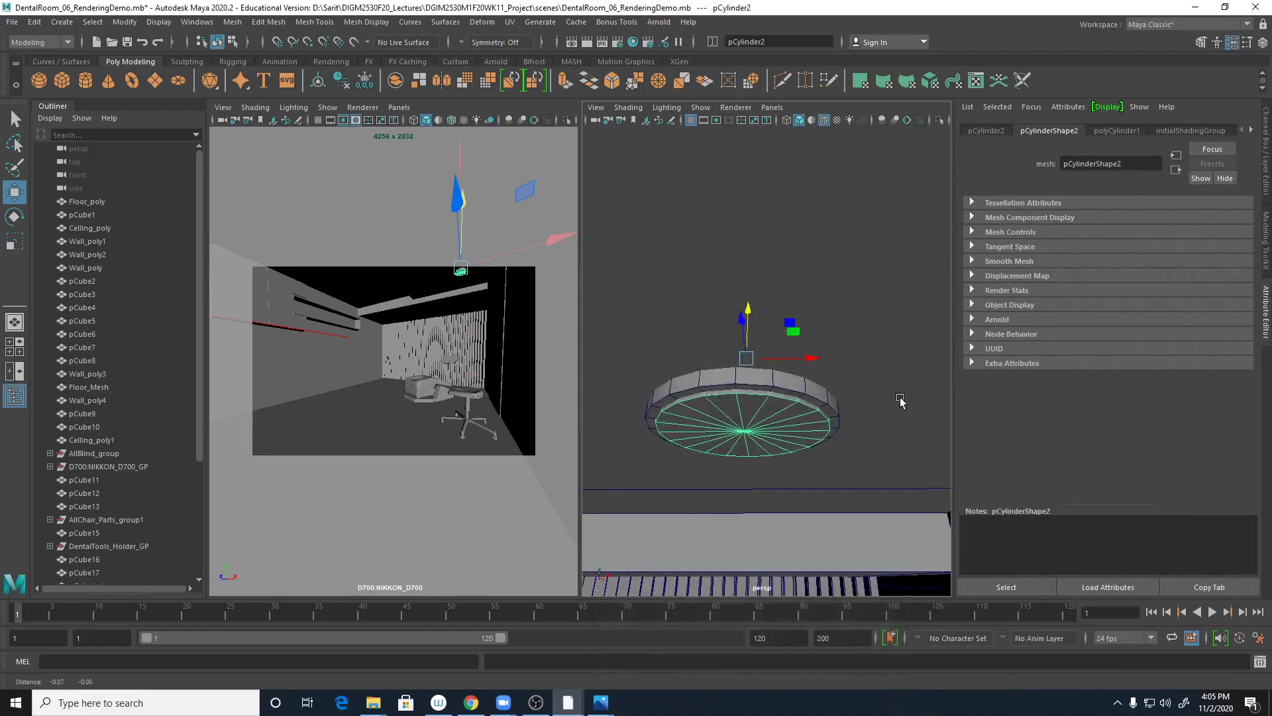
# Step: Create an Arnold area light and scale it up uniformly to about 93.4
pyautogui.scroll(-5, 804, 446)
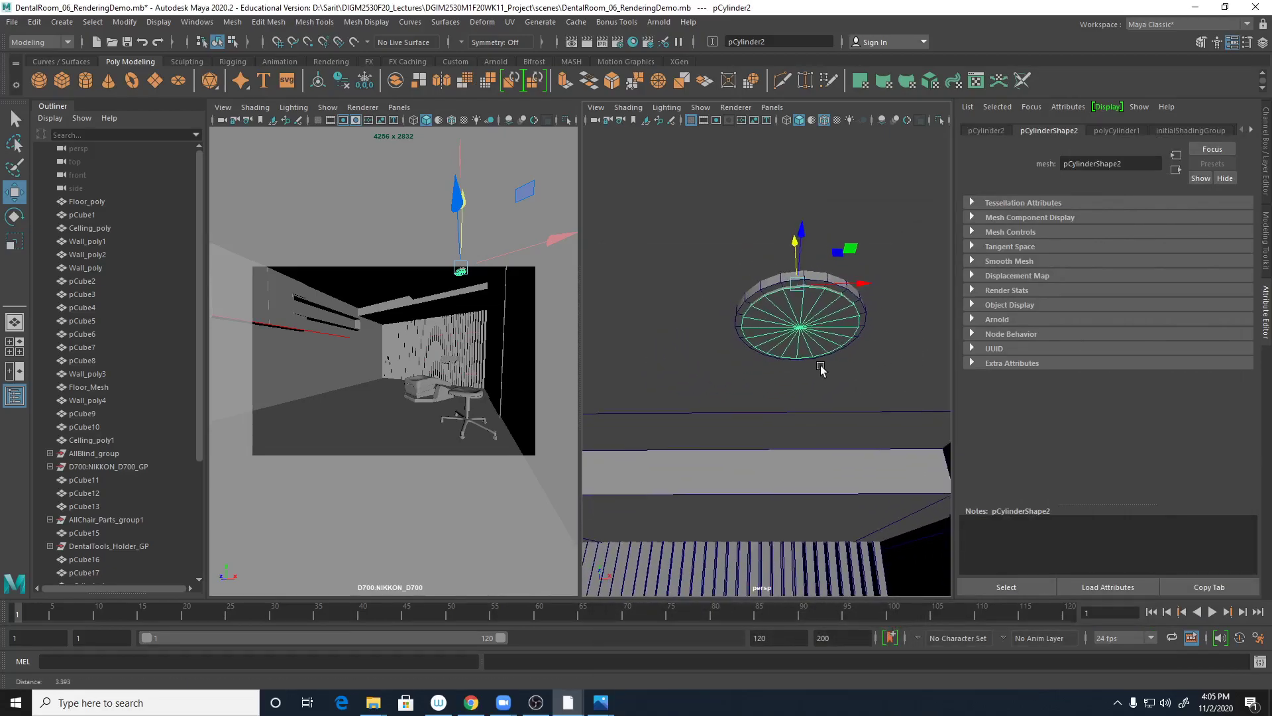
pyautogui.scroll(-2, 835, 377)
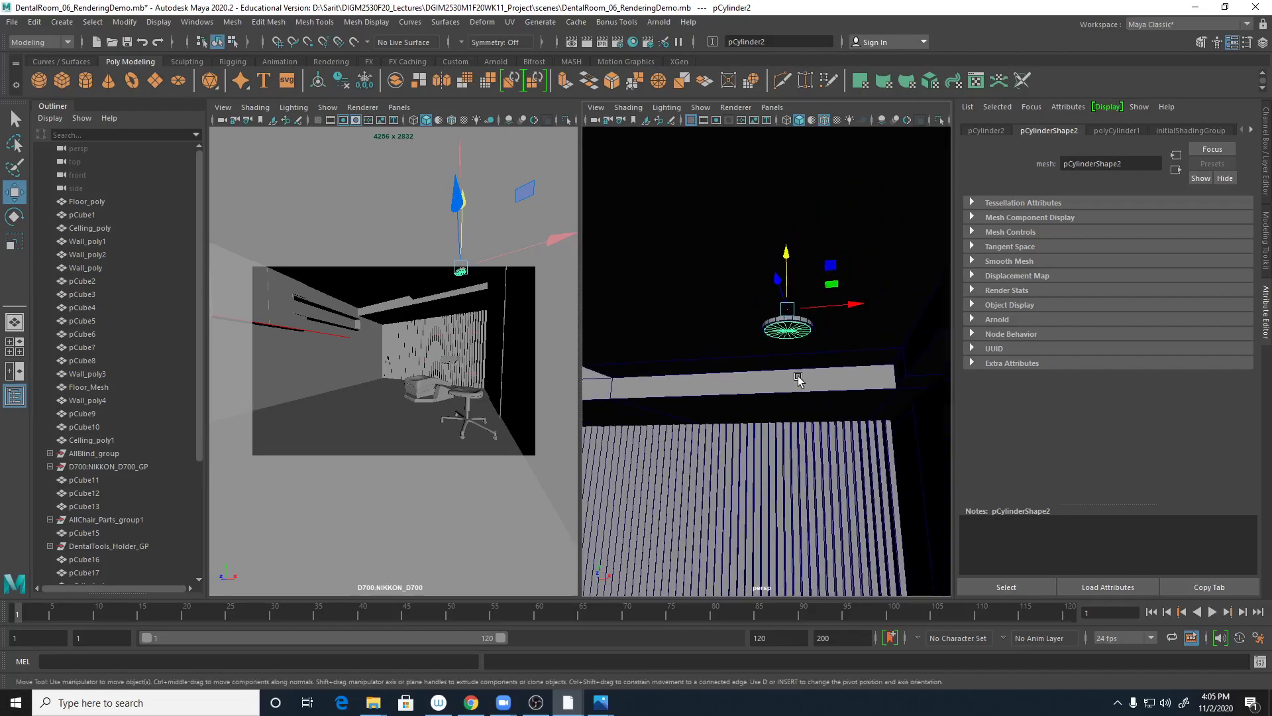
pyautogui.keyDown('alt'); pyautogui.moveTo(795, 378); pyautogui.dragTo(836, 396); pyautogui.keyUp('alt')
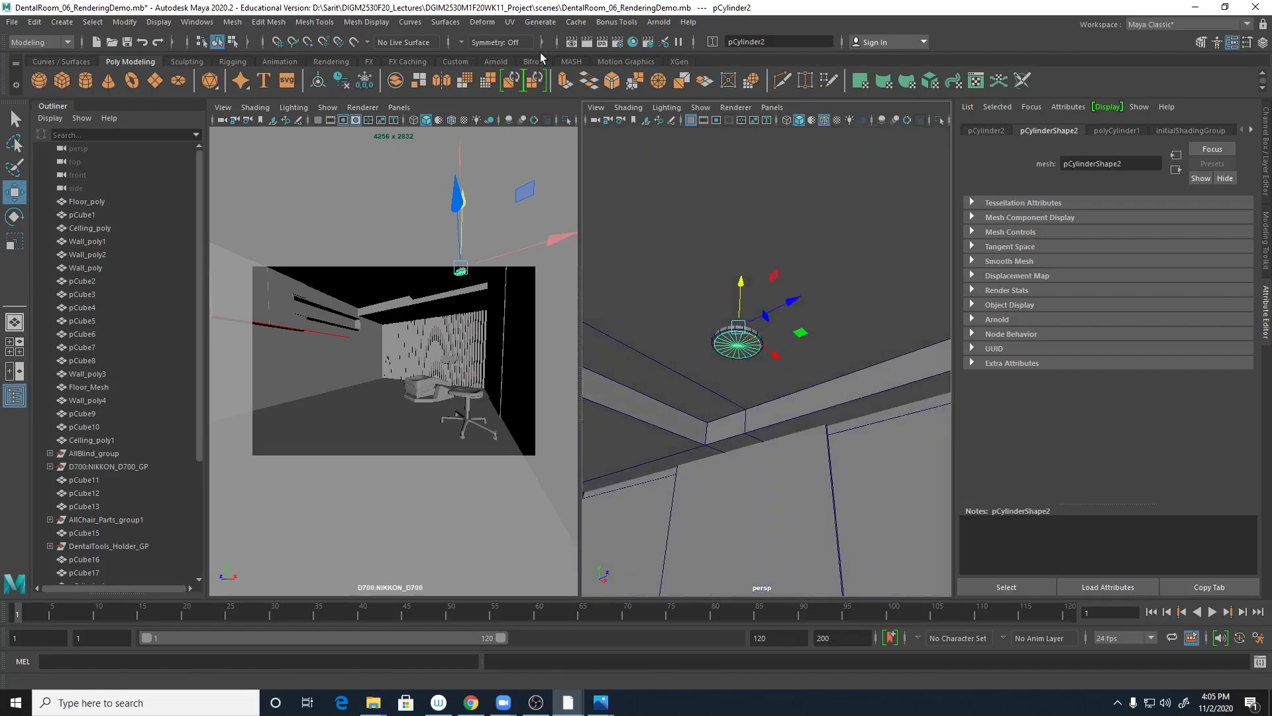
pyautogui.click(660, 23)
pyautogui.moveTo(729, 89)
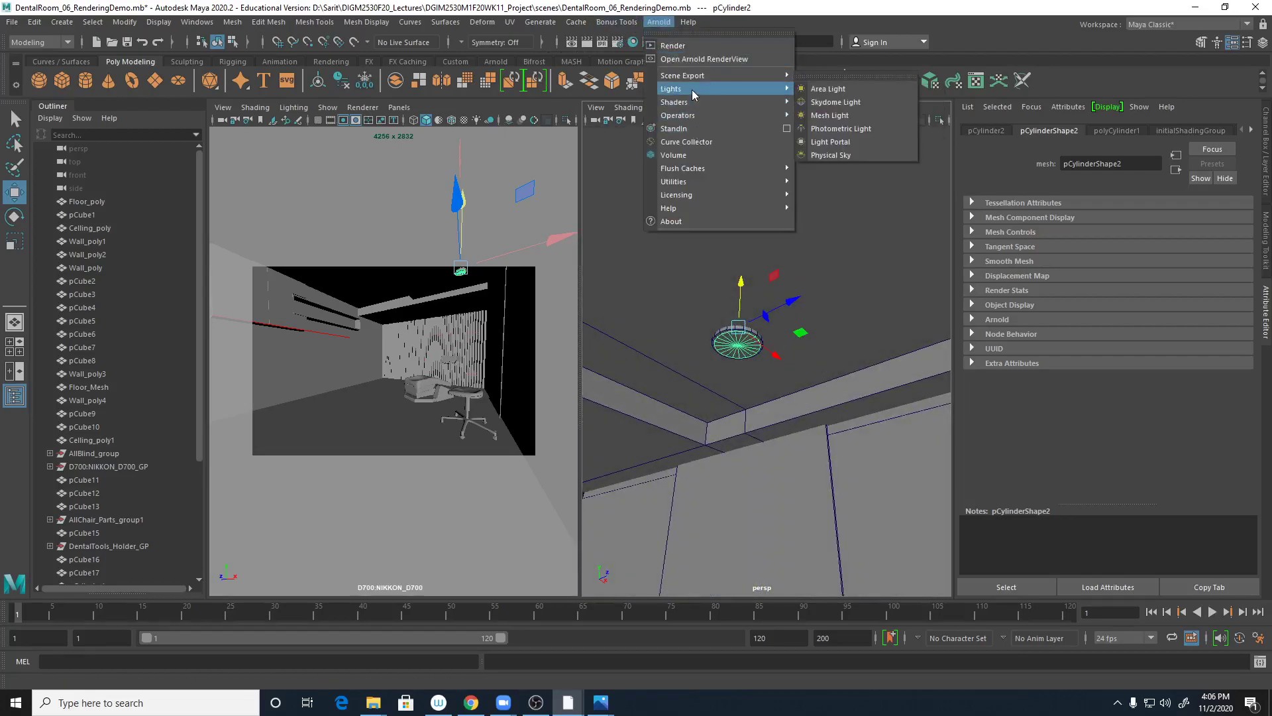
pyautogui.click(819, 90)
pyautogui.keyDown('alt'); pyautogui.moveTo(846, 440); pyautogui.dragTo(716, 479); pyautogui.keyUp('alt')
pyautogui.press('e')
pyautogui.press('r')
pyautogui.moveTo(713, 479); pyautogui.dragTo(699, 481, button='middle')
pyautogui.keyDown('alt'); pyautogui.moveTo(698, 481); pyautogui.dragTo(934, 411, button='right'); pyautogui.keyUp('alt')
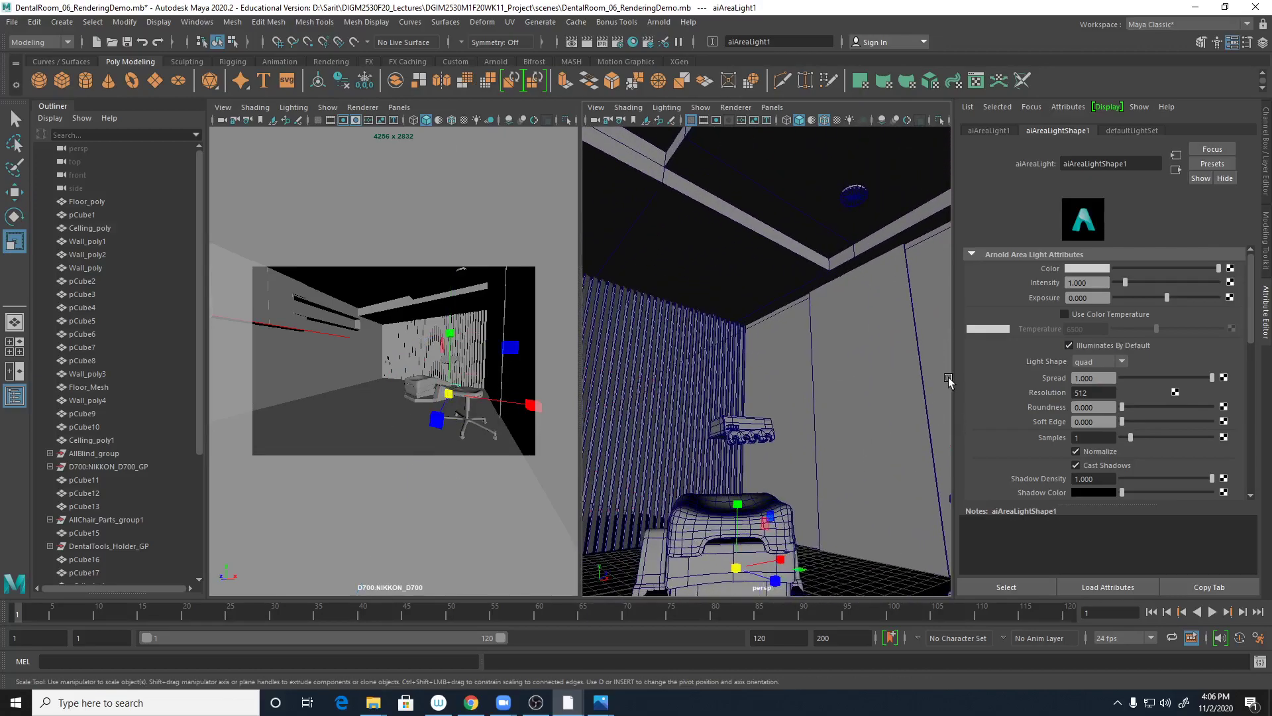
# Step: Match the area light's translation to the fixture's inner disc on the ceiling
pyautogui.press('q')
pyautogui.keyDown('alt'); pyautogui.moveTo(874, 427); pyautogui.dragTo(803, 522); pyautogui.keyUp('alt')
pyautogui.scroll(3, 816, 330)
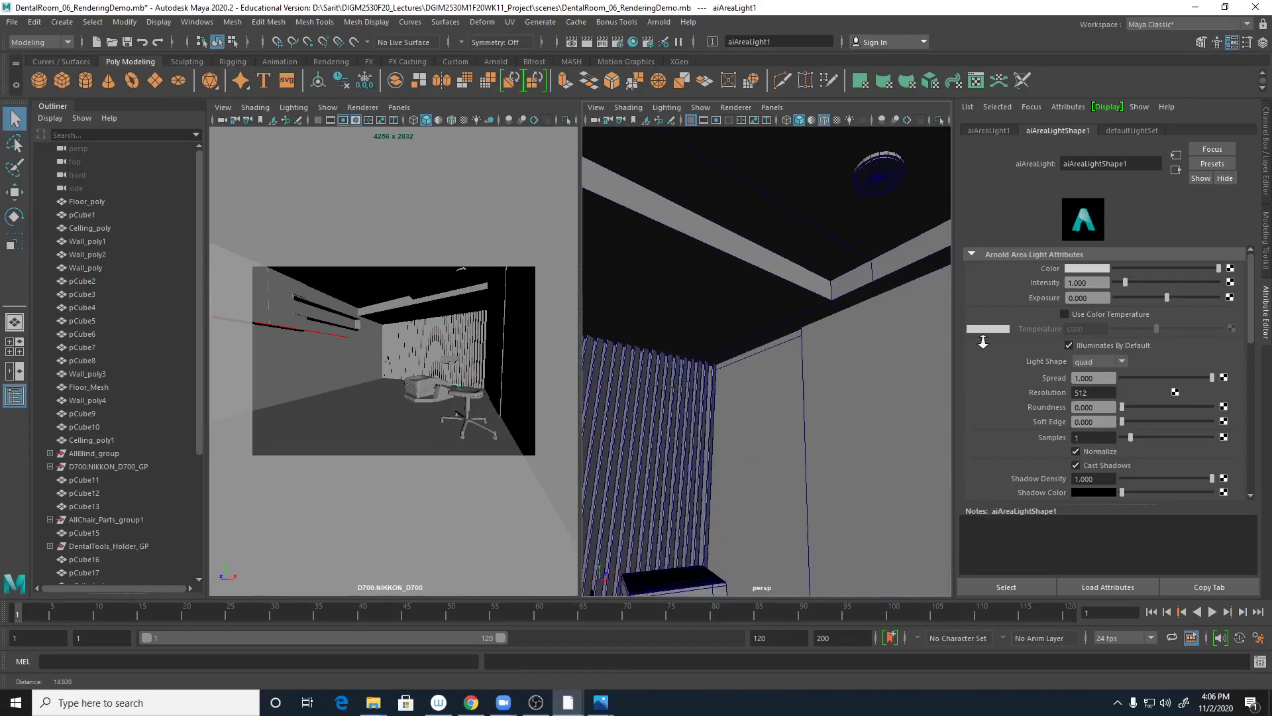
pyautogui.scroll(2, 848, 318)
pyautogui.click(824, 241)
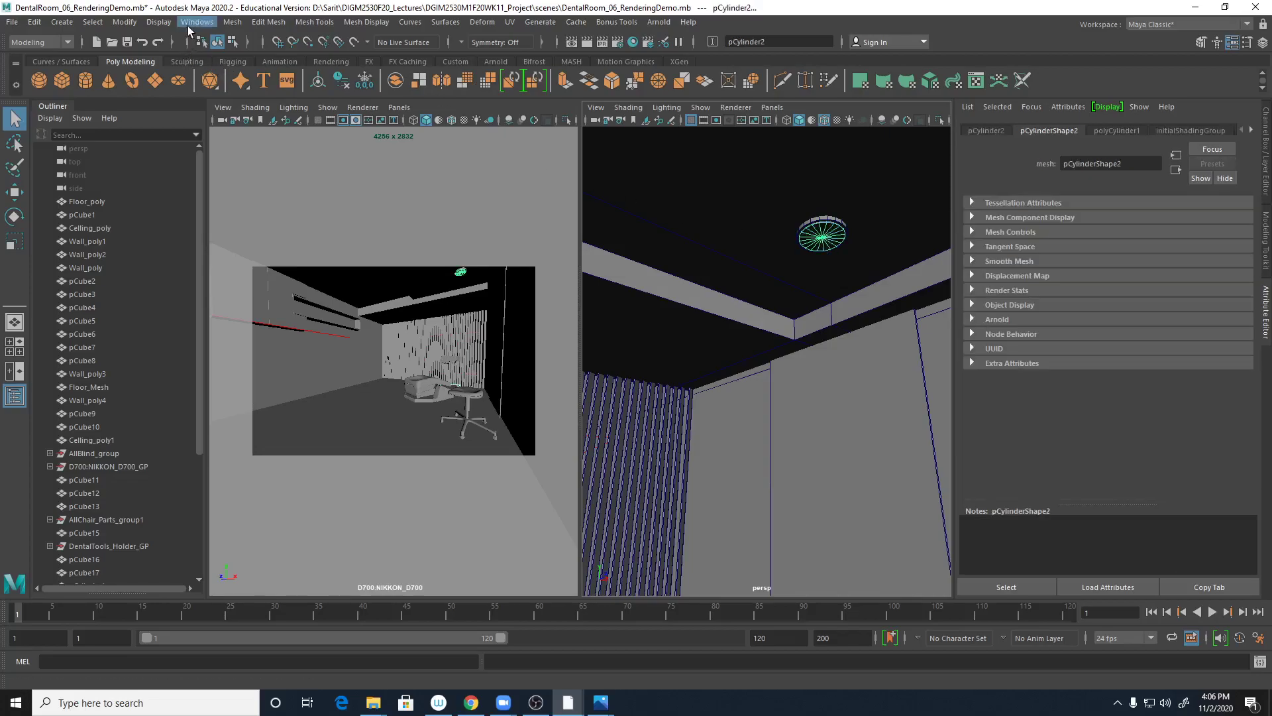
pyautogui.click(192, 22)
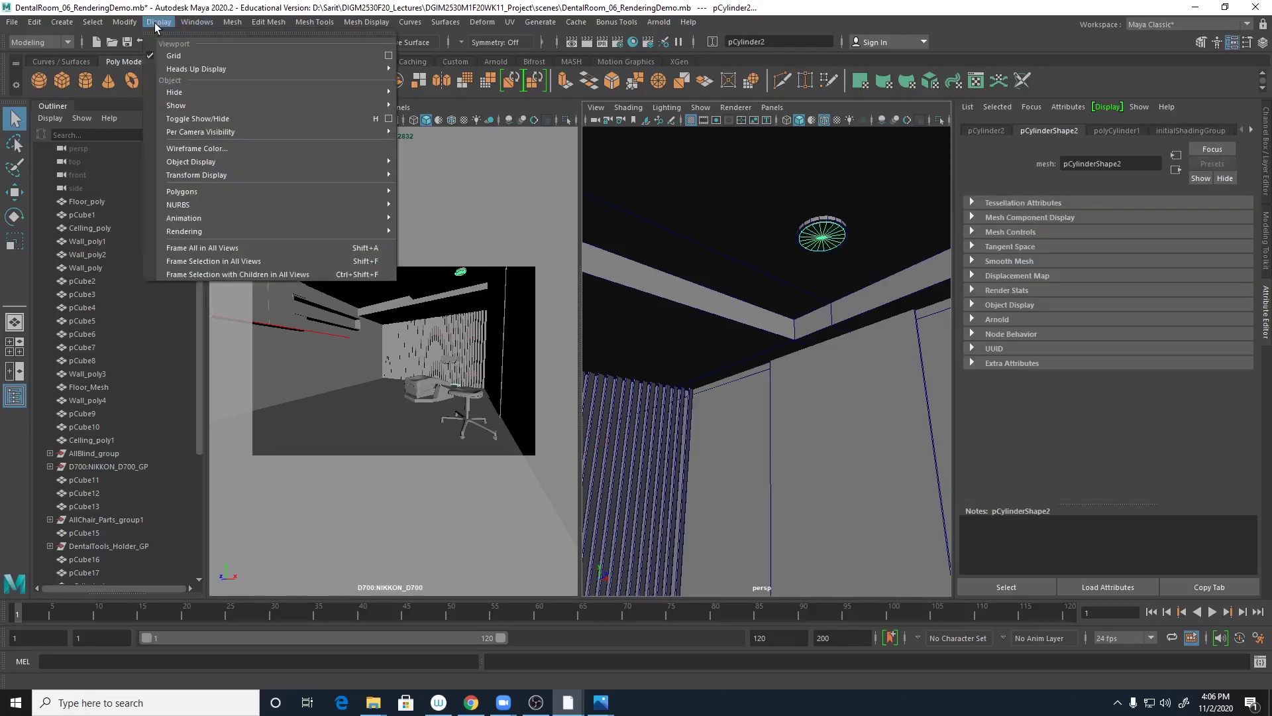
pyautogui.moveTo(219, 70)
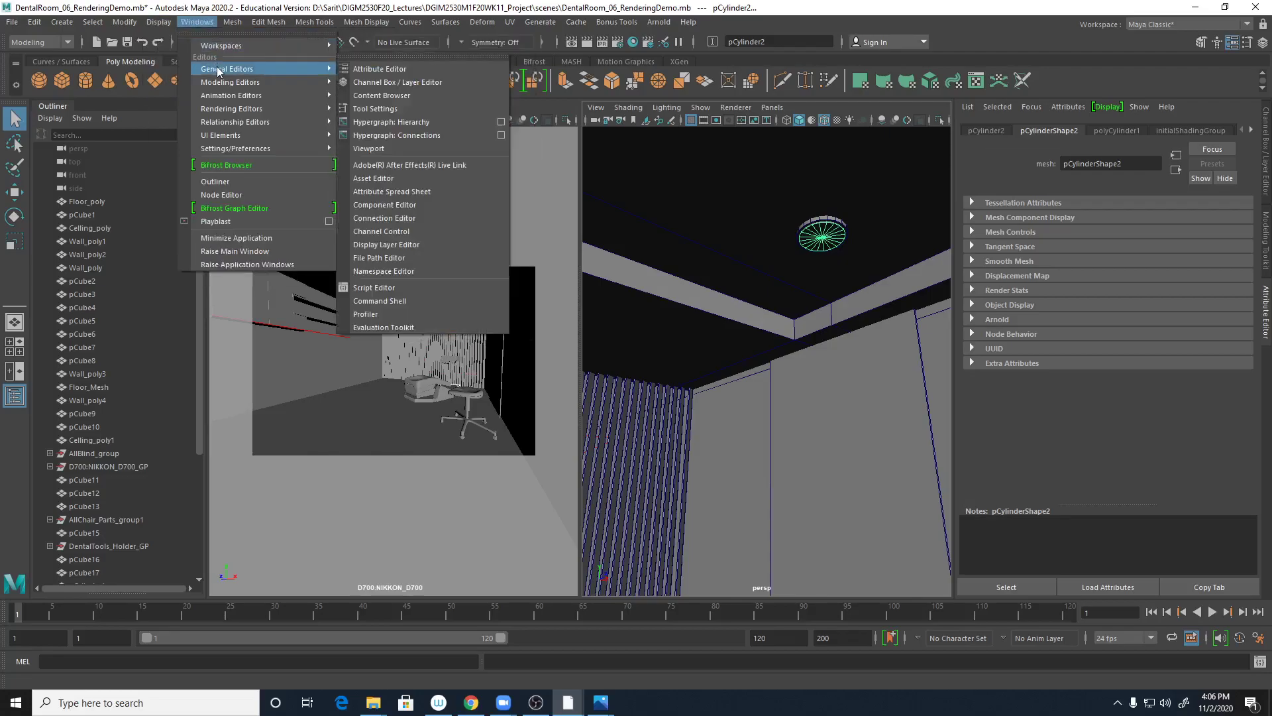
pyautogui.moveTo(126, 23)
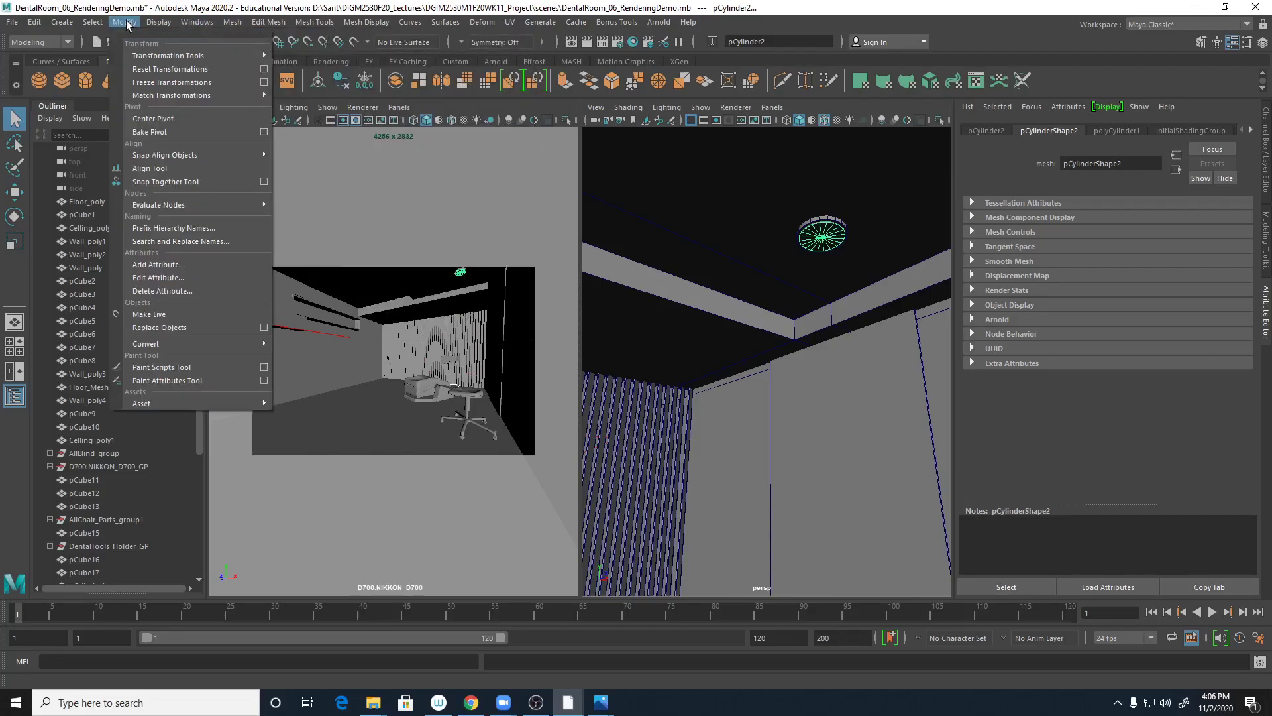
pyautogui.moveTo(158, 100)
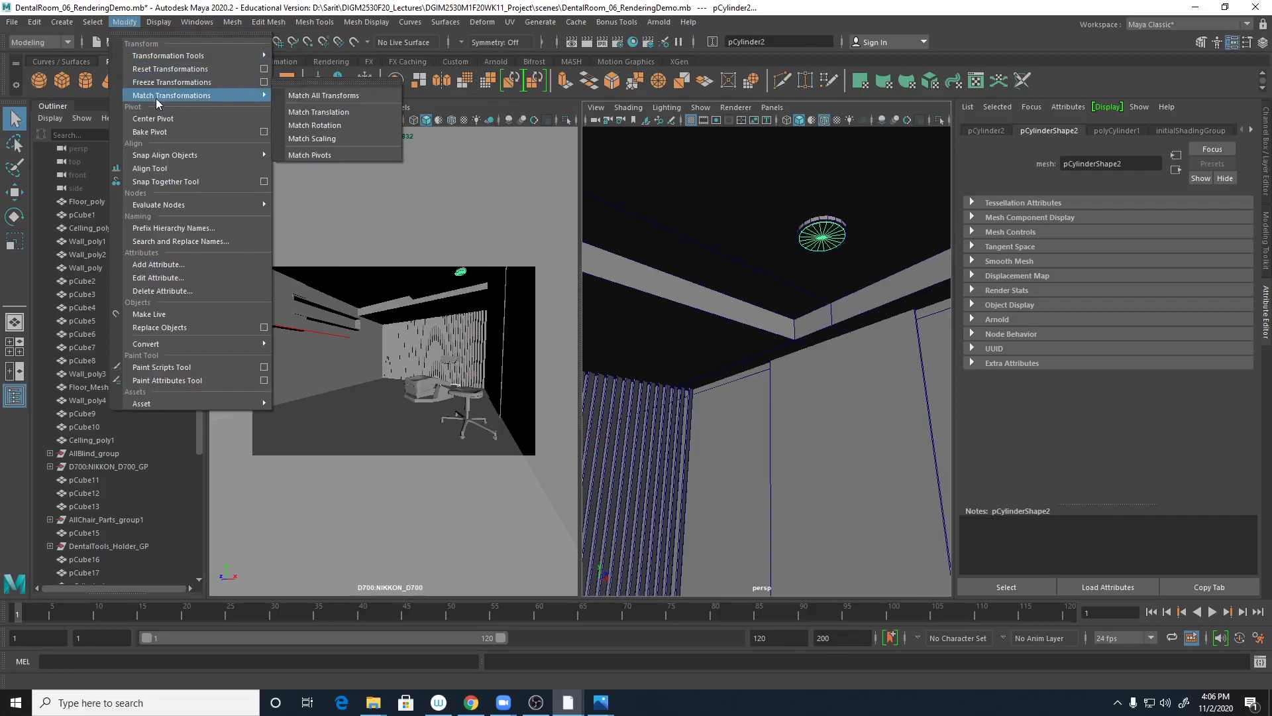
pyautogui.click(321, 116)
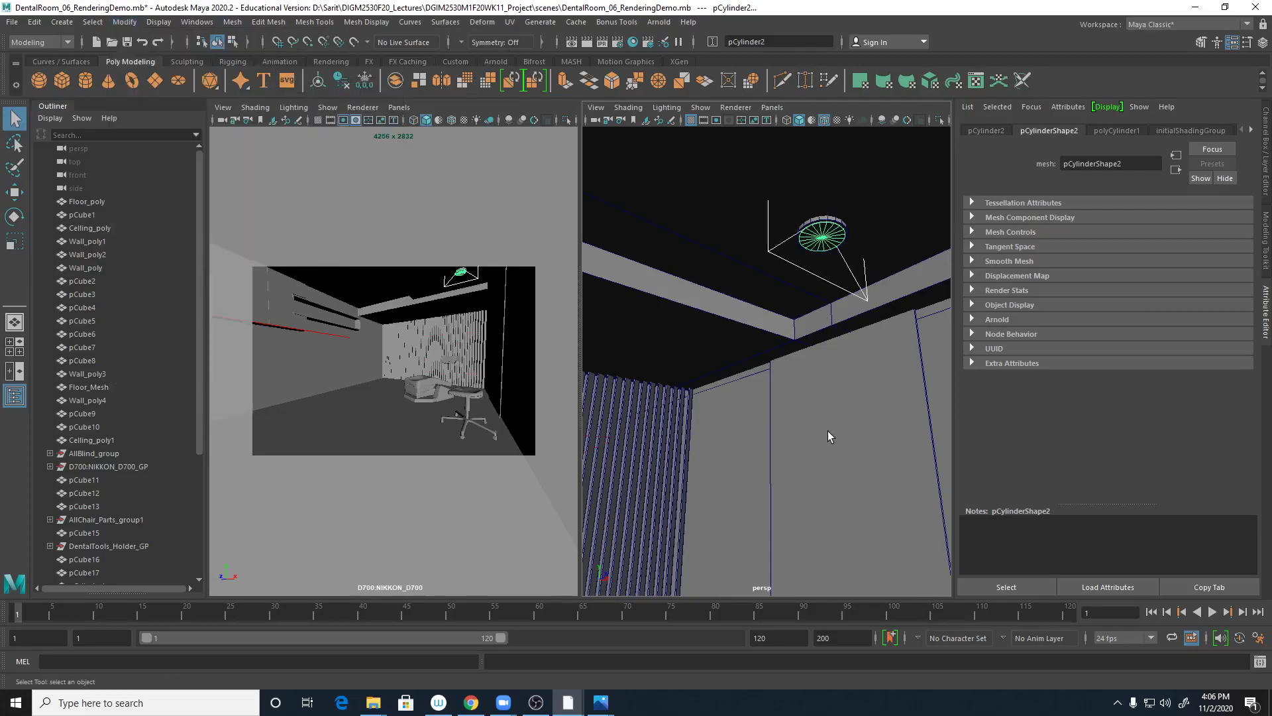
# Step: Rotate the area light about its X axis and set Rotate X to 90
pyautogui.click(865, 301)
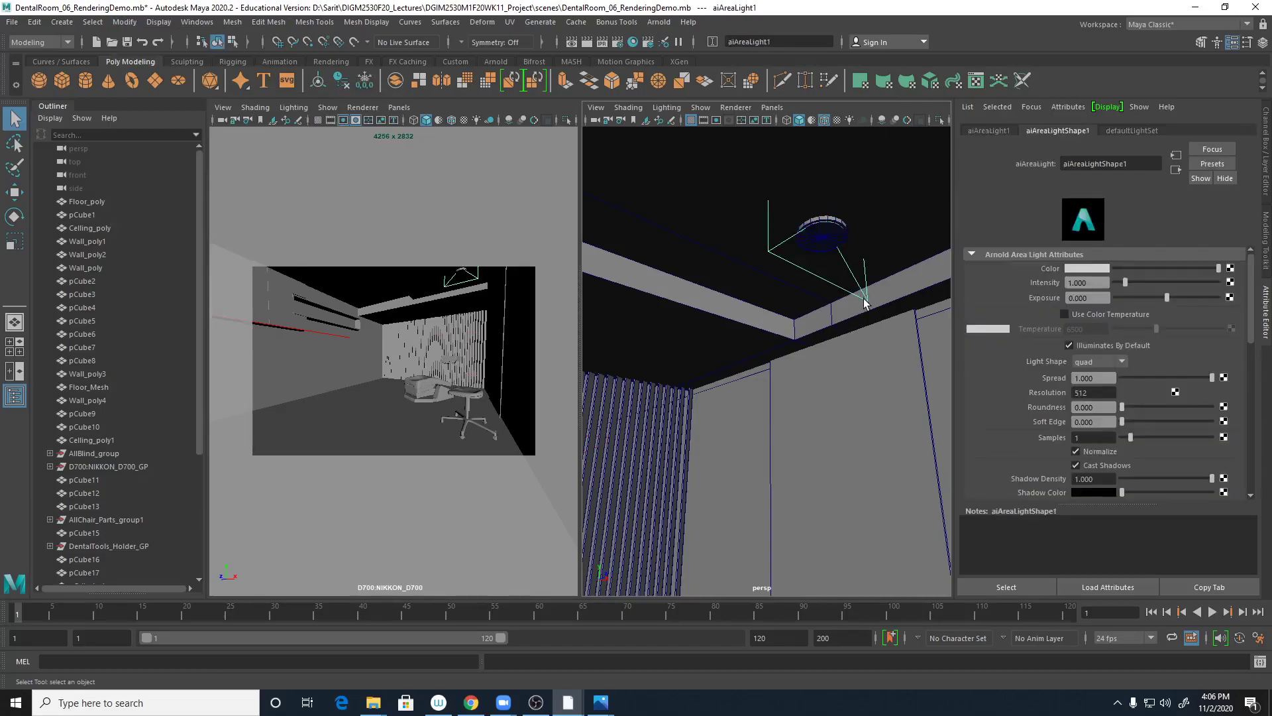
pyautogui.press('e')
pyautogui.moveTo(832, 250); pyautogui.dragTo(801, 275)
pyautogui.click(1267, 177)
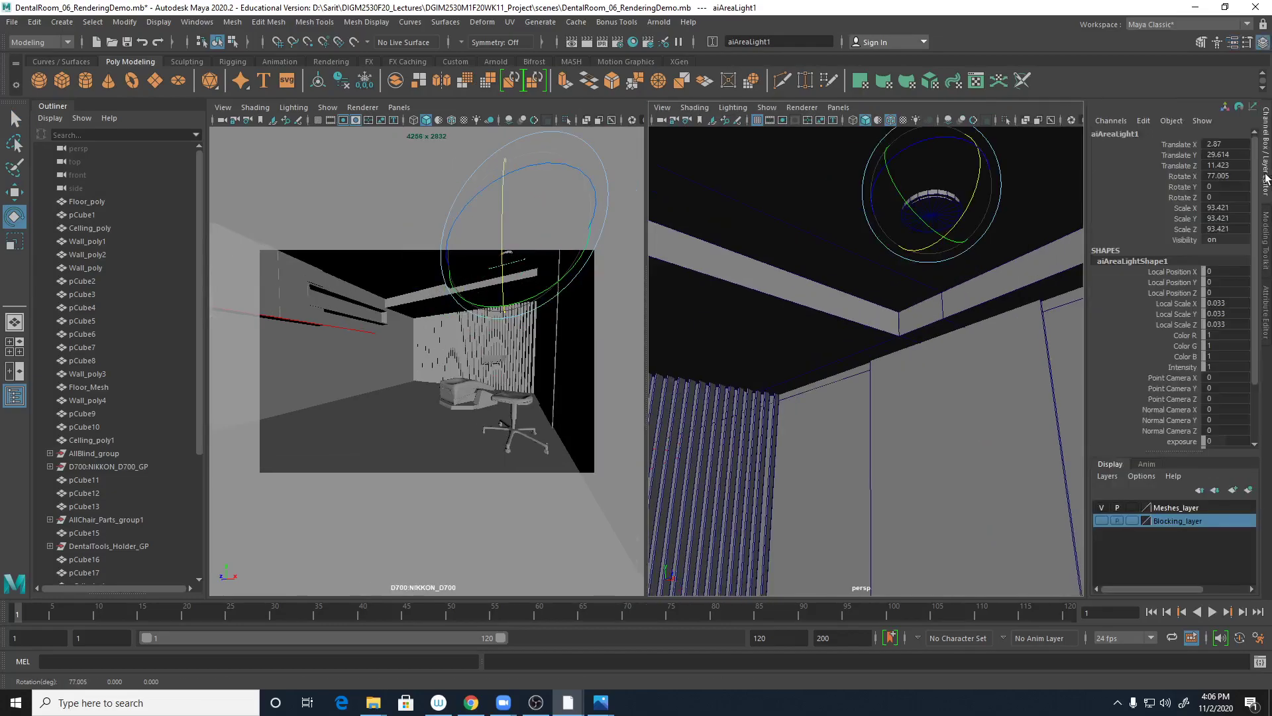
pyautogui.click(1237, 179)
pyautogui.write('90')
pyautogui.press('Return')
# Step: Lower the area light beneath the fixture to about 26.08 in Y and set its Rotate X to -90
pyautogui.press('w')
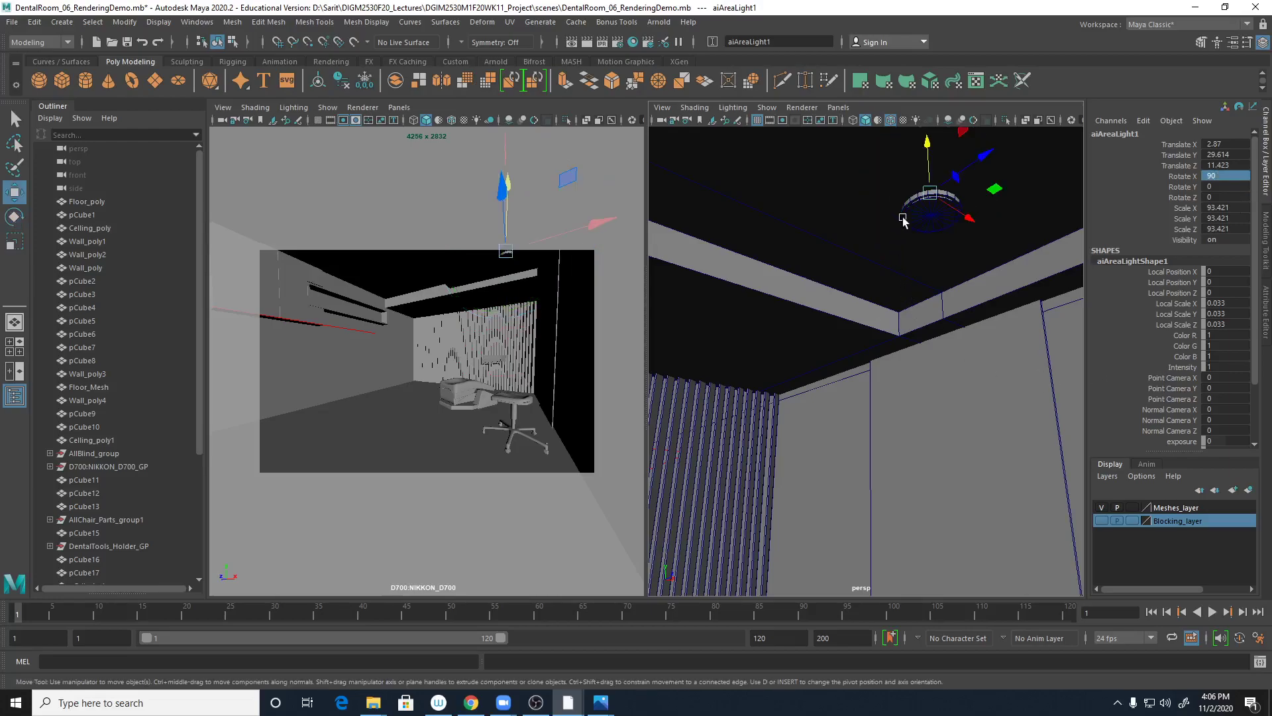
pyautogui.moveTo(928, 154); pyautogui.dragTo(945, 355)
pyautogui.click(972, 372)
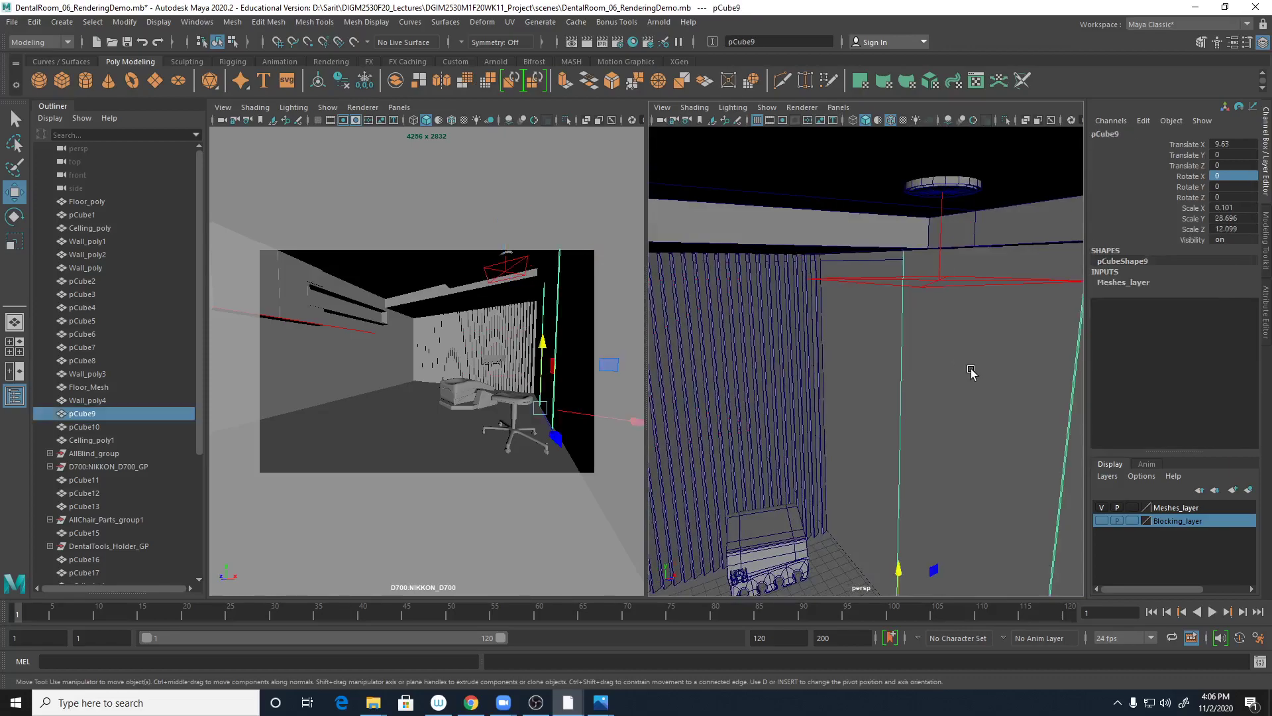
pyautogui.scroll(-2, 960, 372)
pyautogui.click(944, 289)
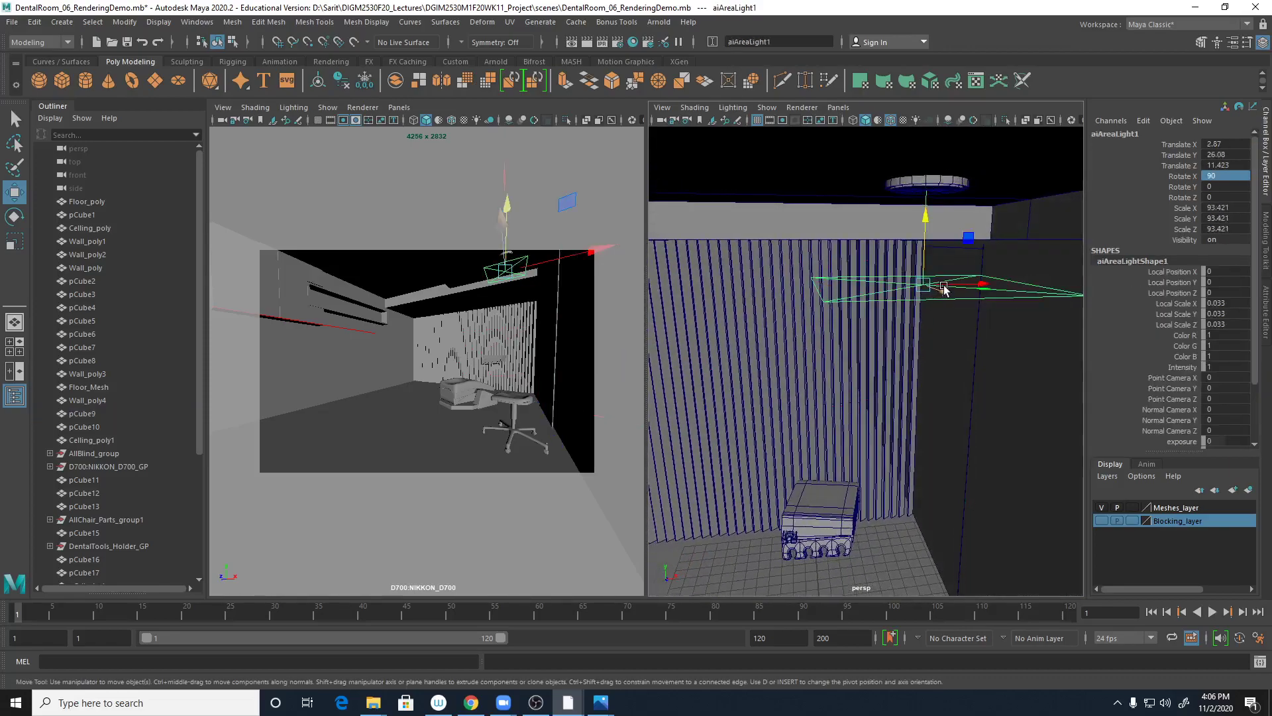
pyautogui.click(1210, 176)
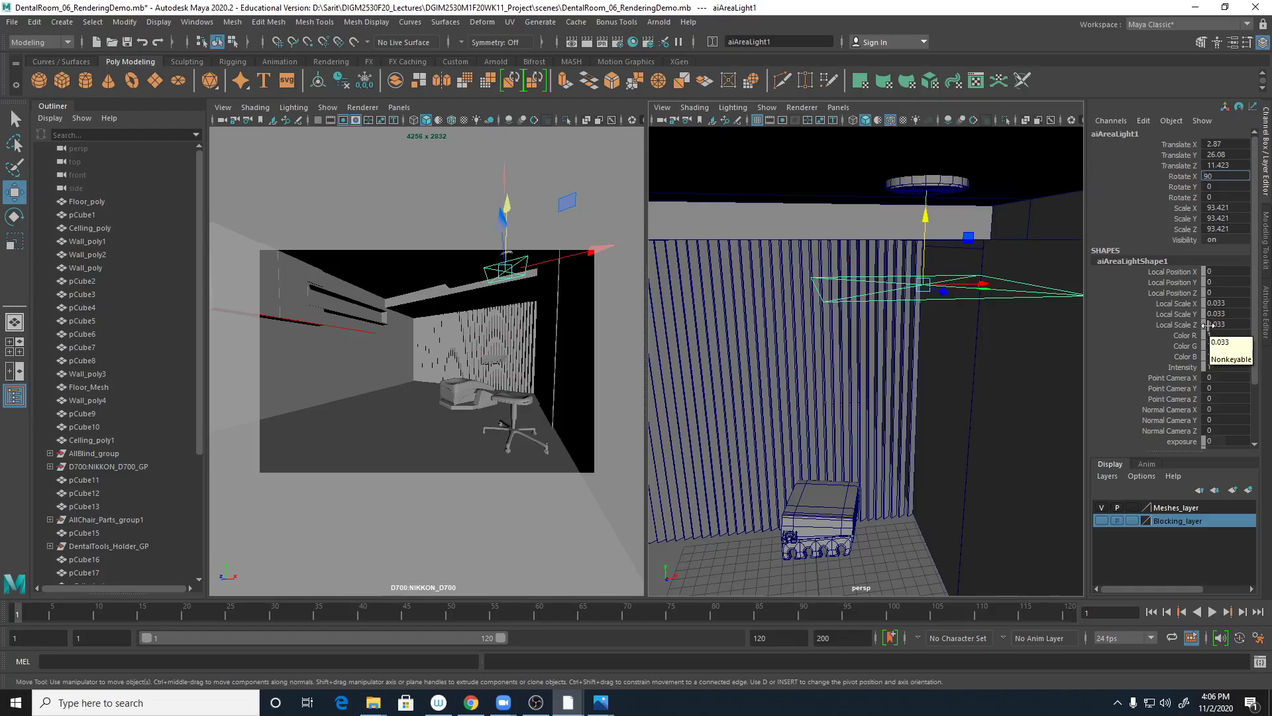
pyautogui.write('-90')
pyautogui.press('Return')
pyautogui.keyDown('alt'); pyautogui.moveTo(953, 356); pyautogui.dragTo(941, 394); pyautogui.keyUp('alt')
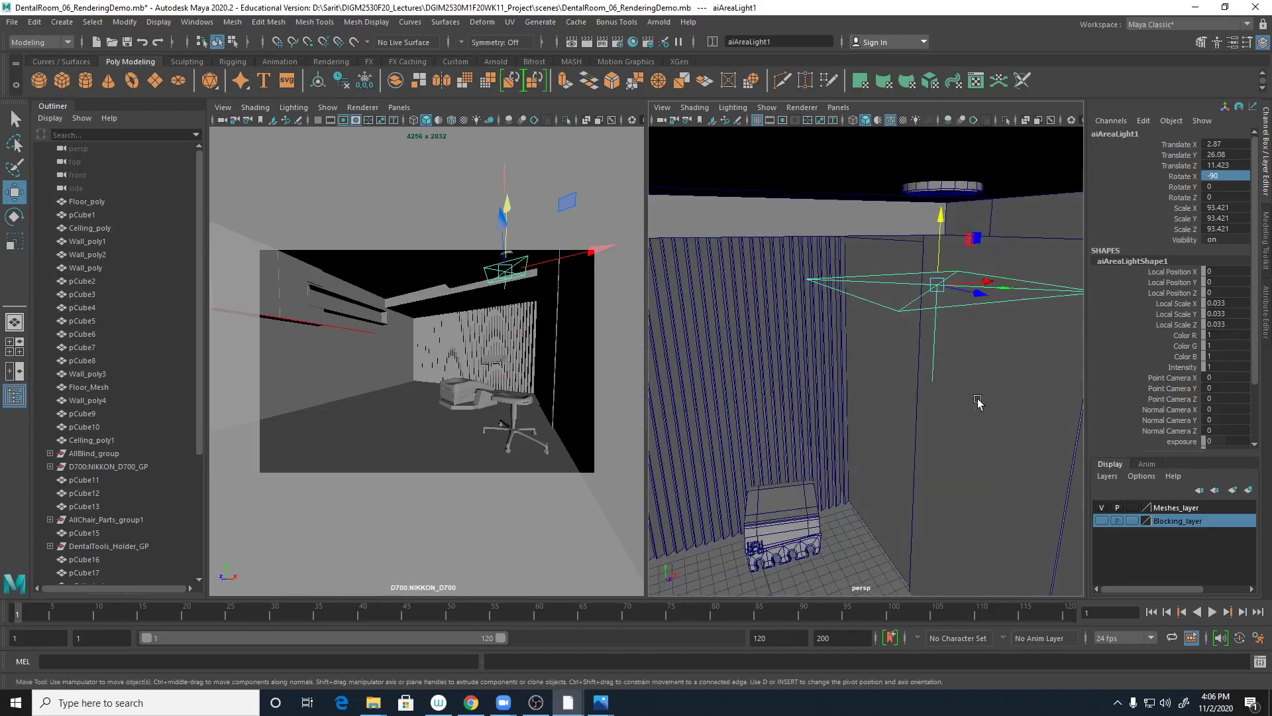
# Step: Set the area light's Light Shape to disk
pyautogui.click(1235, 43)
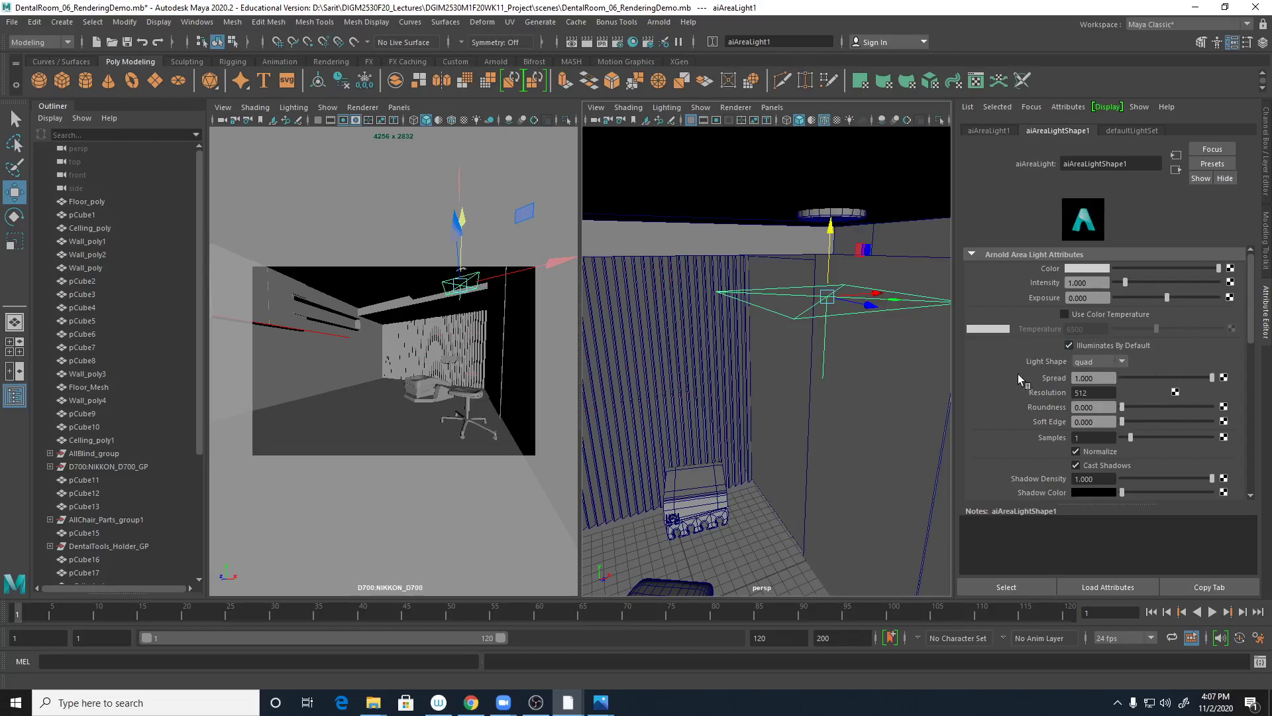
pyautogui.click(1119, 363)
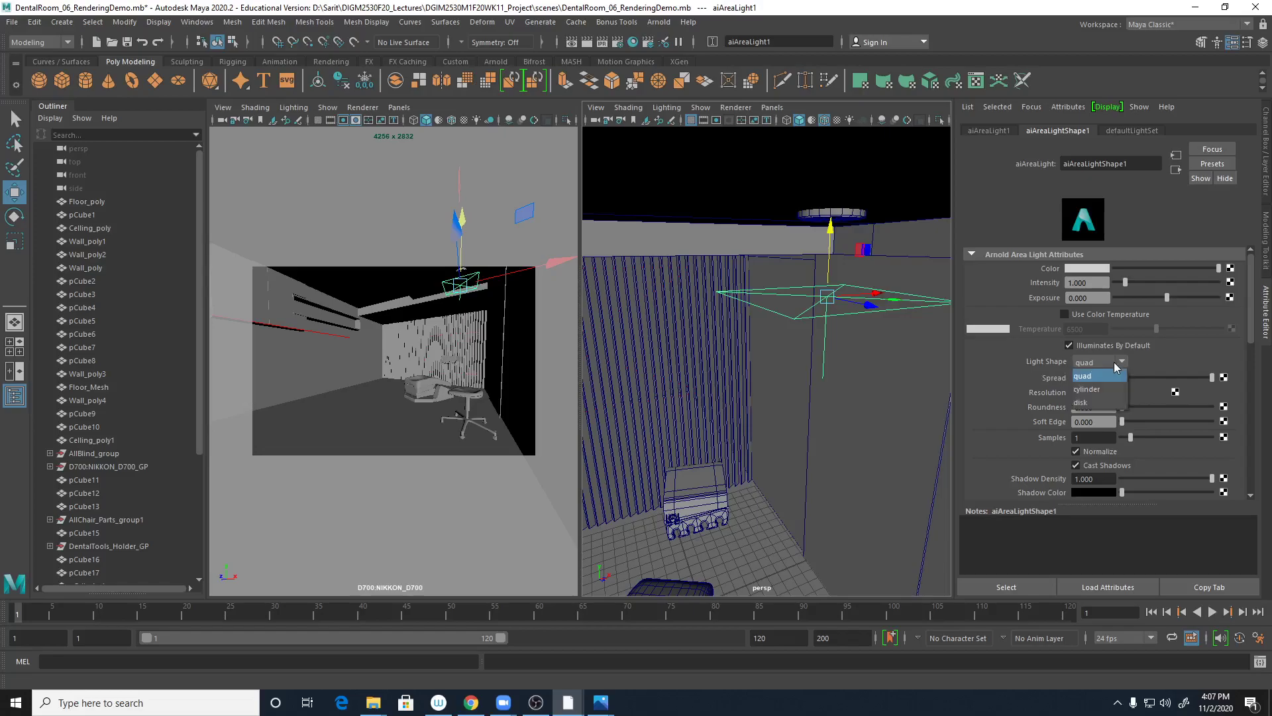
pyautogui.click(1098, 403)
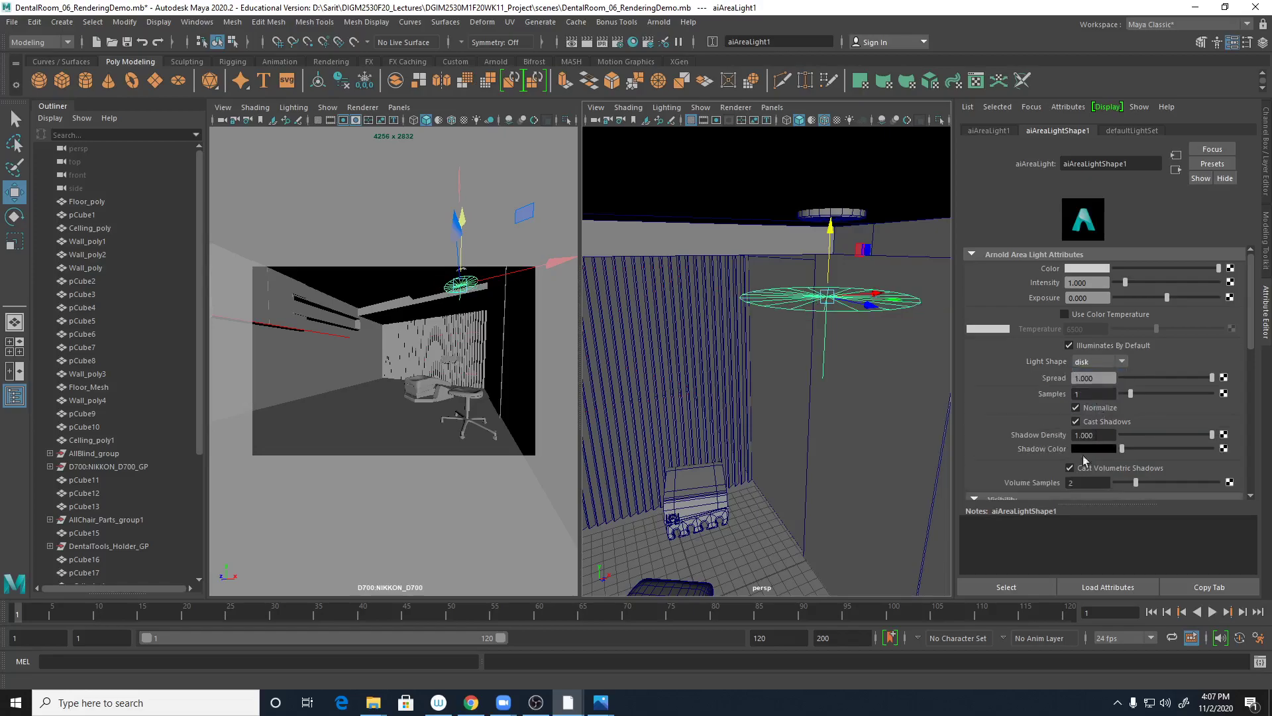
# Step: Shrink the disk light to fit within the fixture's inner disc and position it just below the fixture's underside
pyautogui.keyDown('alt'); pyautogui.moveTo(821, 381); pyautogui.dragTo(743, 297); pyautogui.keyUp('alt')
pyautogui.press('r')
pyautogui.press('w')
pyautogui.moveTo(823, 269); pyautogui.dragTo(821, 224)
pyautogui.scroll(4, 720, 366)
pyautogui.press('f')
pyautogui.moveTo(799, 411)
pyautogui.keyDown('alt'); pyautogui.mouseDown()
pyautogui.moveTo(811, 379)
pyautogui.moveTo(778, 412)
pyautogui.mouseUp(); pyautogui.keyUp('alt')
pyautogui.moveTo(767, 300); pyautogui.dragTo(737, 381)
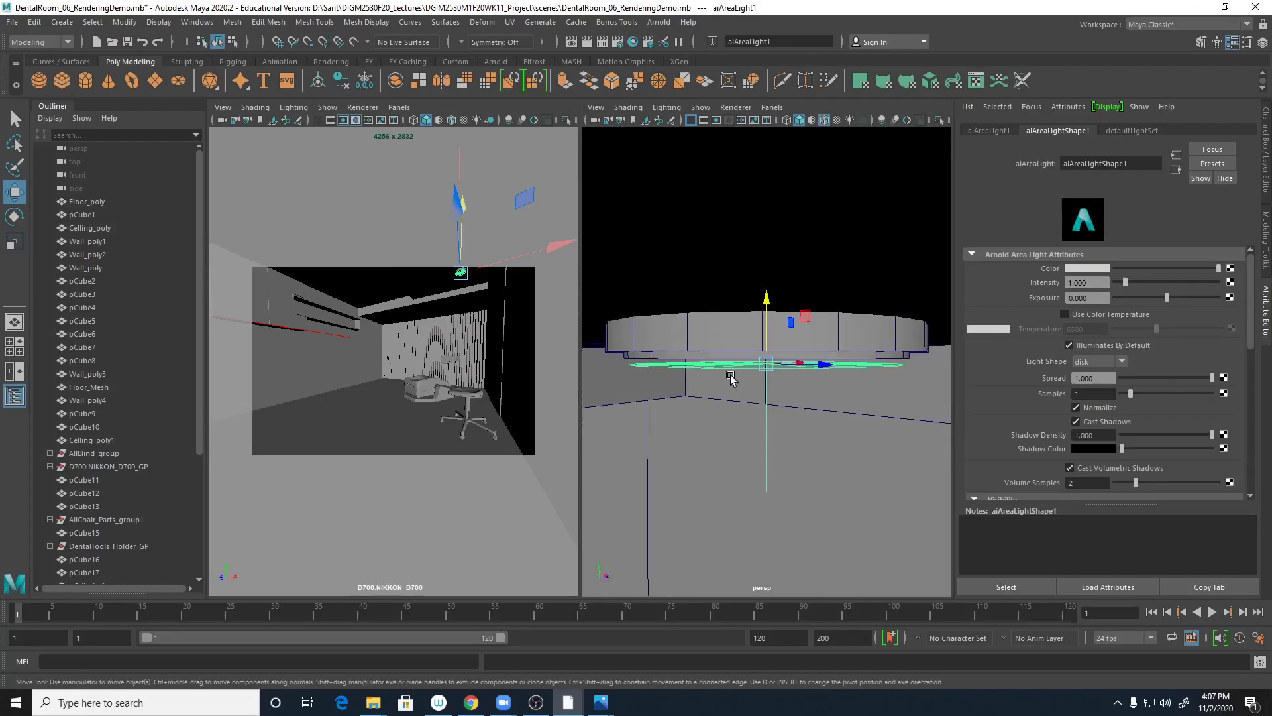
pyautogui.keyDown('alt'); pyautogui.moveTo(854, 415); pyautogui.dragTo(584, 370); pyautogui.keyUp('alt')
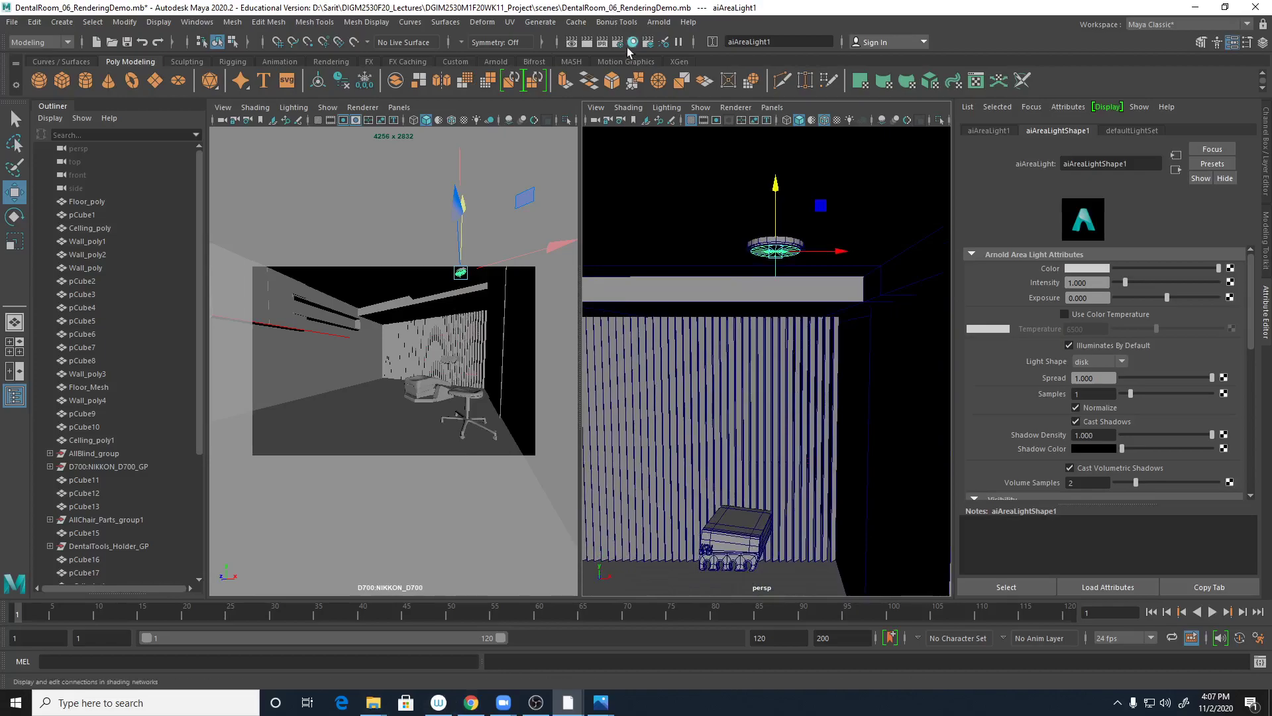
# Step: Bring up the Arnold RenderView beside the perspective view and set a crop region around the ceiling area above the blinds
pyautogui.click(658, 22)
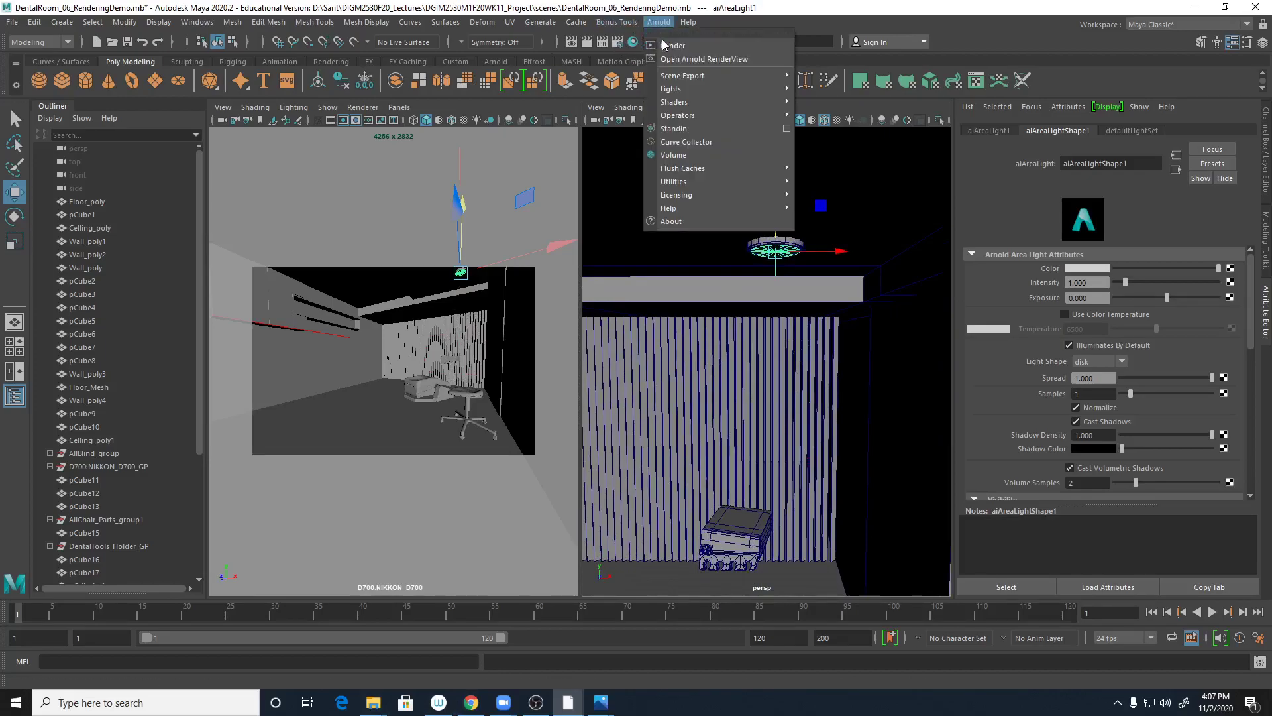
pyautogui.click(669, 46)
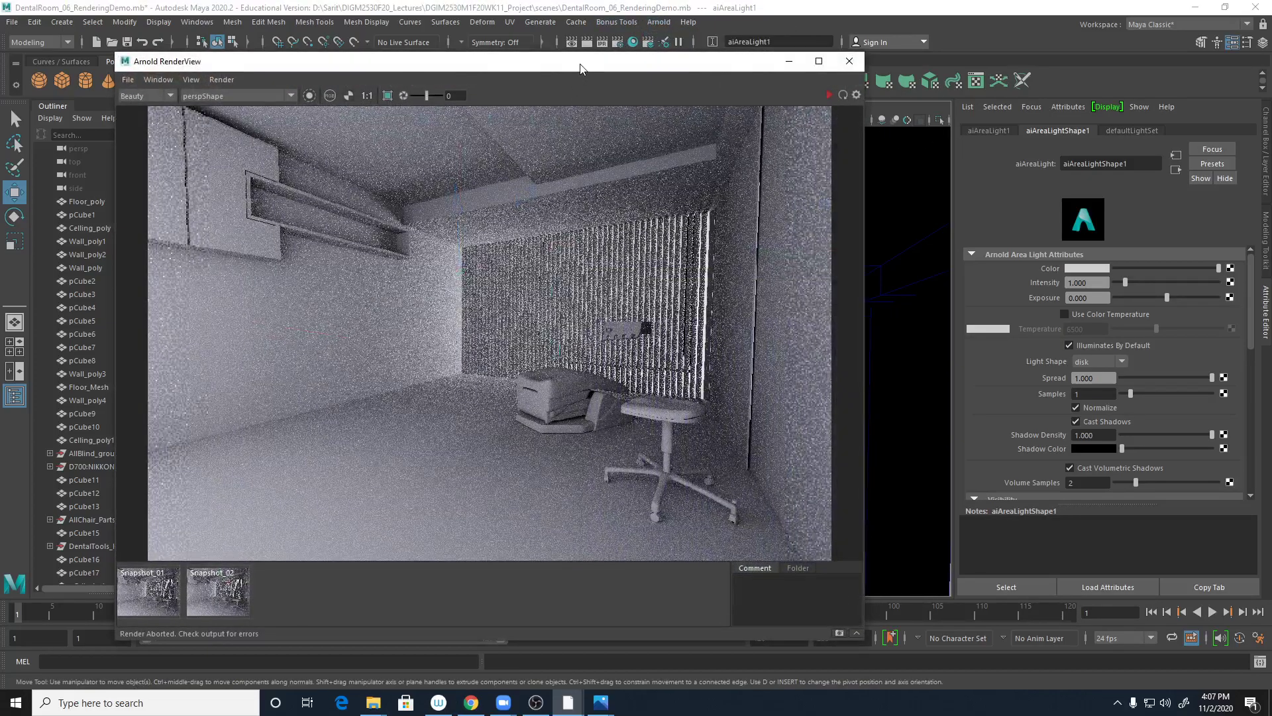
pyautogui.moveTo(581, 68); pyautogui.dragTo(373, 80)
pyautogui.click(180, 108)
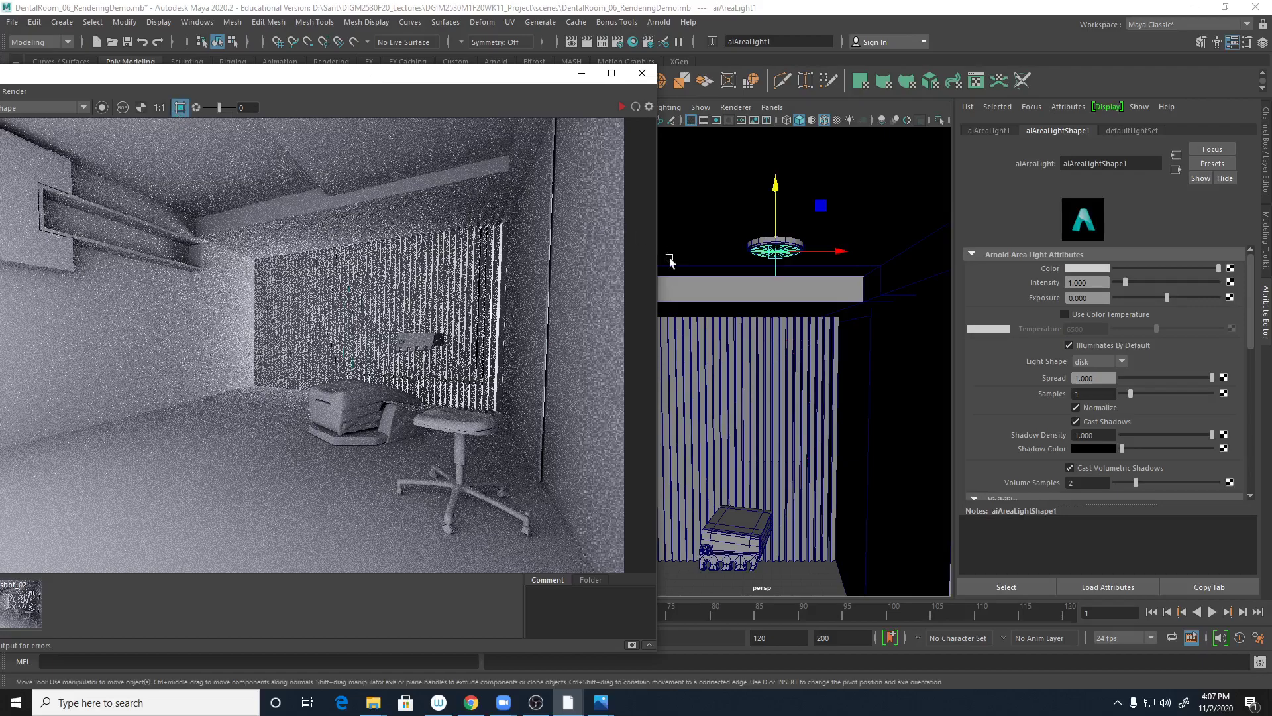
pyautogui.moveTo(391, 123); pyautogui.dragTo(528, 261)
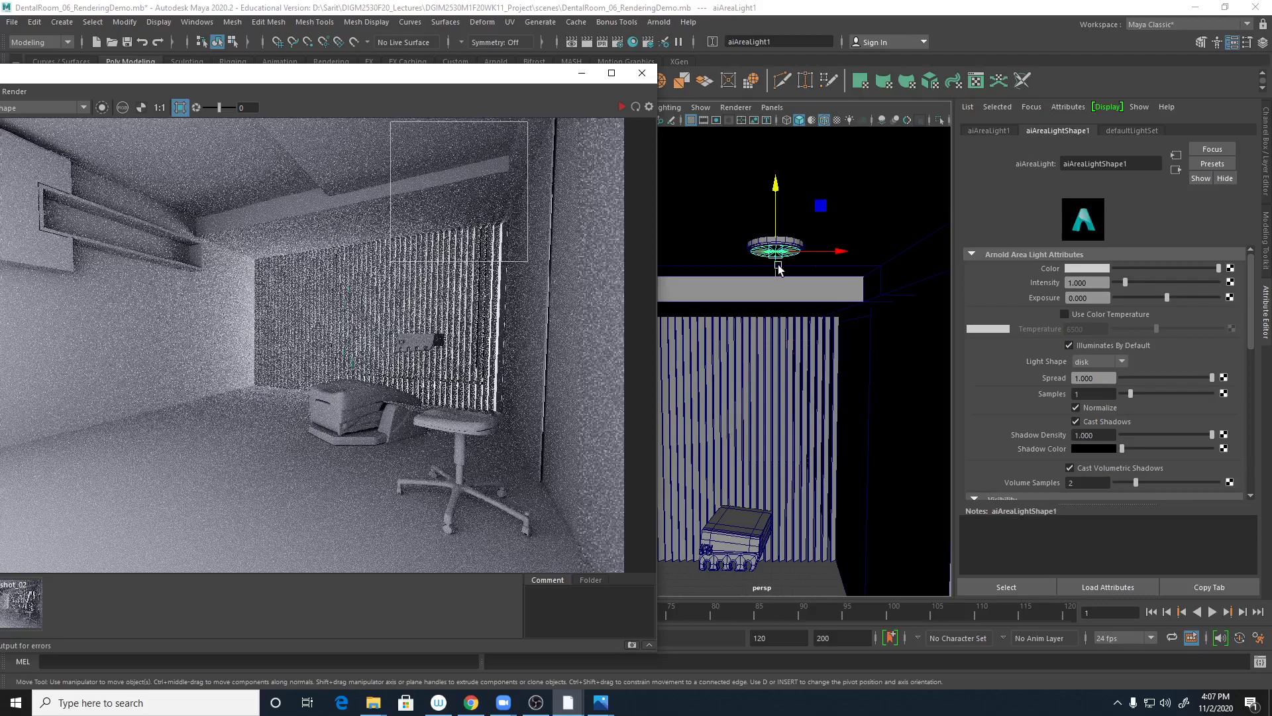
# Step: Enable color temperature on the disk area light and set its Temperature to 7200
pyautogui.click(1066, 314)
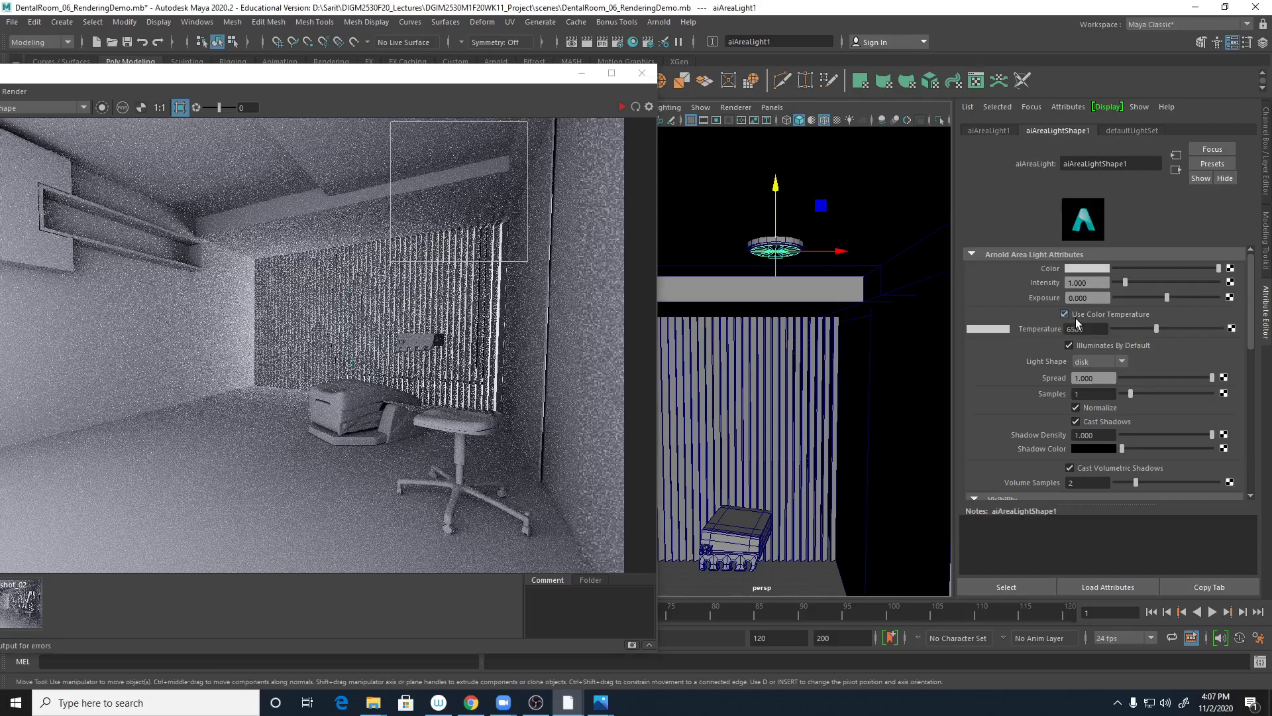
pyautogui.click(1098, 327)
pyautogui.press('Return')
# Step: Set the disk area light's Samples to 4
pyautogui.click(1096, 392)
pyautogui.scroll(-3, 1108, 430)
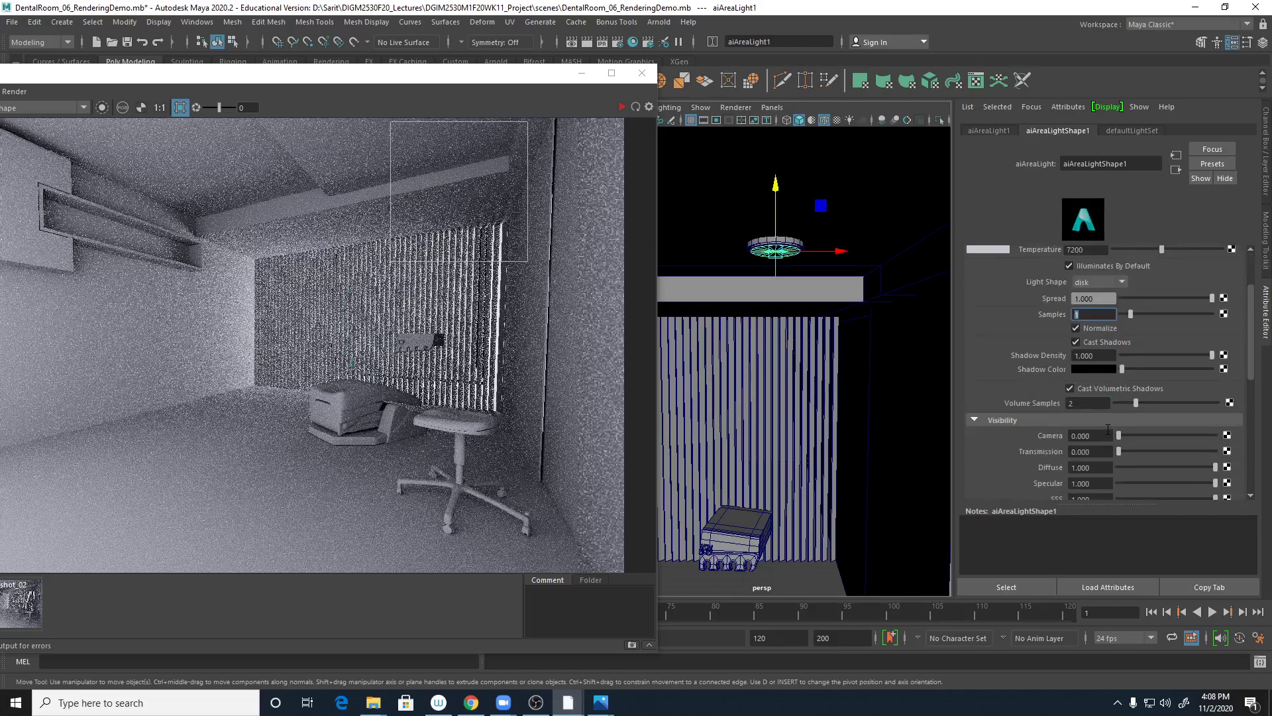
pyautogui.scroll(3, 1109, 430)
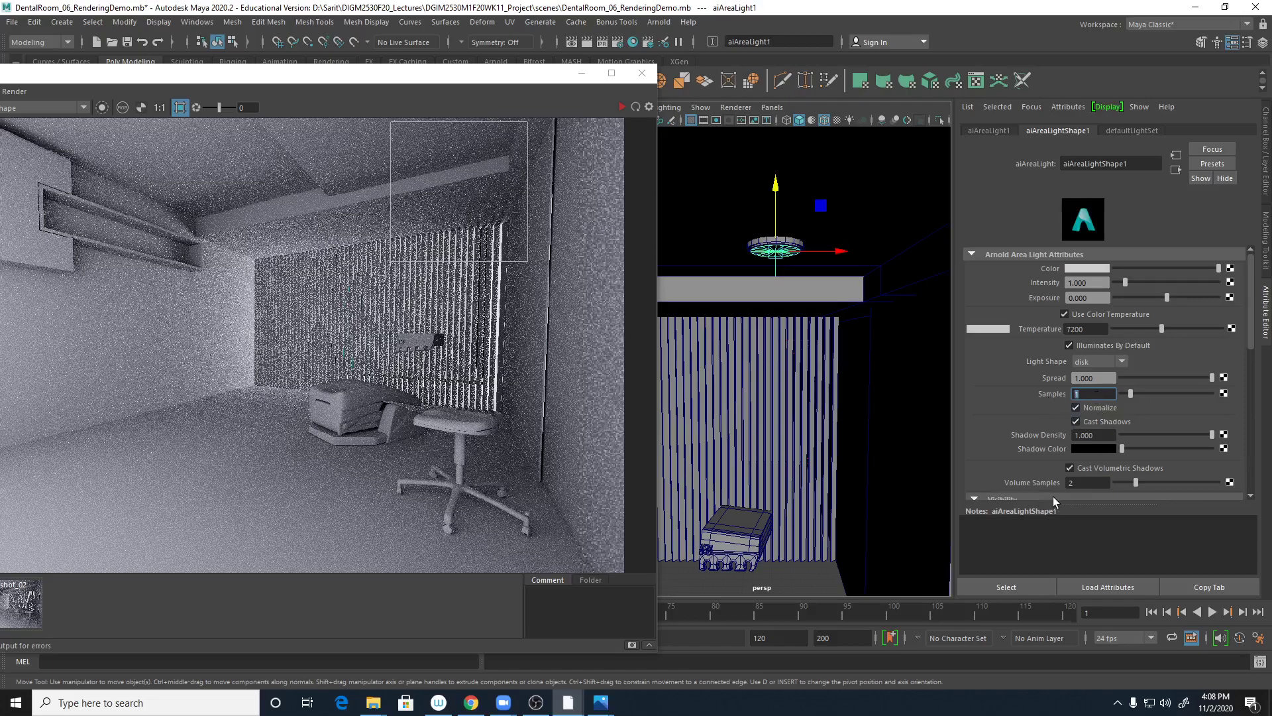
pyautogui.scroll(-4, 1102, 444)
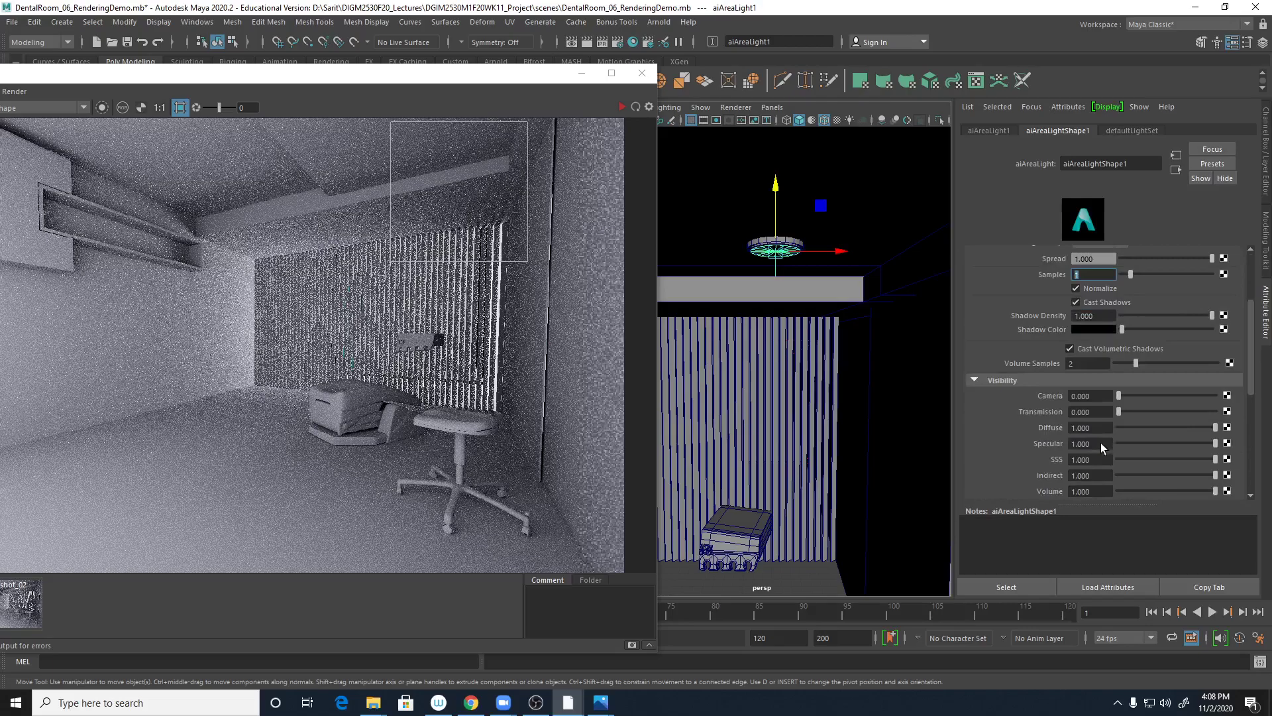
pyautogui.scroll(2, 1100, 443)
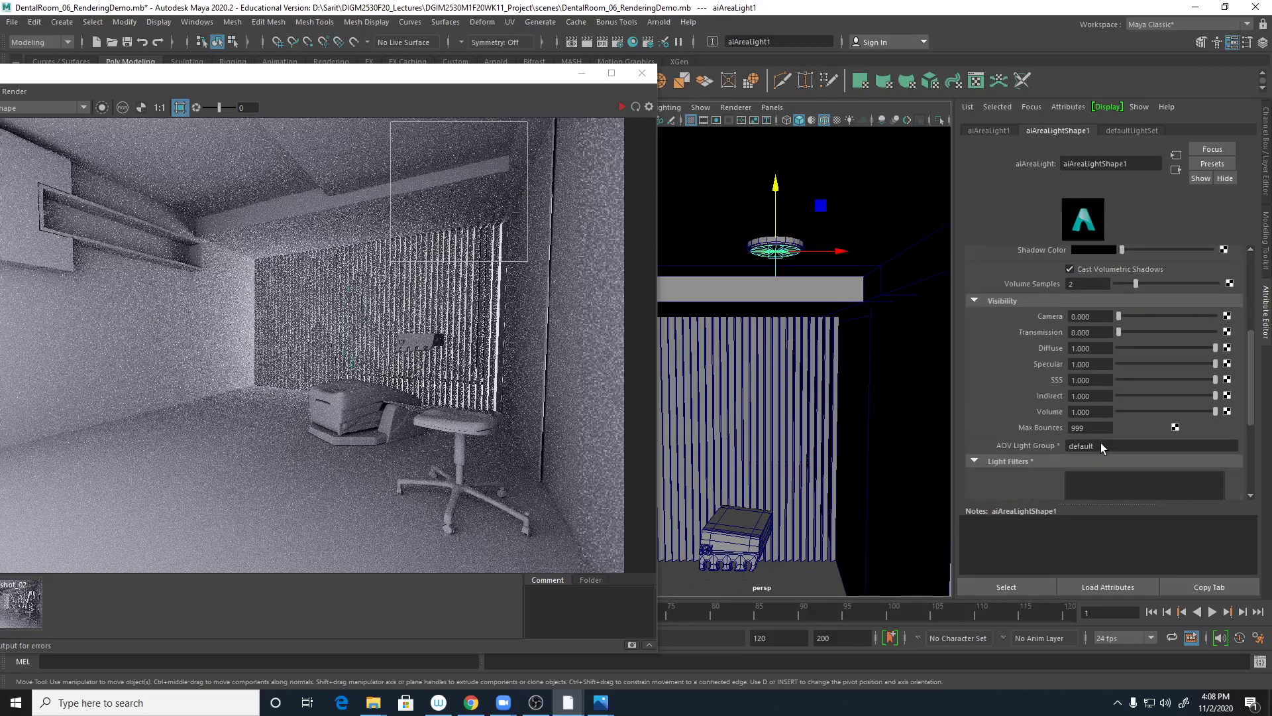
pyautogui.scroll(1, 1100, 443)
pyautogui.scroll(1, 1100, 443)
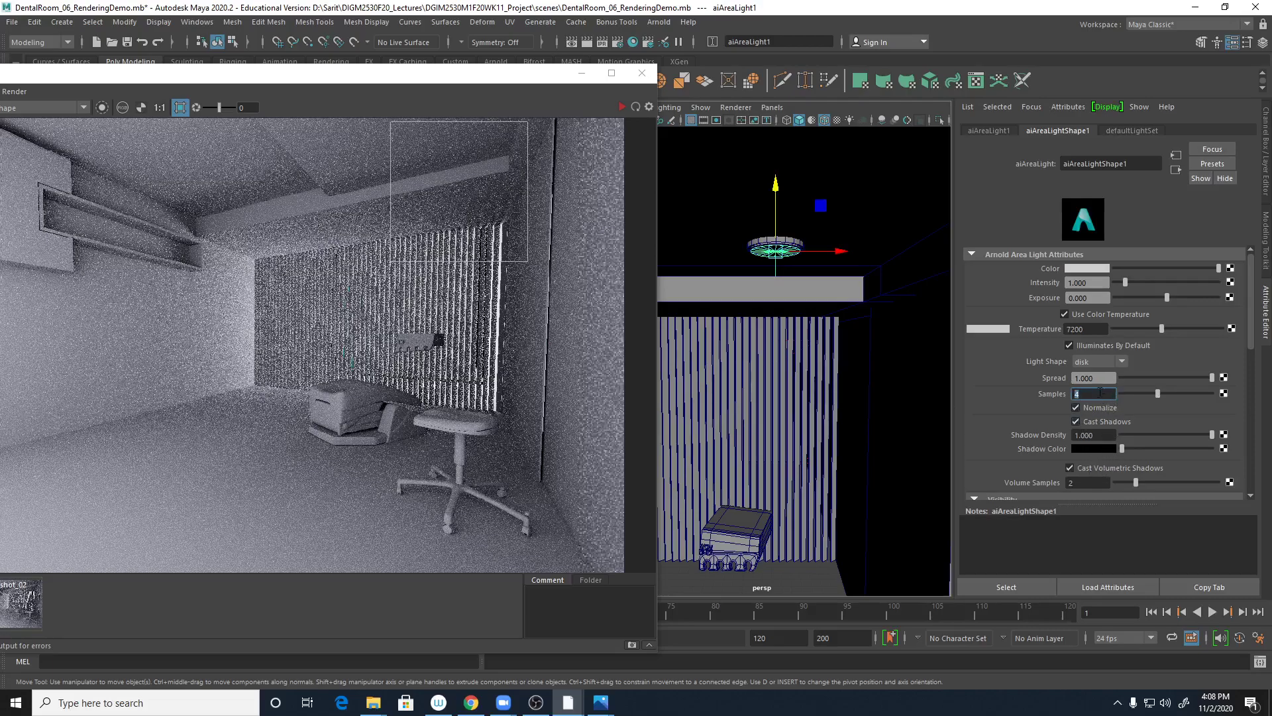
# Step: Set the disk light's Exposure to 20 and Temperature to 4800, and test render the cropped ceiling region
pyautogui.click(1102, 296)
pyautogui.write('1')
pyautogui.press('Return')
pyautogui.doubleClick(1086, 331)
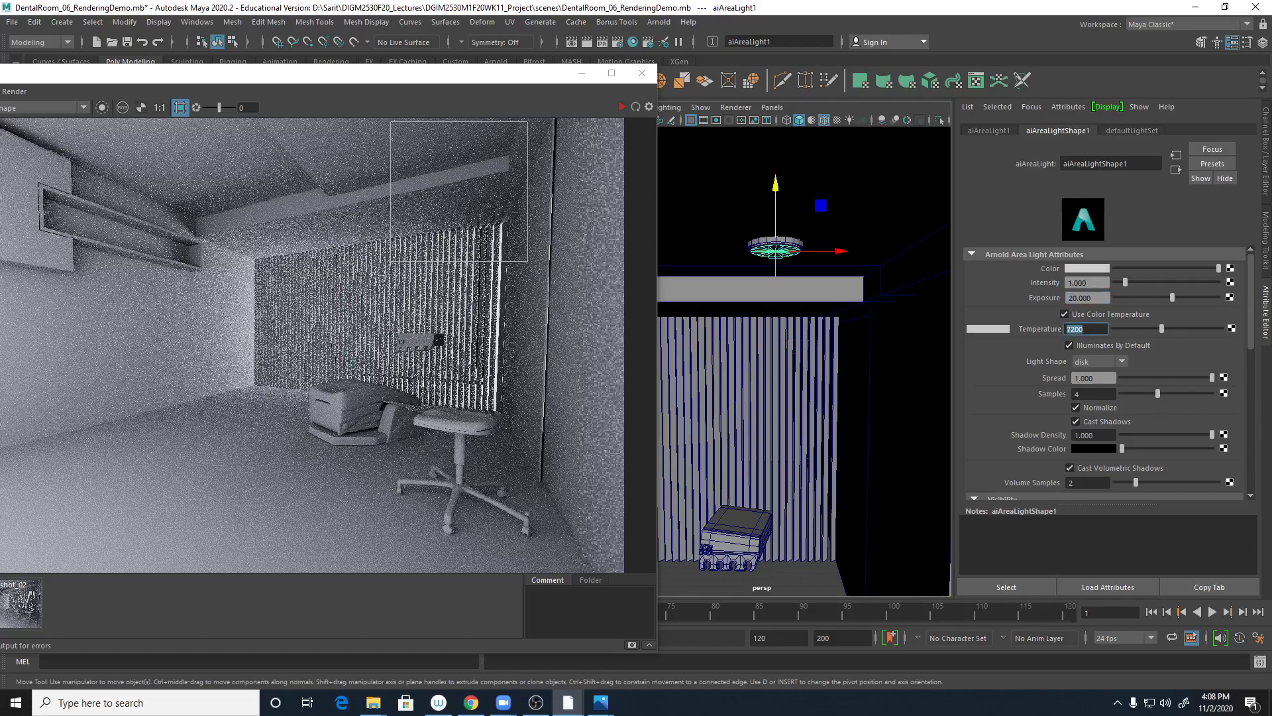
pyautogui.write('4800')
pyautogui.press('Return')
pyautogui.click(622, 108)
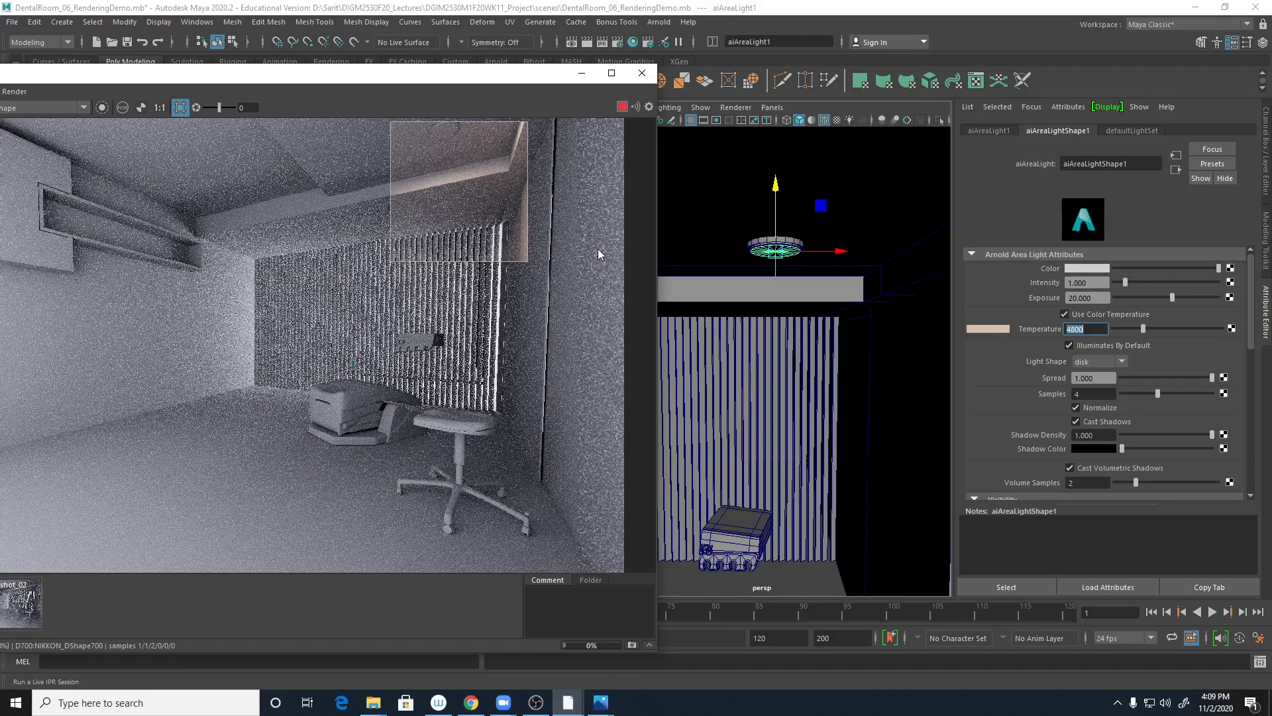
pyautogui.click(622, 109)
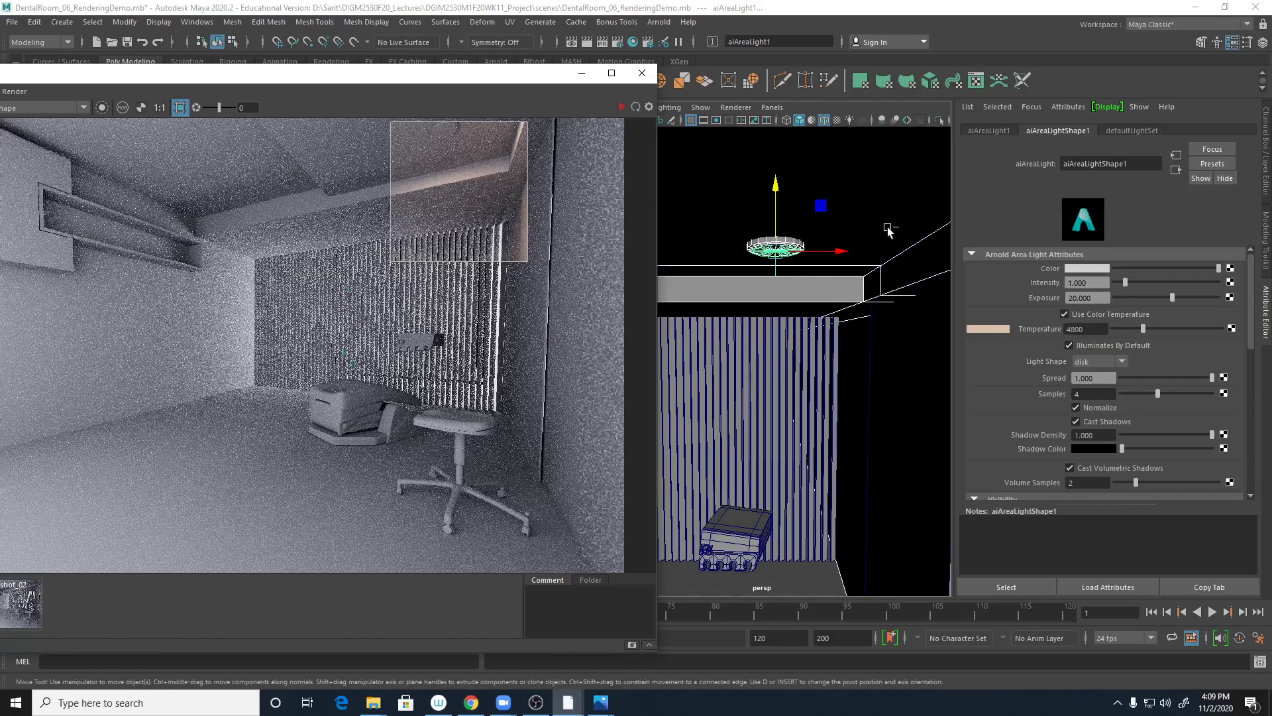
# Step: Move the ceiling fixture together with its disk light into the camera's view and render the cropped region again
pyautogui.moveTo(798, 271)
pyautogui.keyDown('alt'); pyautogui.mouseDown()
pyautogui.moveTo(819, 277)
pyautogui.moveTo(829, 260)
pyautogui.moveTo(804, 227)
pyautogui.moveTo(788, 251)
pyautogui.mouseUp(); pyautogui.keyUp('alt')
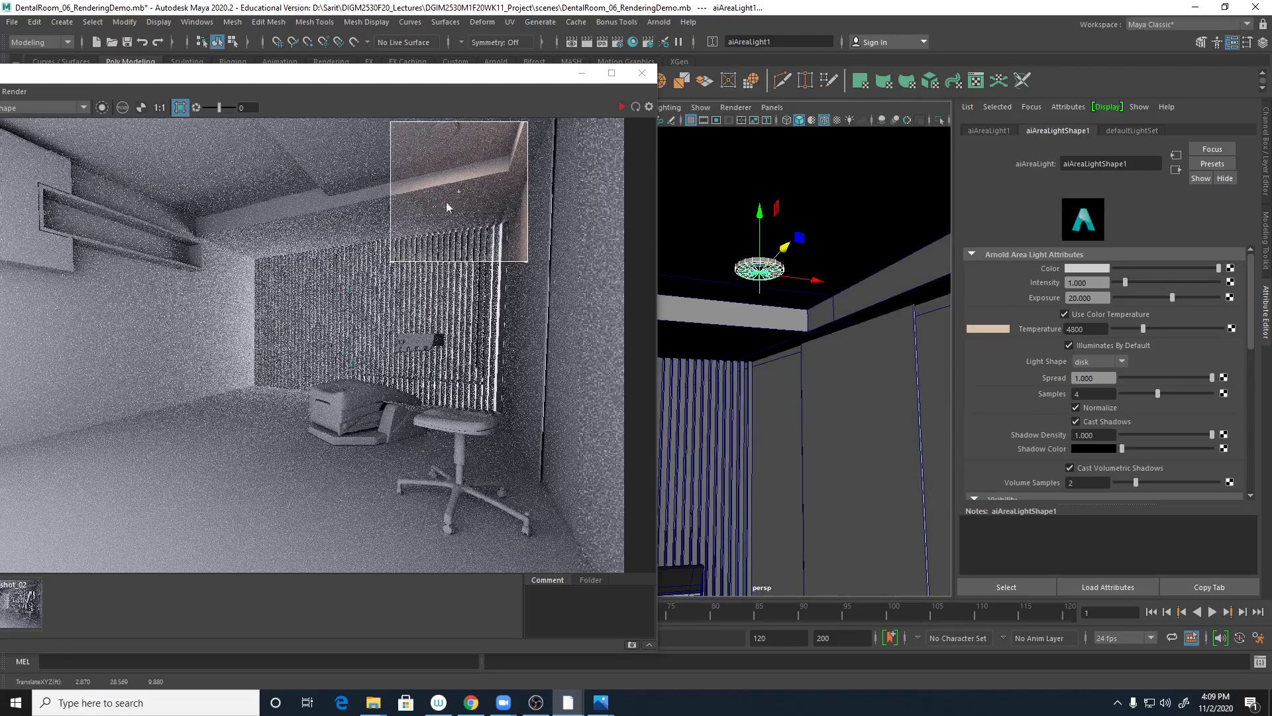
pyautogui.keyDown('alt'); pyautogui.moveTo(777, 367); pyautogui.dragTo(764, 380); pyautogui.keyUp('alt')
pyautogui.click(622, 107)
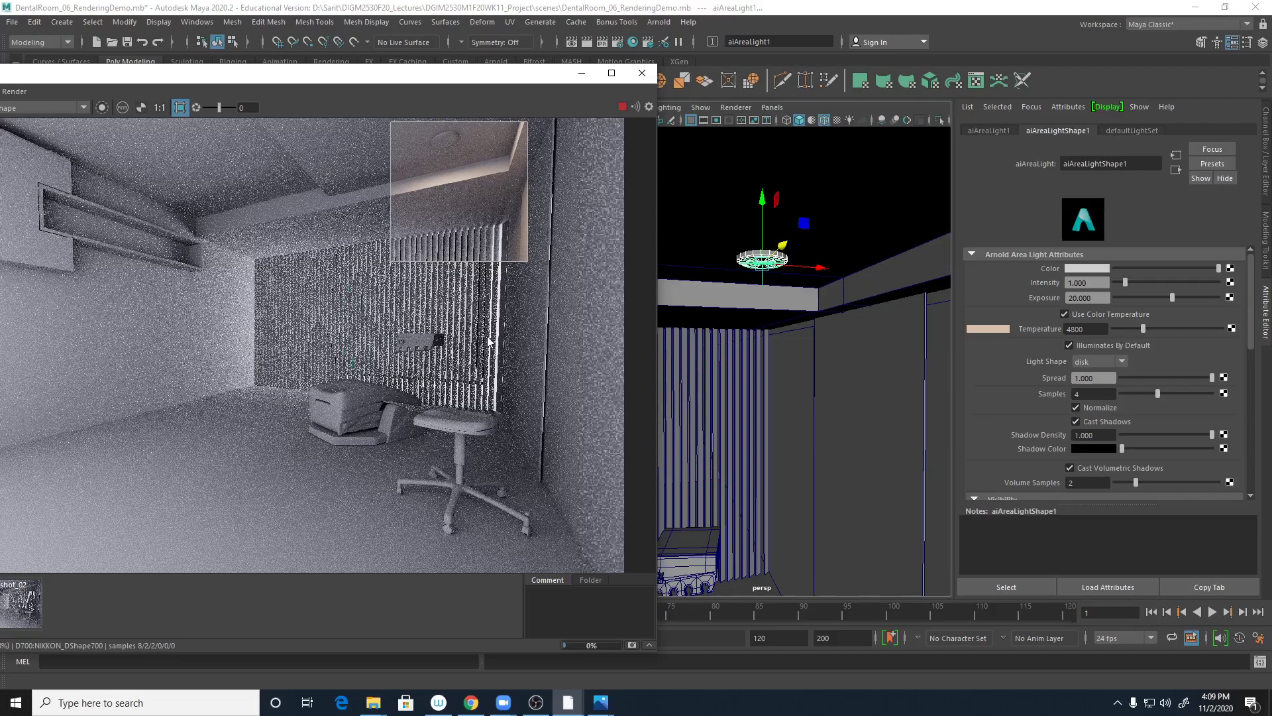
# Step: Reshape the render region into a tall strip from the ceiling fixture down to the stool, reselect the disk light and render the strip
pyautogui.click(527, 262)
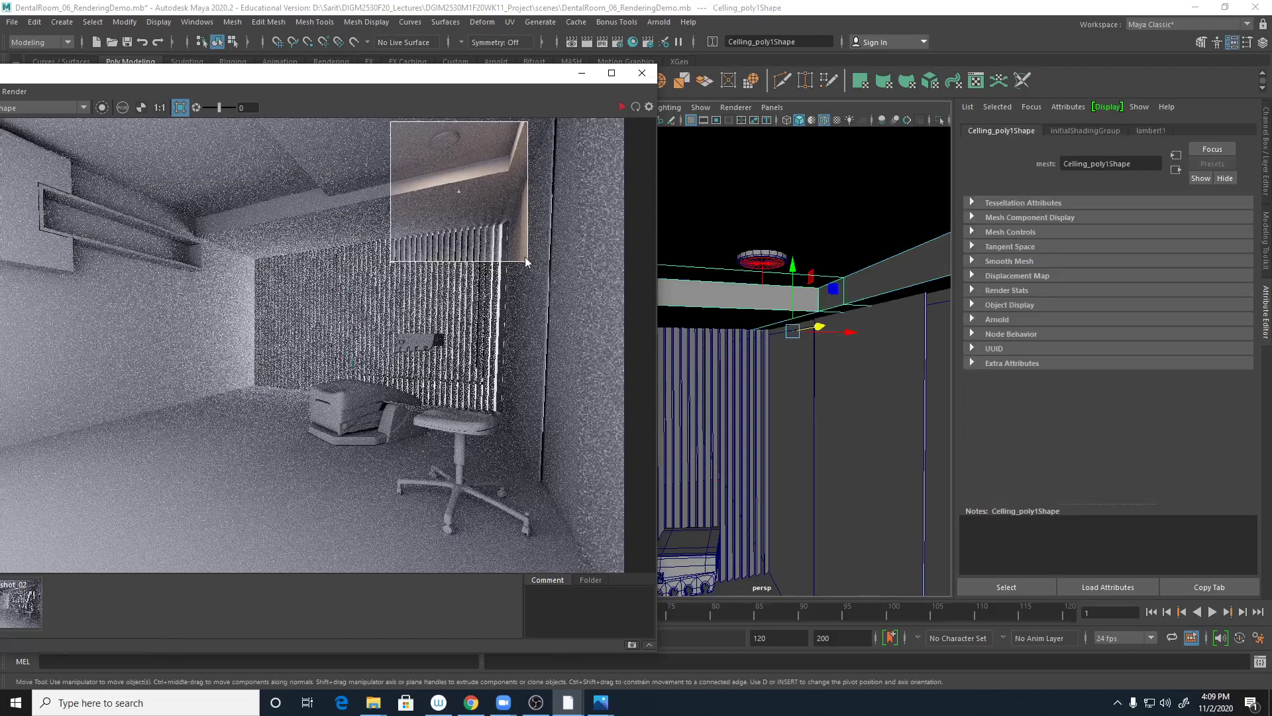
pyautogui.click(502, 239)
pyautogui.moveTo(457, 196); pyautogui.dragTo(459, 424)
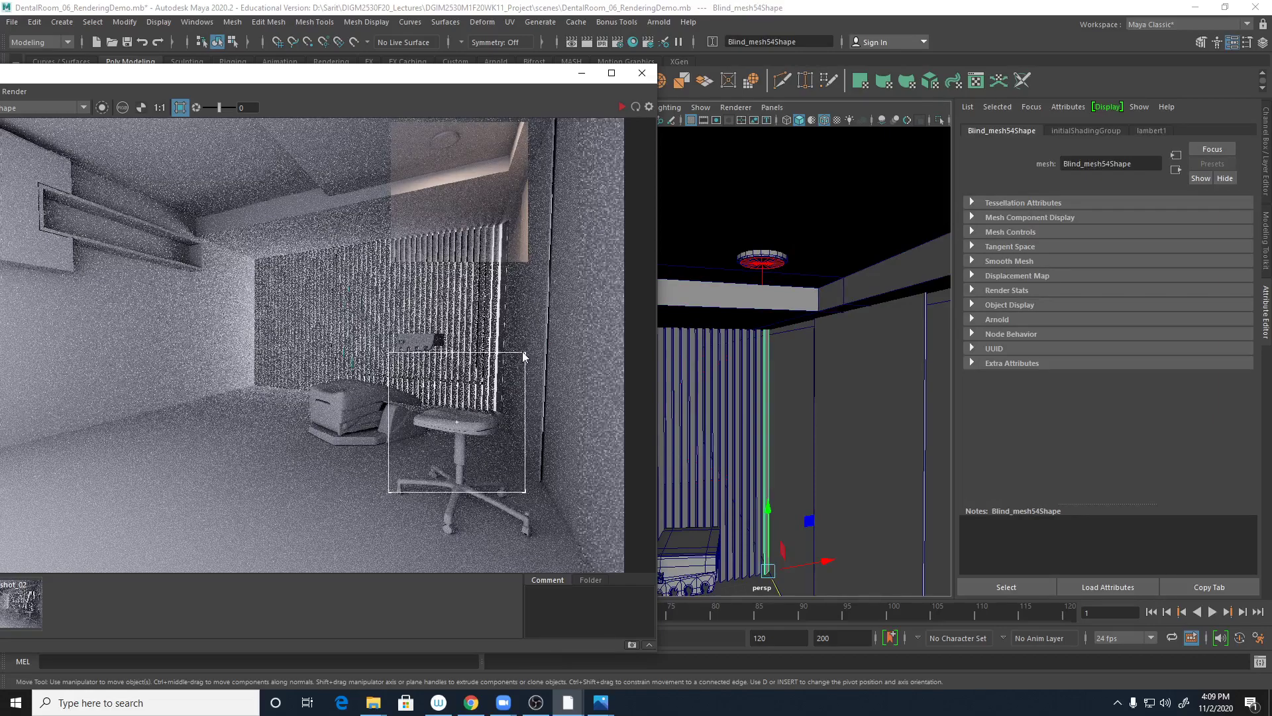
pyautogui.moveTo(523, 351); pyautogui.dragTo(463, 121)
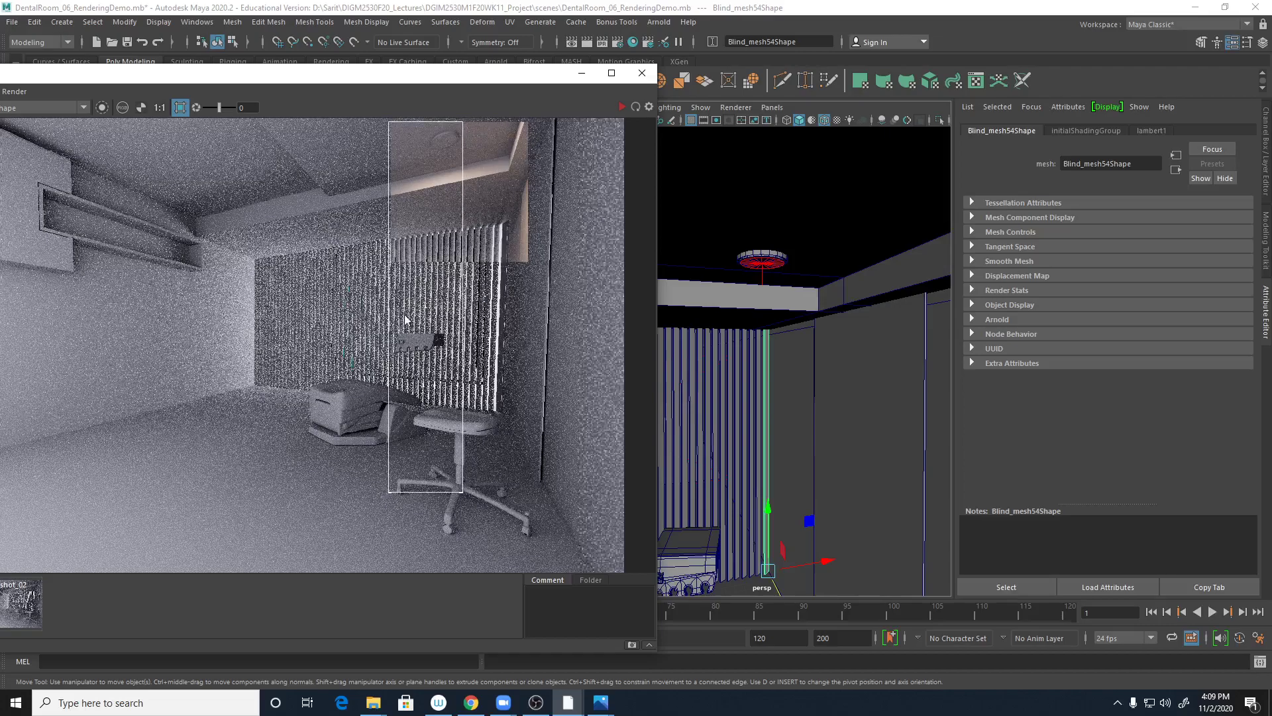
pyautogui.moveTo(430, 309); pyautogui.dragTo(446, 310)
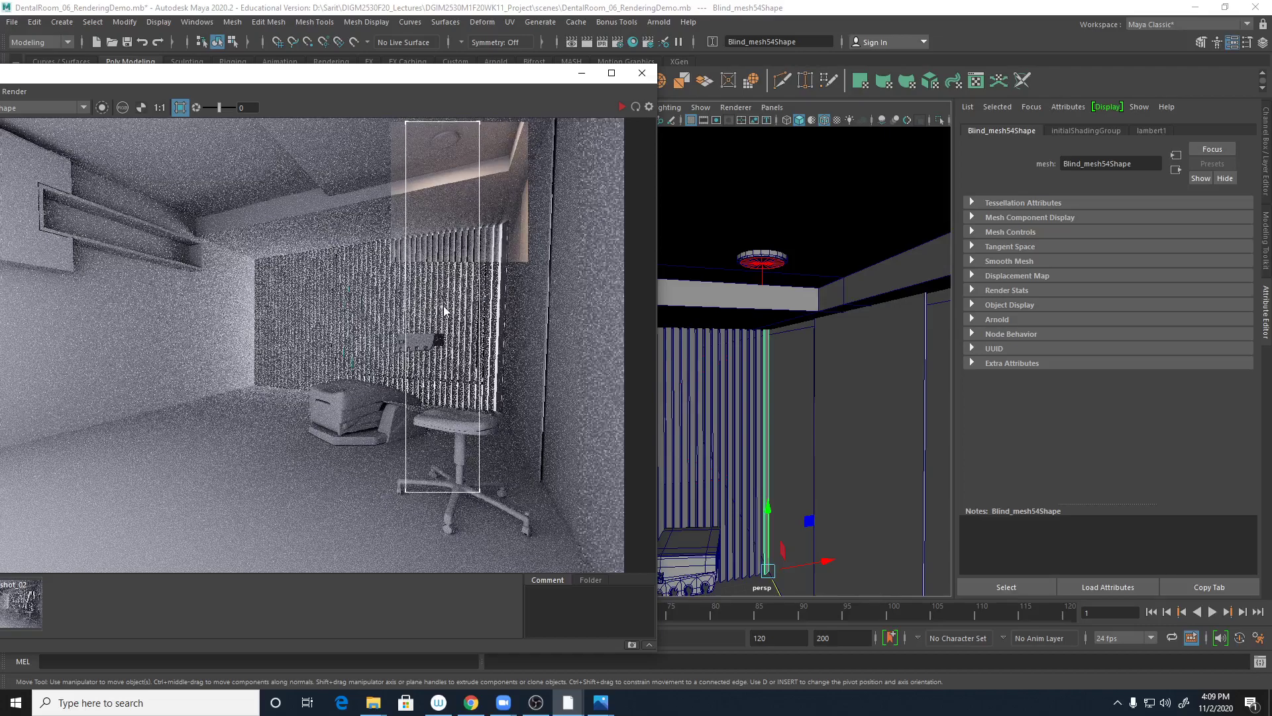
pyautogui.click(773, 266)
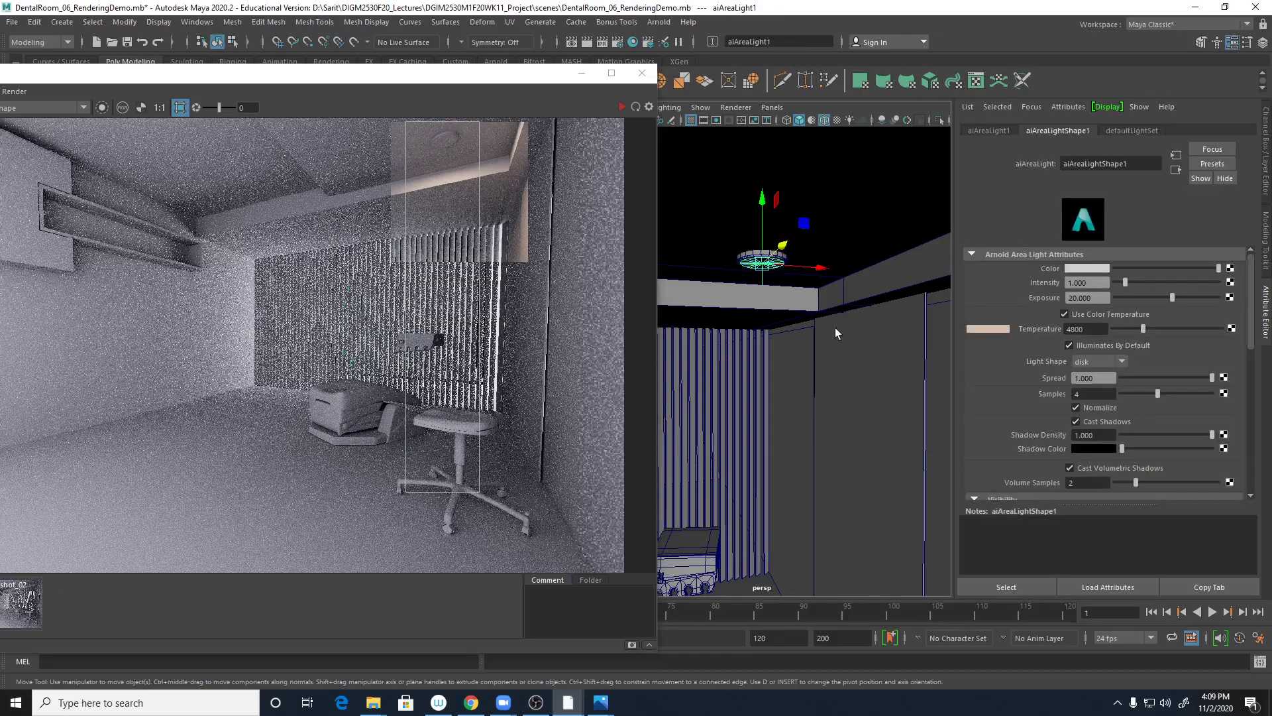
pyautogui.click(621, 108)
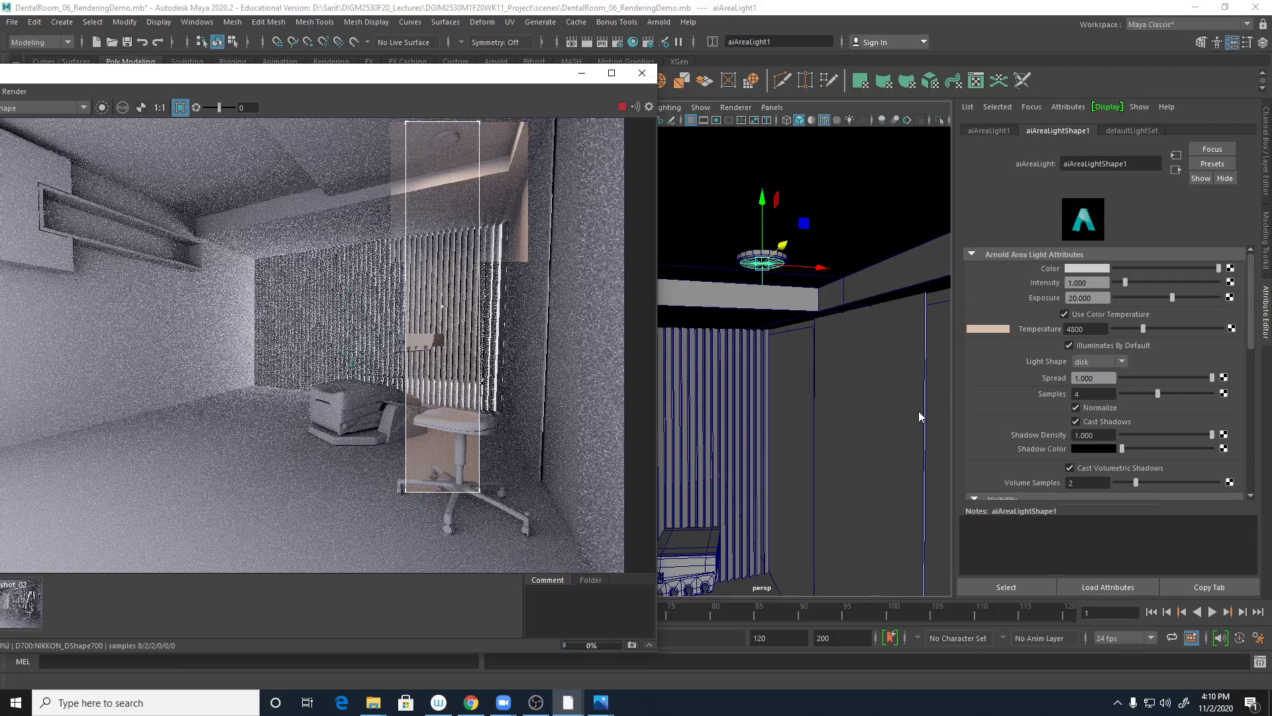
# Step: Set the disk light's Exposure to 19.5 and compare the ceiling light with the reference photo
pyautogui.click(1087, 298)
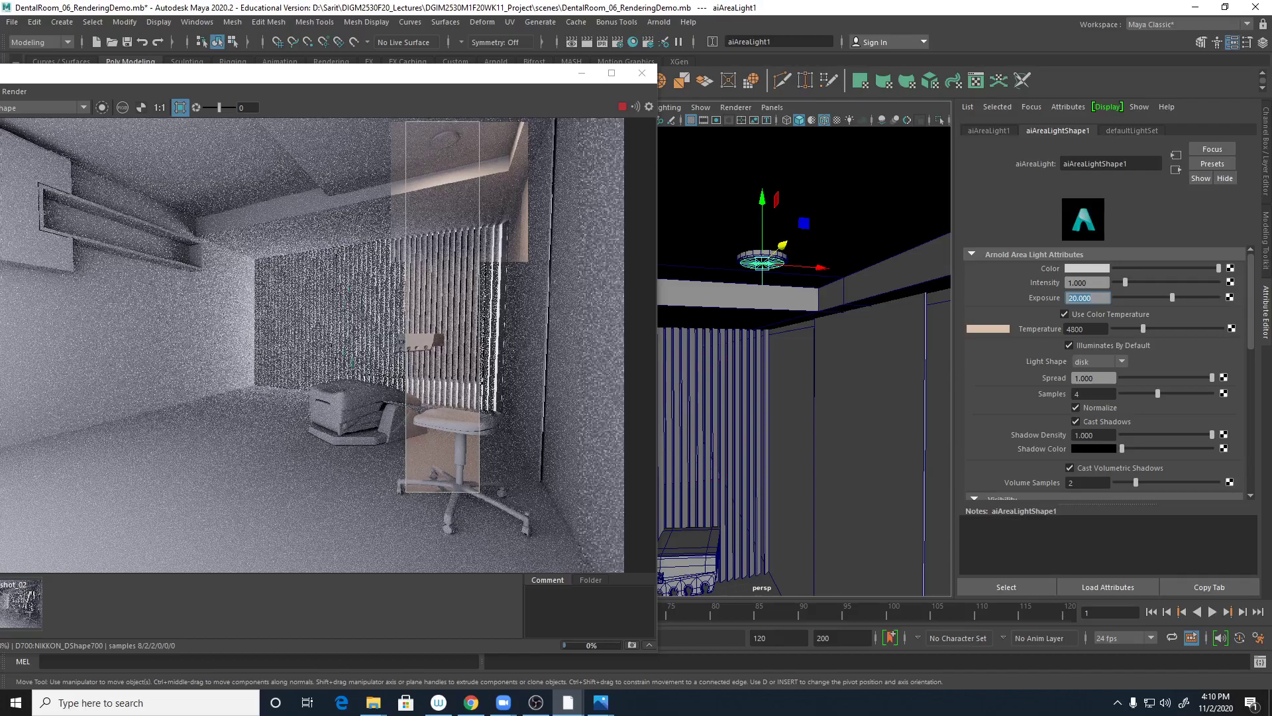
pyautogui.write('20')
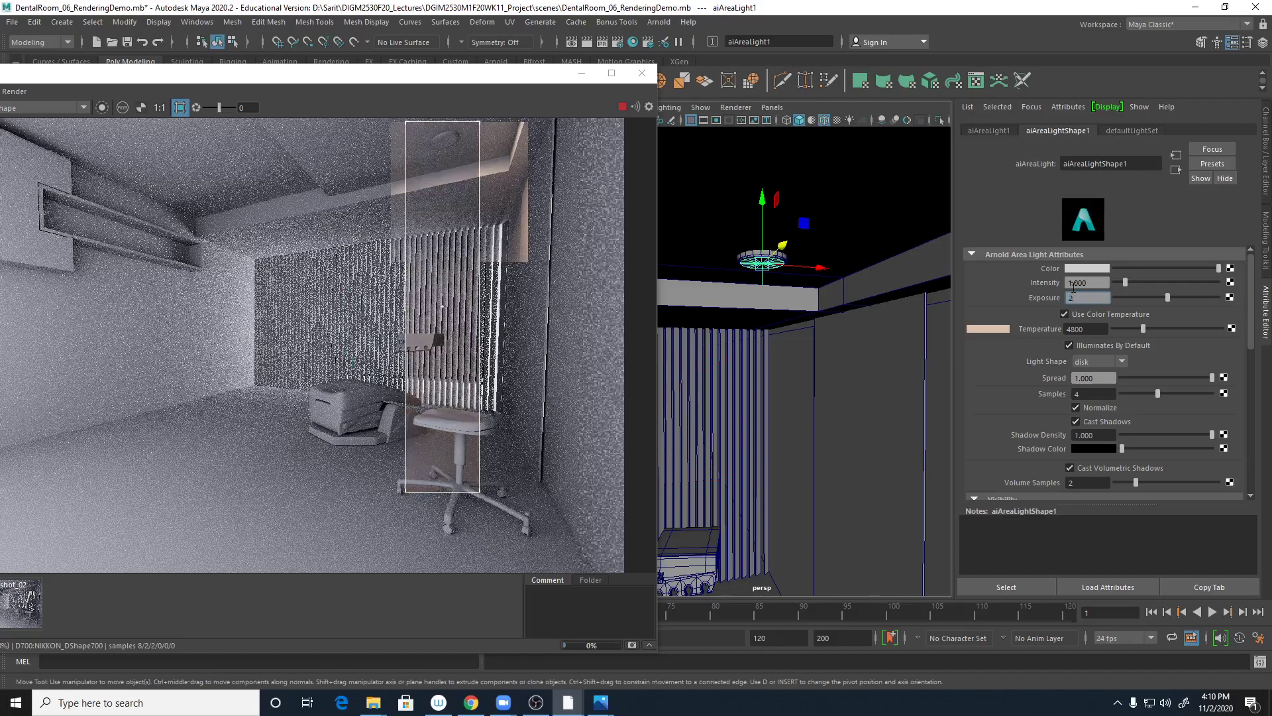
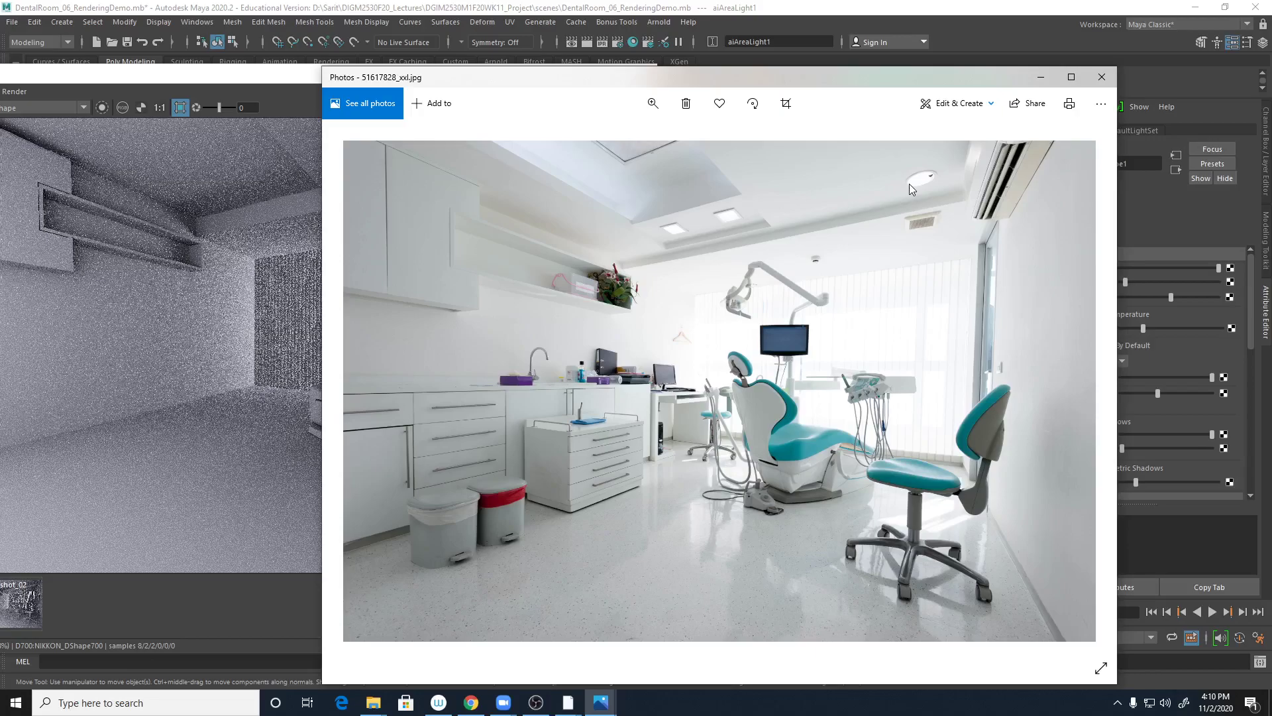
pyautogui.hotkey('alt', 'Tab')
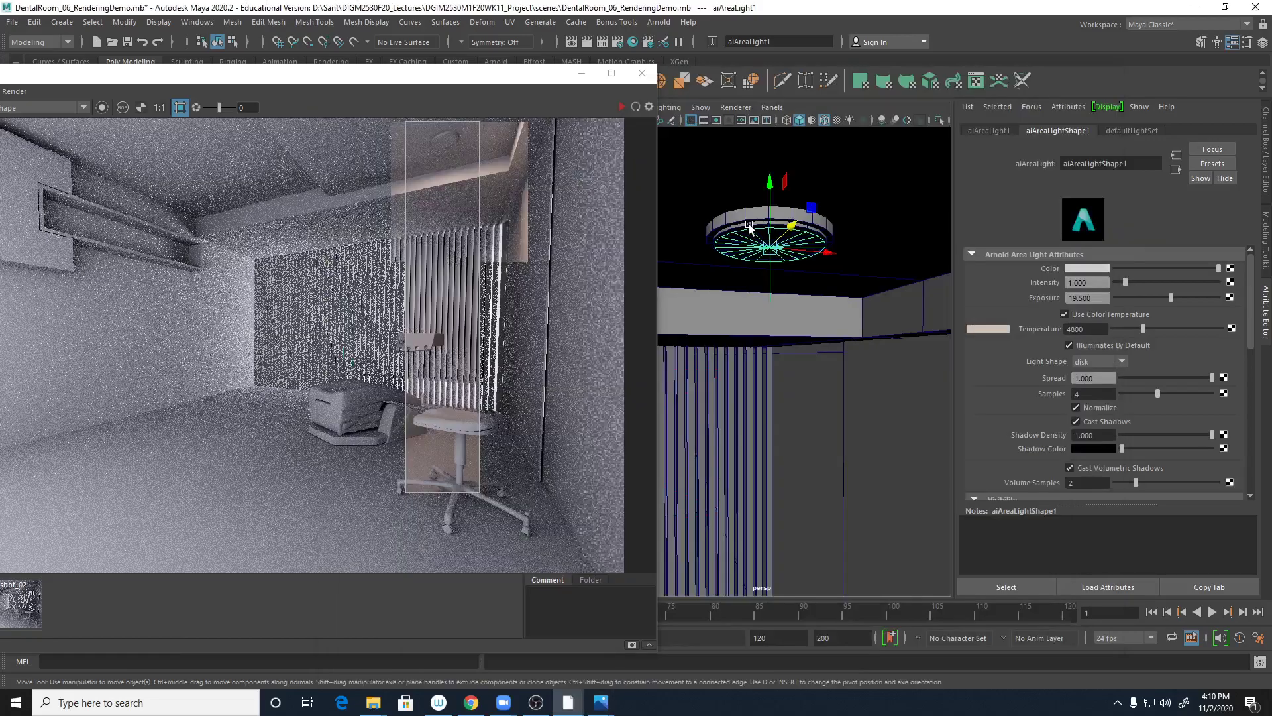
# Step: Assign a new Lambert material to the fixture's inner disc and name it LightDisk_lambert
pyautogui.click(749, 226)
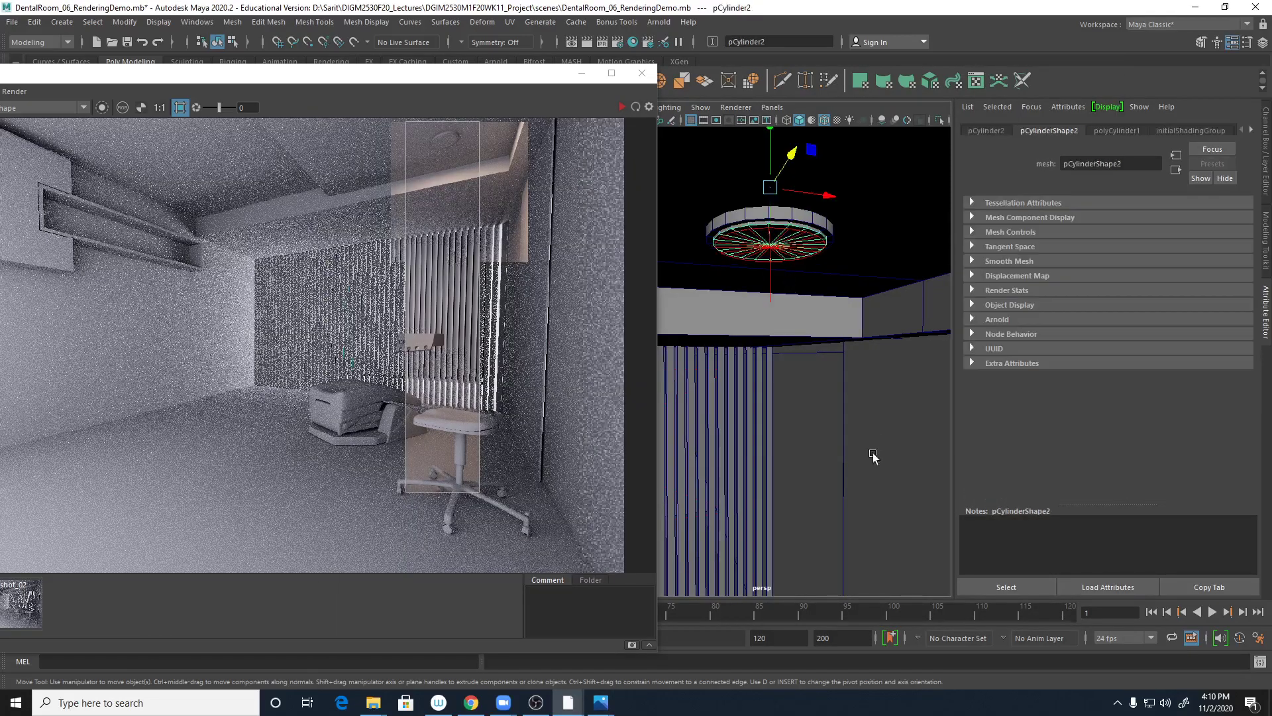
pyautogui.rightClick(800, 227)
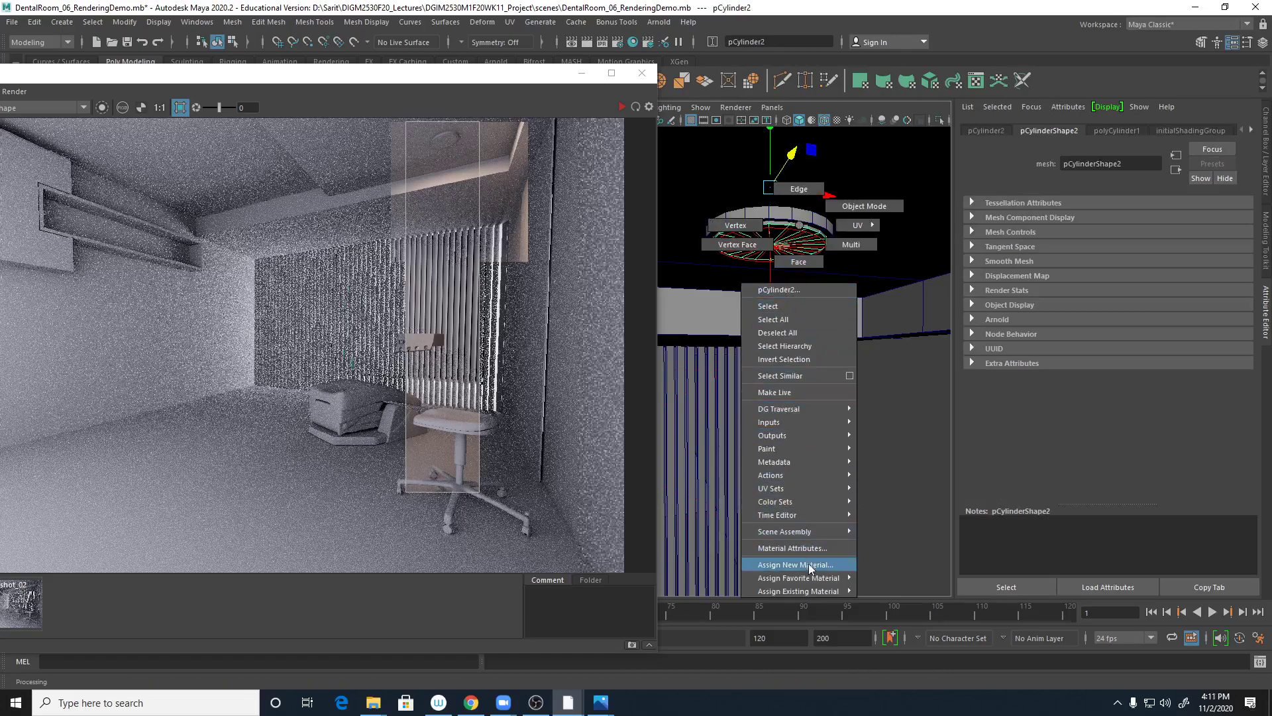
pyautogui.moveTo(807, 578)
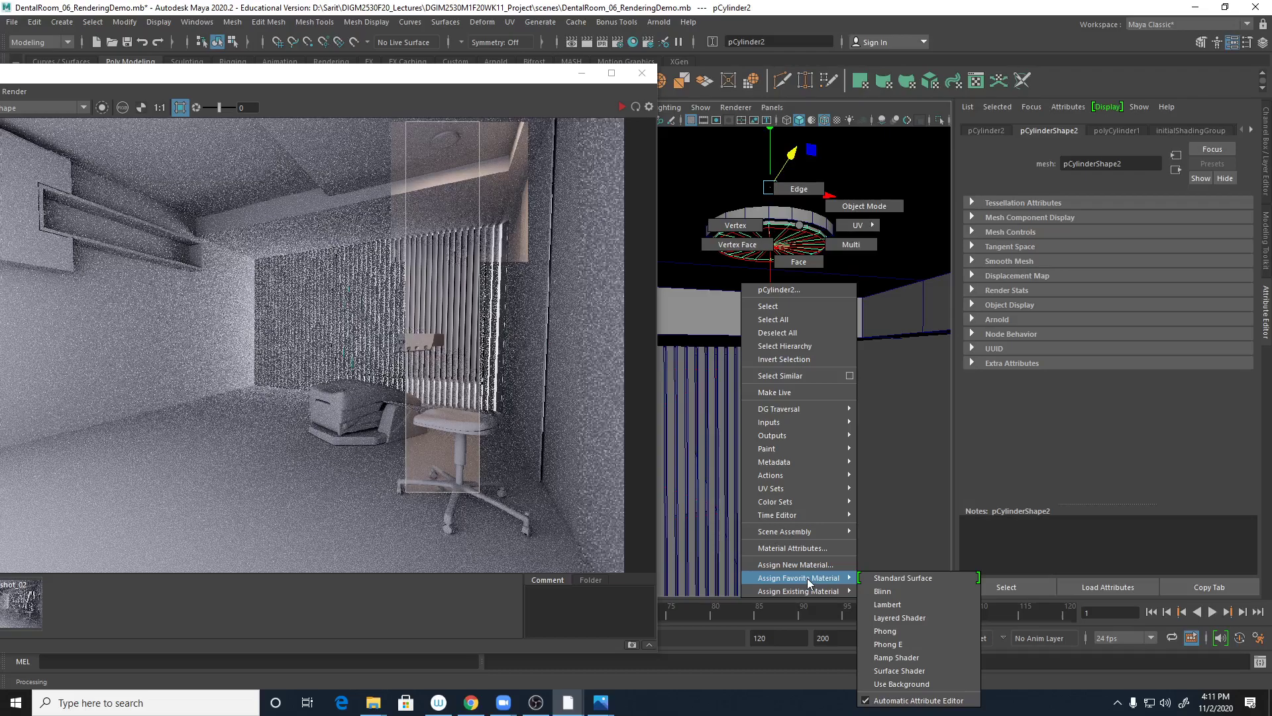
pyautogui.click(868, 601)
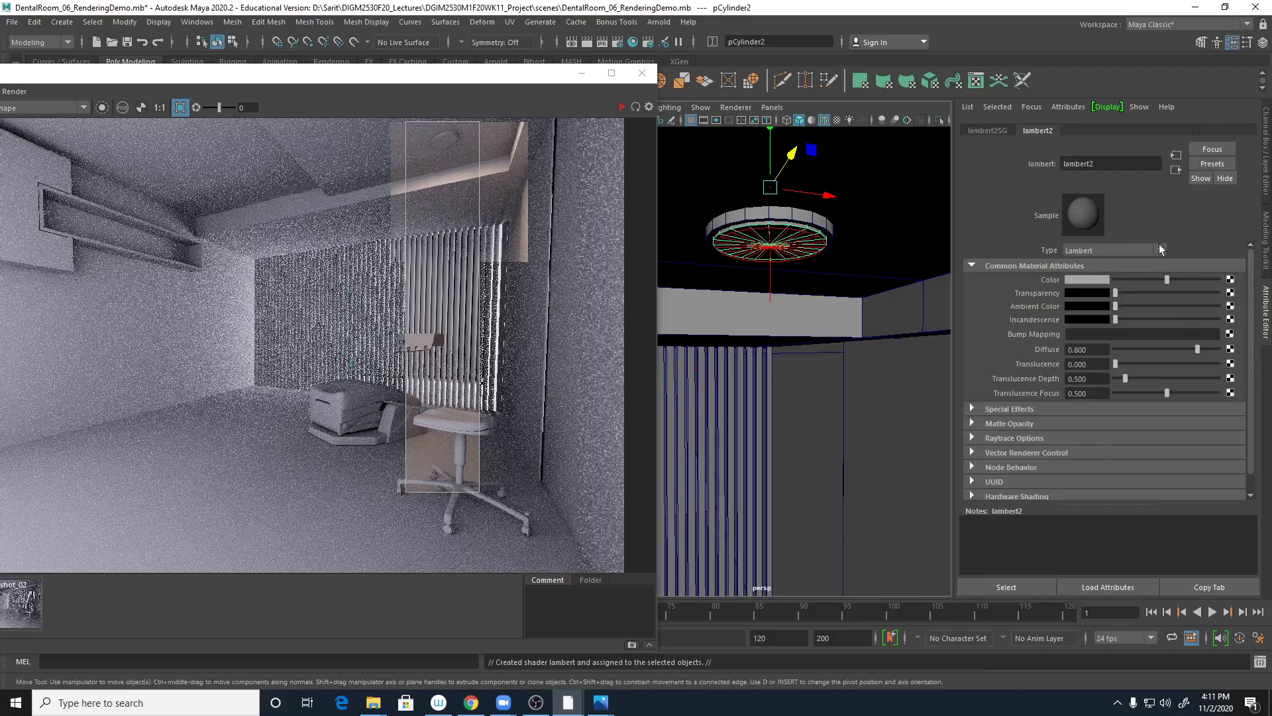
pyautogui.click(1111, 162)
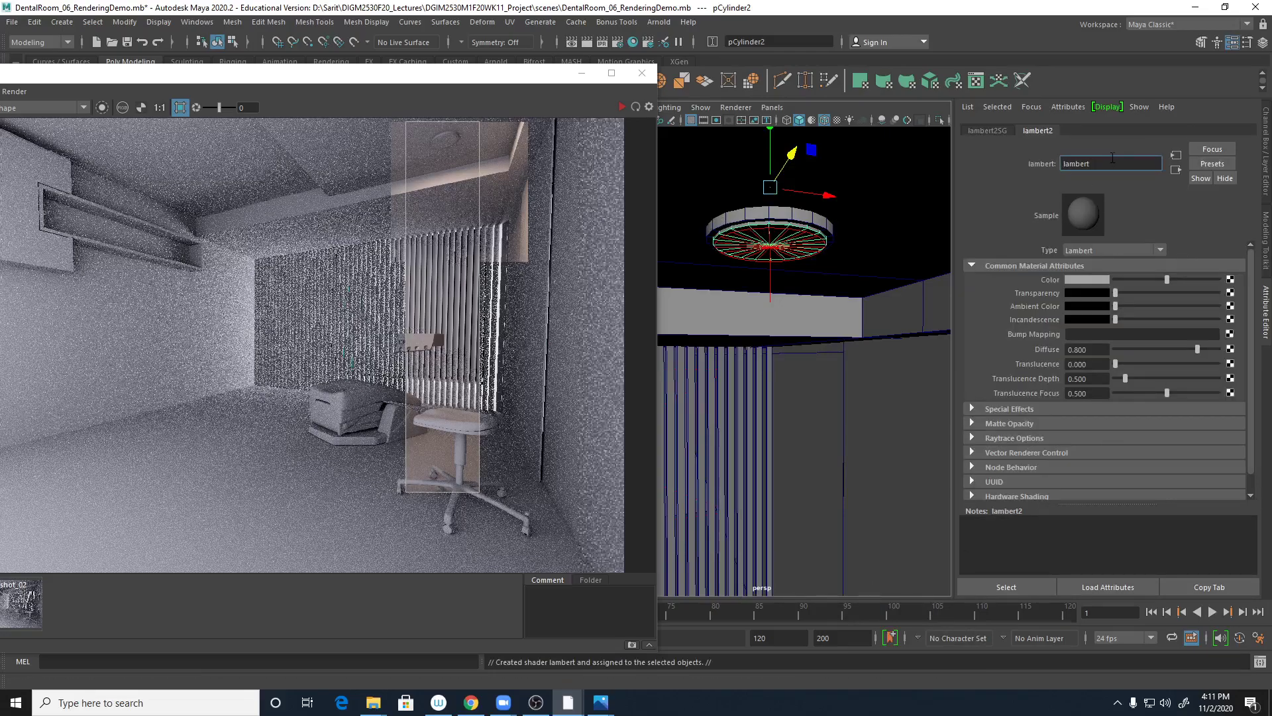
pyautogui.write('LightDisk_')
pyautogui.press('Return')
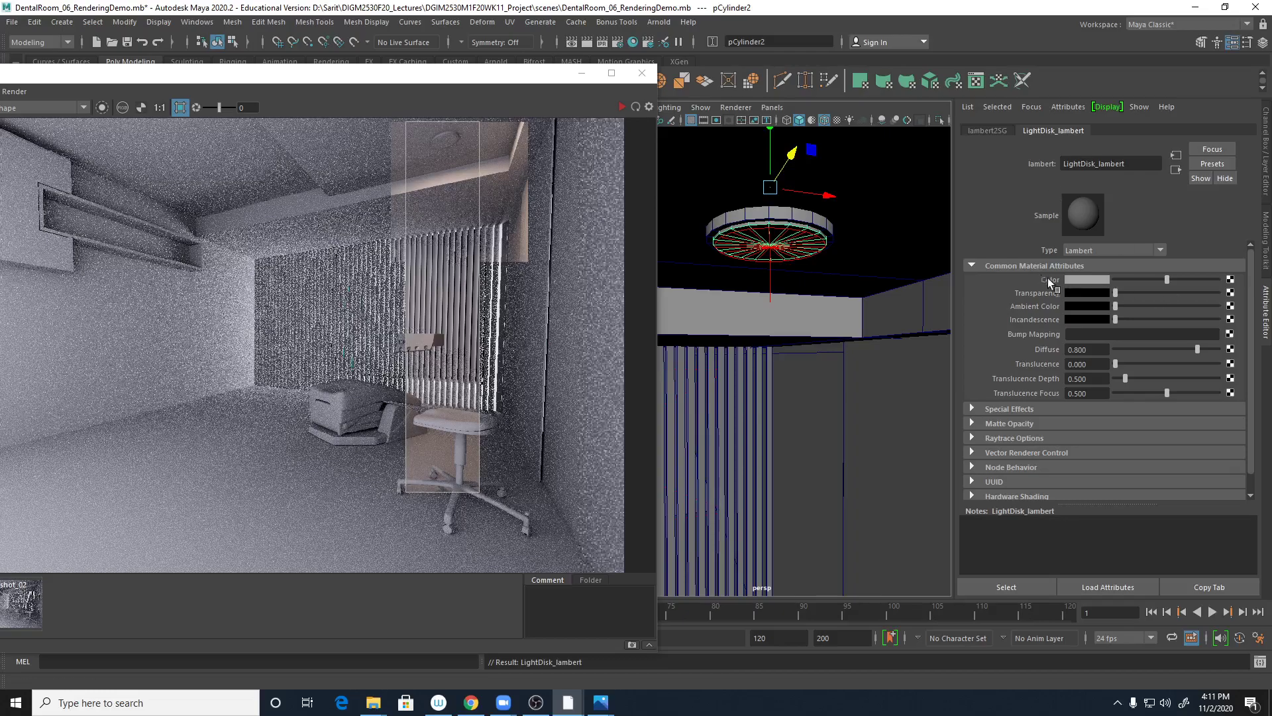
# Step: Set LightDisk_lambert's Color to white and Incandescence to maximum, and shrink the render region to just the ceiling fixture for a test render
pyautogui.click(1094, 279)
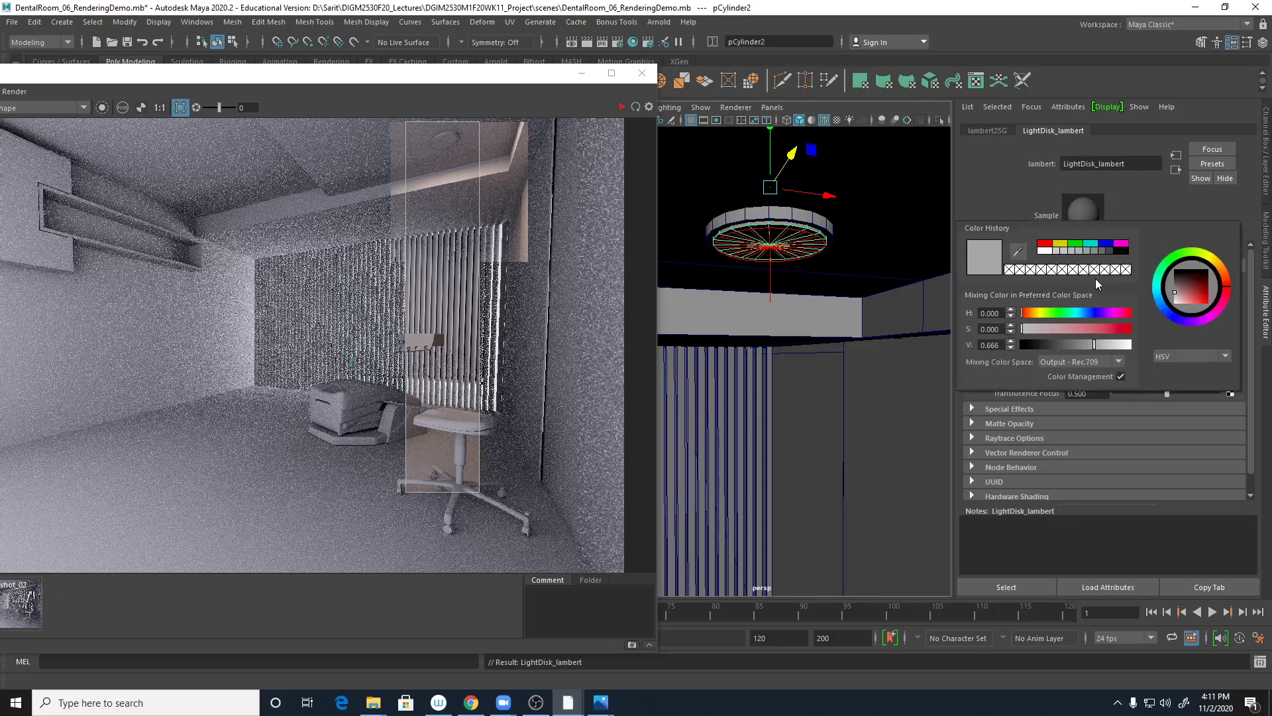
pyautogui.click(1055, 251)
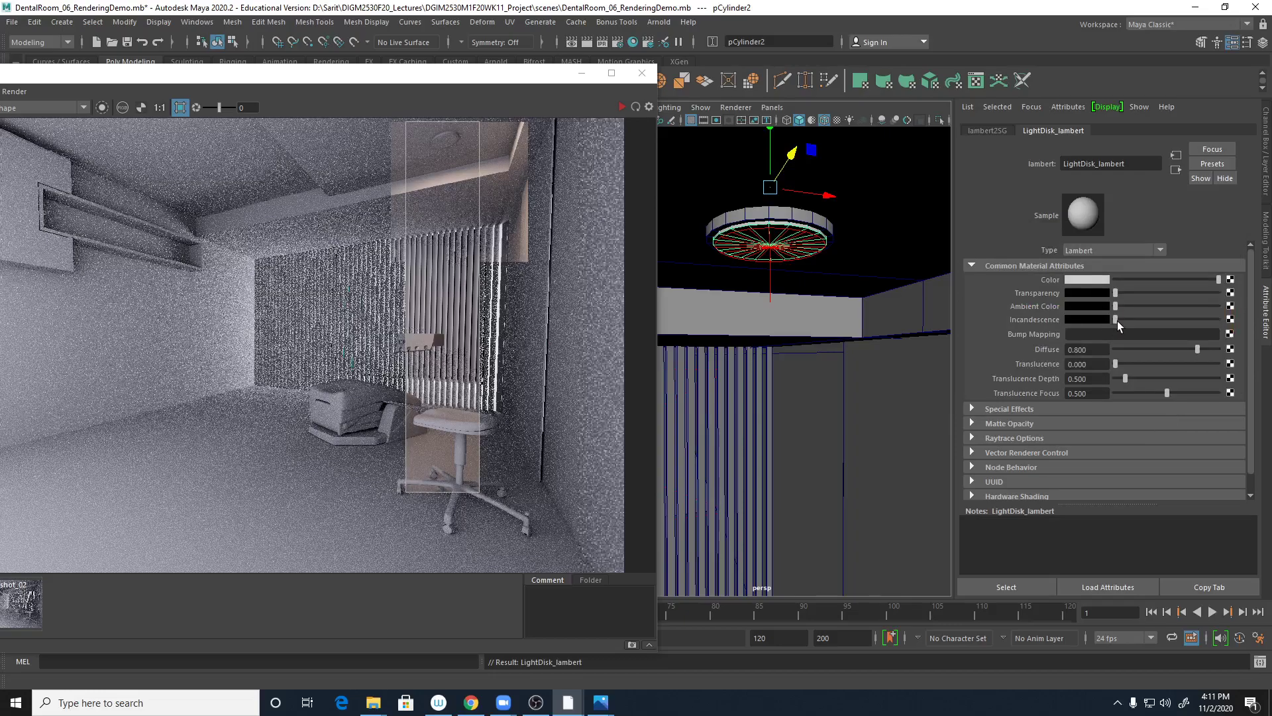
pyautogui.moveTo(1116, 320); pyautogui.dragTo(1231, 321)
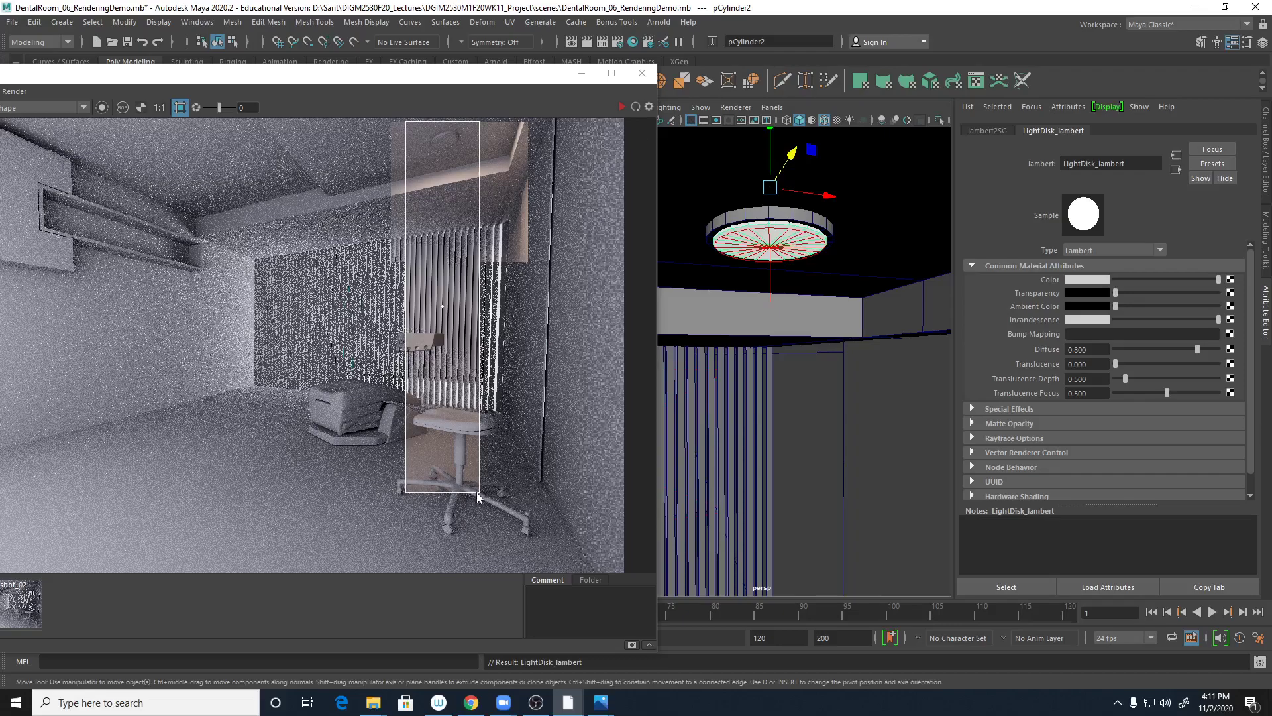
pyautogui.moveTo(479, 492); pyautogui.dragTo(479, 169)
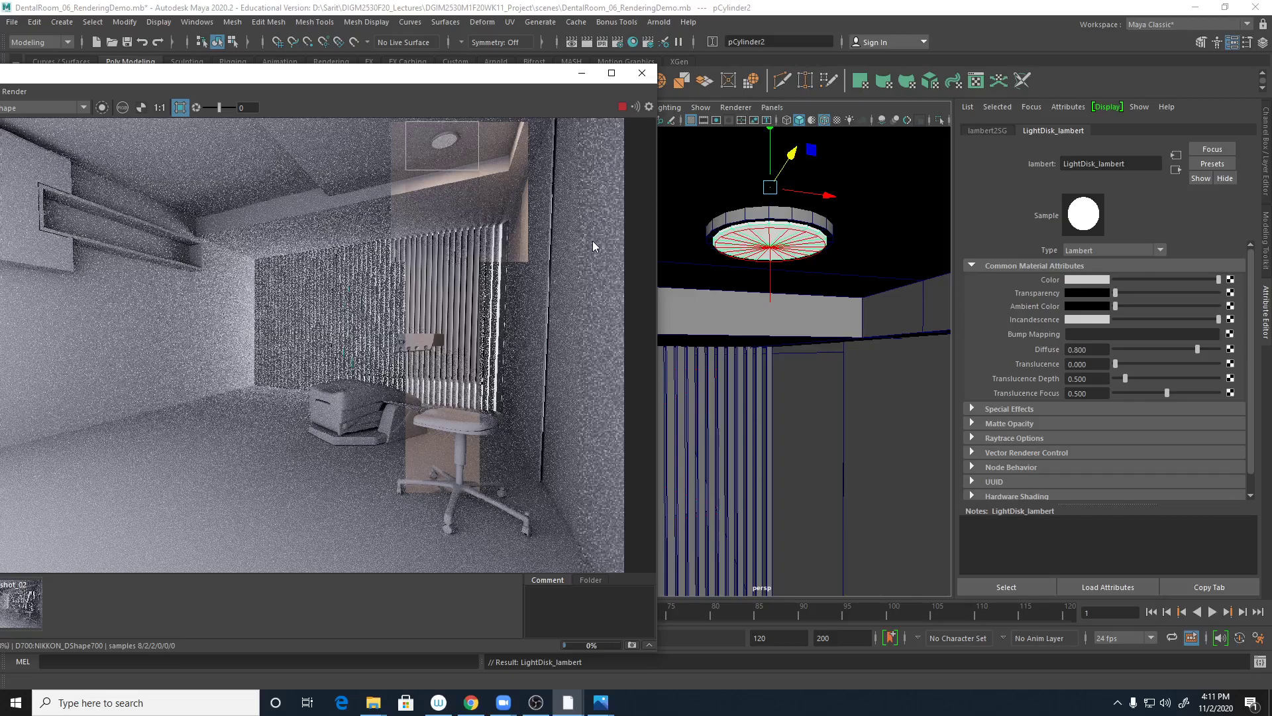
# Step: Raise LightDisk_lambert's Ambient Color to a light grey and compare the fixture with the reference photo
pyautogui.moveTo(1115, 305); pyautogui.dragTo(1169, 306)
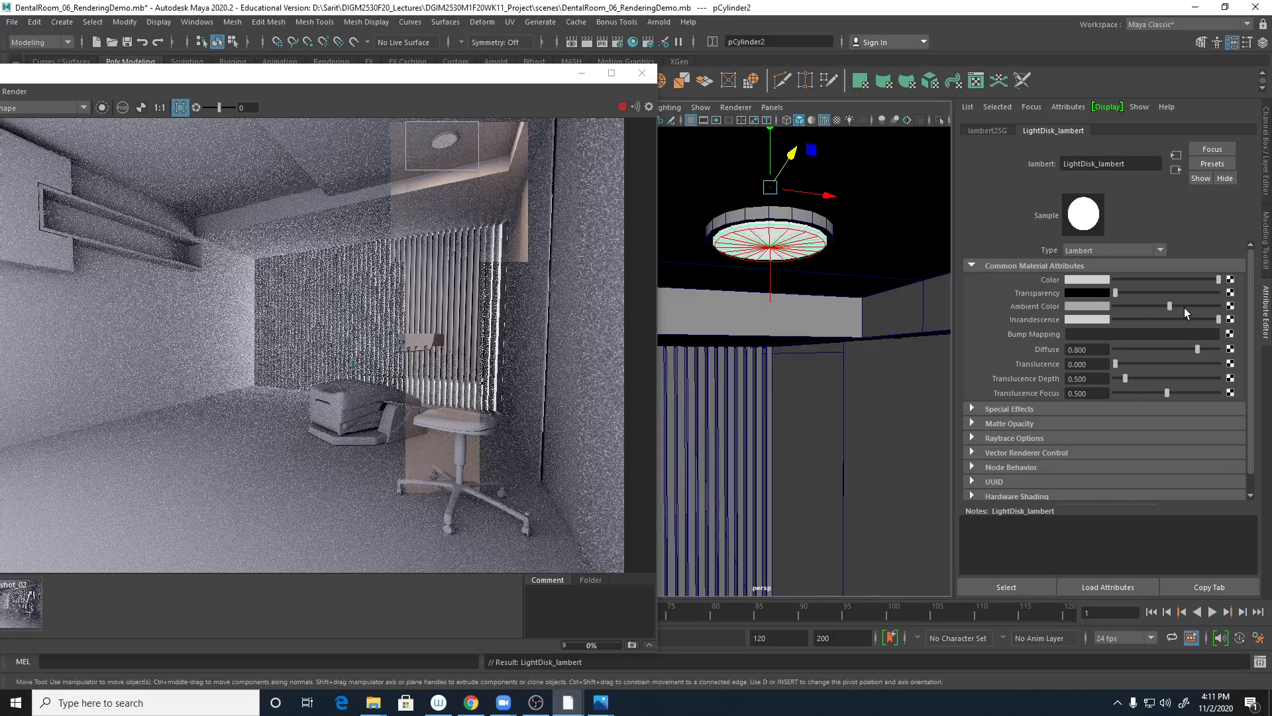
pyautogui.moveTo(1184, 307); pyautogui.dragTo(1186, 304)
pyautogui.hotkey('alt', 'Tab')
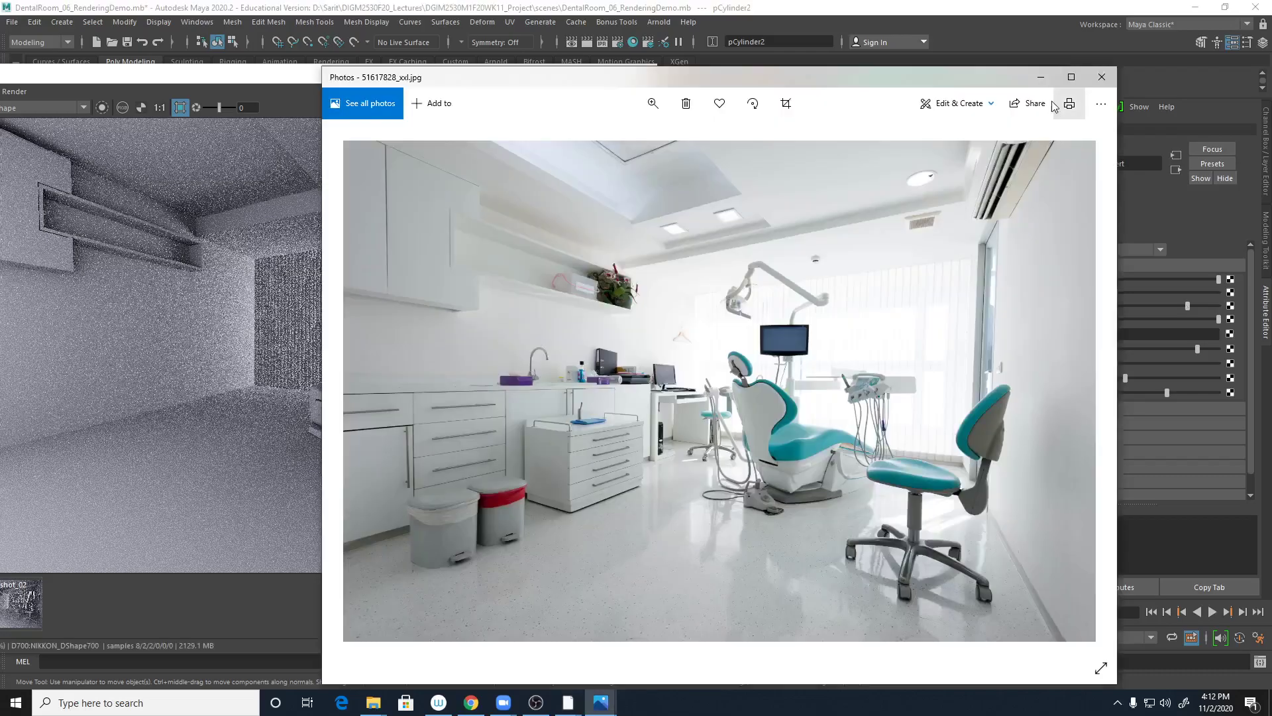
pyautogui.click(1042, 78)
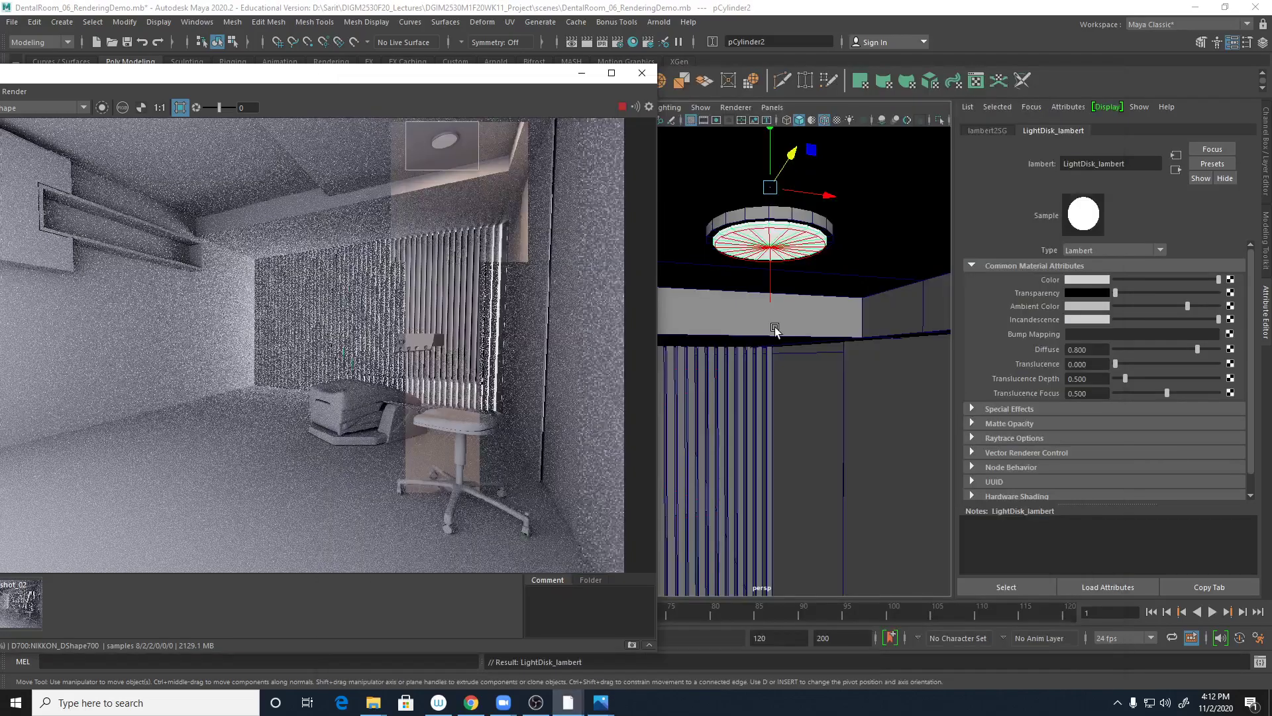
# Step: Stop the render, duplicate the disk light, rotate the copy about 179° to face the ceiling, and lower it just beneath the fixture
pyautogui.click(621, 108)
pyautogui.click(772, 291)
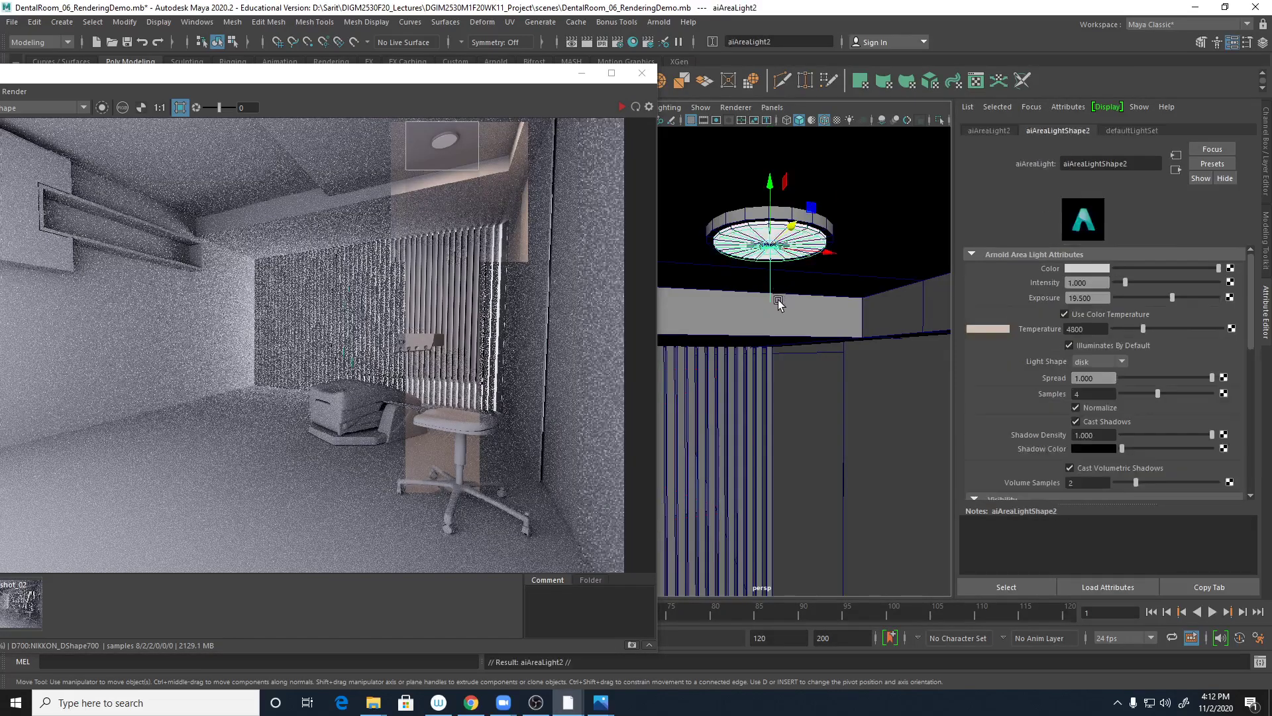
pyautogui.press('e')
pyautogui.moveTo(720, 266); pyautogui.dragTo(847, 208)
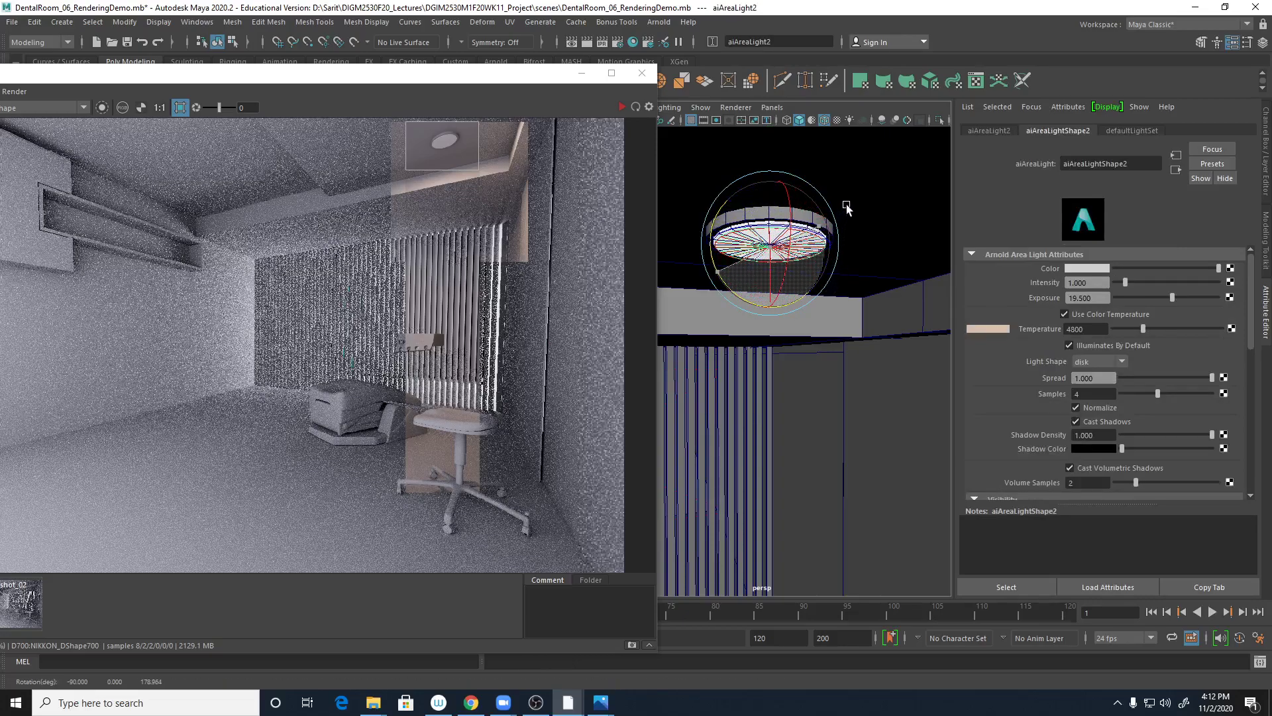
pyautogui.press('w')
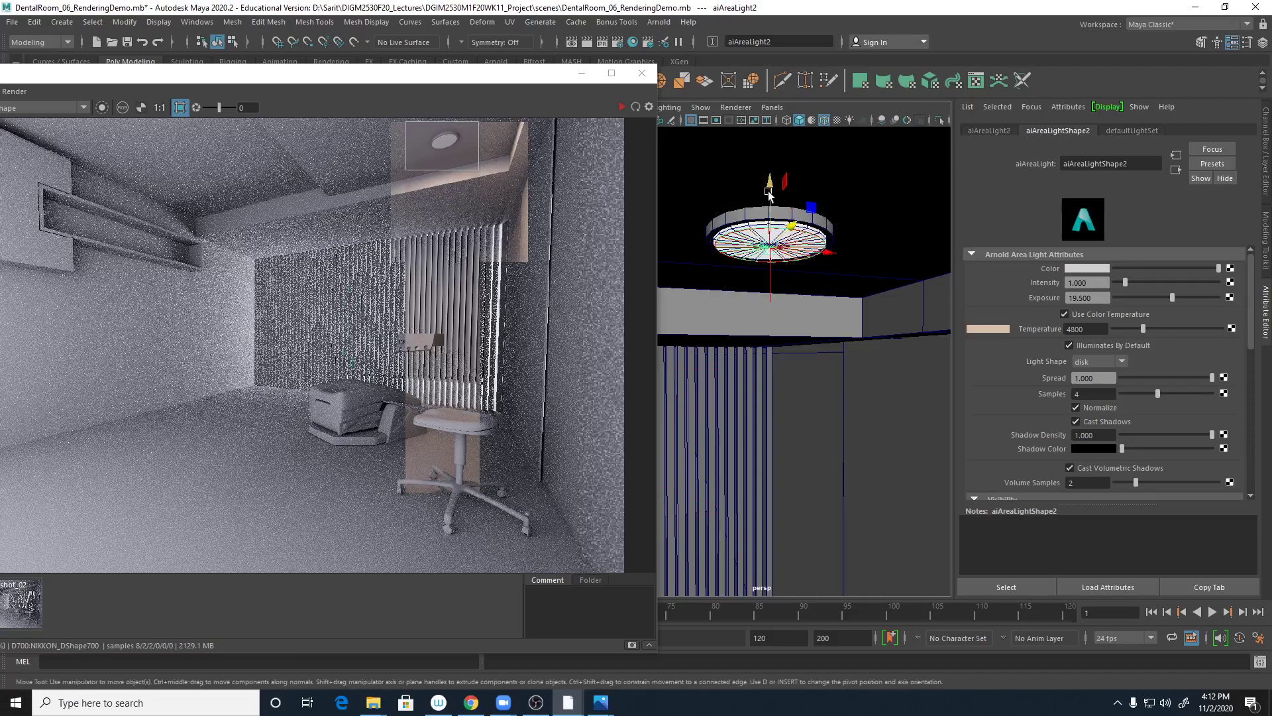
pyautogui.keyDown('alt'); pyautogui.moveTo(820, 389); pyautogui.dragTo(789, 378); pyautogui.keyUp('alt')
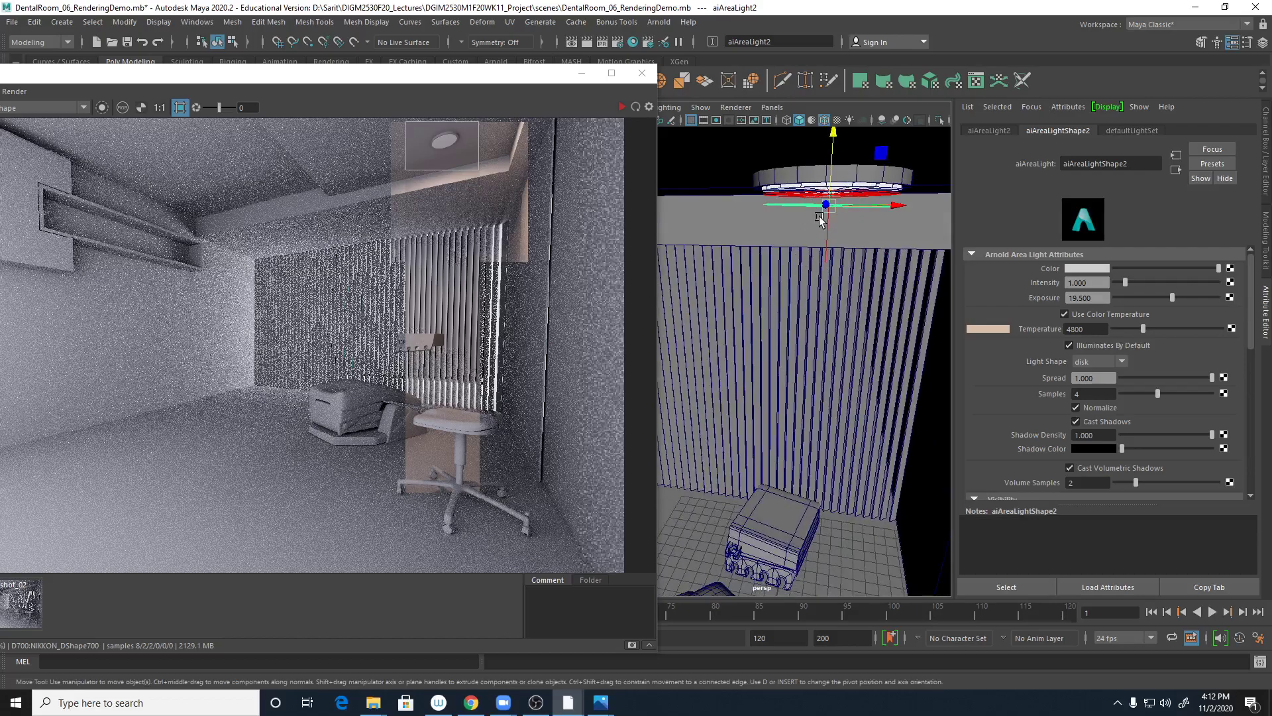
pyautogui.press('f')
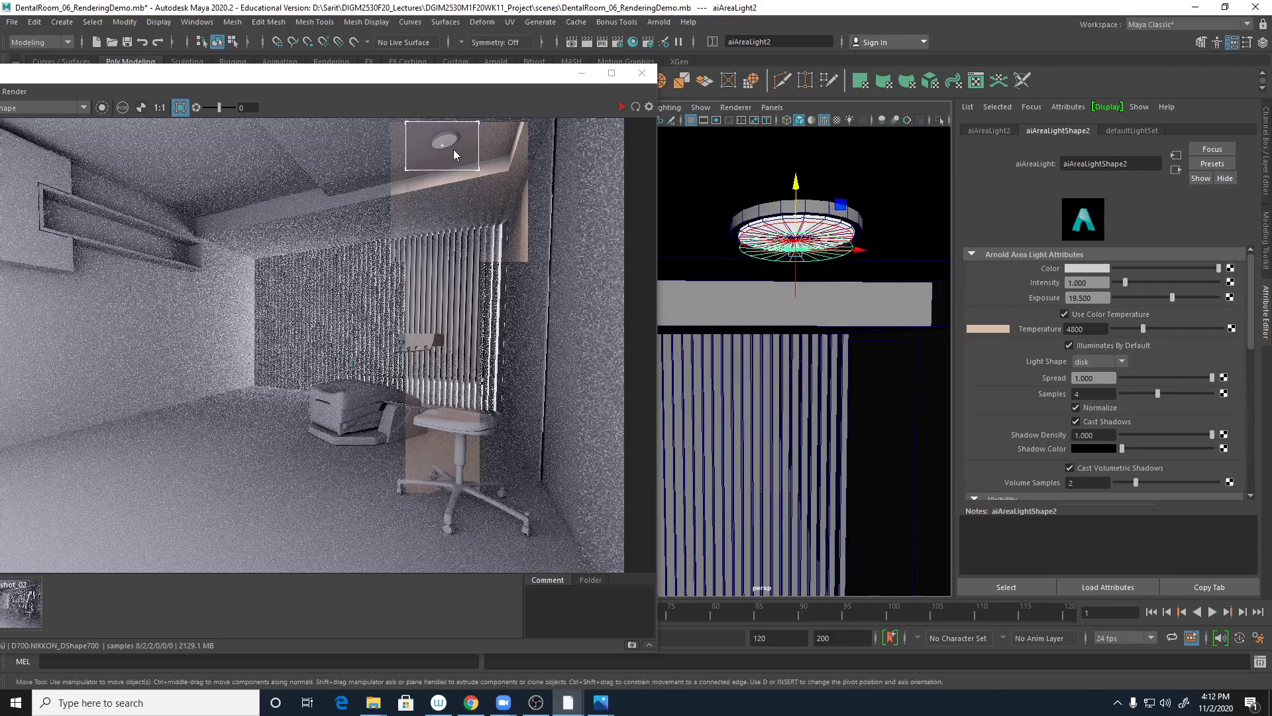
# Step: Set the upward-facing disk light's Exposure to 10
pyautogui.click(1099, 298)
pyautogui.write('10')
pyautogui.press('Return')
pyautogui.press('Tab')
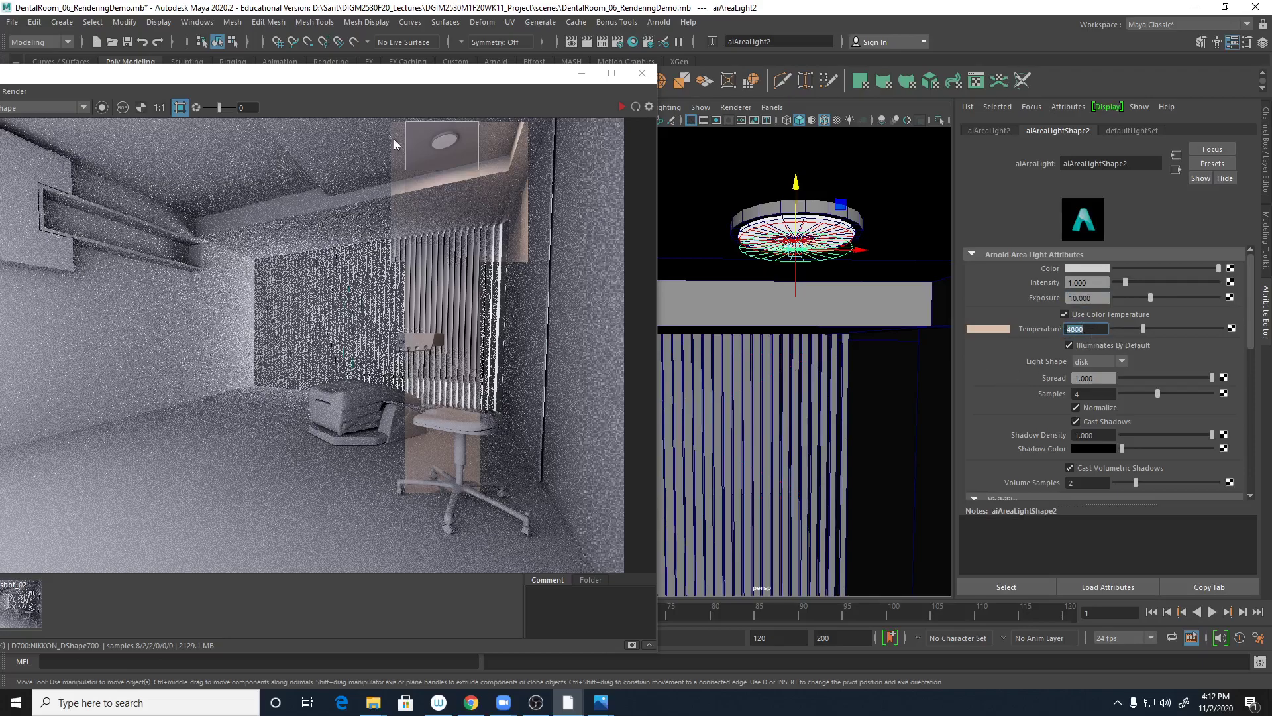
# Step: Start rendering the ceiling fixture region and set the upward-facing disk light's Exposure to 15
pyautogui.click(622, 107)
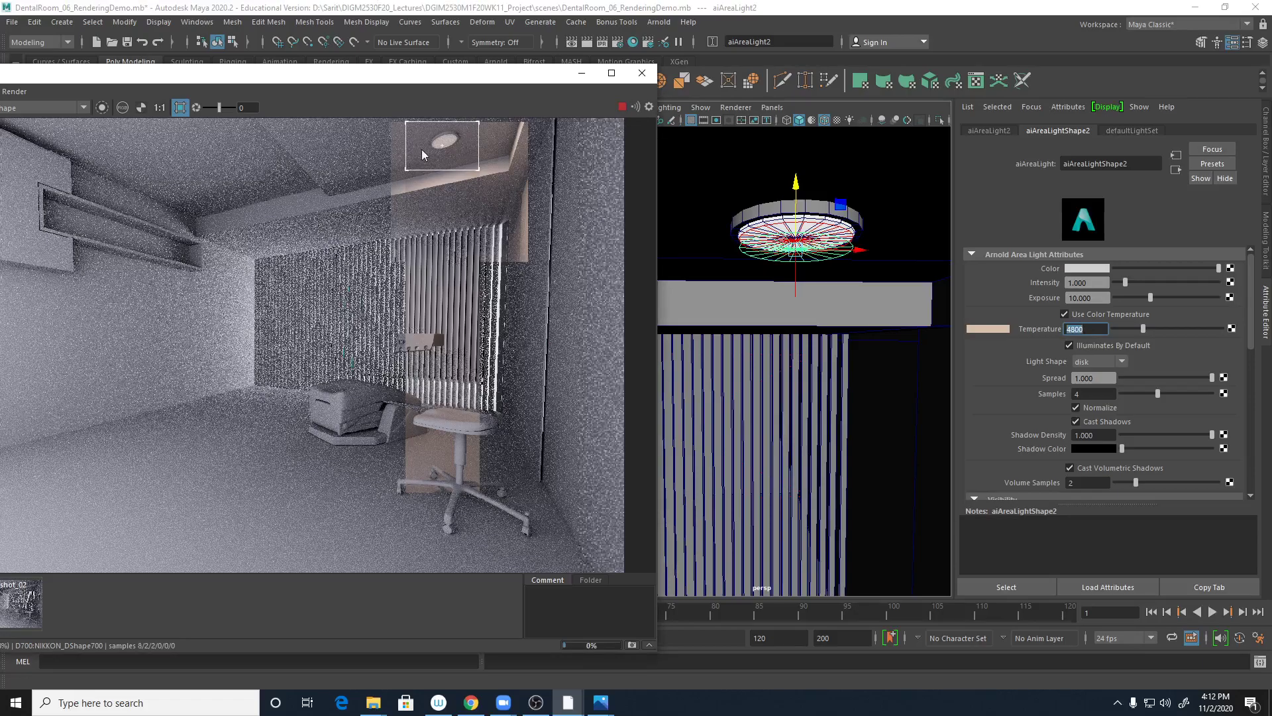
pyautogui.click(1087, 298)
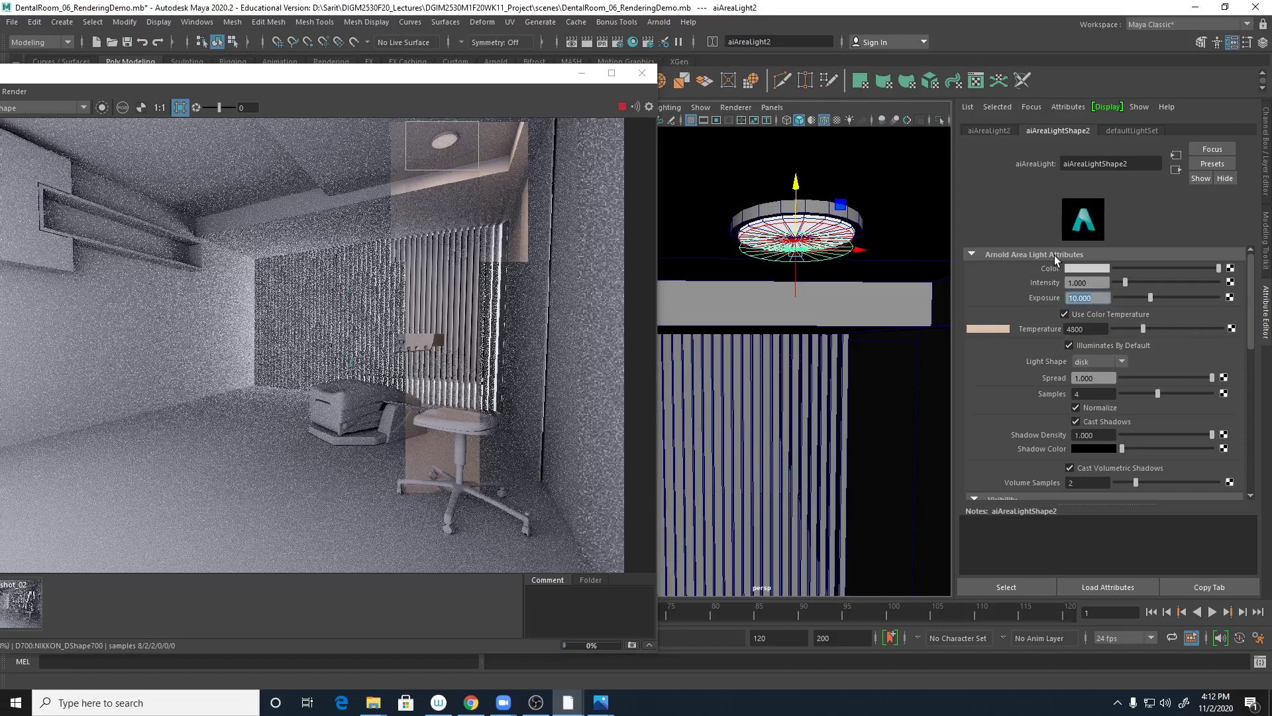
pyautogui.write('15')
pyautogui.press('Return')
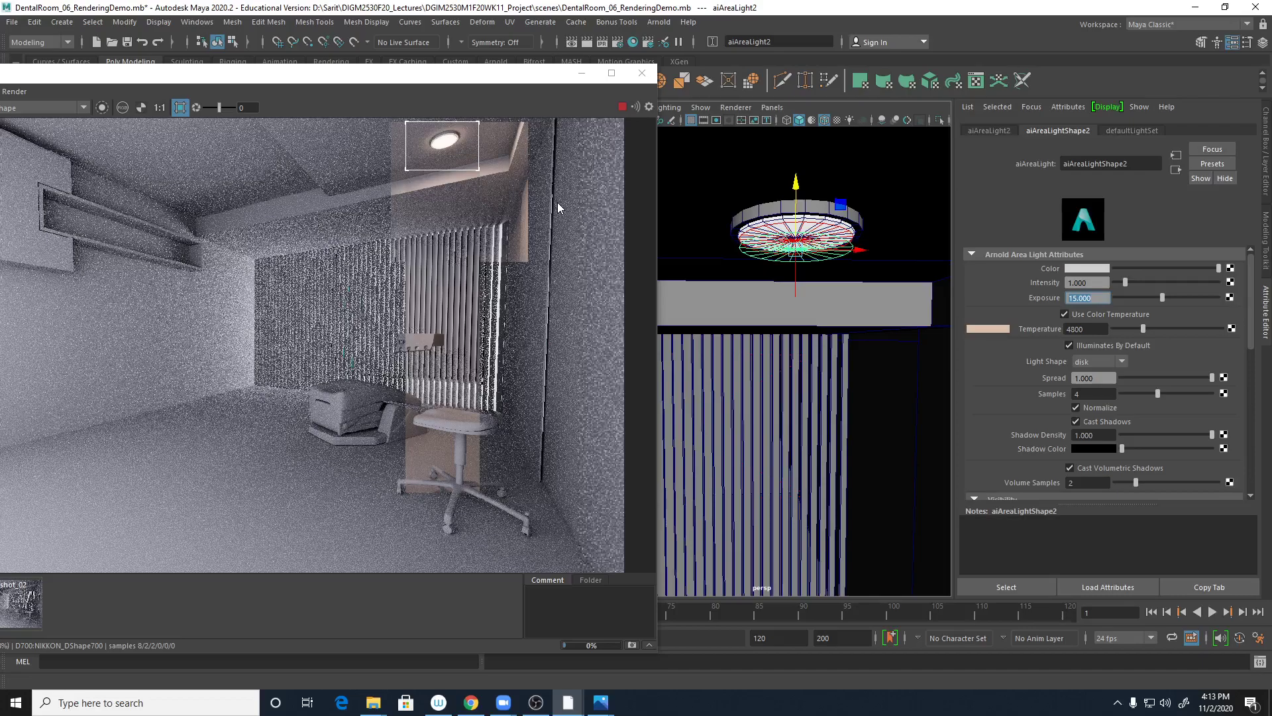
# Step: Select the original downward-facing disk light and set its color Temperature to 7200
pyautogui.click(795, 229)
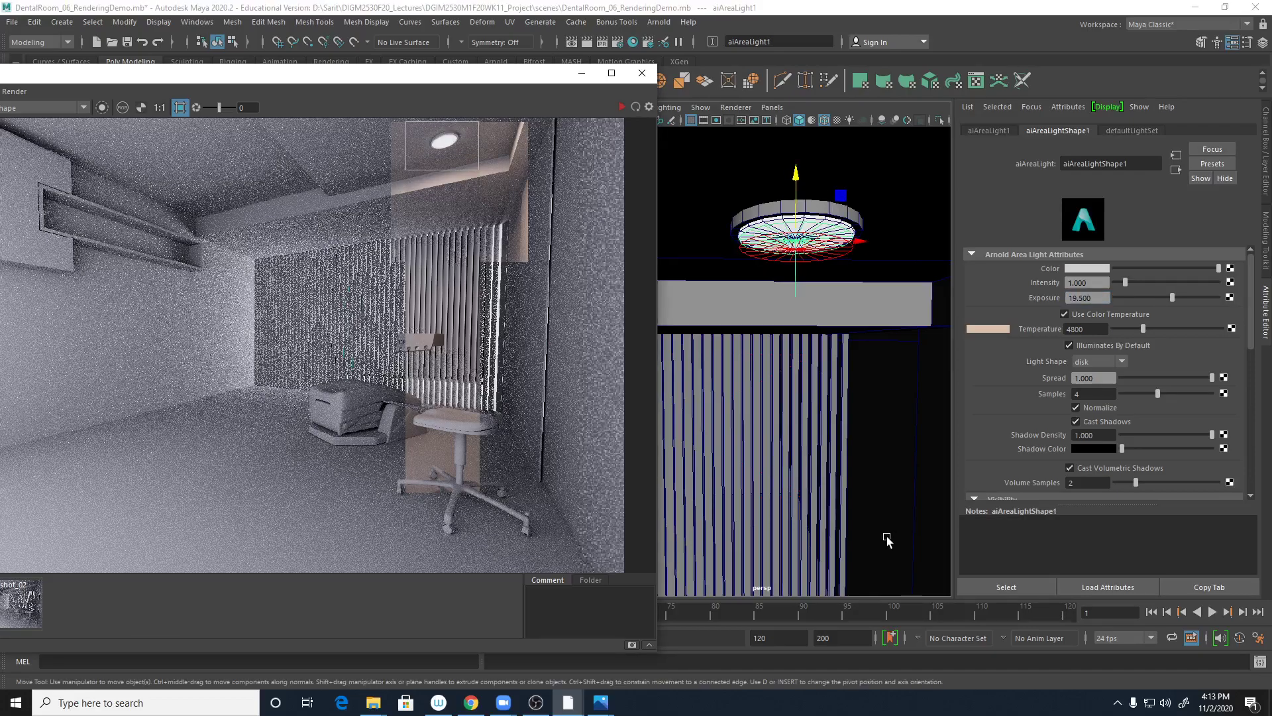
pyautogui.click(1086, 329)
pyautogui.write('720')
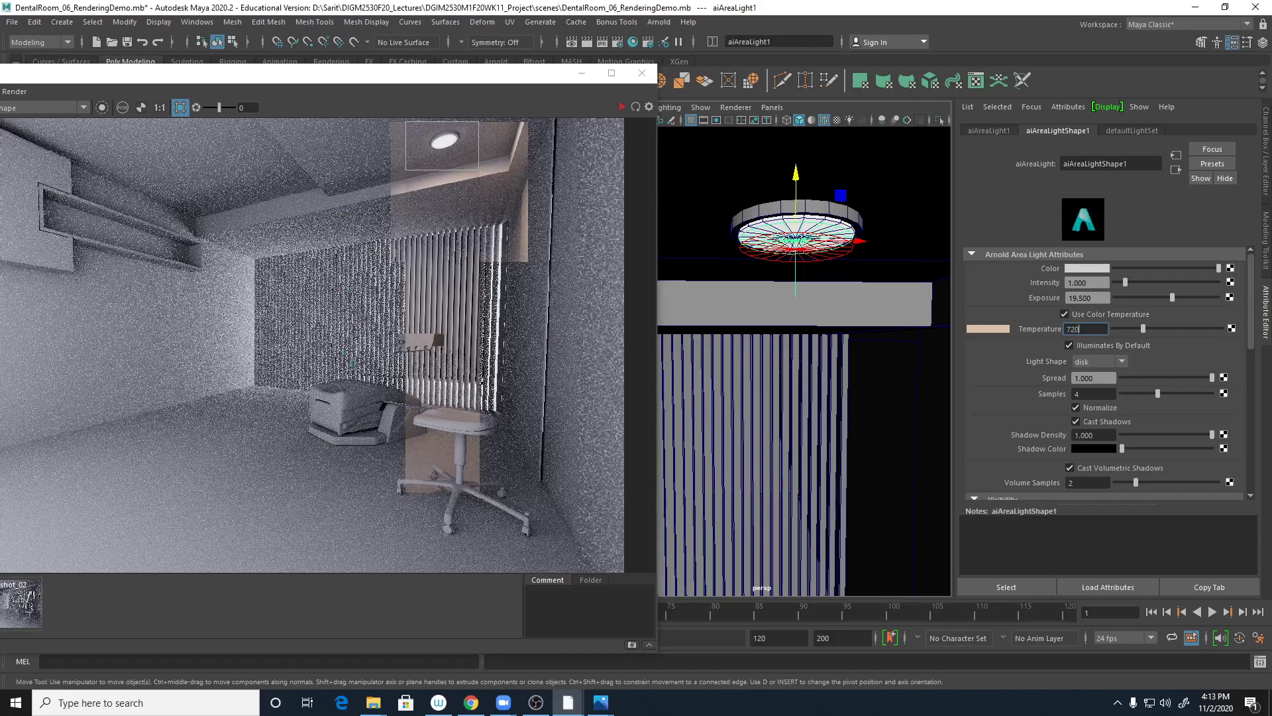
pyautogui.write('0')
pyautogui.press('Return')
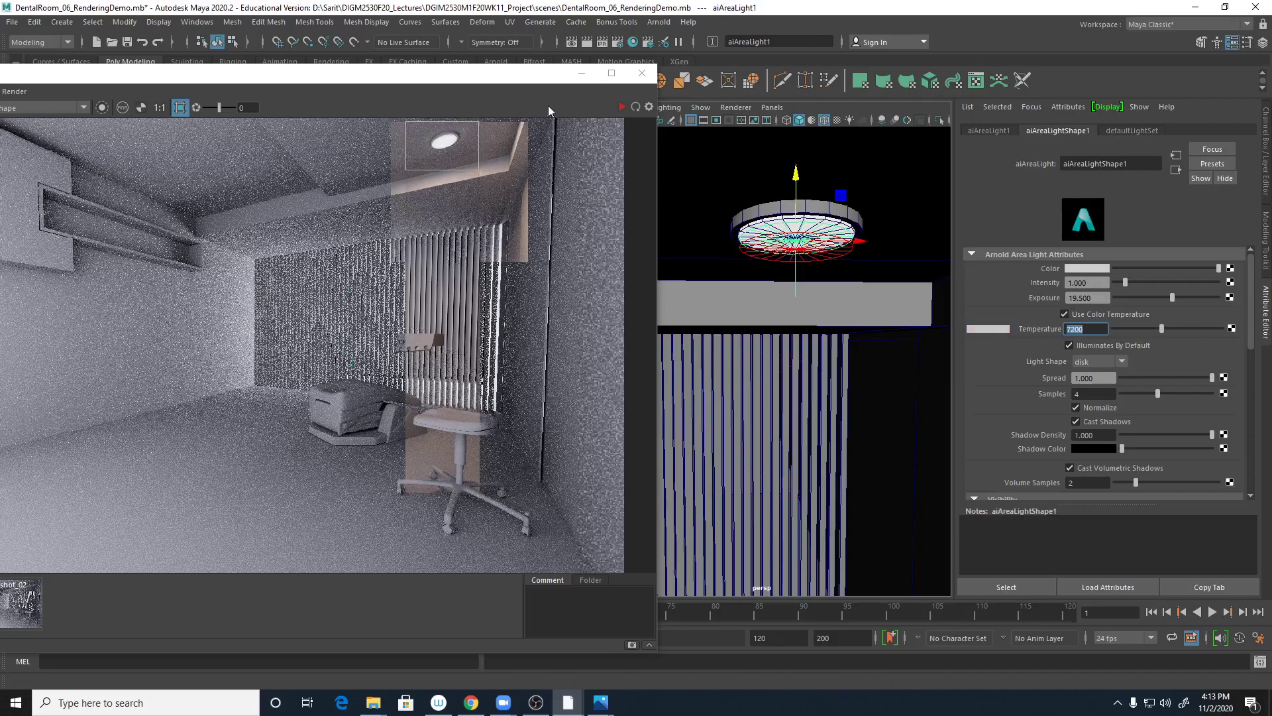
# Step: Bring the whole render window into view, turn off the crop region and render the full frame
pyautogui.moveTo(521, 80); pyautogui.dragTo(851, 67)
pyautogui.click(508, 95)
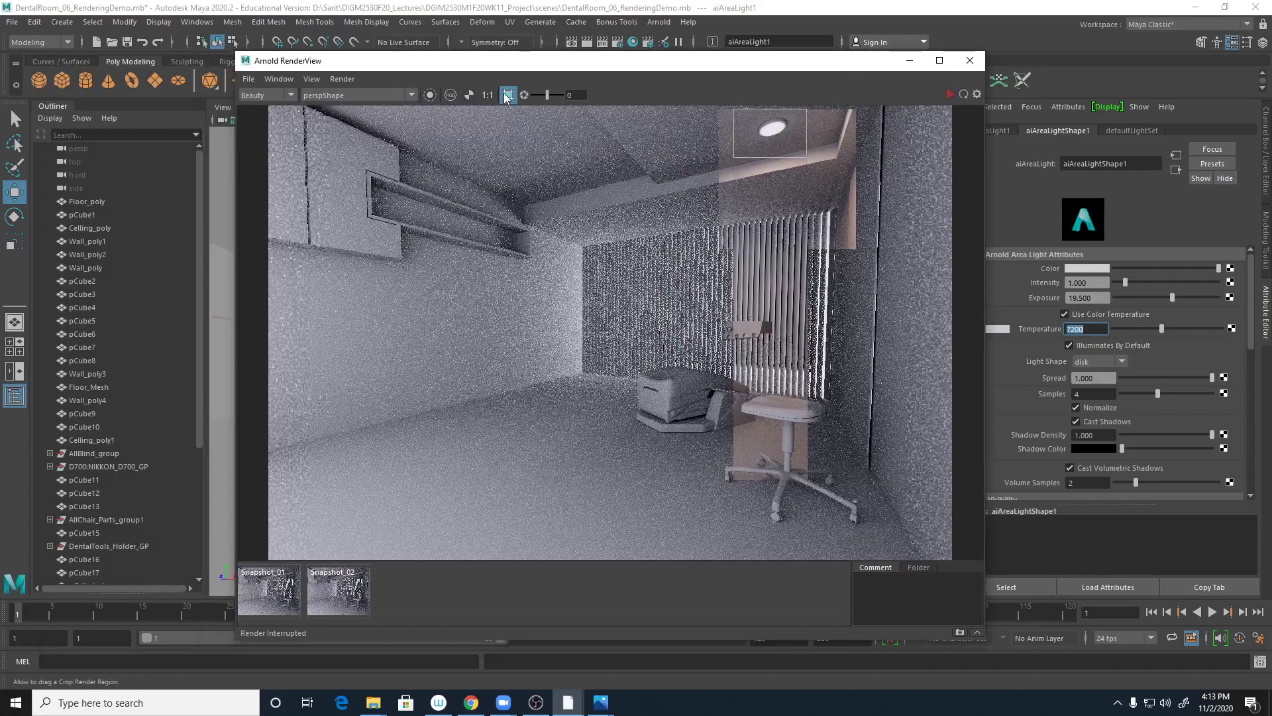
pyautogui.click(949, 96)
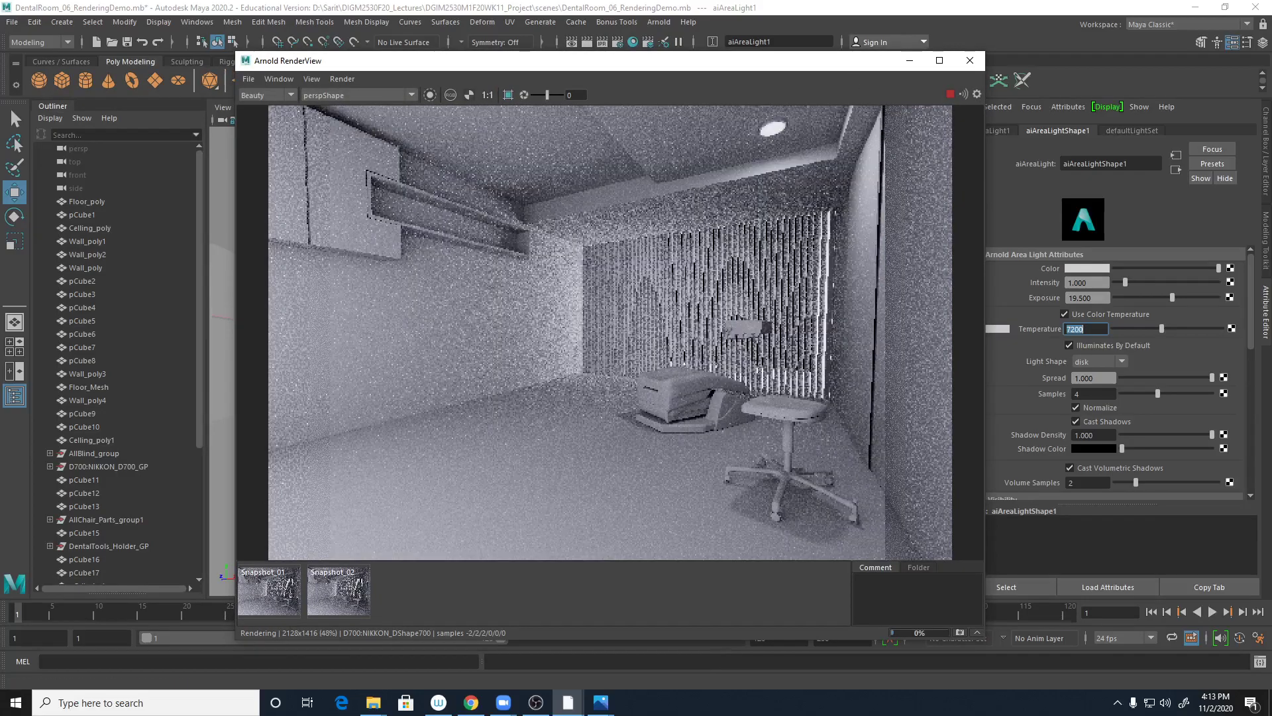
# Step: Open Windows search
pyautogui.moveTo(601, 702)
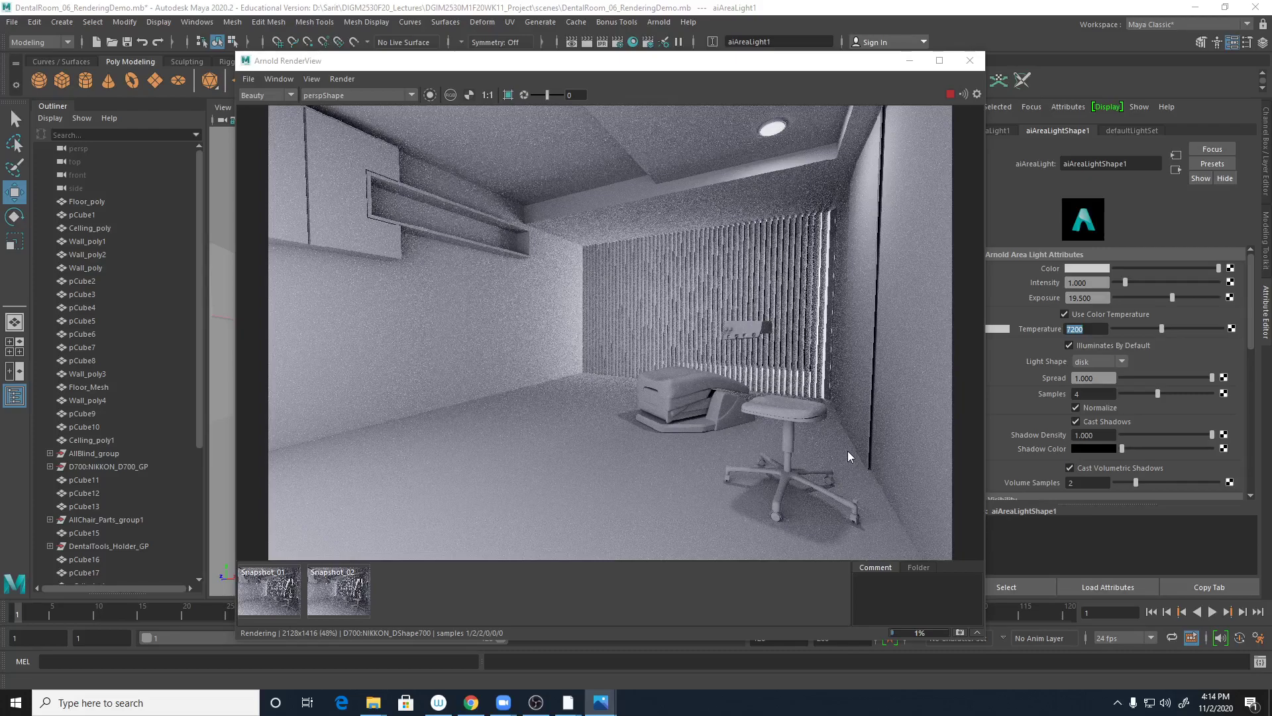
pyautogui.click(146, 700)
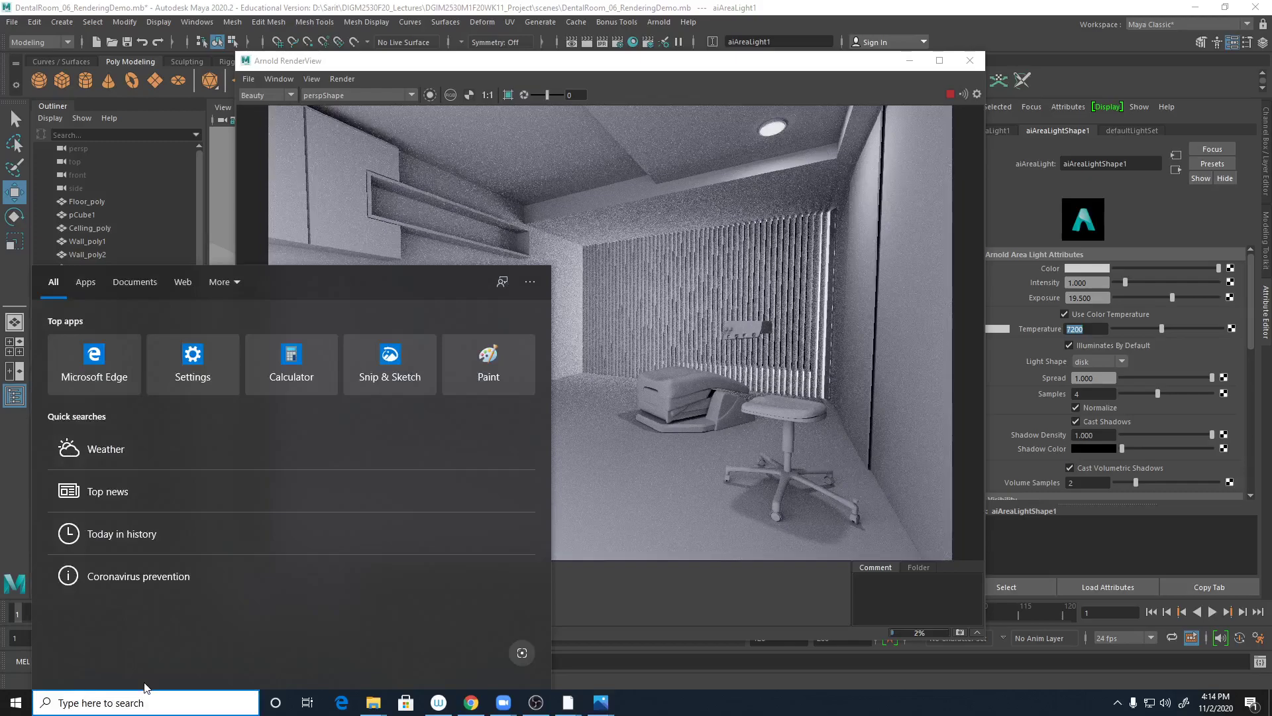